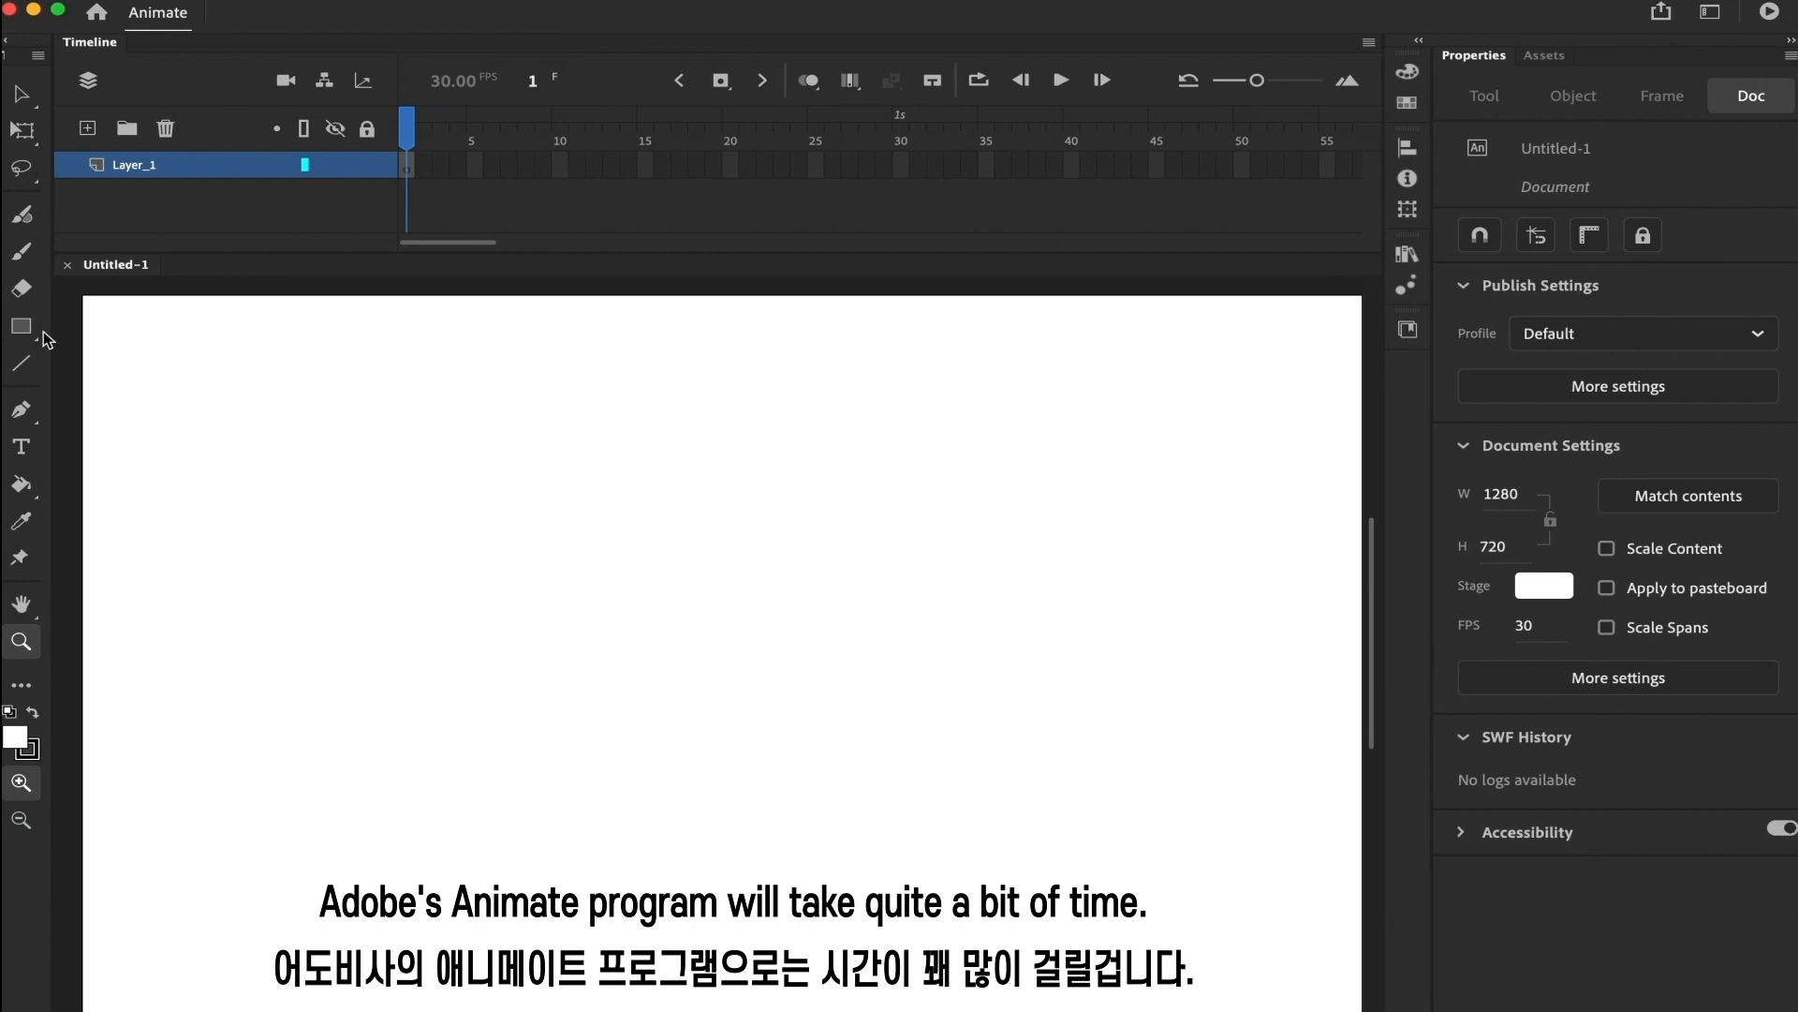
Paint a long wavy black stroke across the stage with the Classic Brush on Layer_1.
key("b")
left_click(15, 737)
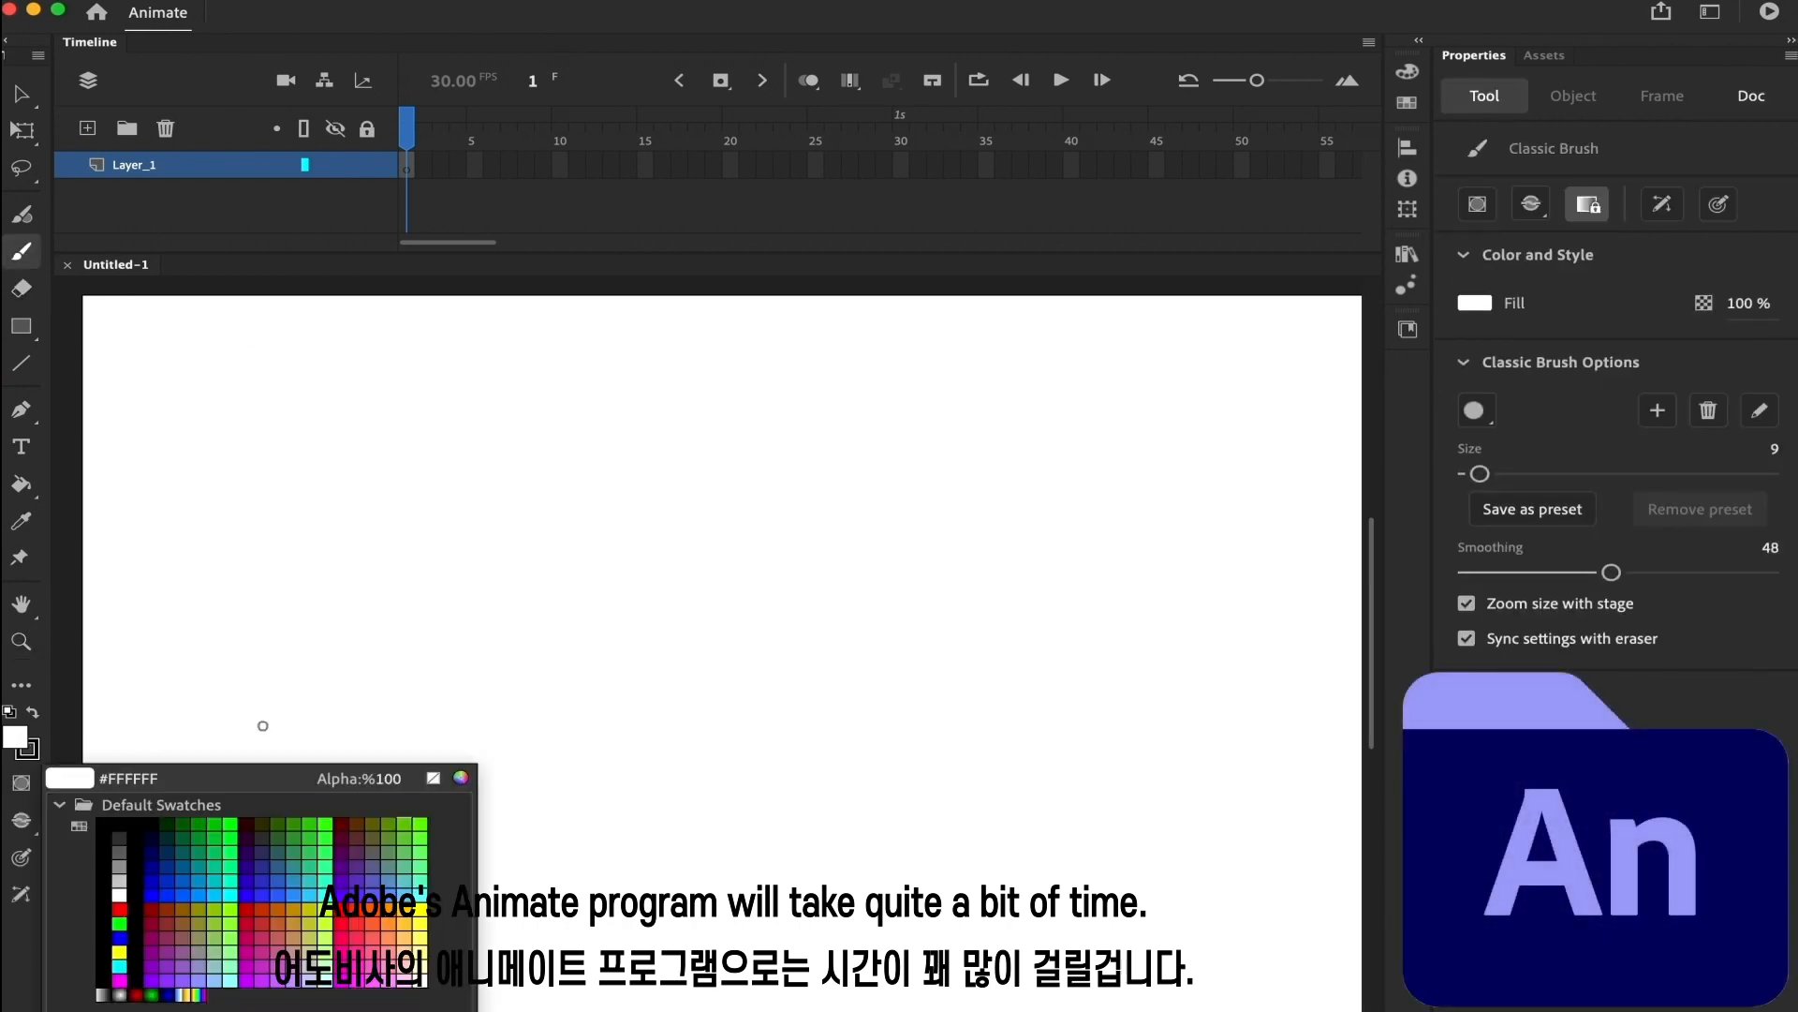
left_click(107, 824)
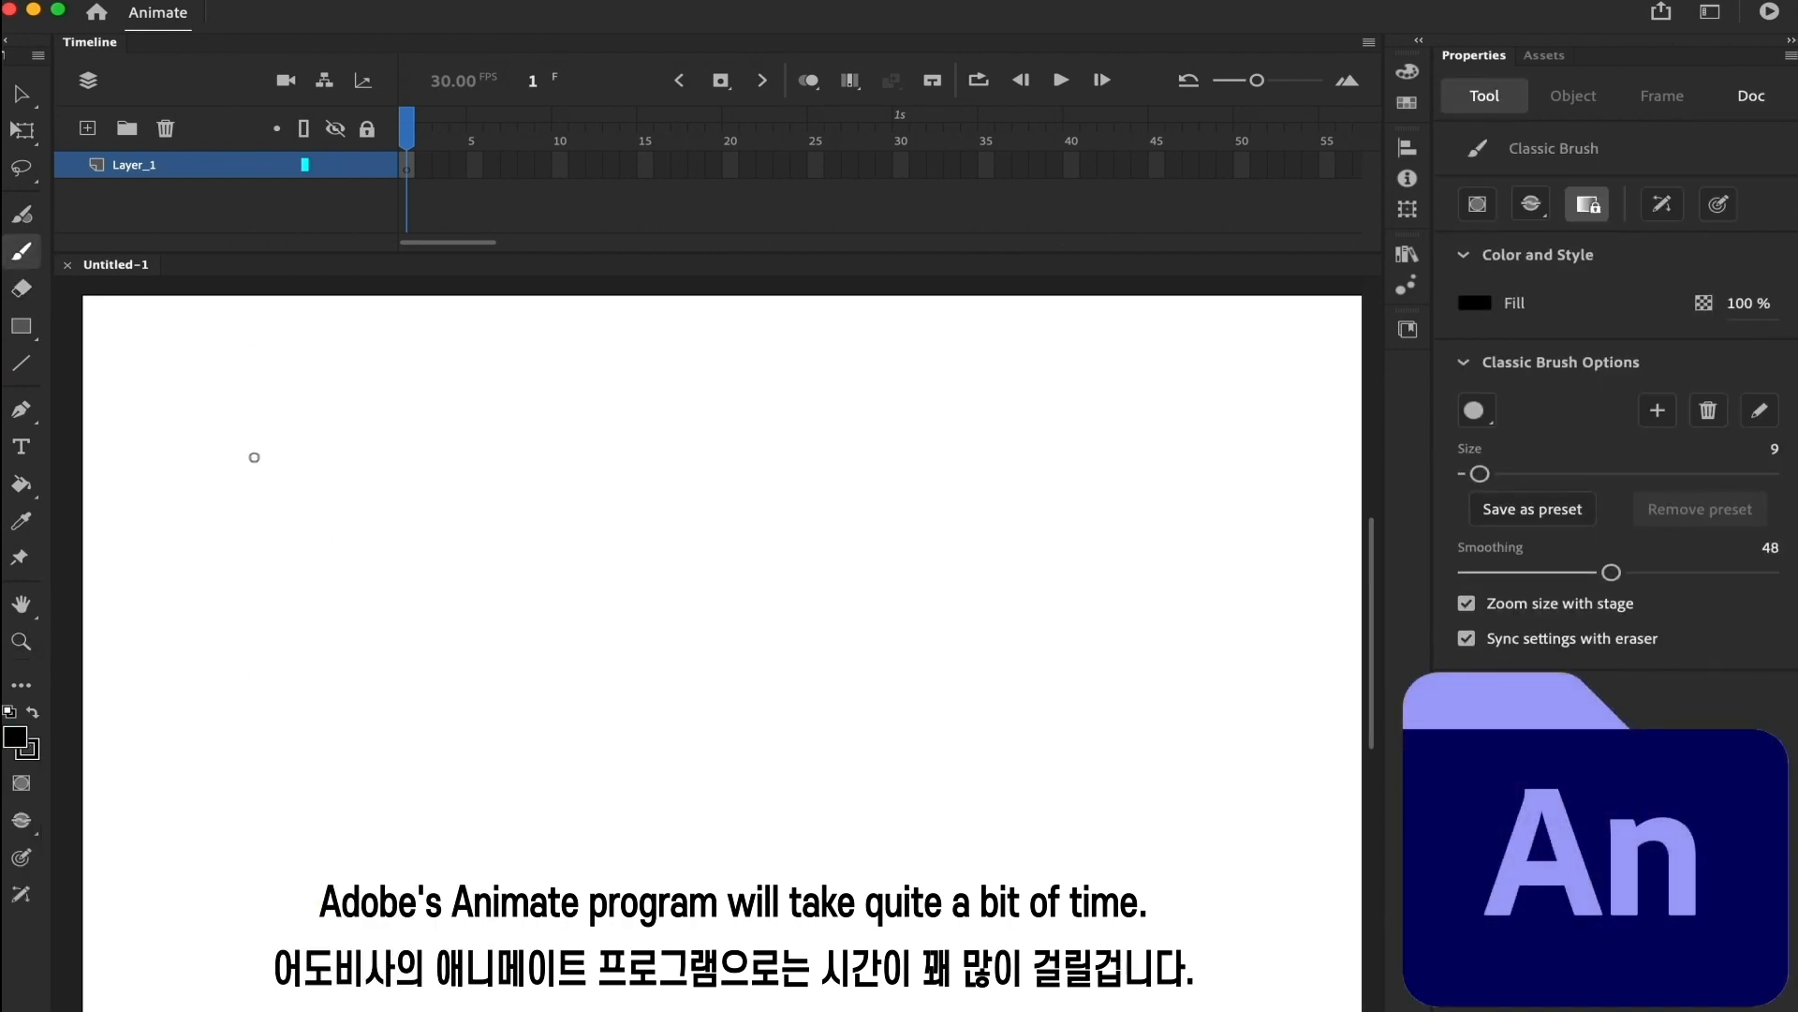
mouse_move(324, 540)
left_mouse_down()
mouse_move(472, 607)
mouse_move(676, 664)
mouse_move(942, 573)
mouse_move(1175, 458)
left_mouse_up()
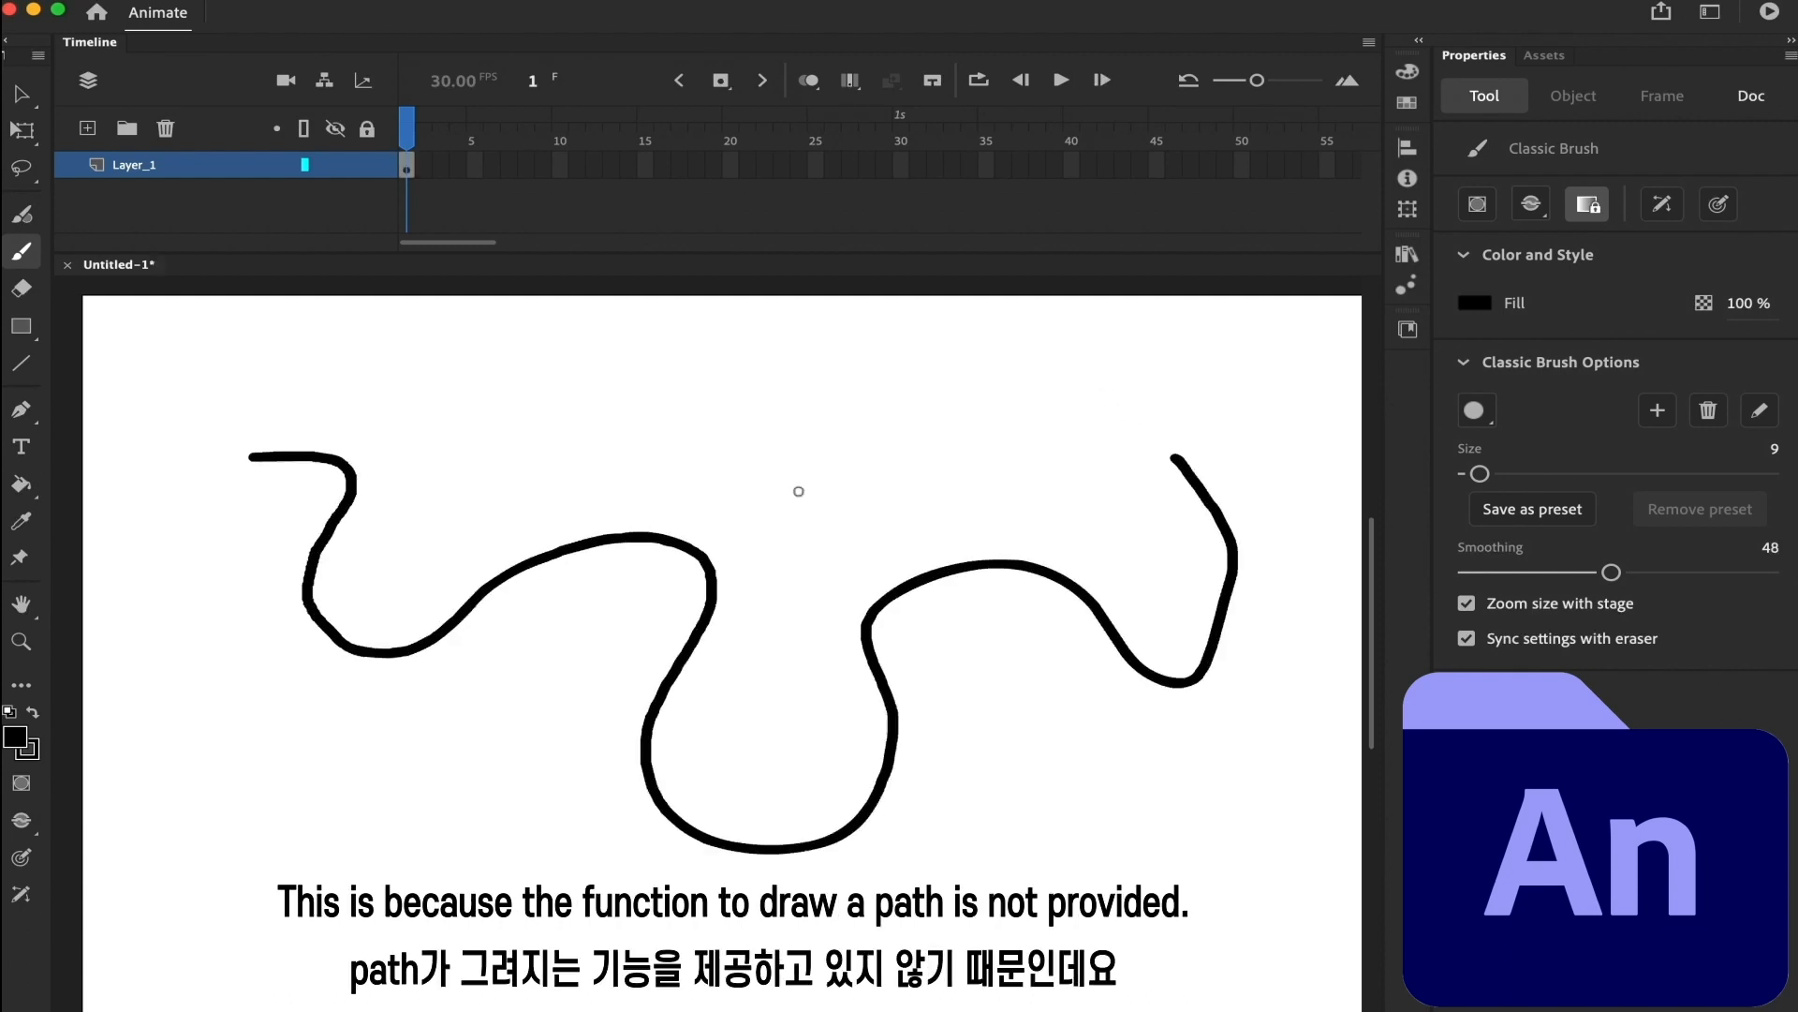
Select the painted stroke to examine it as a filled shape, and deselect it.
left_click(27, 97)
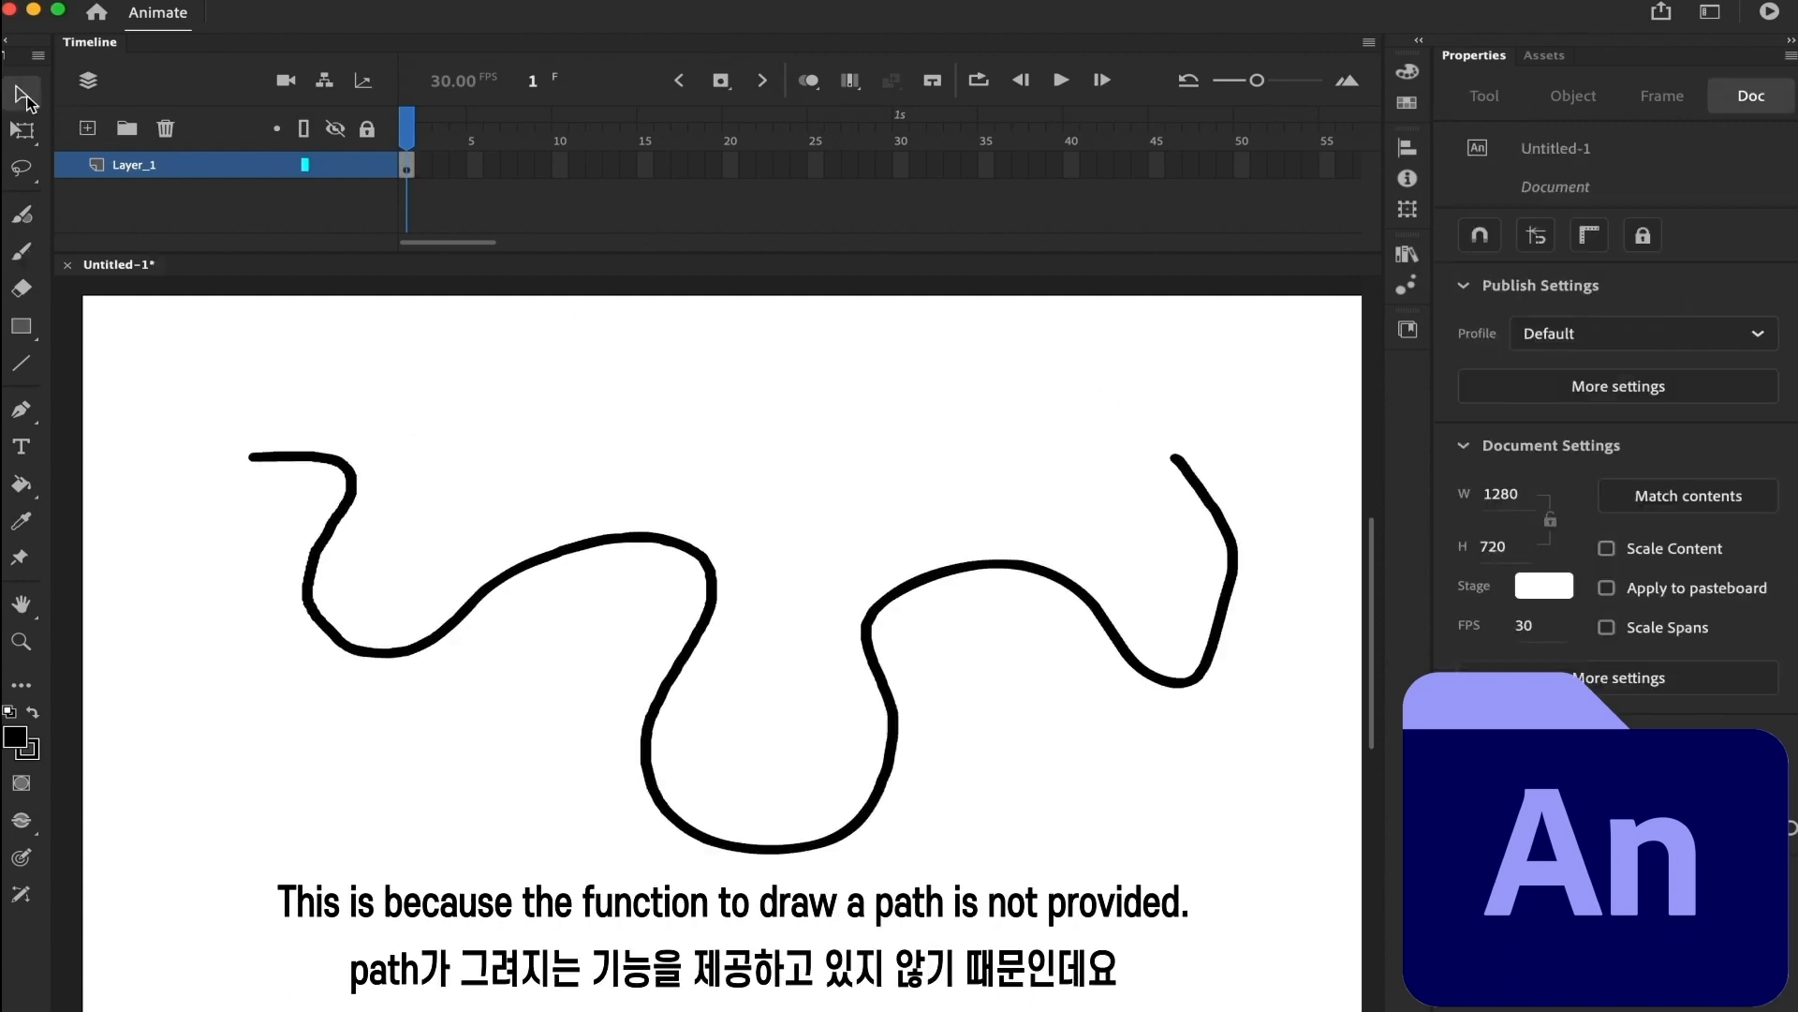
left_click(382, 650)
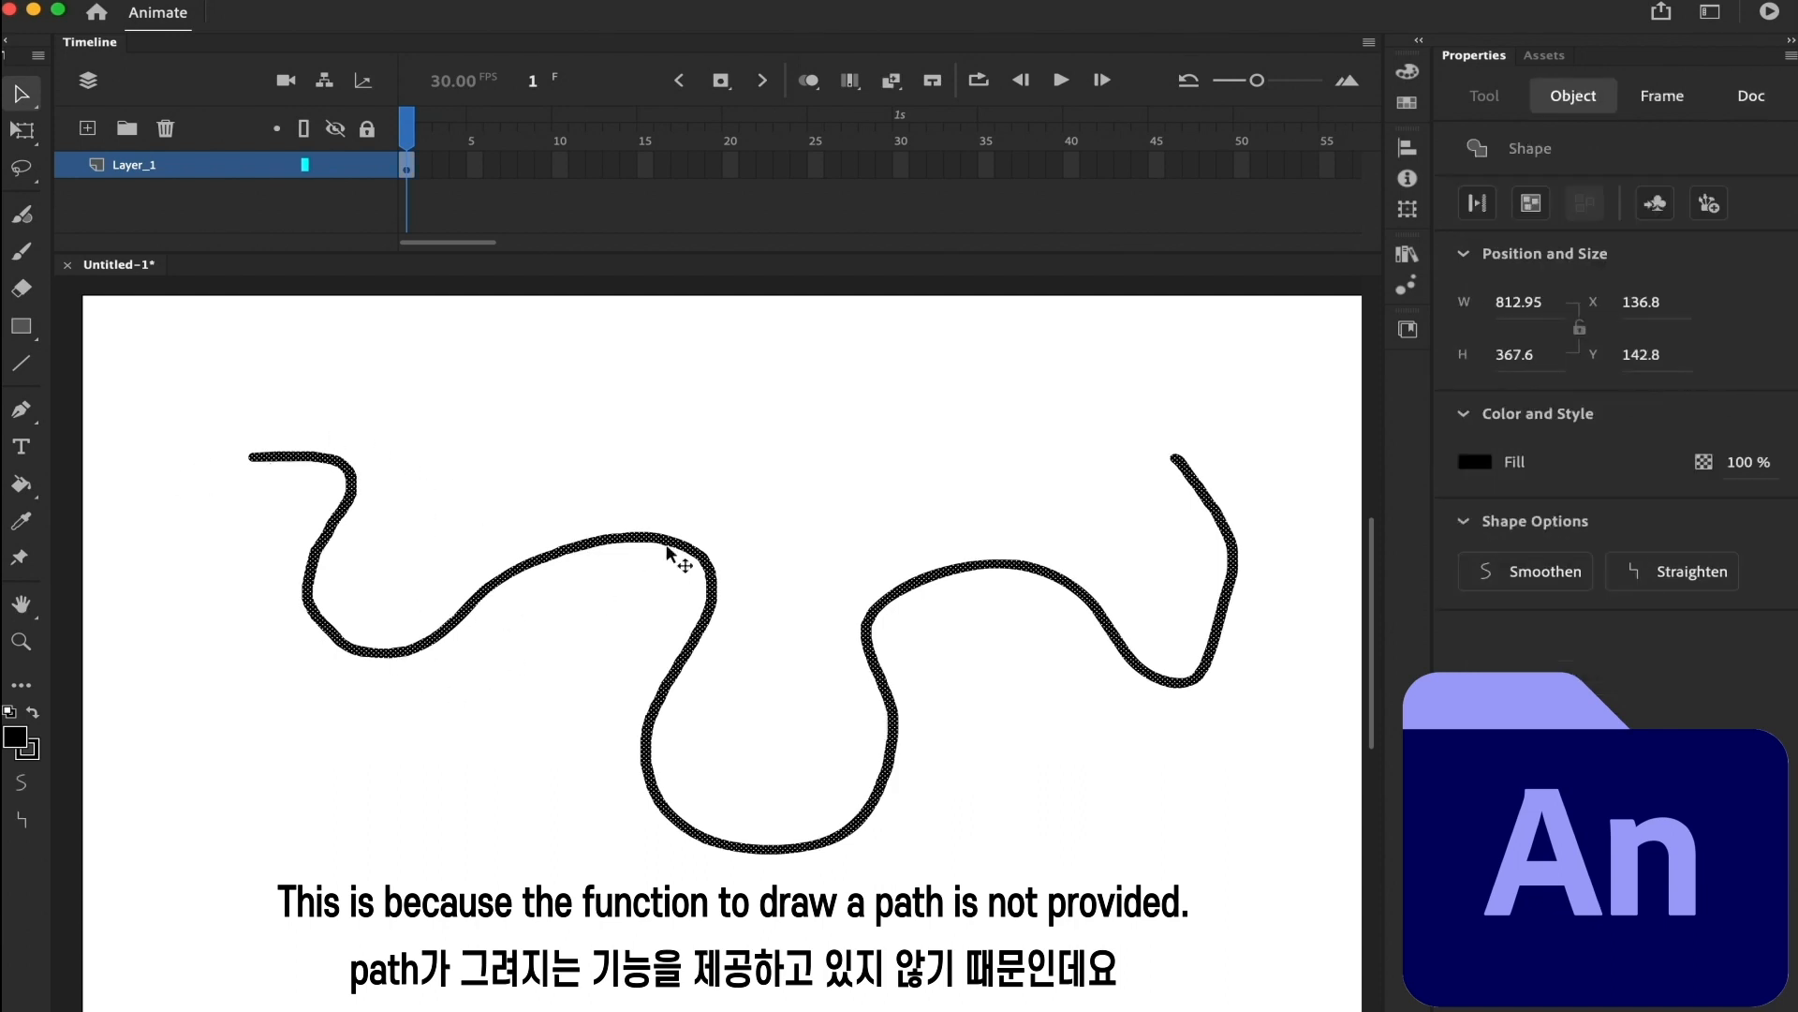
left_click(874, 431)
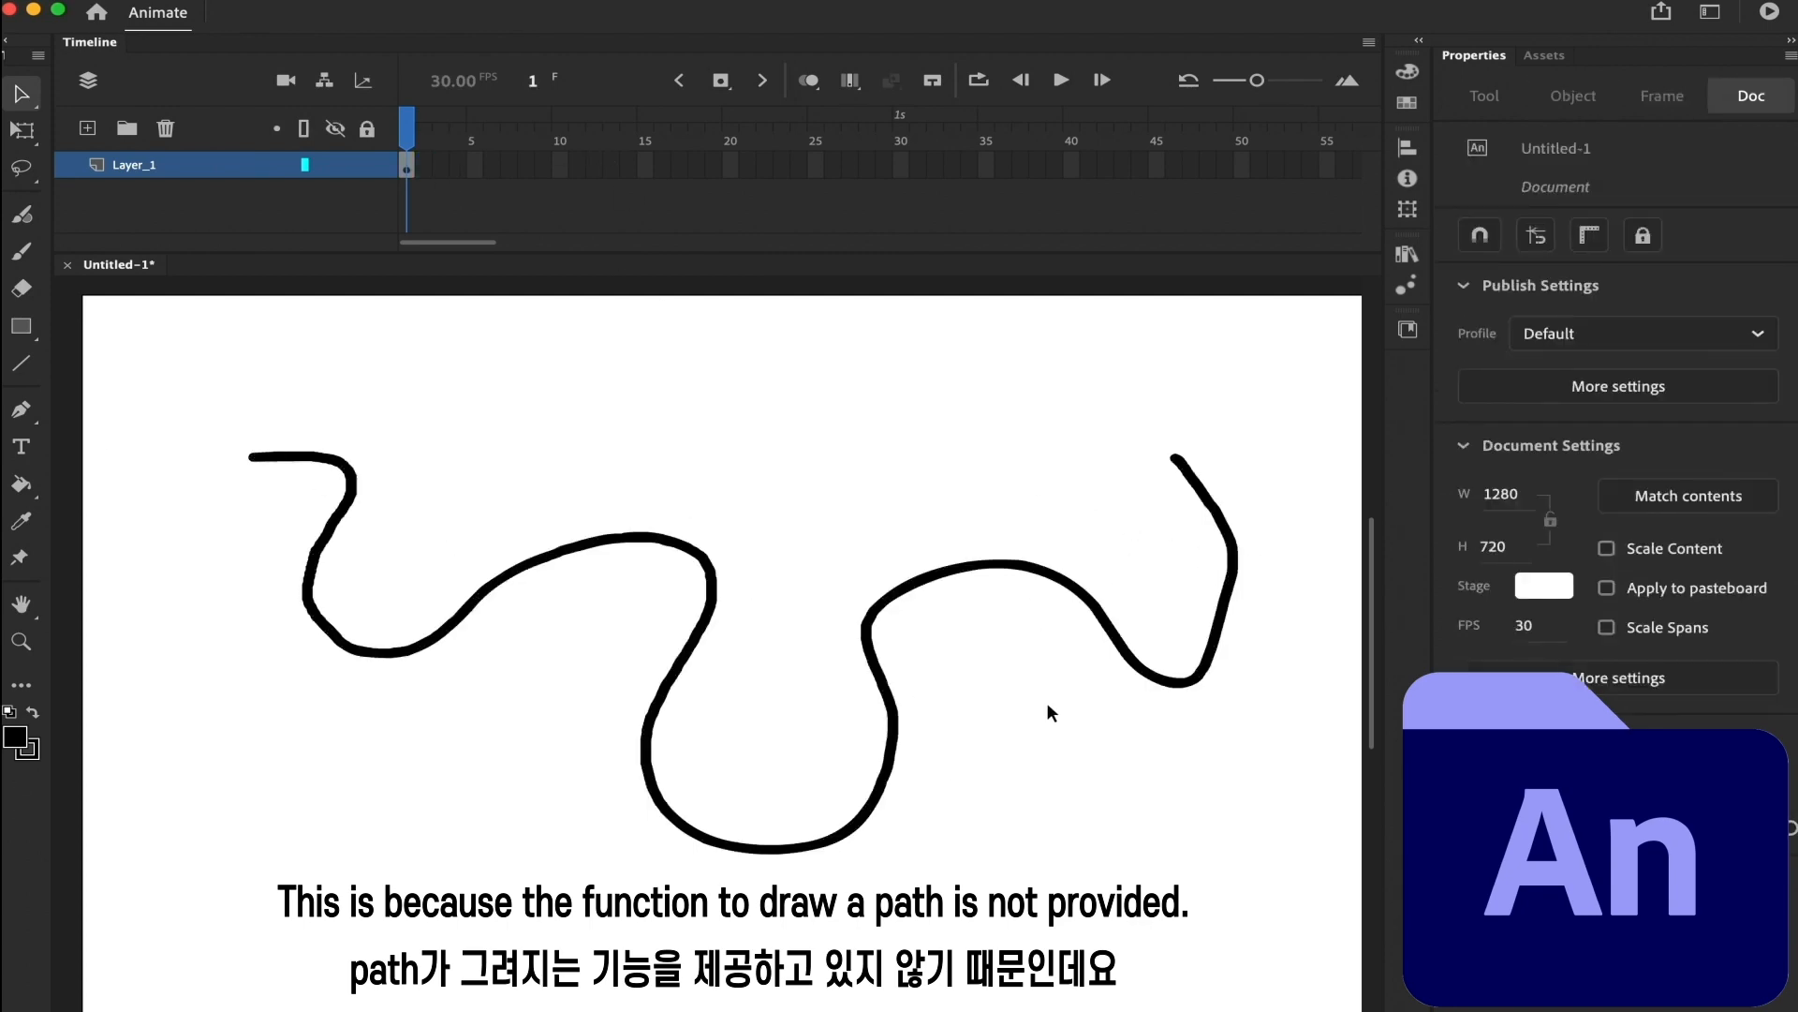
Convert frames 1 to 15 of Layer_1 into keyframes holding the wavy stroke.
left_click_drag(407, 167, 645, 176)
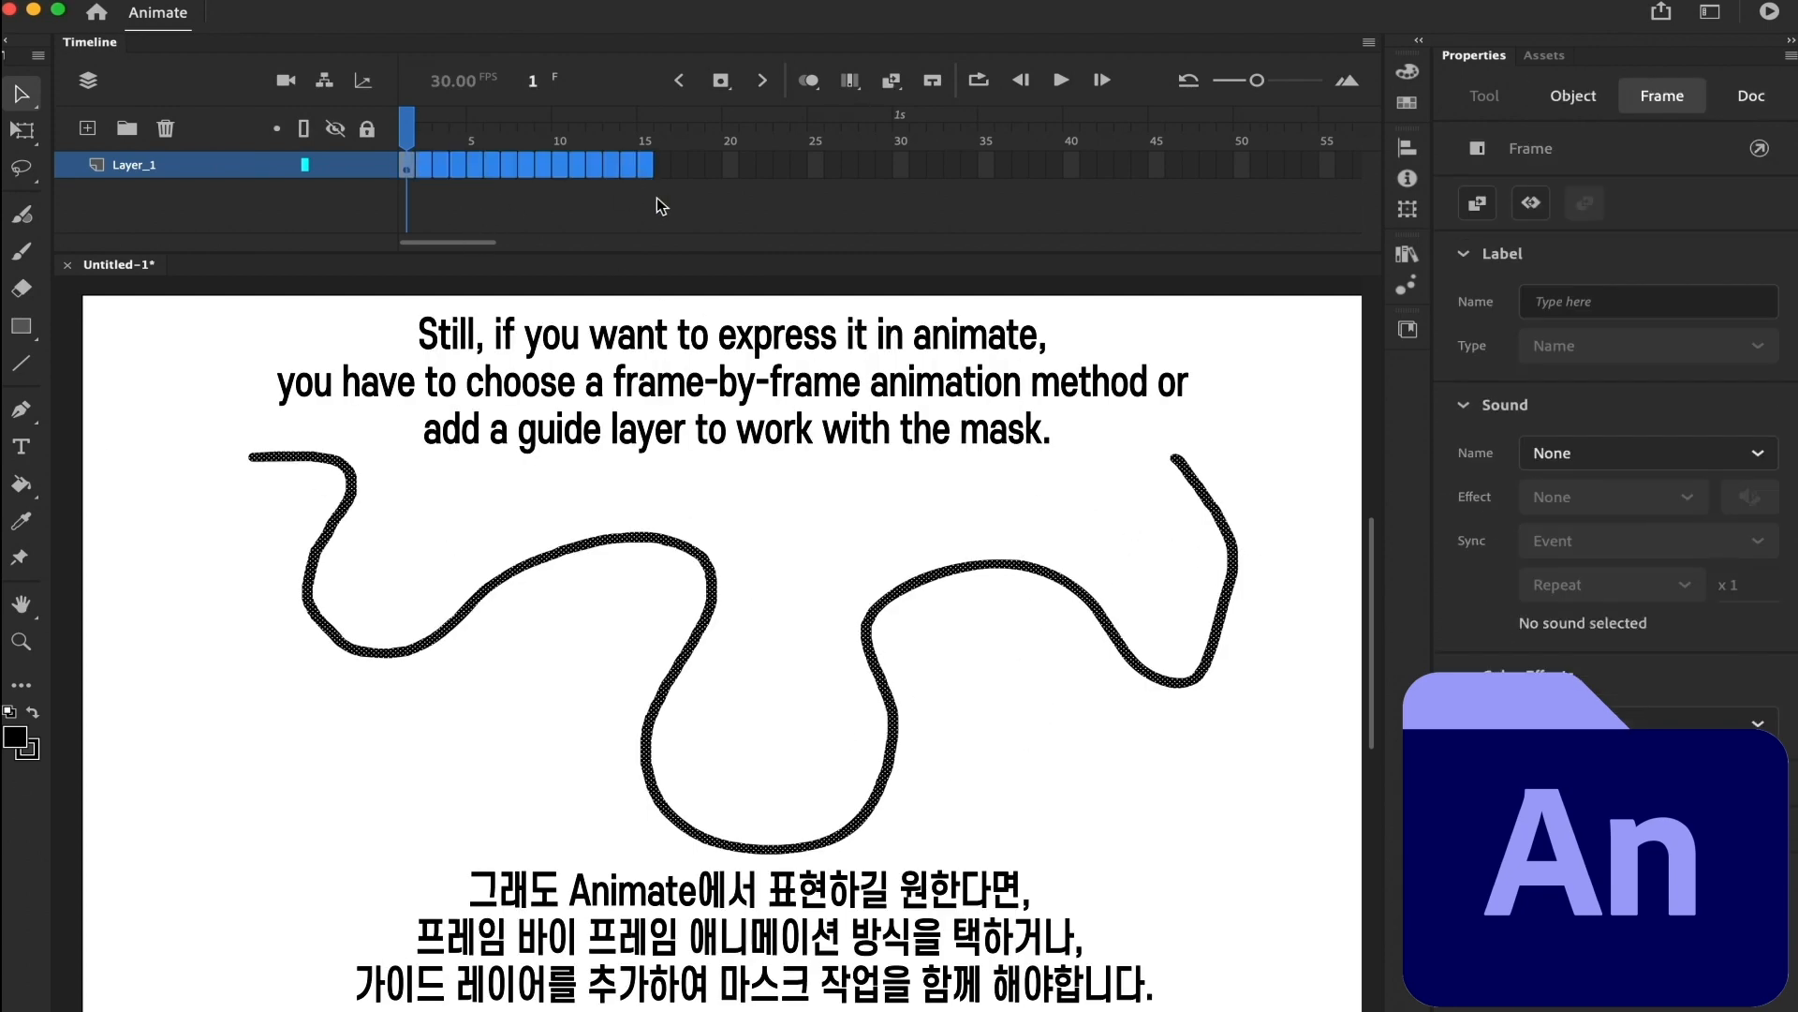
key("F6")
left_click(541, 344)
left_click(644, 170)
Erase a short piece from the beginning of the wavy stroke in frame 1 and in frame 2.
key("e")
left_click(406, 165)
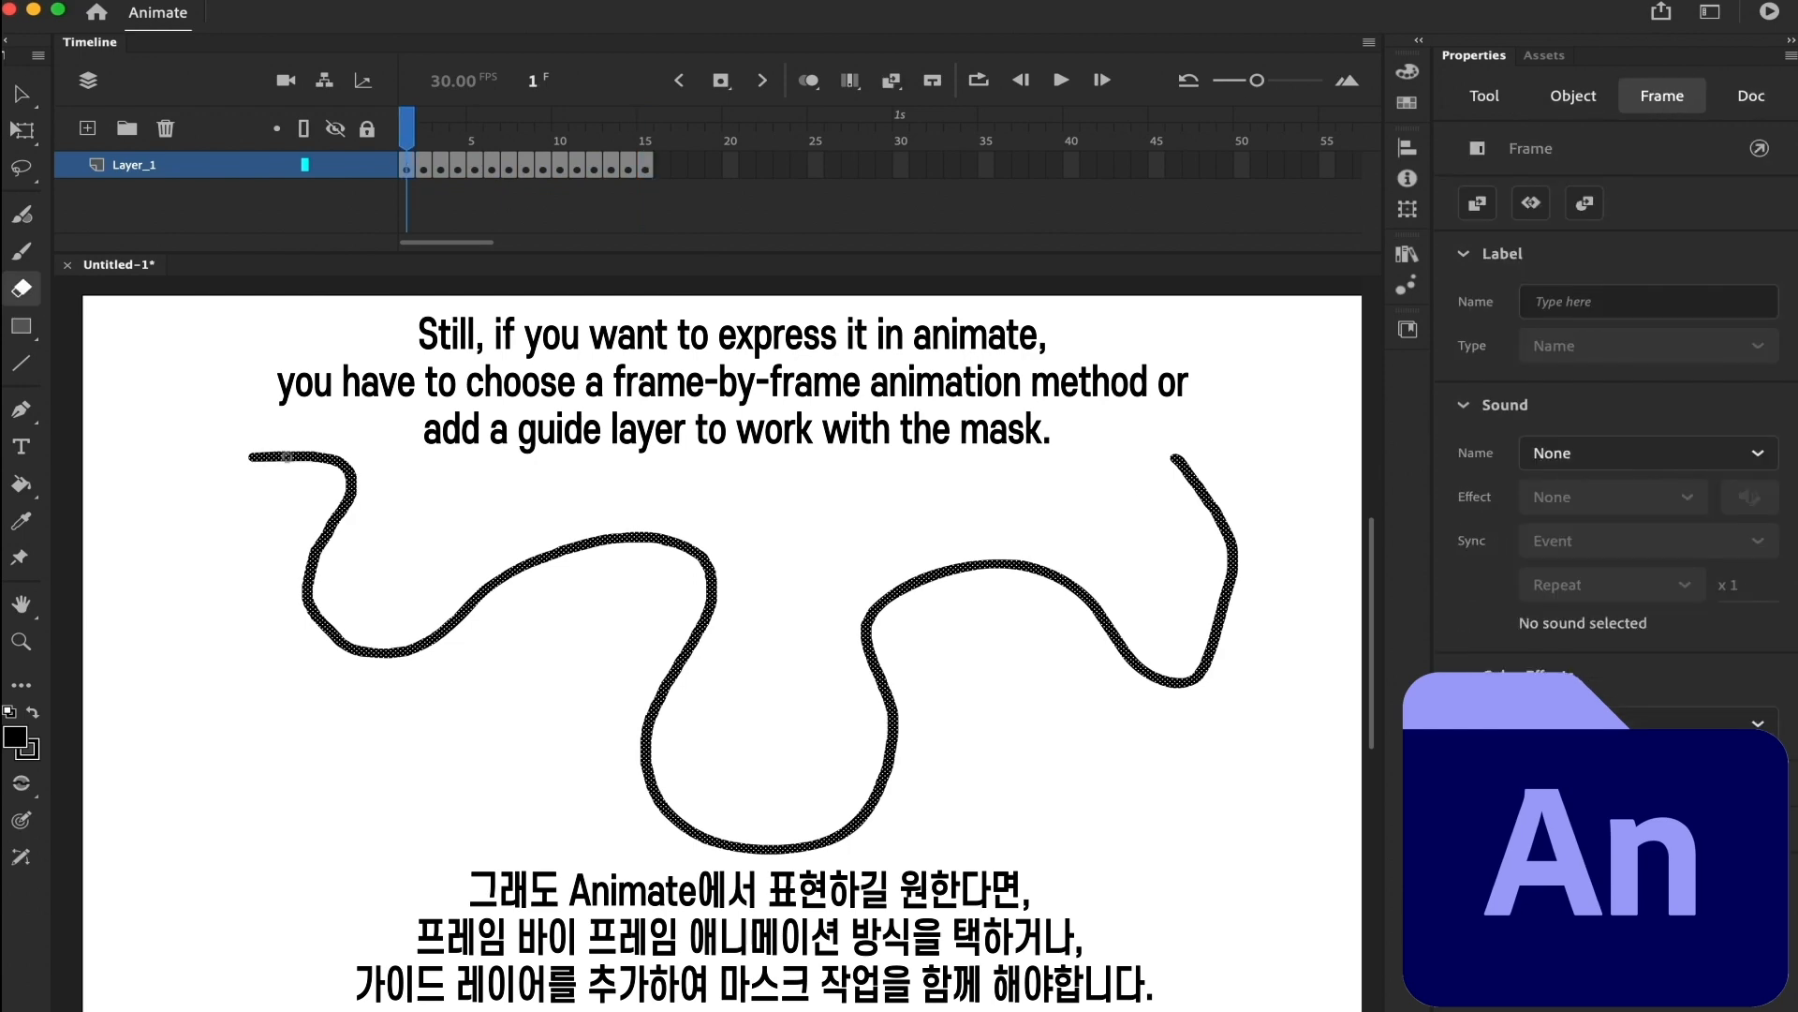
left_click_drag(274, 457, 250, 459)
left_click(264, 467)
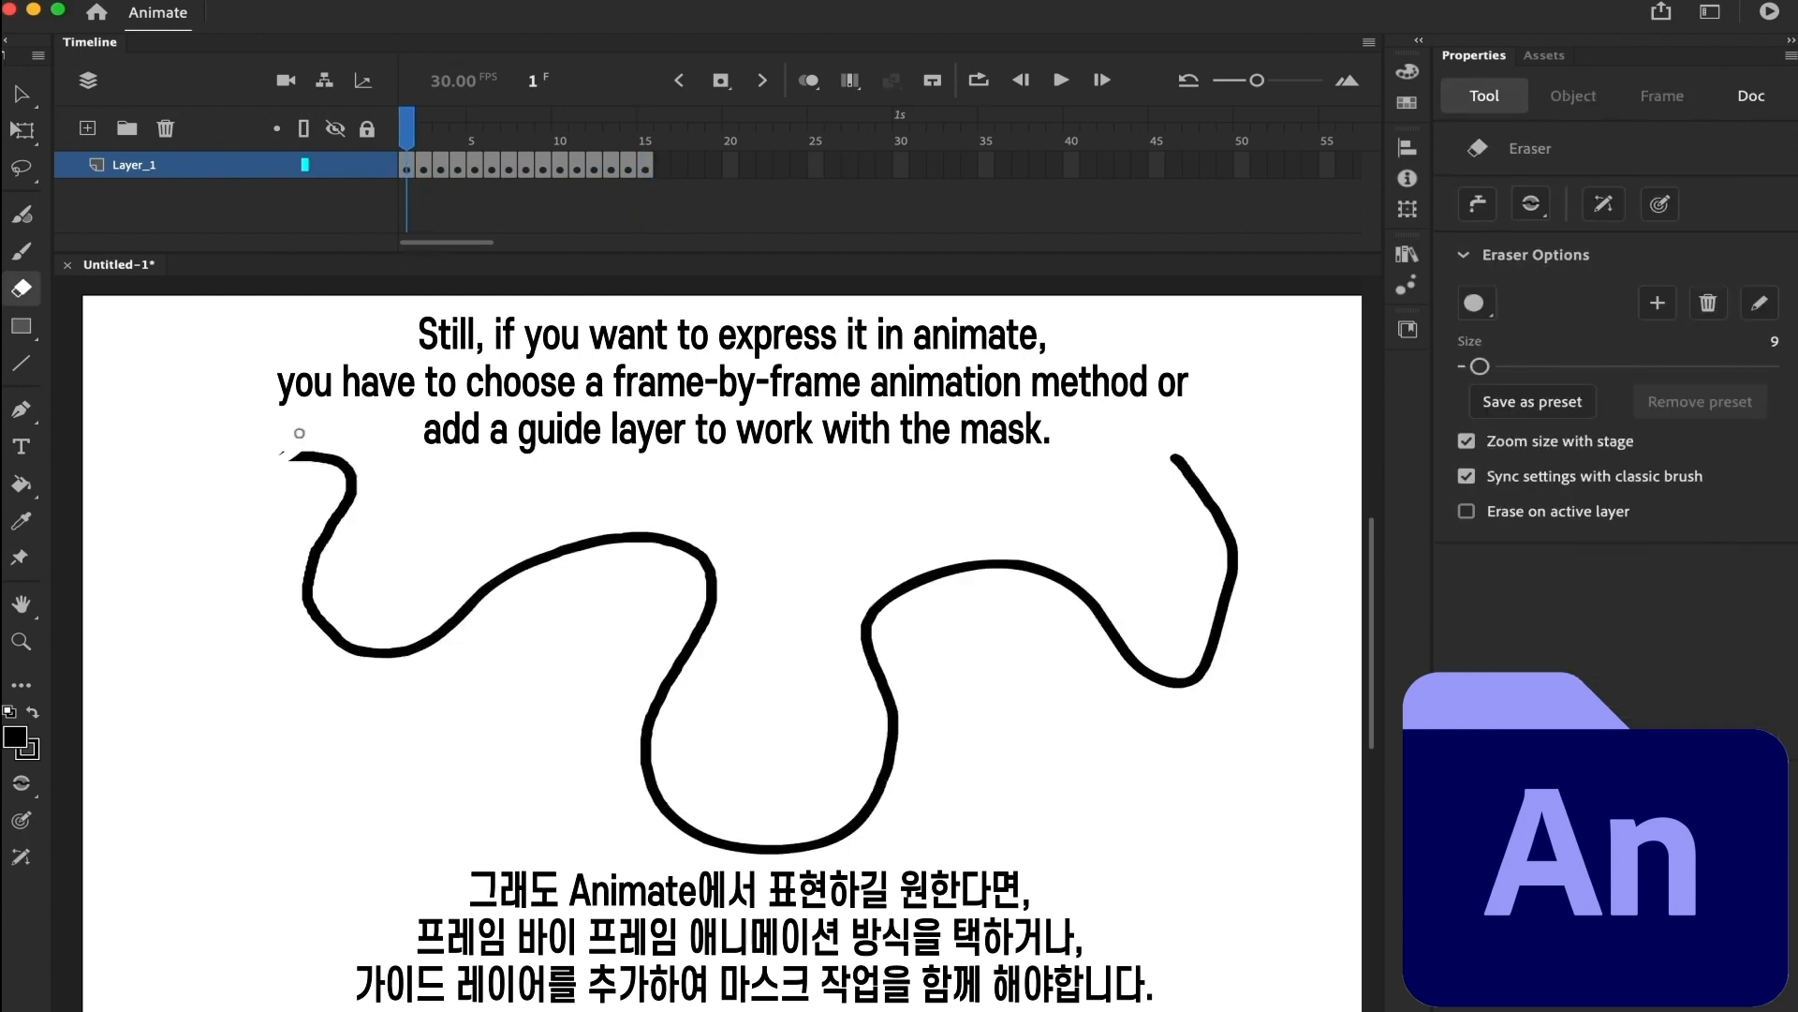
left_click(421, 168)
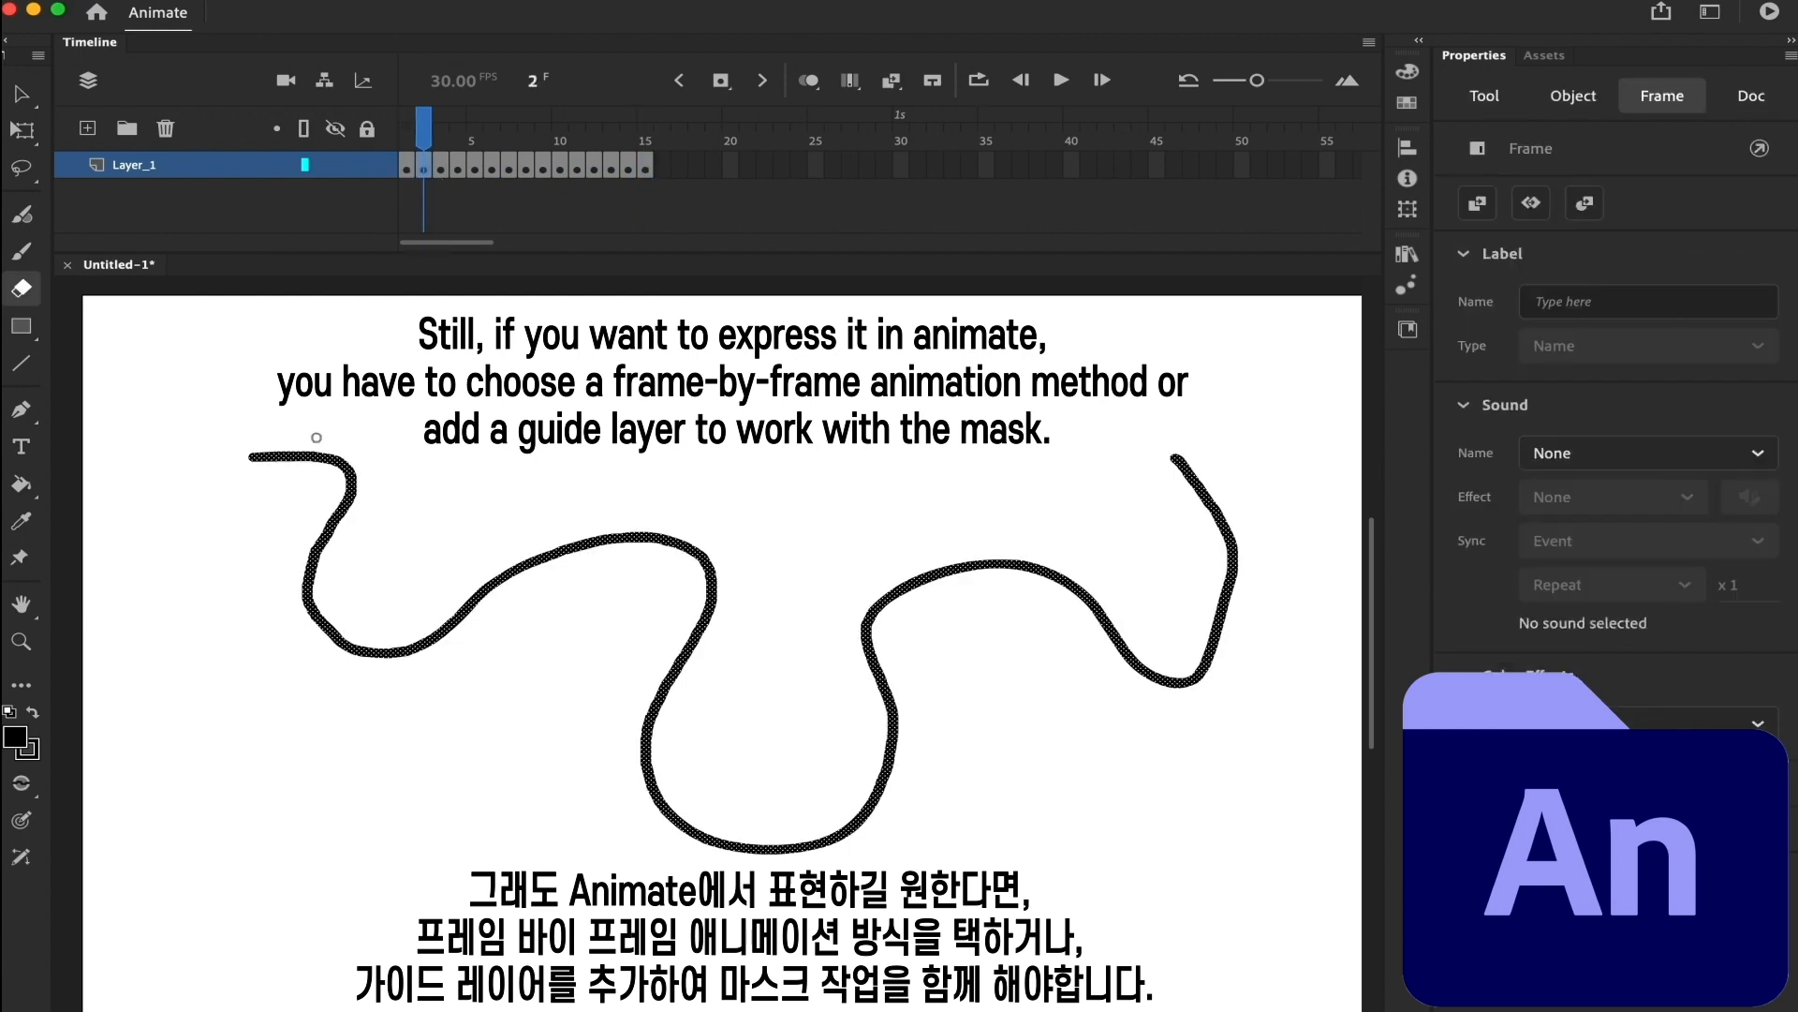
left_click_drag(282, 458, 261, 466)
left_click(300, 466)
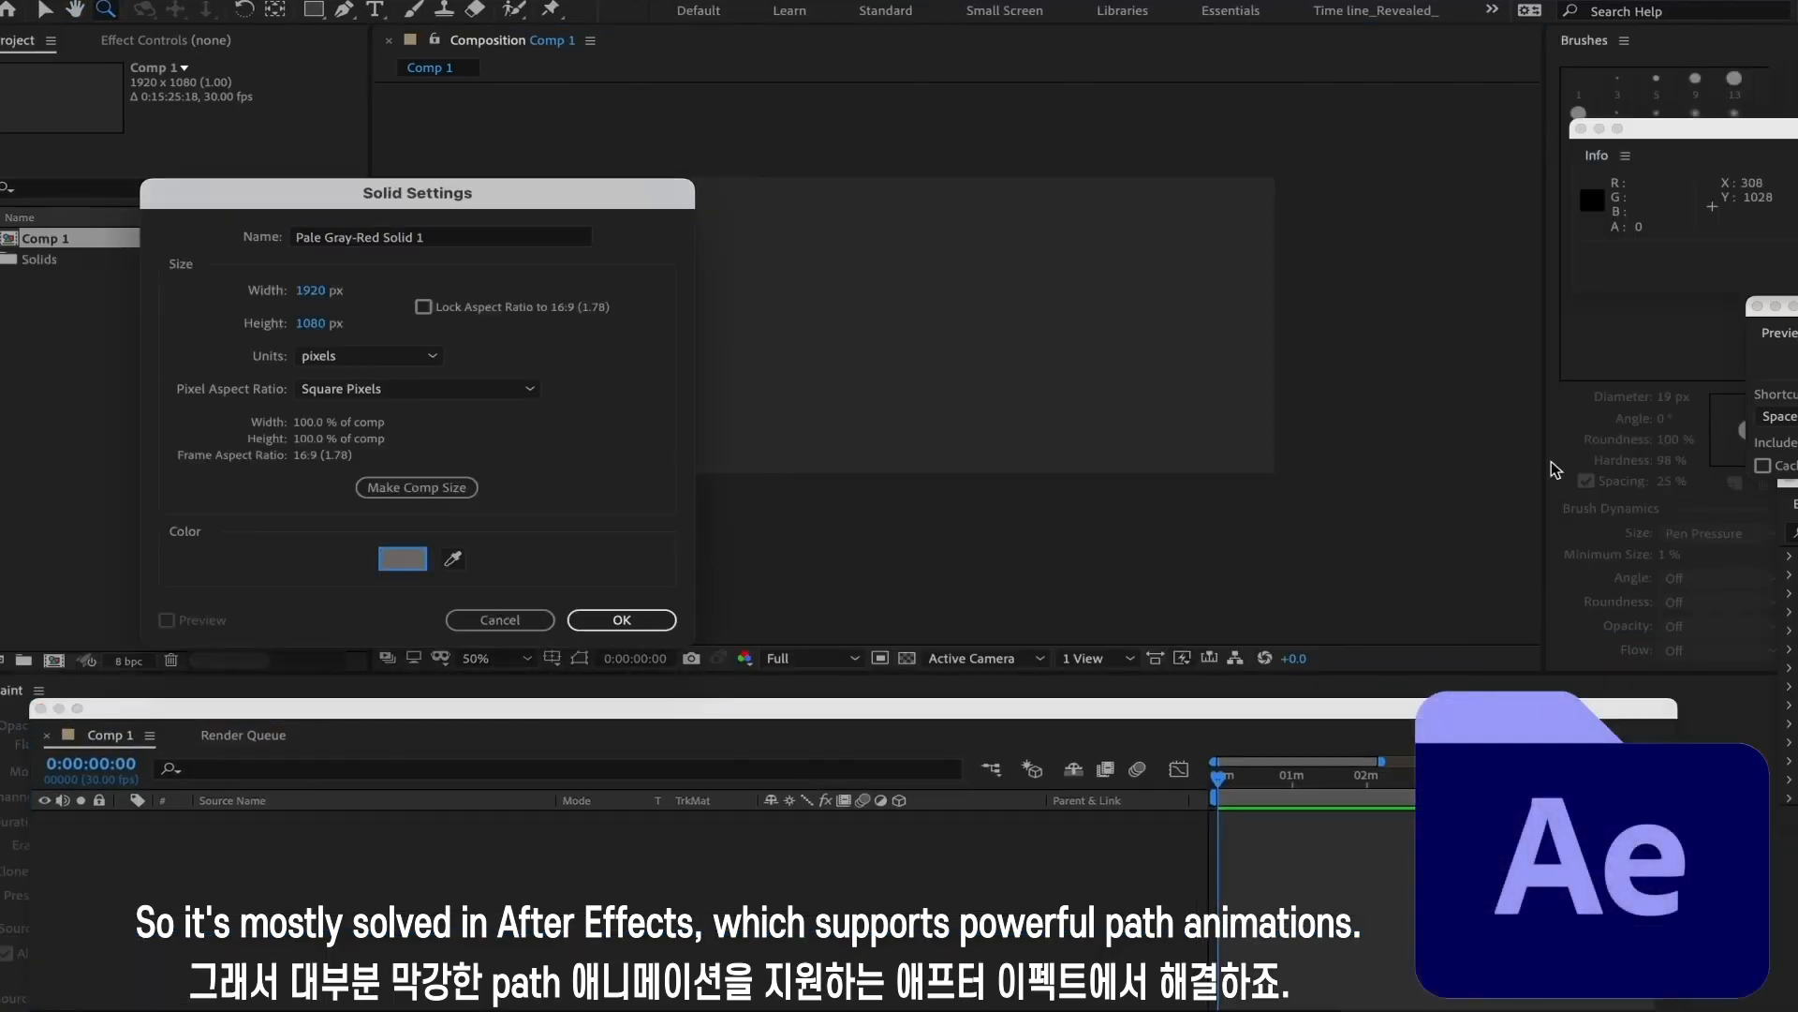
In After Effects, create the 1920 x 1080 px Pale Gray-Red Solid 1 and paint a white wavy brush stroke on it.
key("Return")
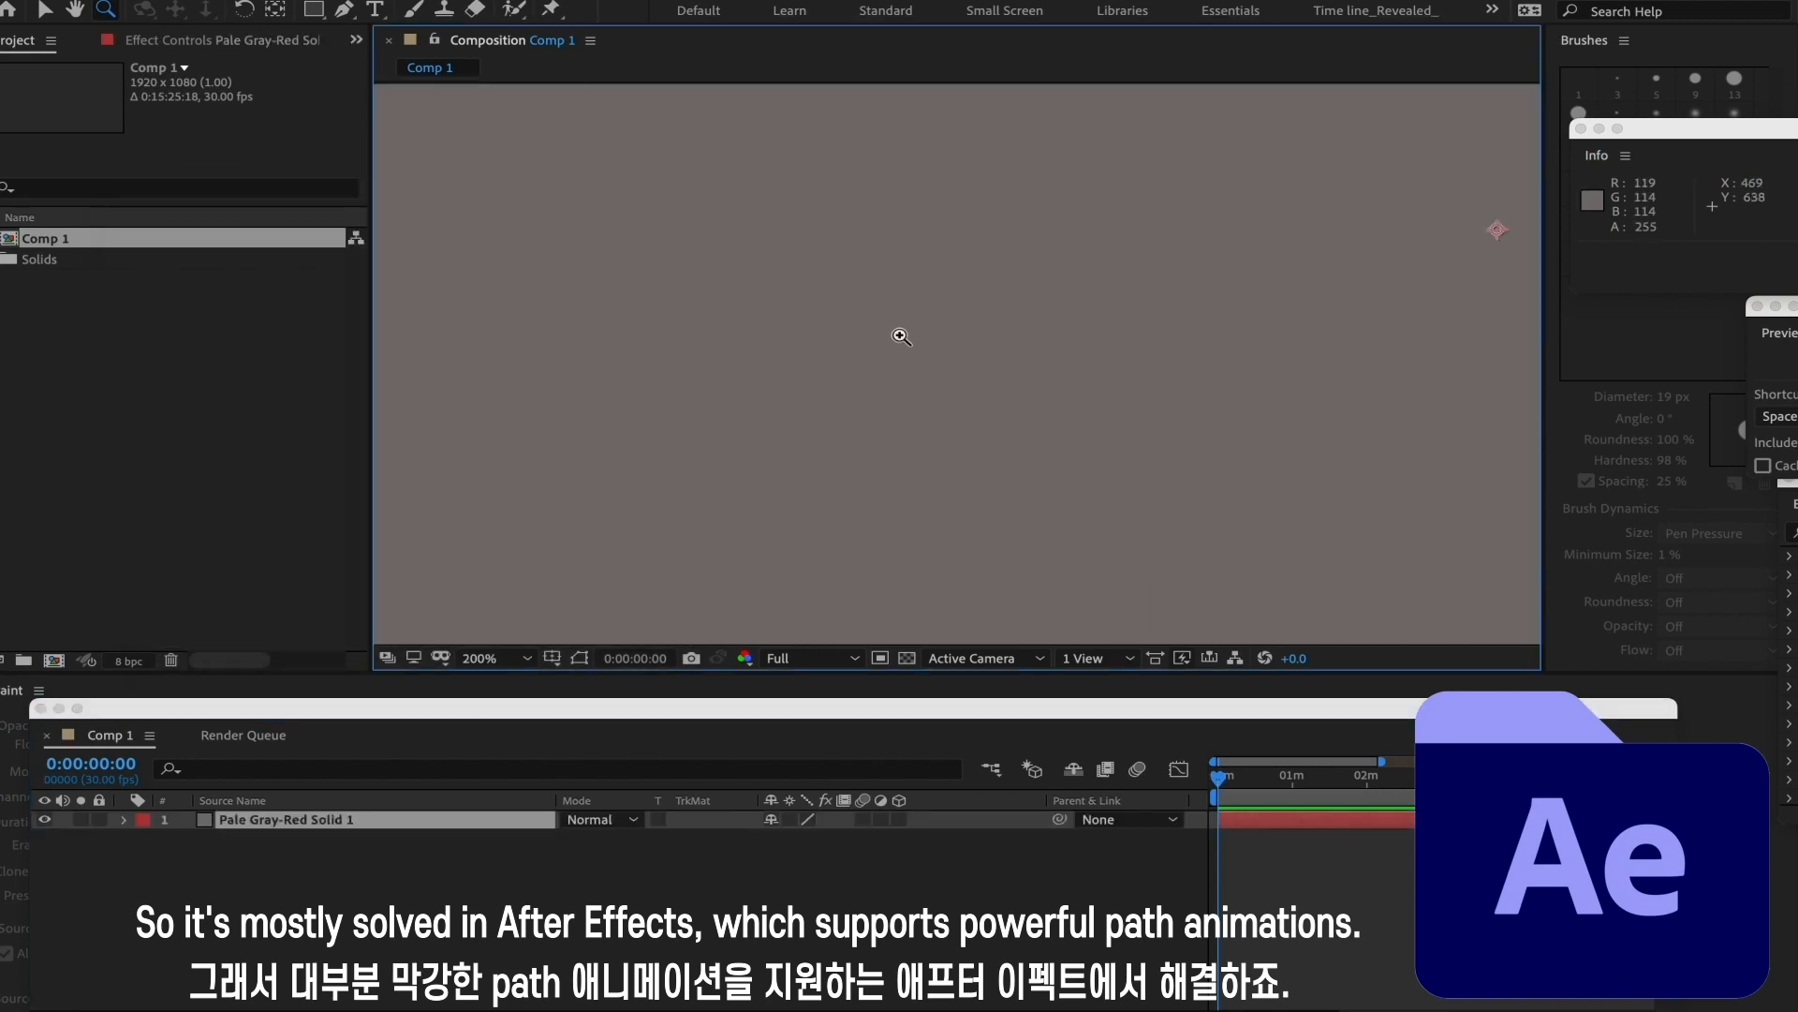
key("ctrl+b")
double_click(807, 288)
mouse_move(663, 309)
left_mouse_down()
mouse_move(803, 384)
mouse_move(1210, 382)
mouse_move(1377, 306)
left_mouse_up()
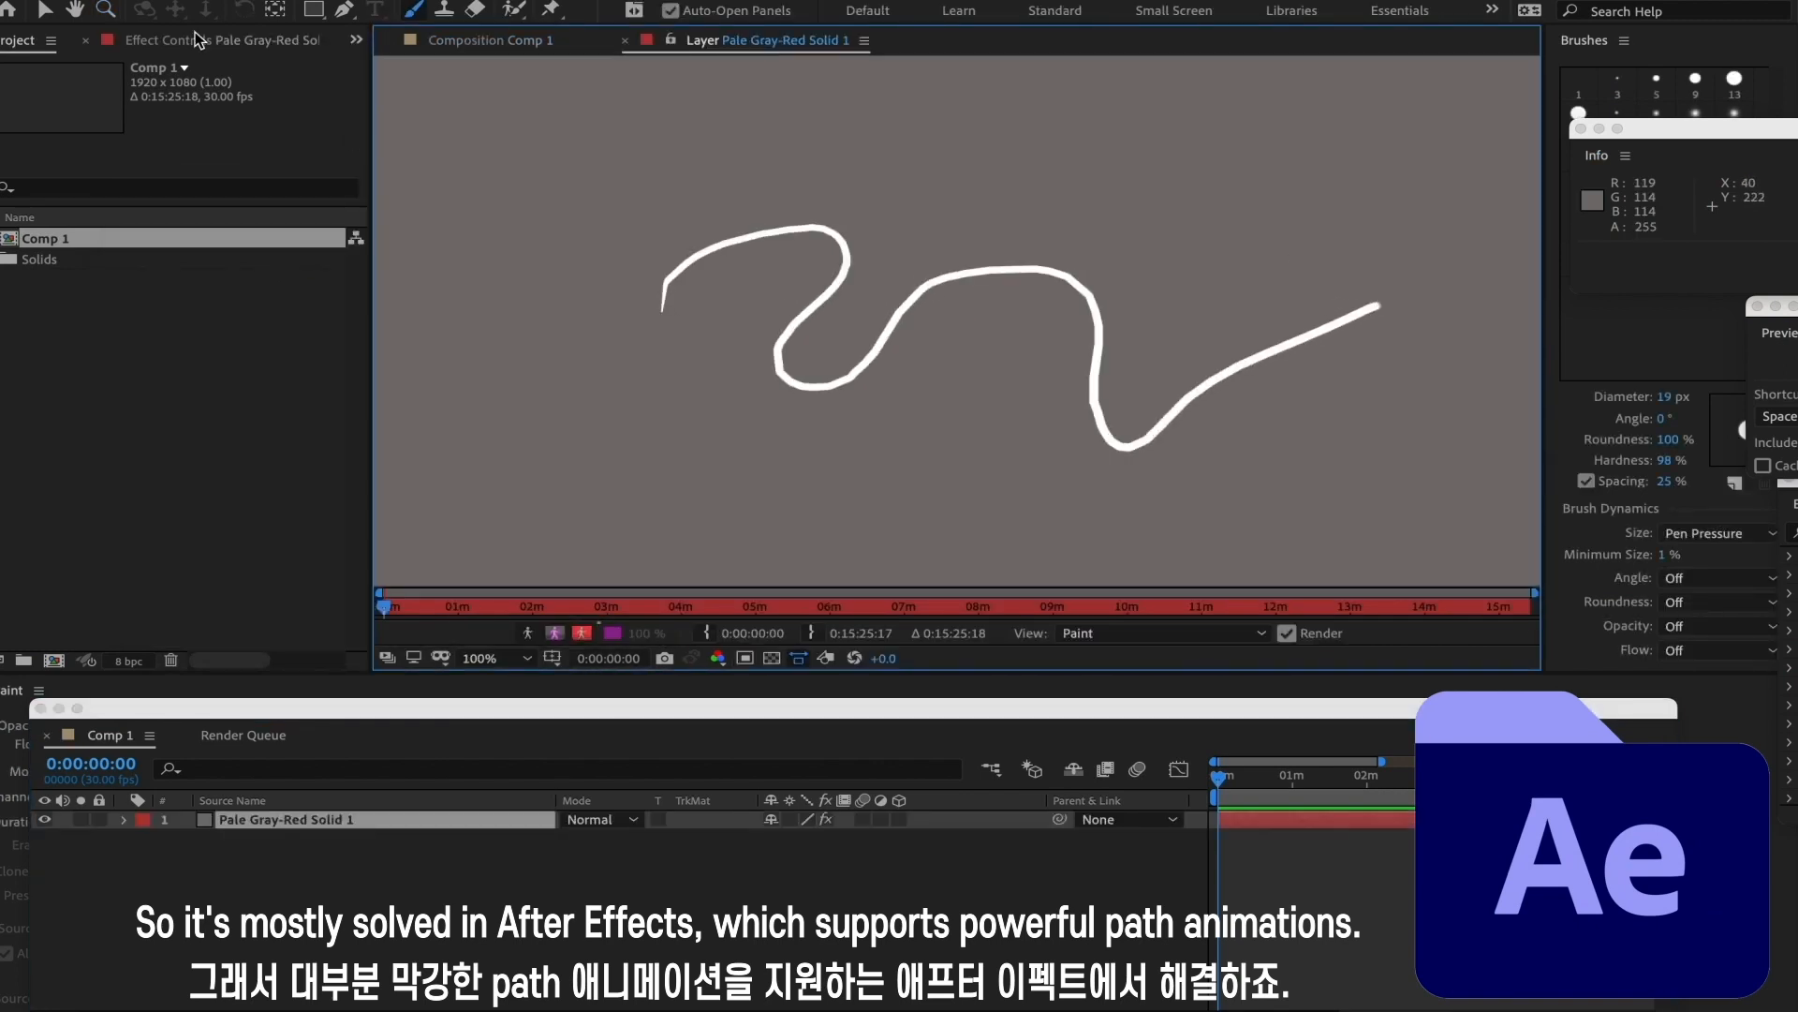
Expand the stroke options of Brush 1 on the solid and scrub its stroke range value.
left_click(44, 9)
left_click(125, 820)
left_click(146, 838)
left_click(167, 857)
left_click(189, 895)
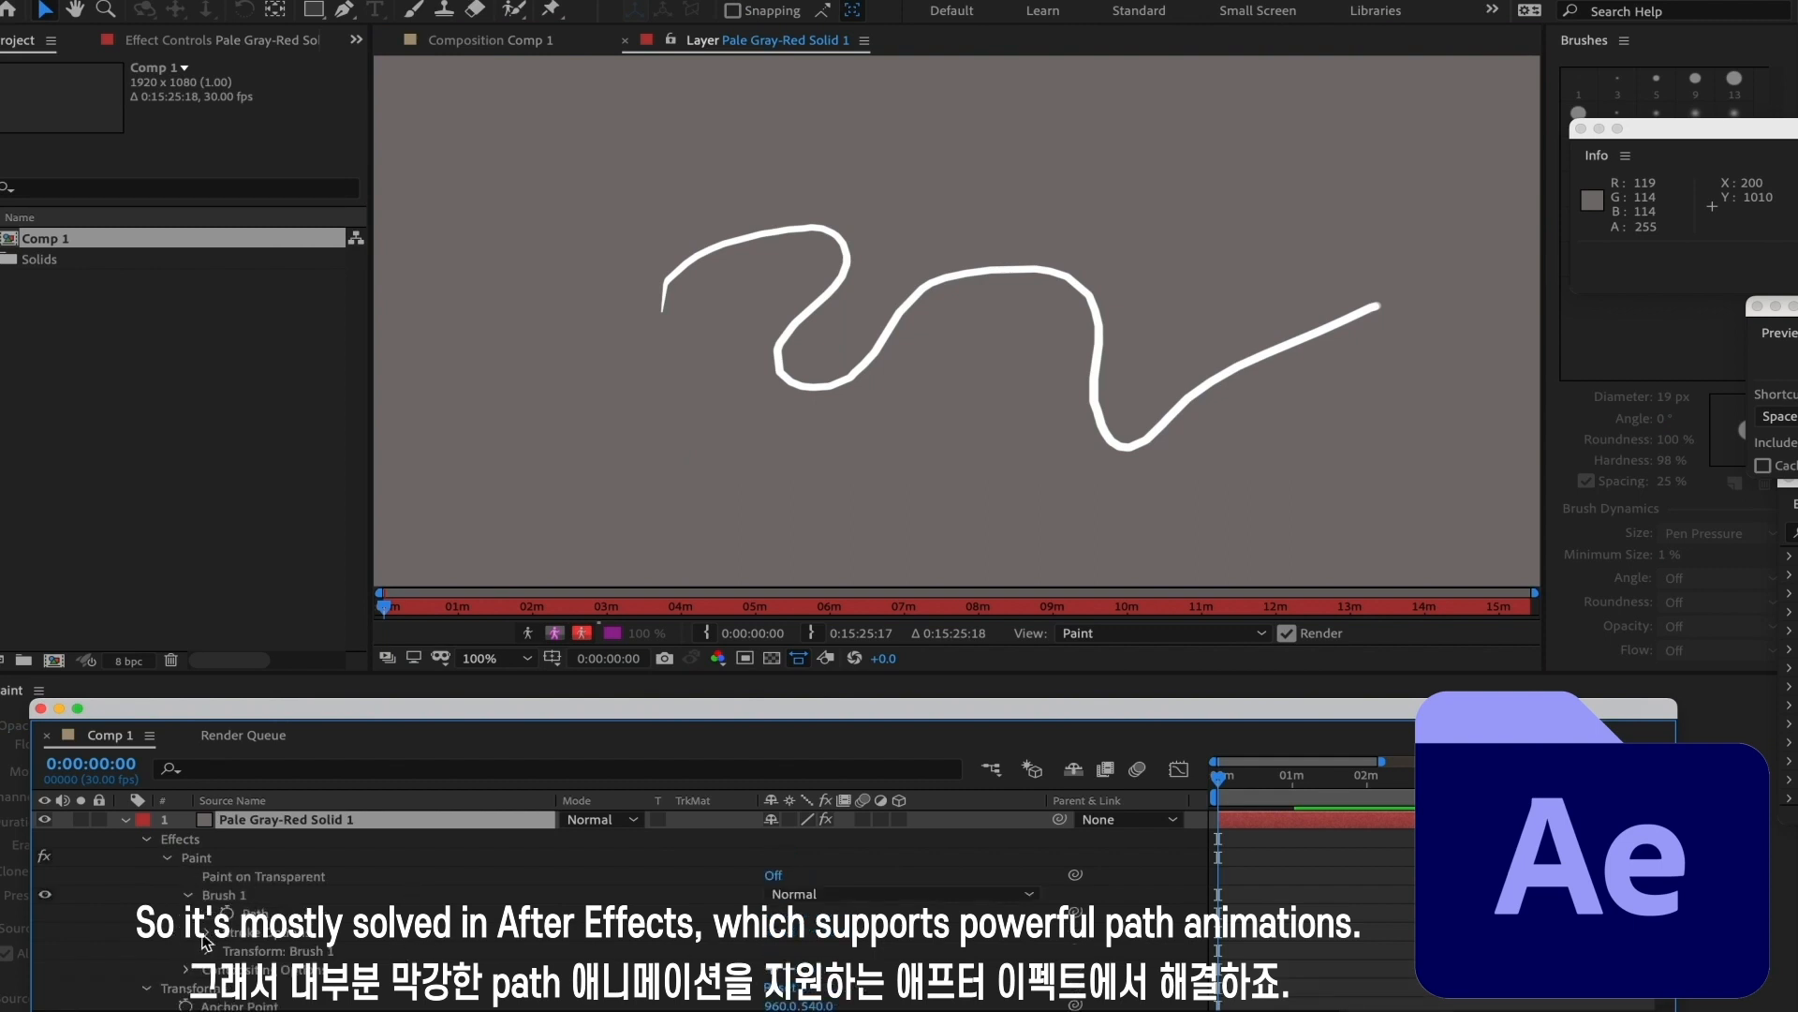
left_click(205, 932)
scroll(205, 932, "down", 2)
mouse_move(785, 856)
left_mouse_down()
mouse_move(705, 855)
mouse_move(834, 863)
mouse_move(805, 838)
mouse_move(838, 839)
mouse_move(770, 838)
left_mouse_up()
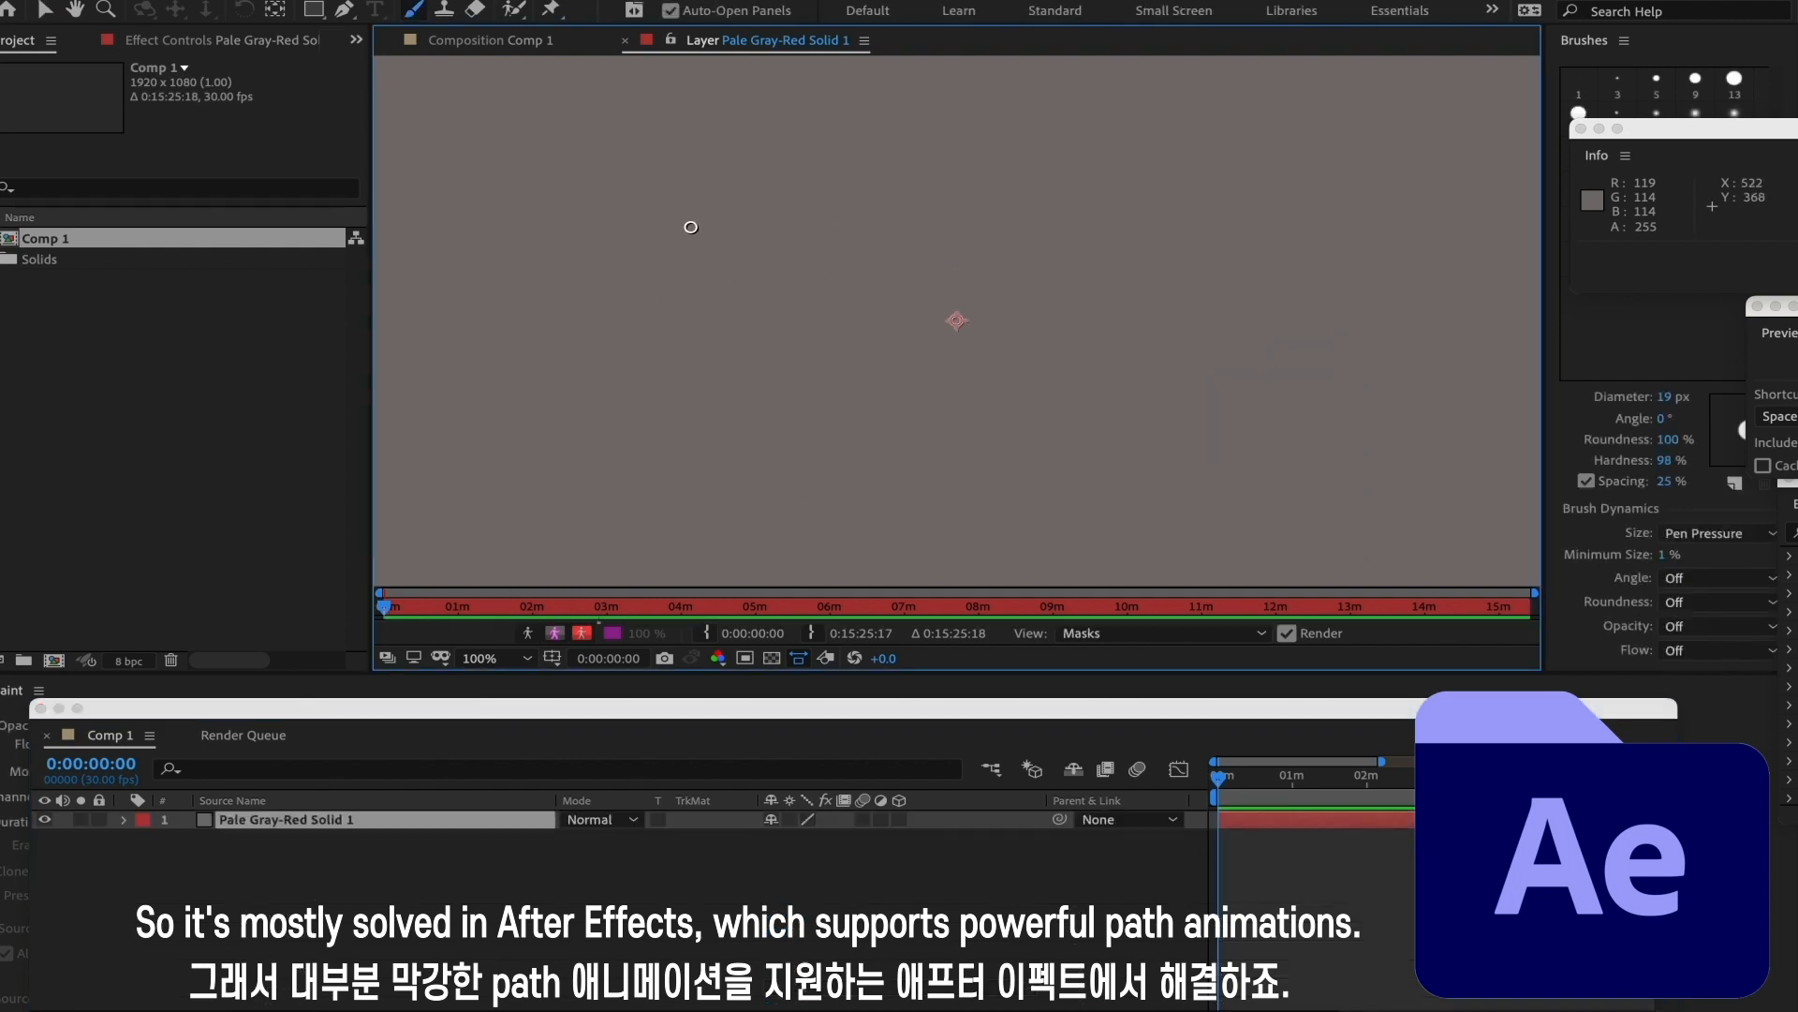
Paint four short burst strokes and one long wavy stroke on the solid, and list its Paint brushes in an enlarged timeline.
mouse_move(709, 246)
left_mouse_down()
mouse_move(675, 263)
mouse_move(927, 420)
mouse_move(1405, 309)
left_mouse_up()
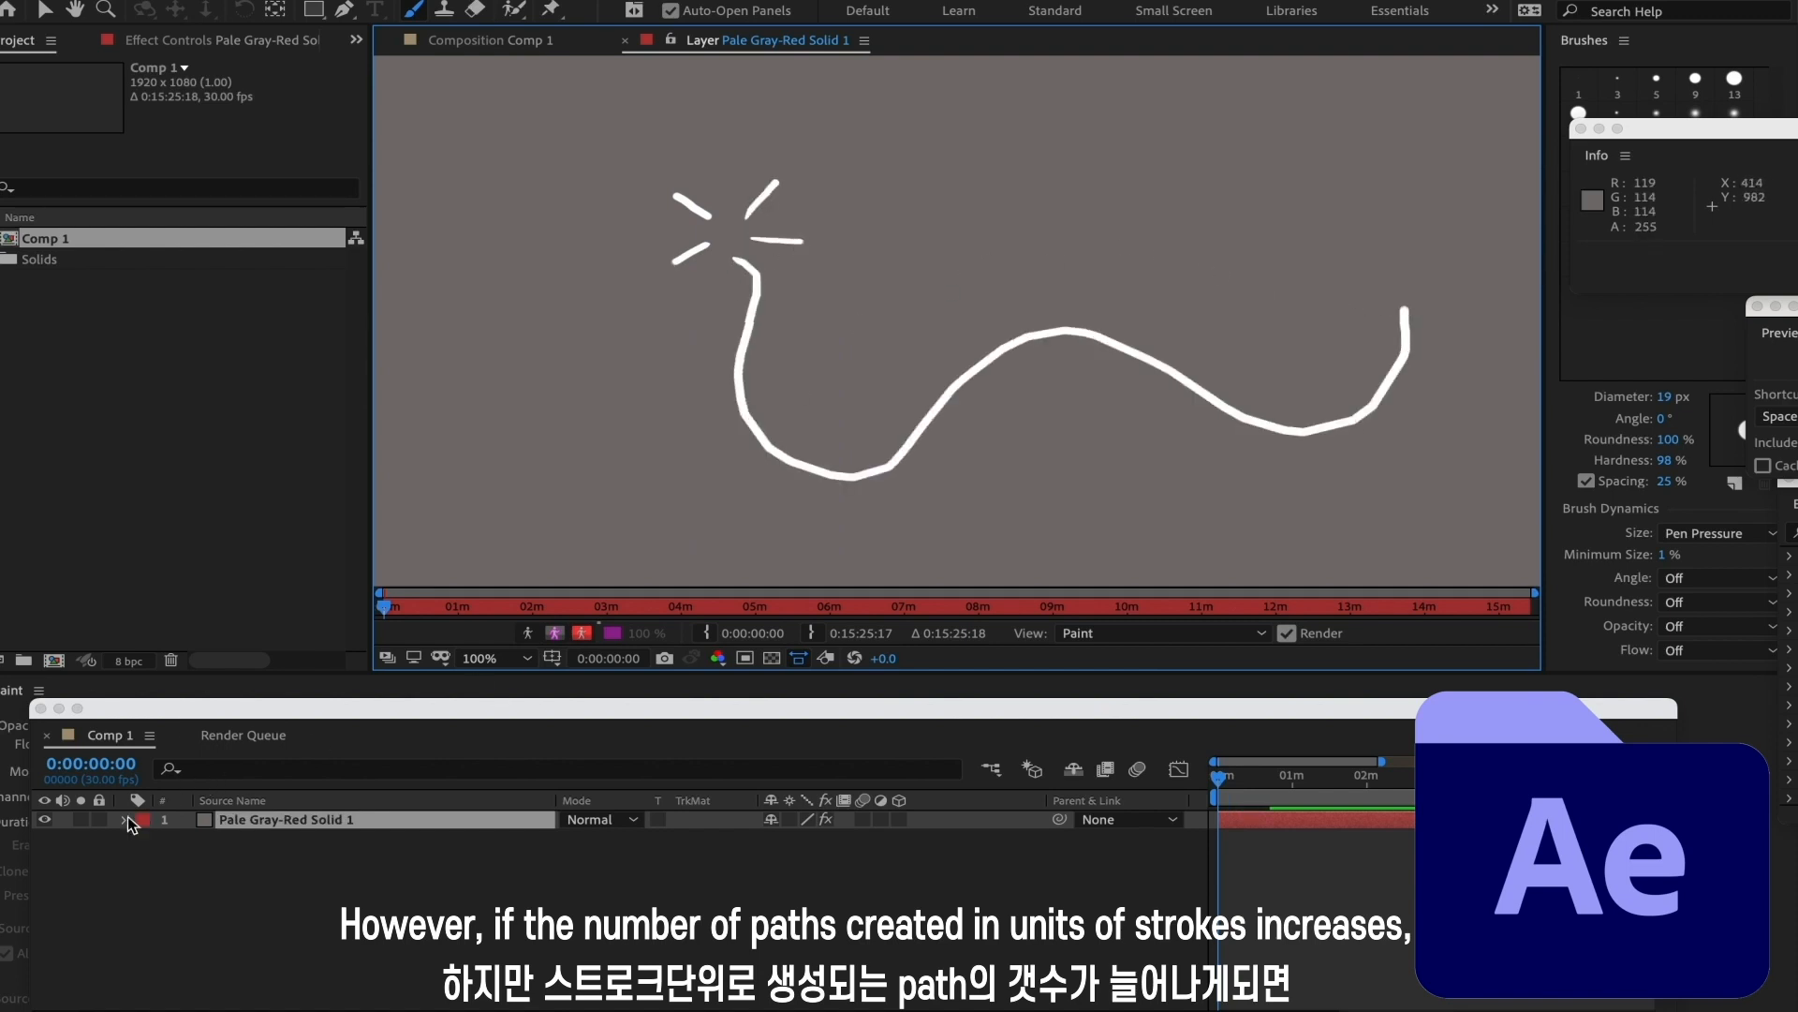
left_click(125, 820)
left_click(167, 858)
left_click_drag(478, 700, 477, 622)
Lower the End value of Brush 5 to shorten the far end of the long wavy stroke.
left_click(187, 817)
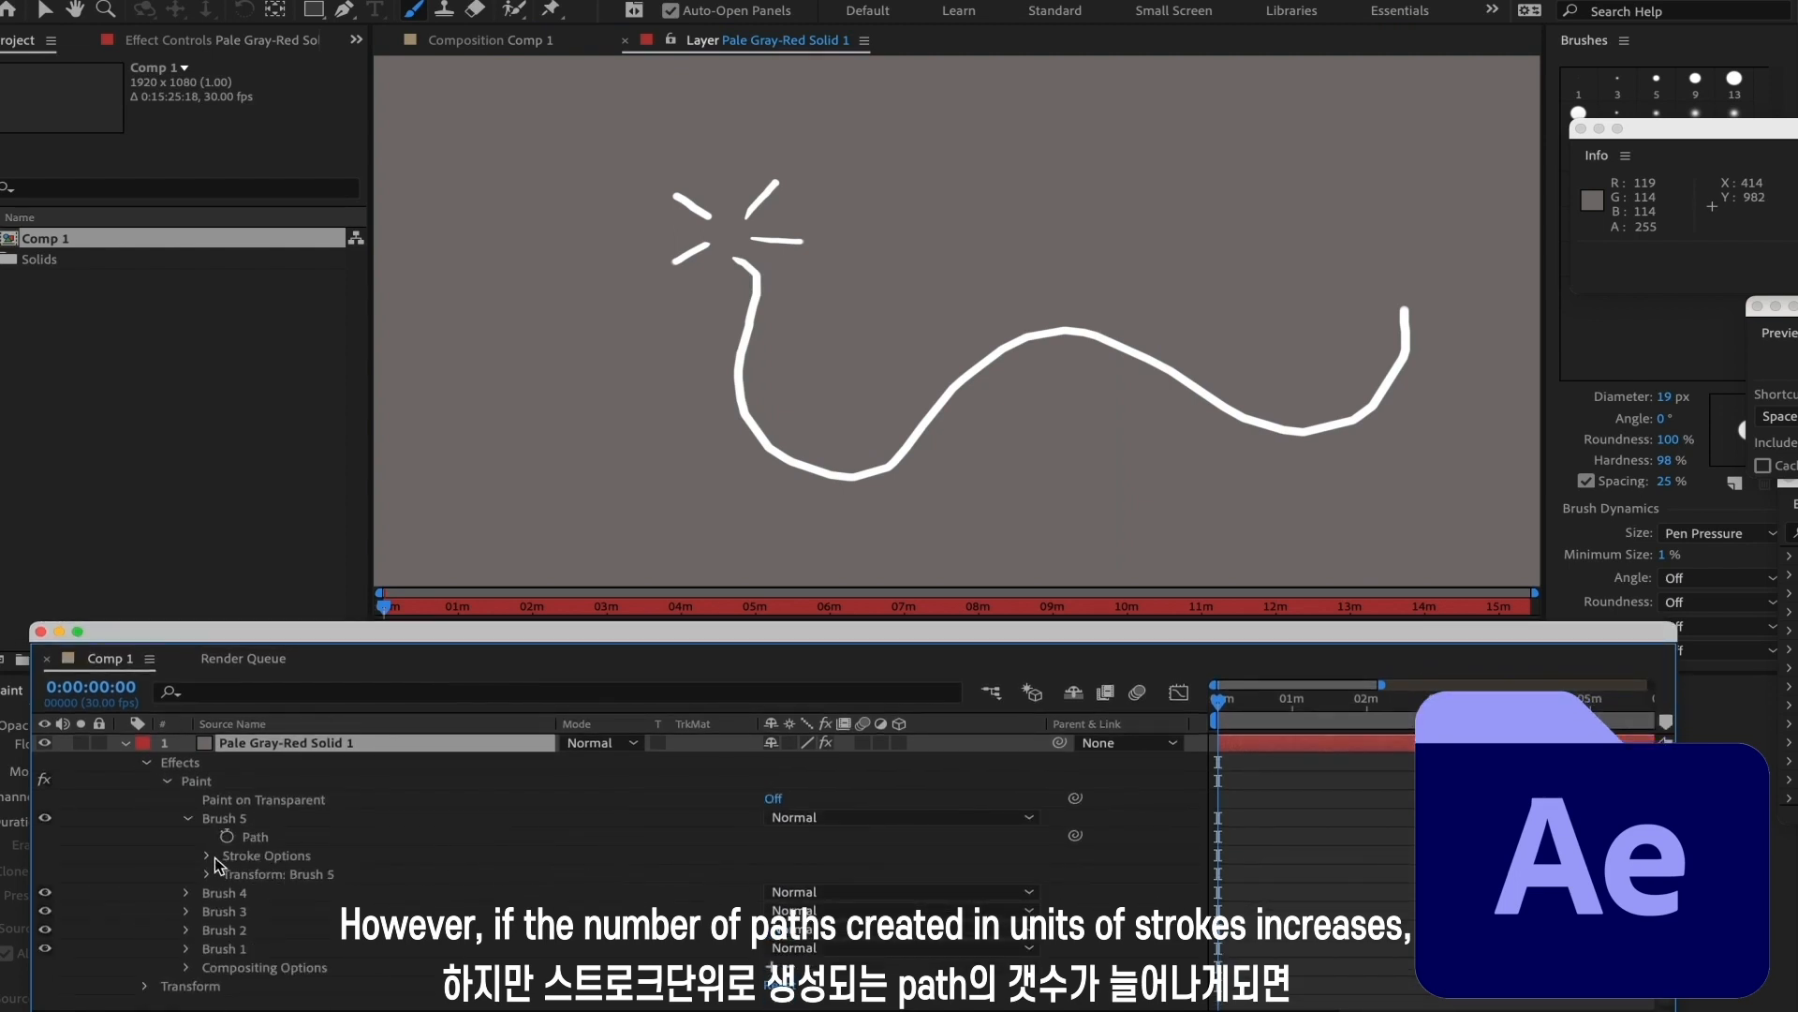
left_click(207, 855)
mouse_move(787, 832)
left_mouse_down()
mouse_move(693, 831)
mouse_move(759, 832)
left_mouse_up()
left_click(187, 762)
Try scrubbing the End value of the short Brush 4 stroke, and collapse its options.
left_click(187, 836)
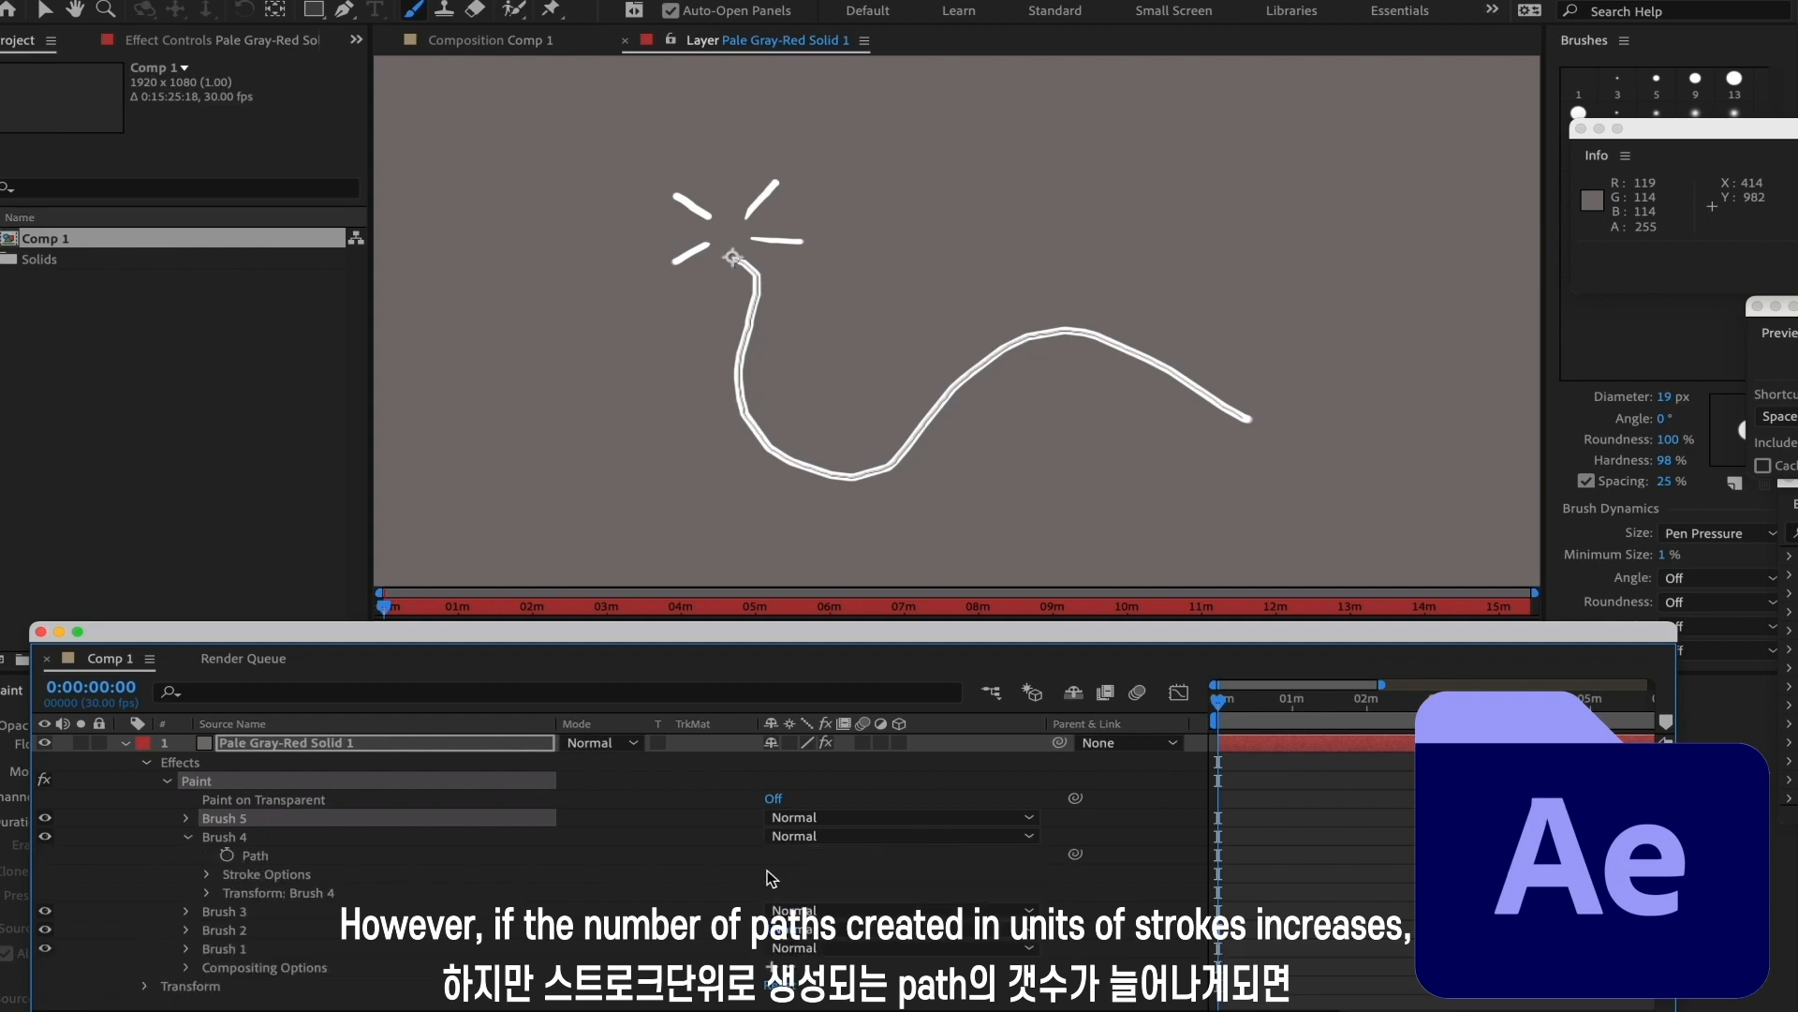
left_click(209, 874)
left_click_drag(781, 833, 731, 838)
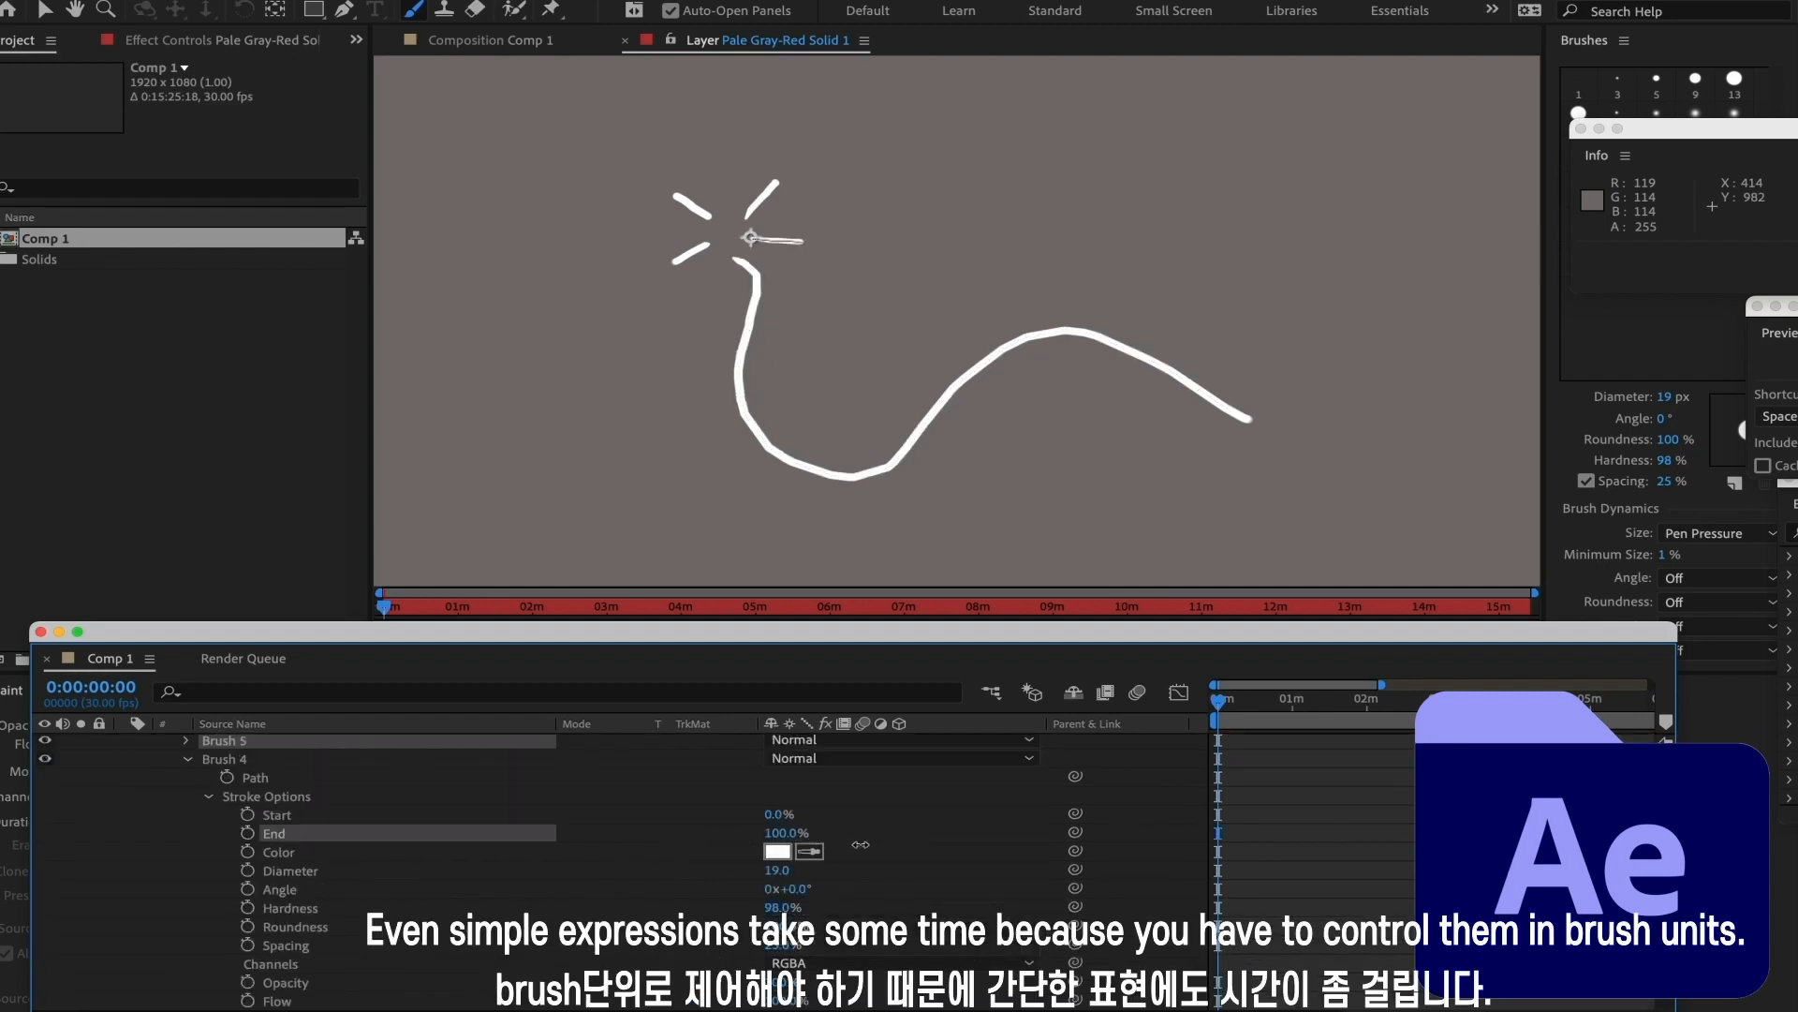
left_click(227, 797)
left_click(187, 759)
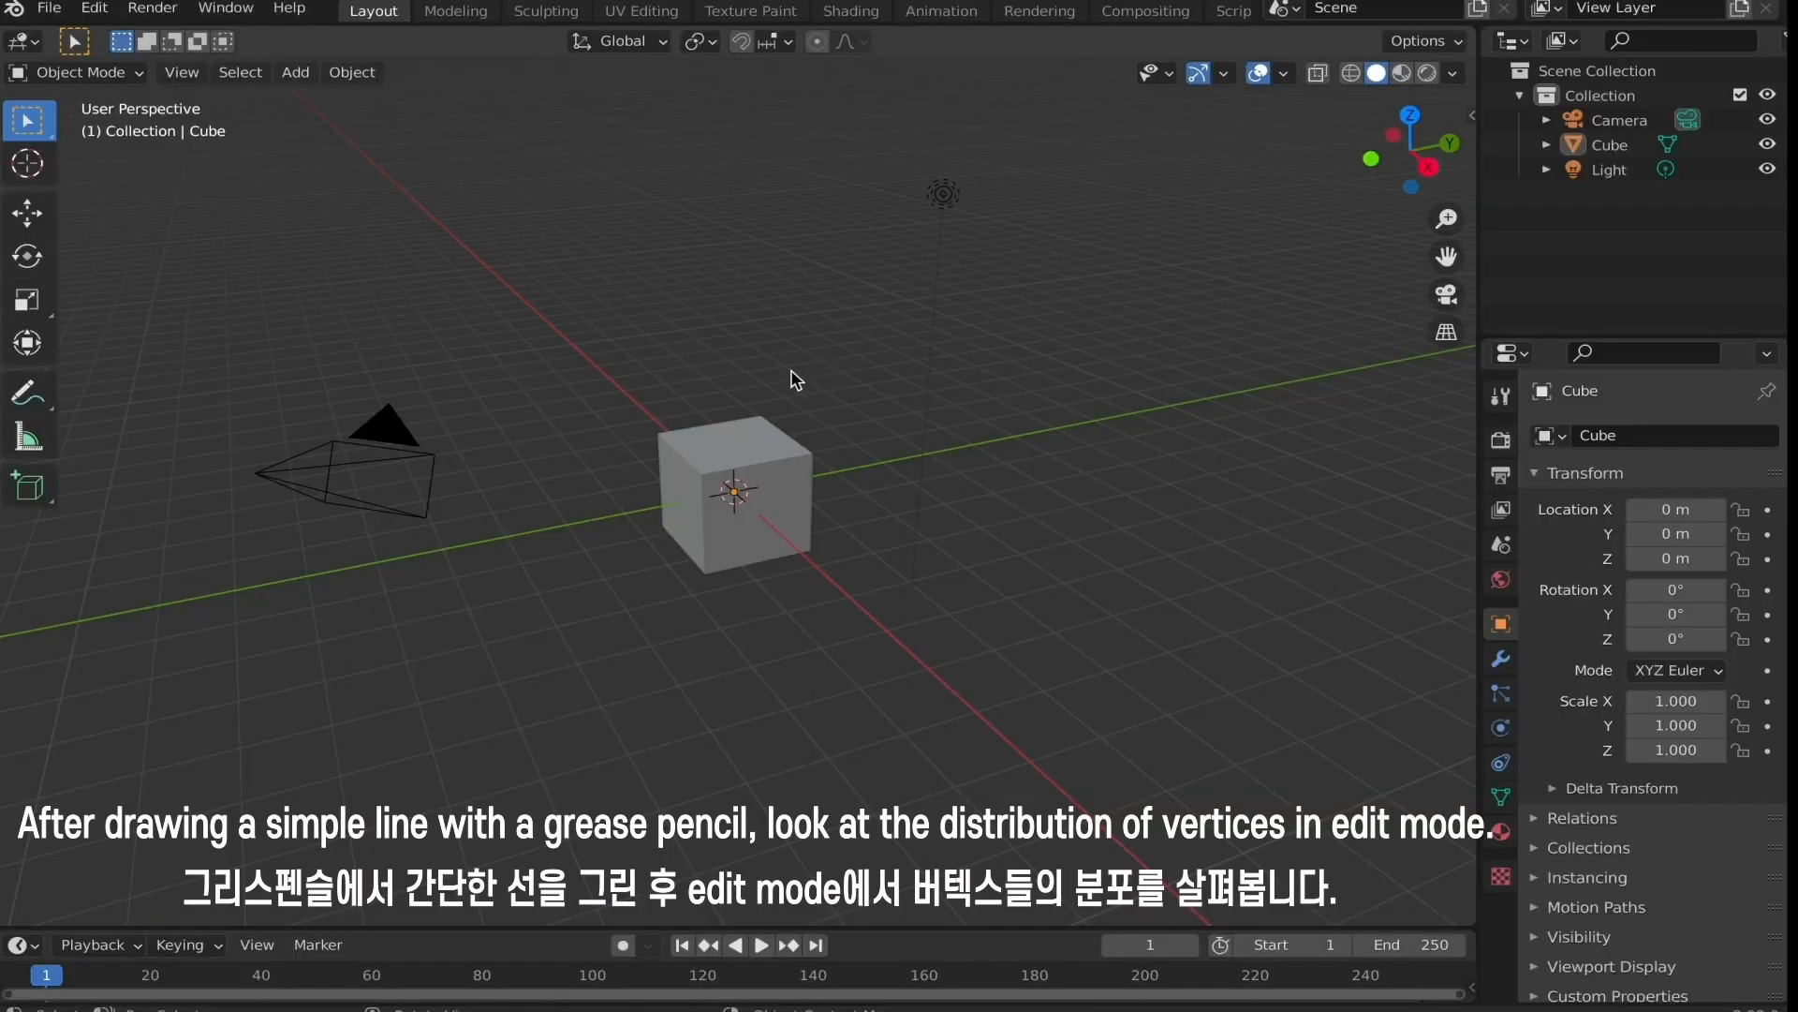
Switch to Blender, delete the default camera, cube and light, and show the scene in front view.
key("a")
key("x")
left_click(762, 392)
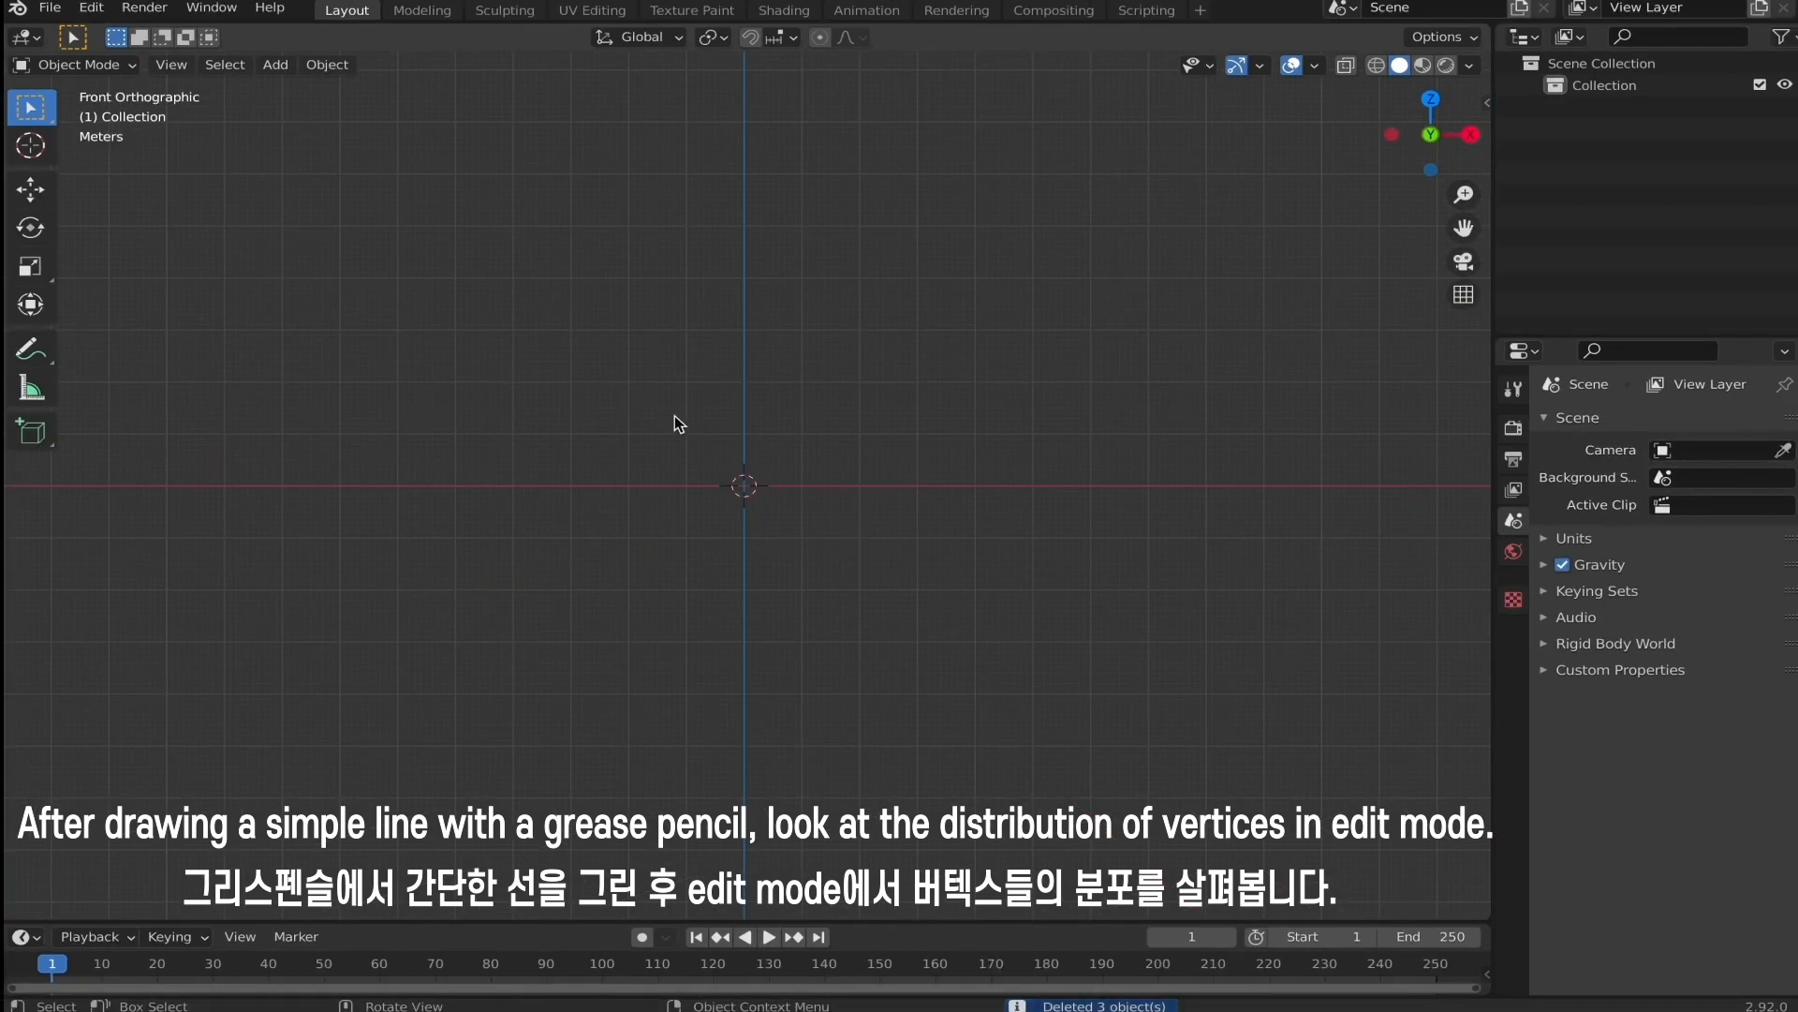
Add a Grease Pencil object and draw a freehand, nearly horizontal line above the origin in Draw mode.
left_click(75, 72)
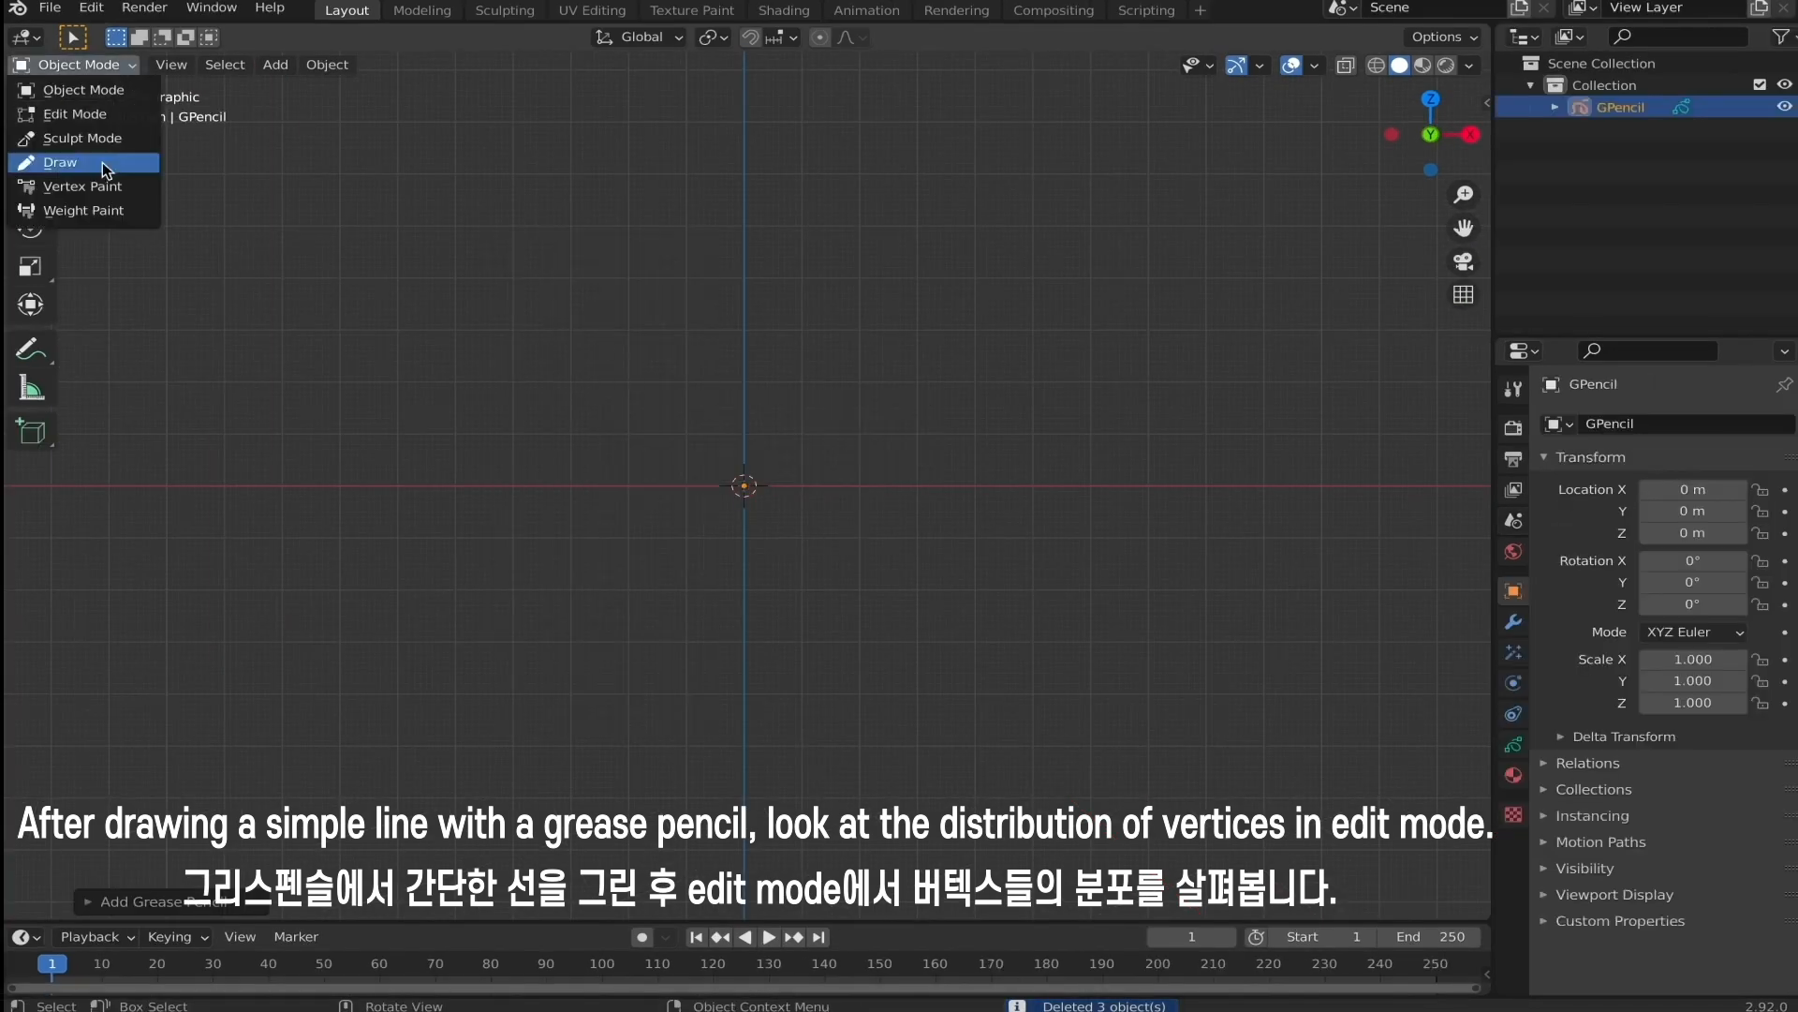
left_click(105, 164)
left_click_drag(590, 385, 1271, 369)
Select all points of the freehand line in Edit Mode and examine how they are distributed.
left_click(120, 67)
left_click(81, 116)
mouse_move(328, 251)
left_mouse_down()
mouse_move(434, 321)
mouse_move(1292, 633)
left_mouse_up()
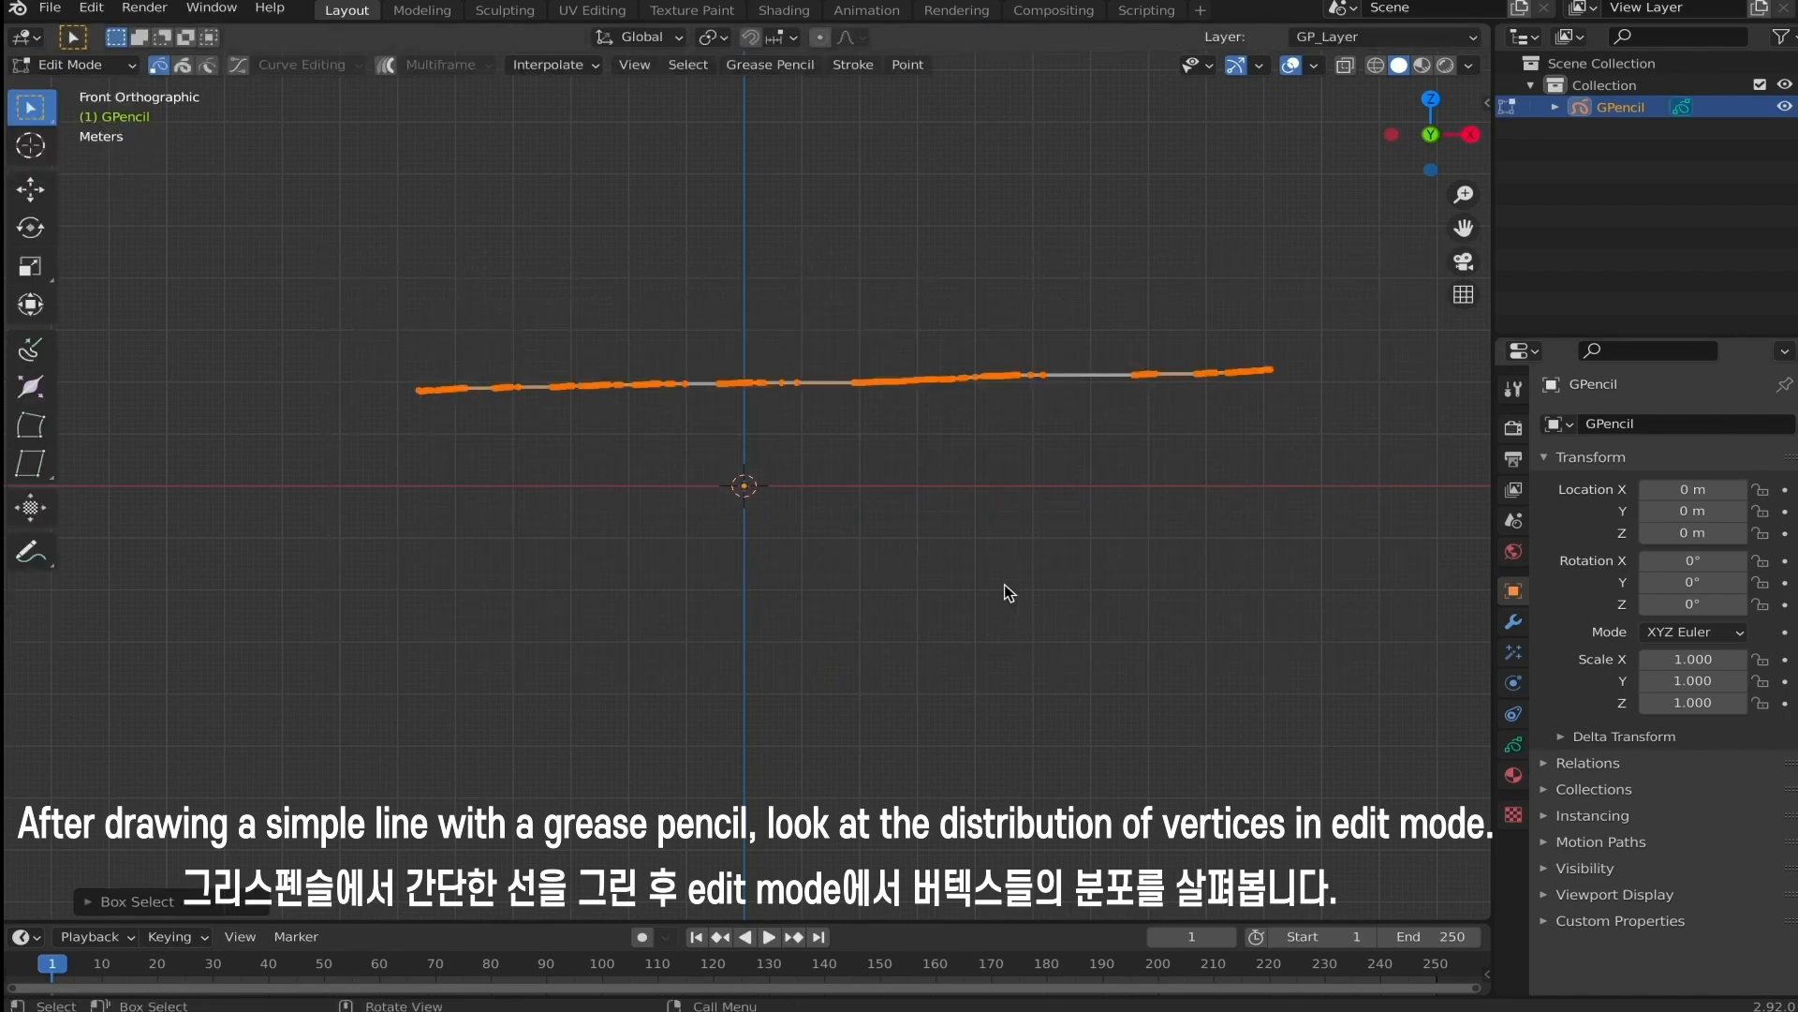
scroll(670, 397, "up", 3)
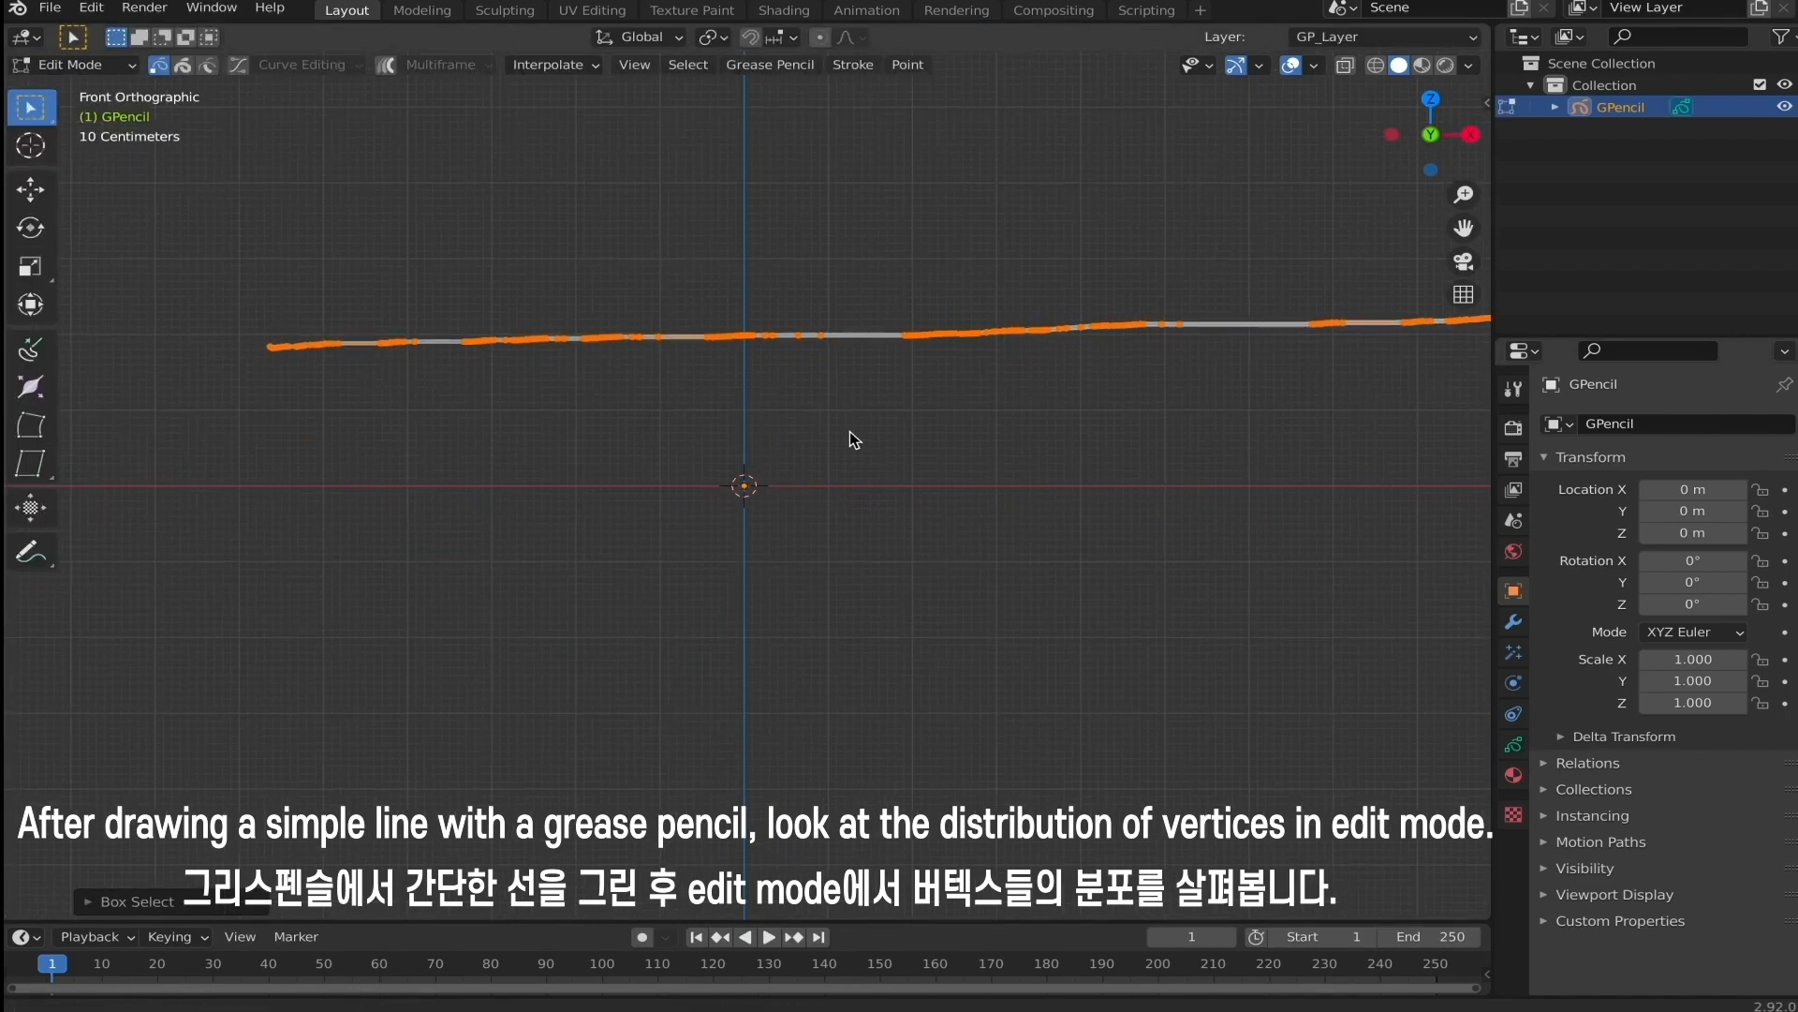
left_click(783, 449)
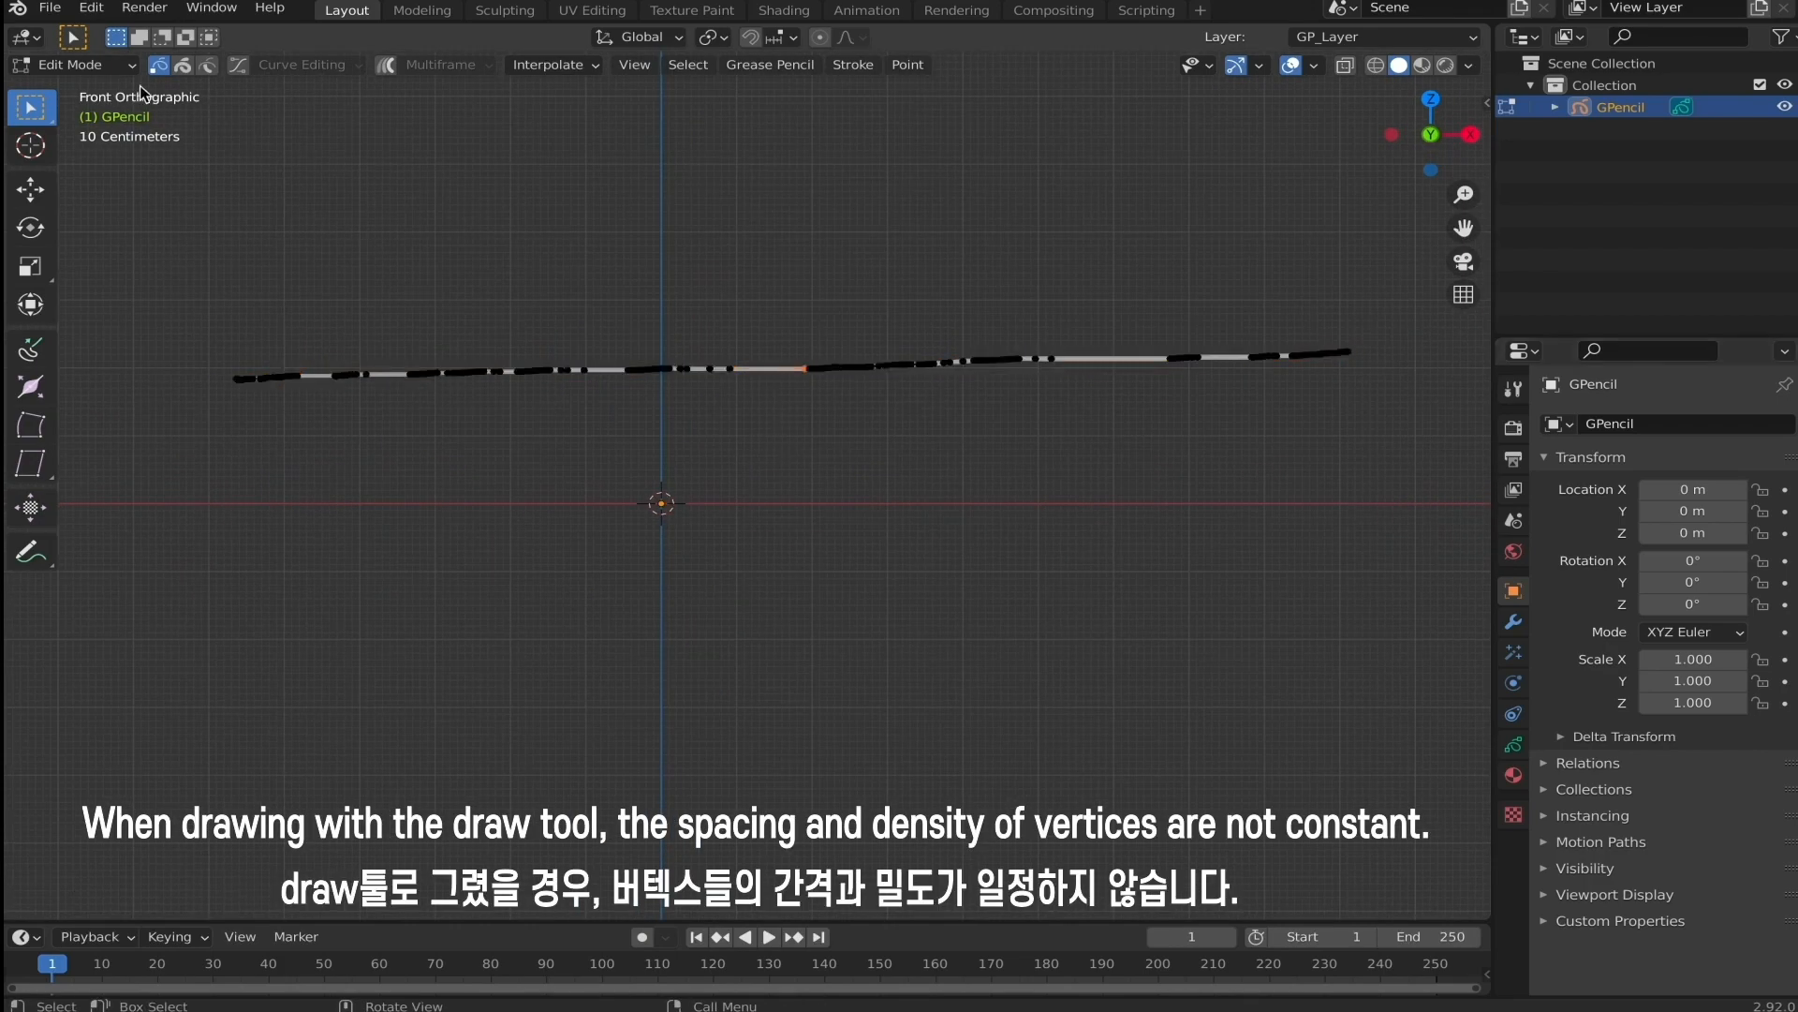
Draw a straight line below the freehand one with the Curve tool in Draw mode, using 3 subdivisions.
left_click(94, 65)
left_click(59, 162)
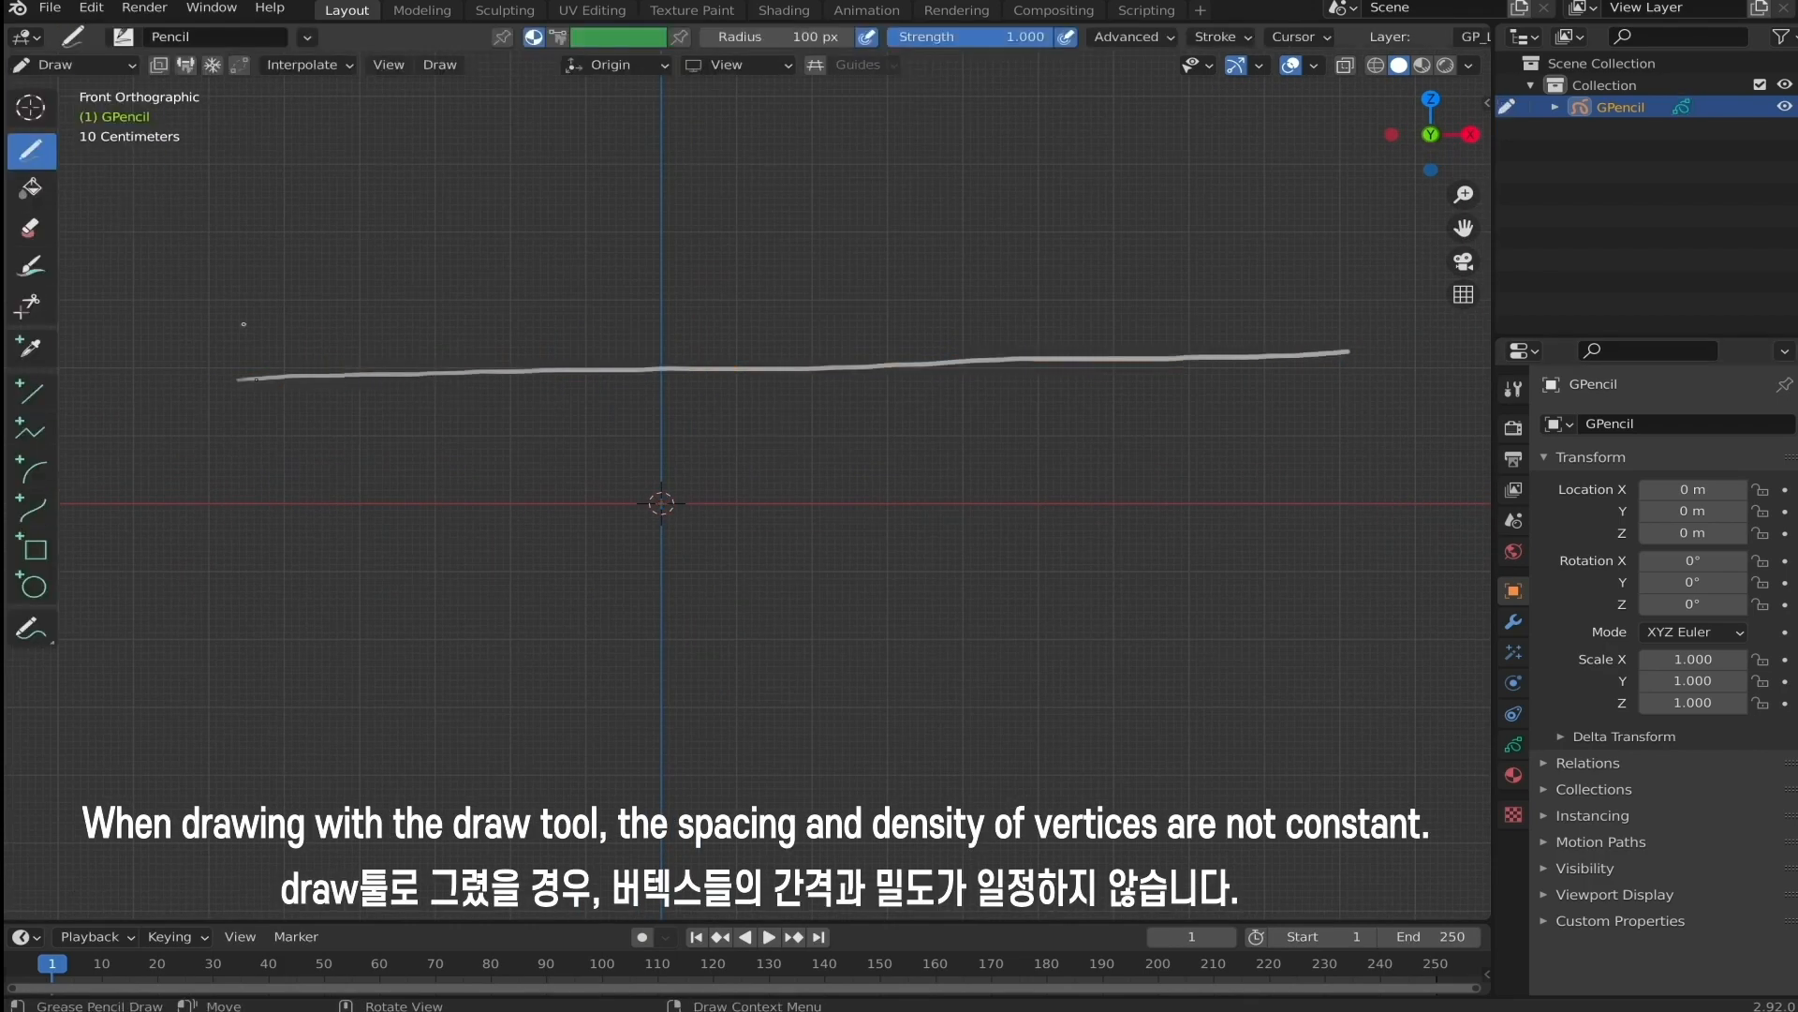
left_click(34, 510)
left_click(869, 39)
type("3")
key("Return")
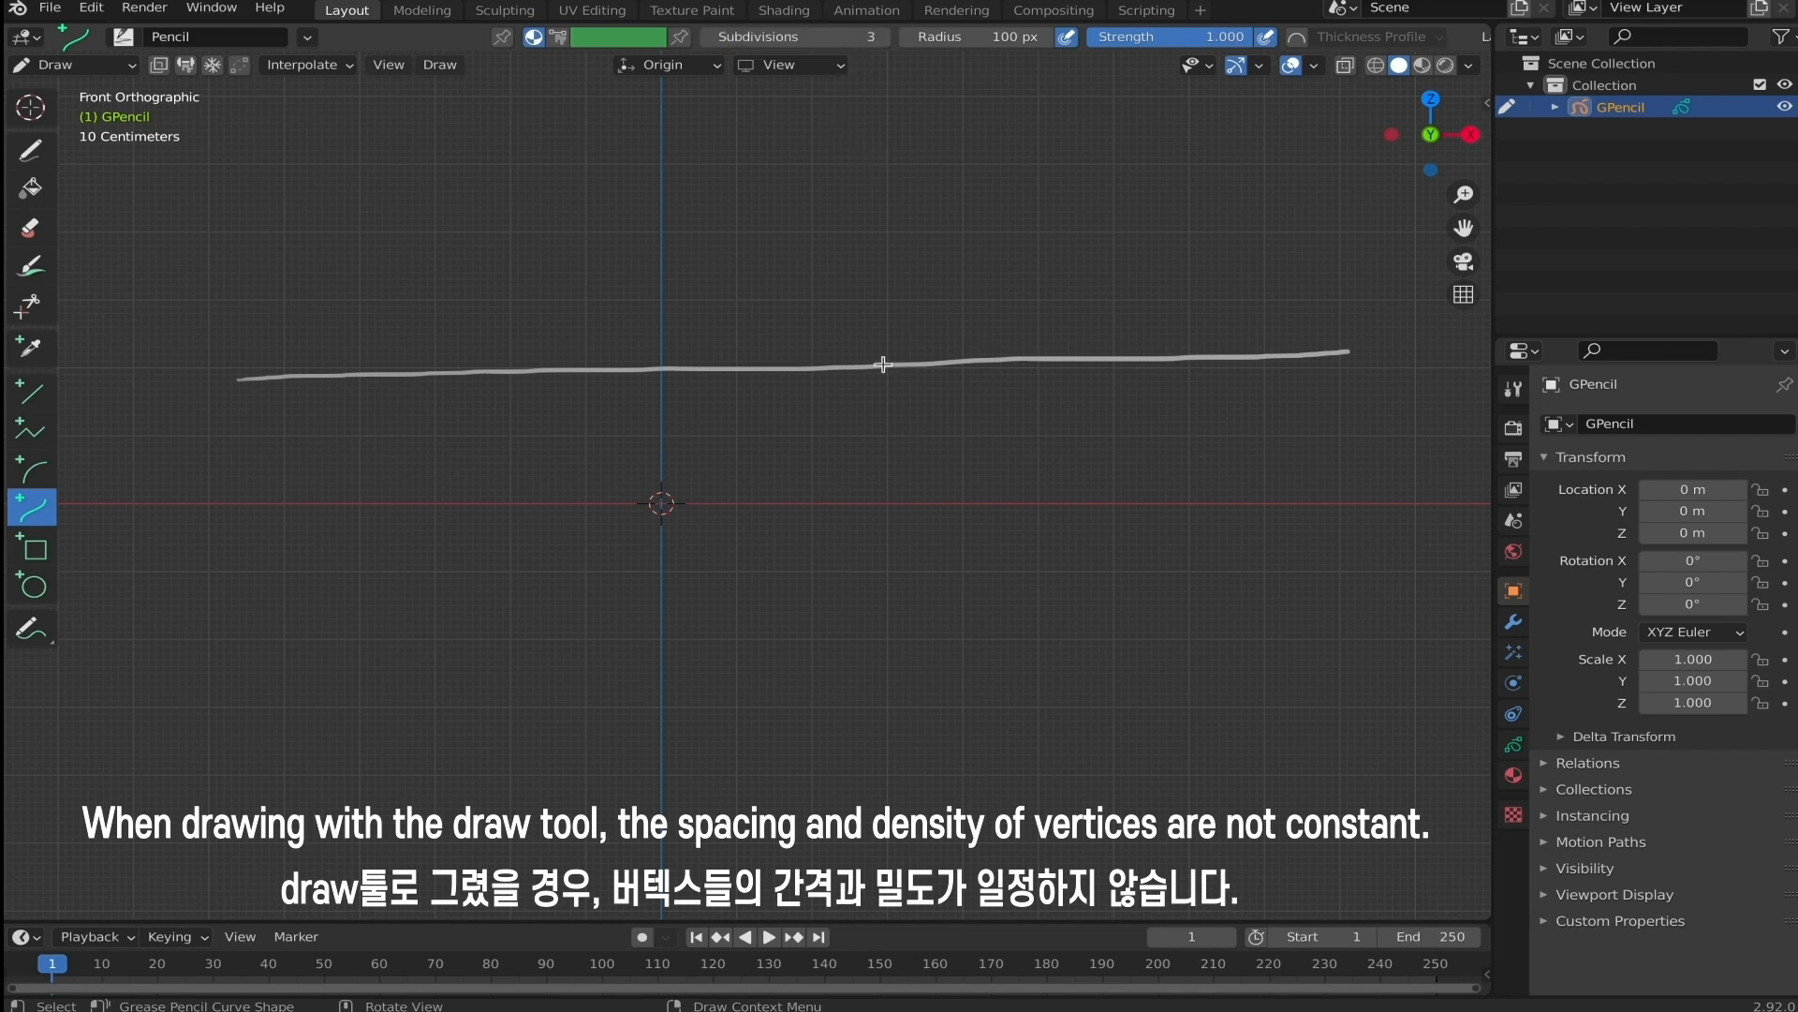
left_click_drag(247, 486, 1349, 463)
key("Return")
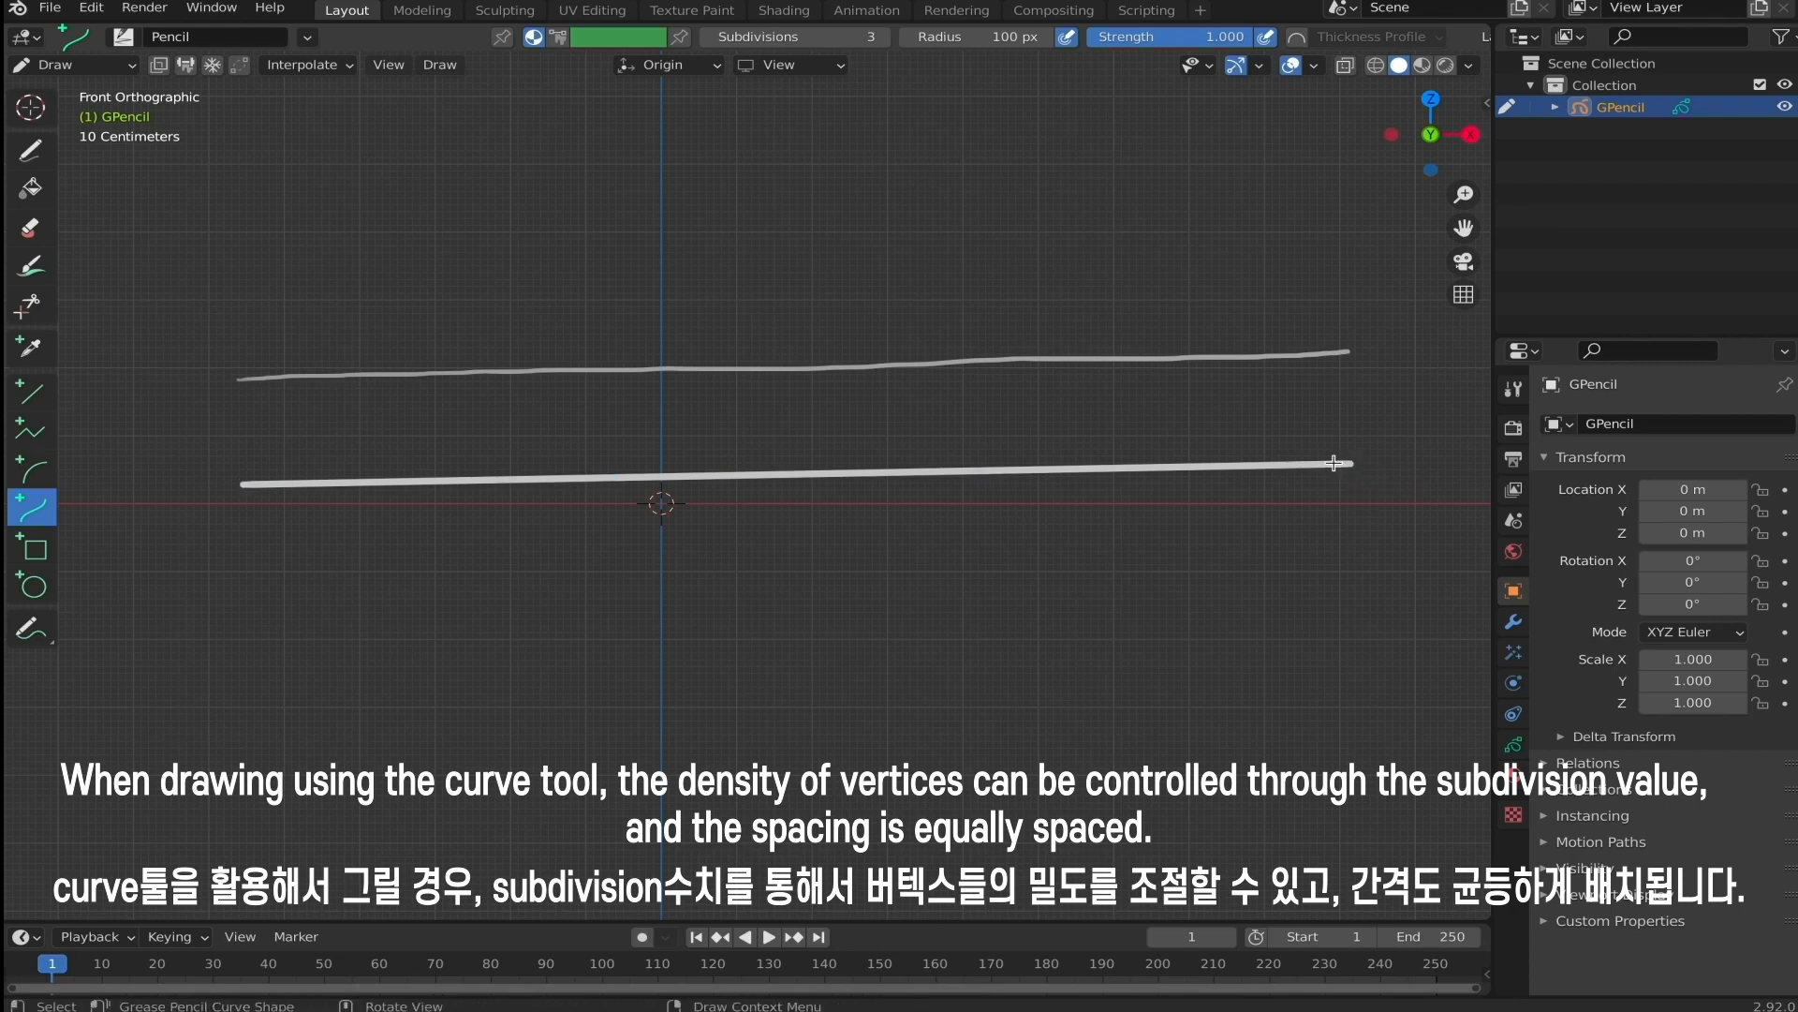
Select all points of both lines in Edit Mode to compare their vertex spacing.
left_click(135, 65)
left_click(136, 113)
mouse_move(157, 217)
left_mouse_down()
mouse_move(361, 376)
mouse_move(1689, 726)
left_mouse_up()
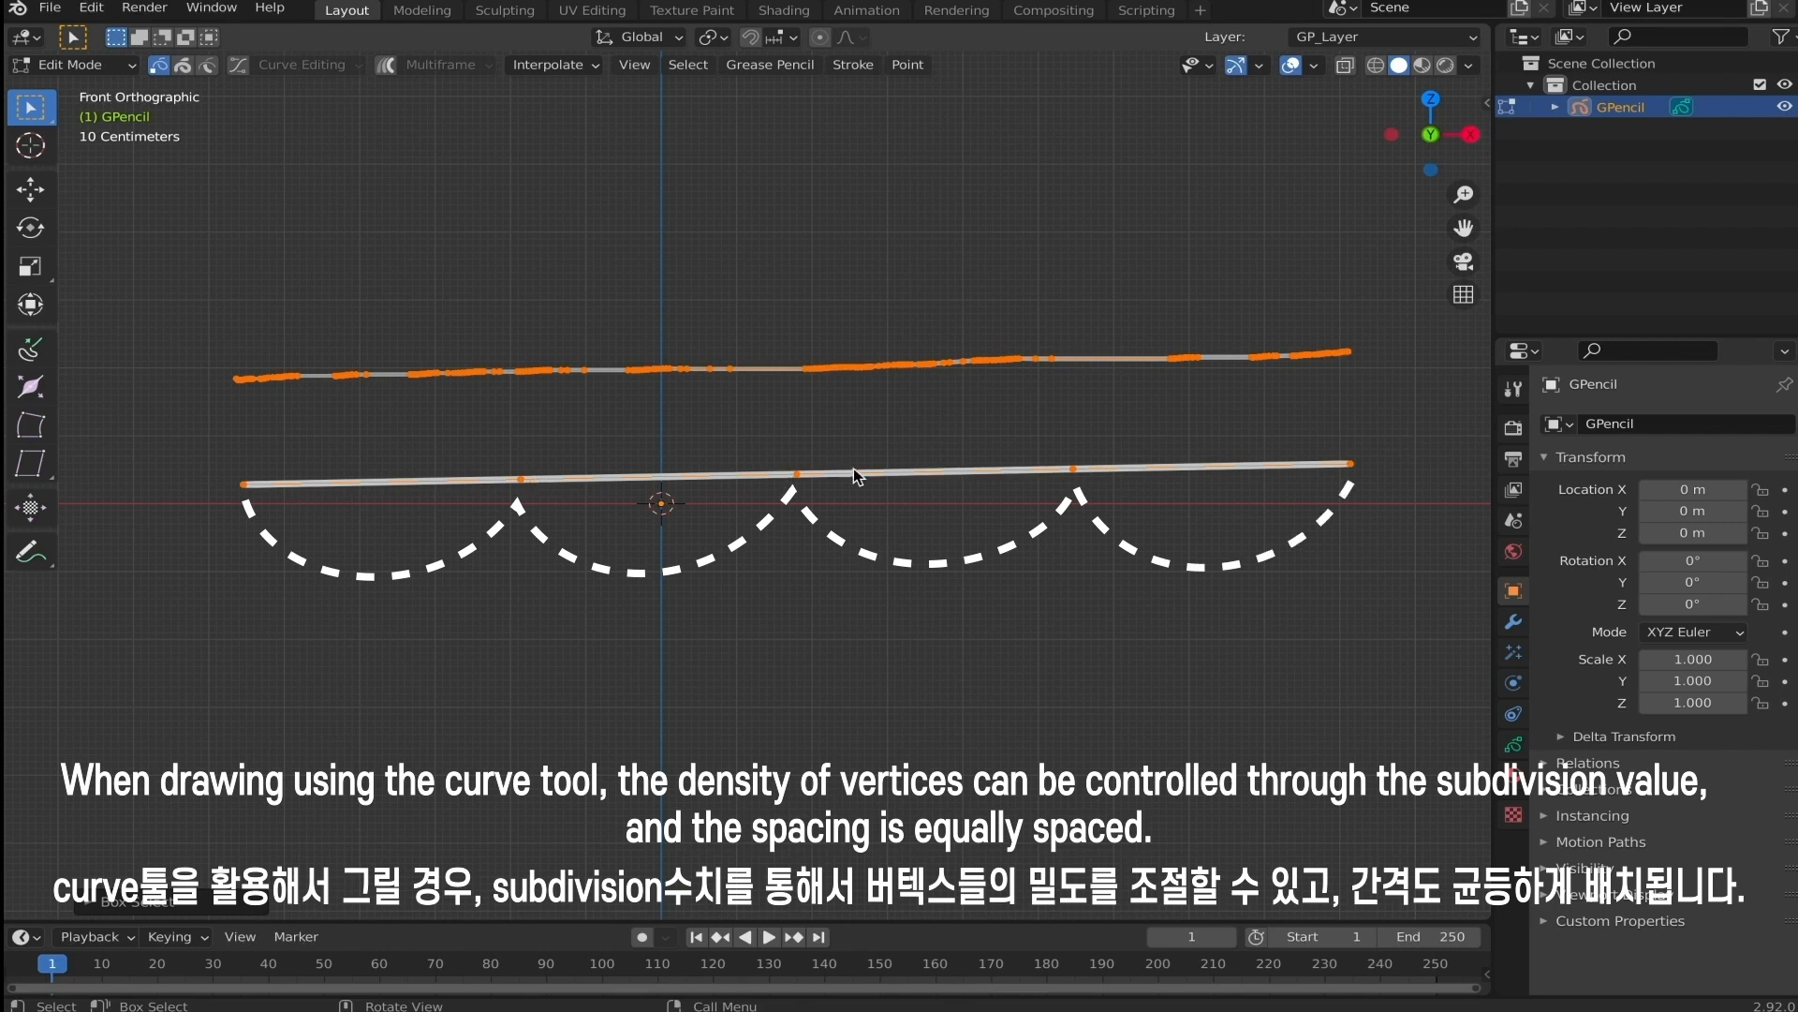
Draw a third straight line below the other two with the Curve tool, using 60 subdivisions.
left_click(123, 67)
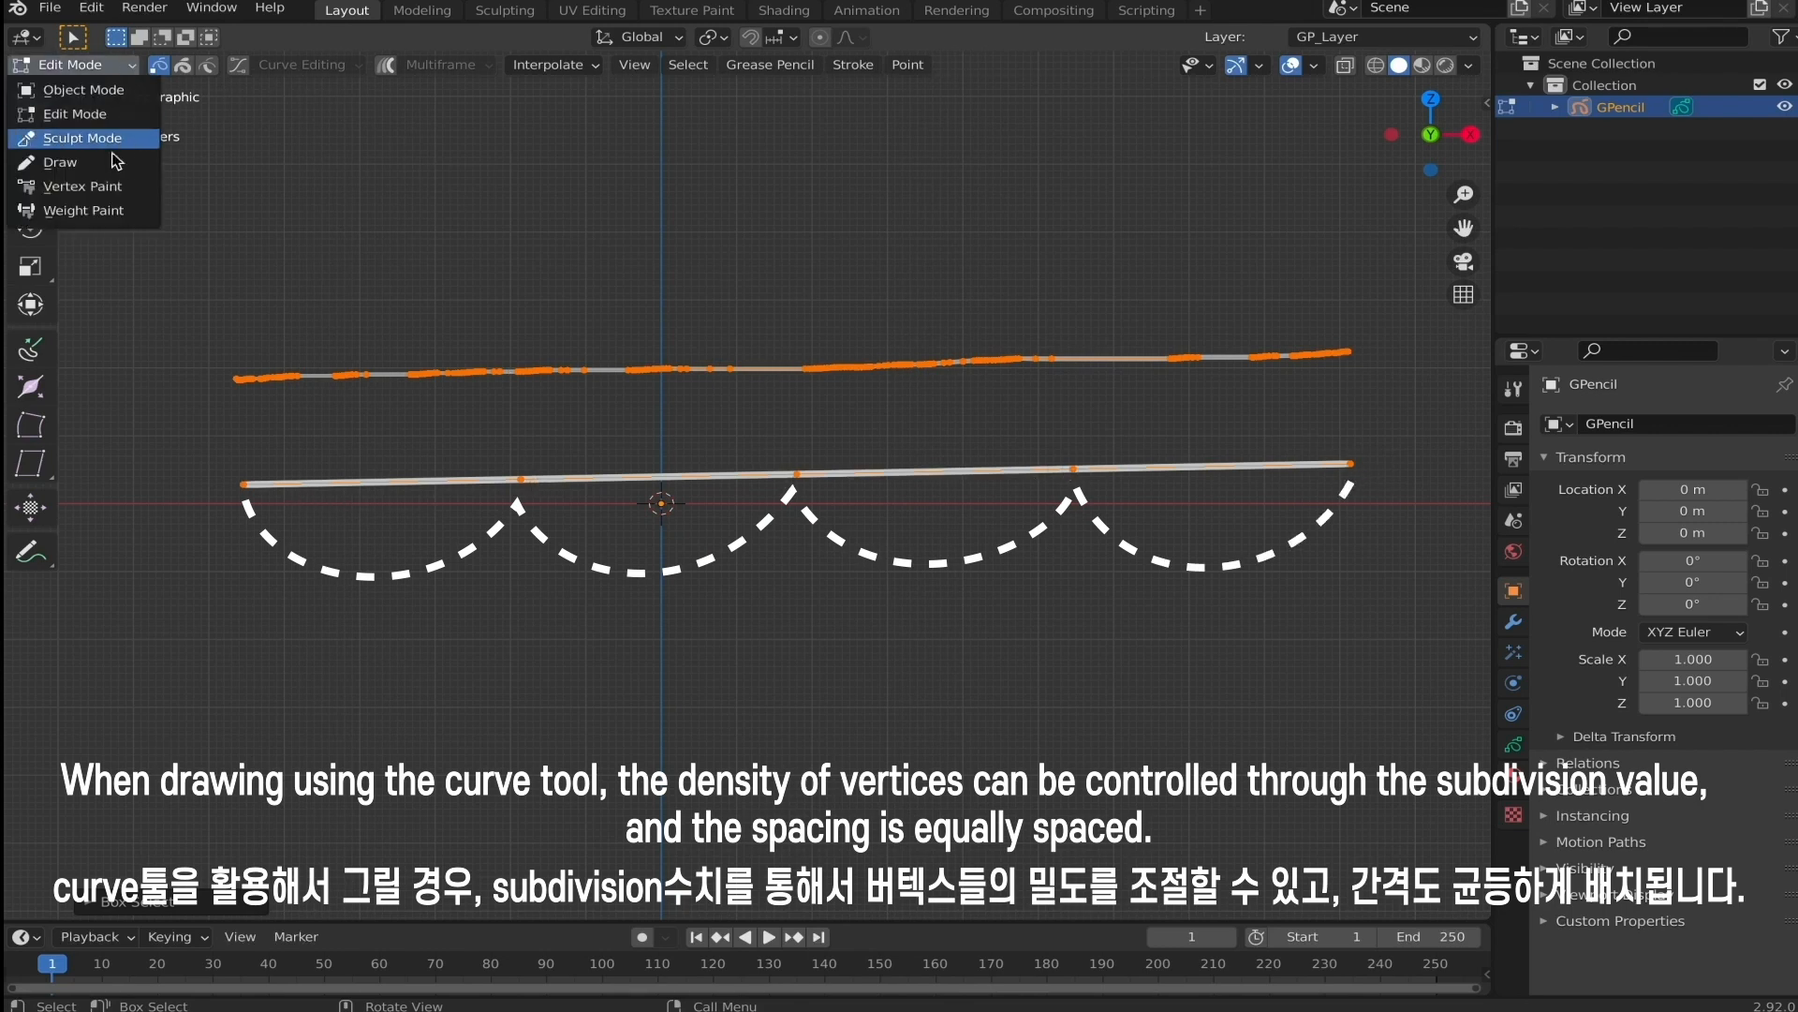
left_click(131, 154)
left_click(862, 34)
type("60")
key("Return")
left_click_drag(245, 606, 1355, 592)
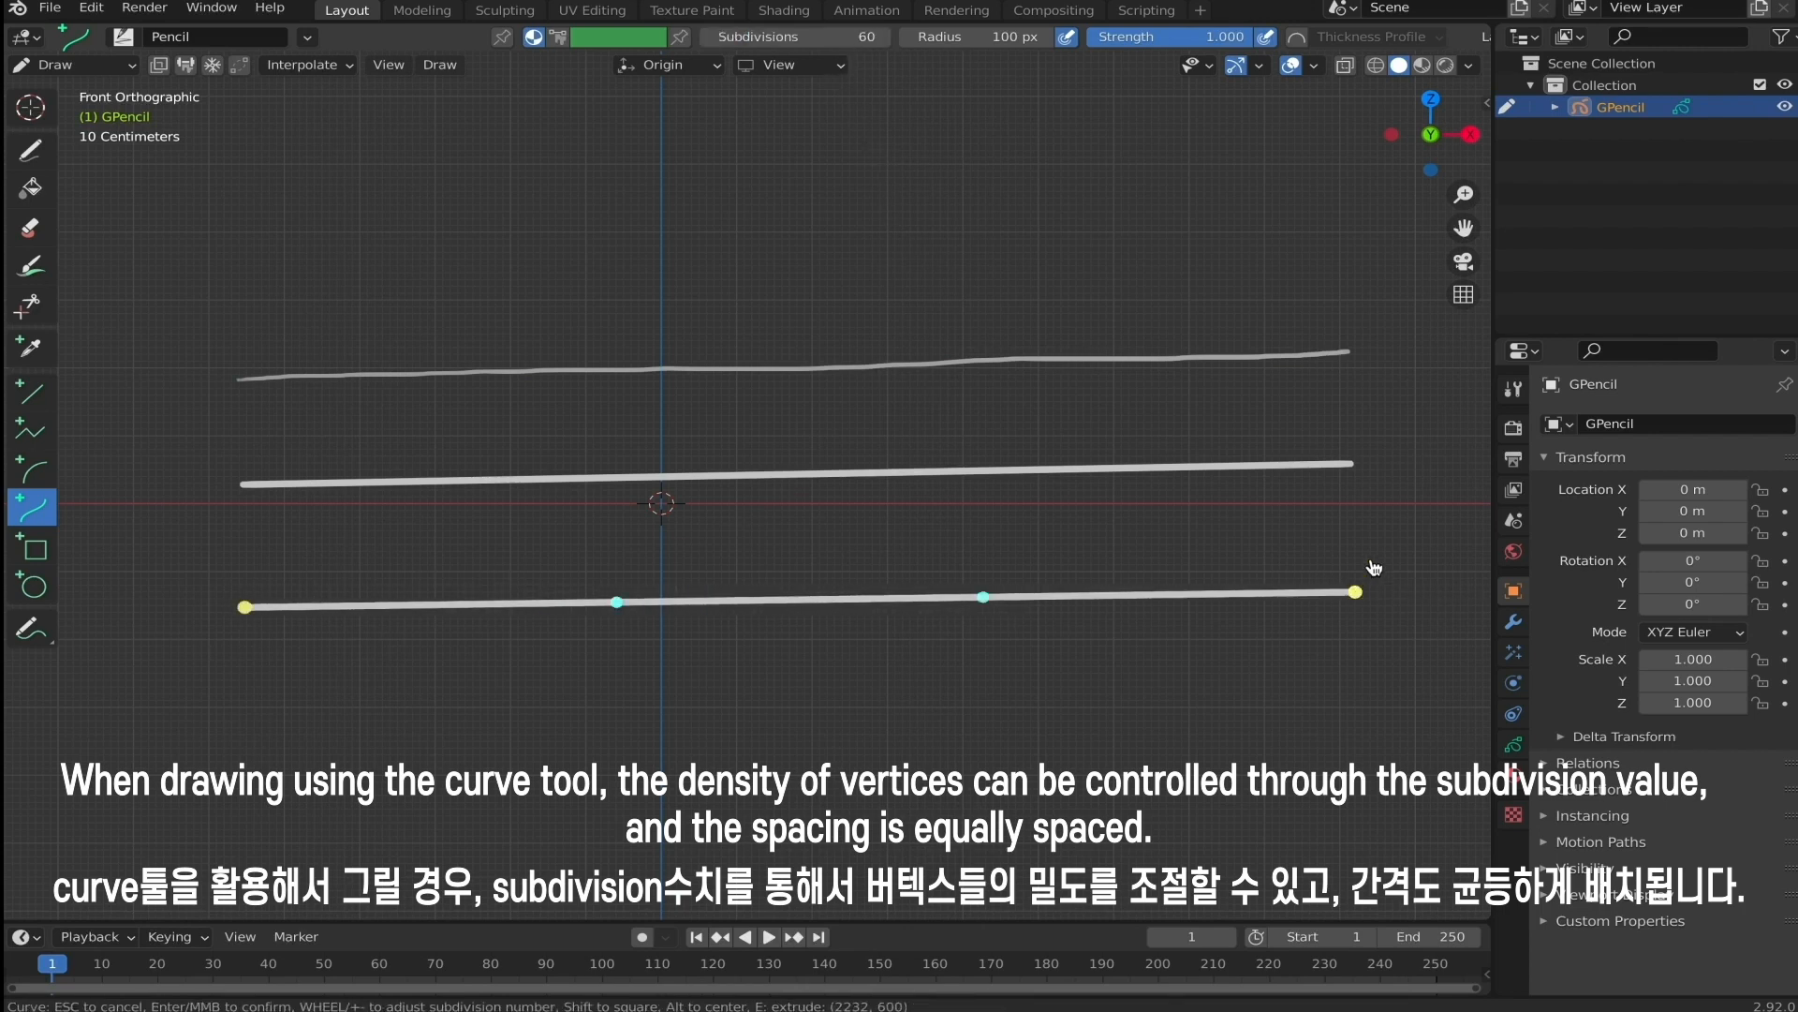
left_click(1373, 567)
Select all points of the three lines in Edit Mode to compare their density, and return to Object Mode with nothing selected.
left_click(118, 67)
left_click(56, 116)
left_click_drag(171, 264, 1171, 618)
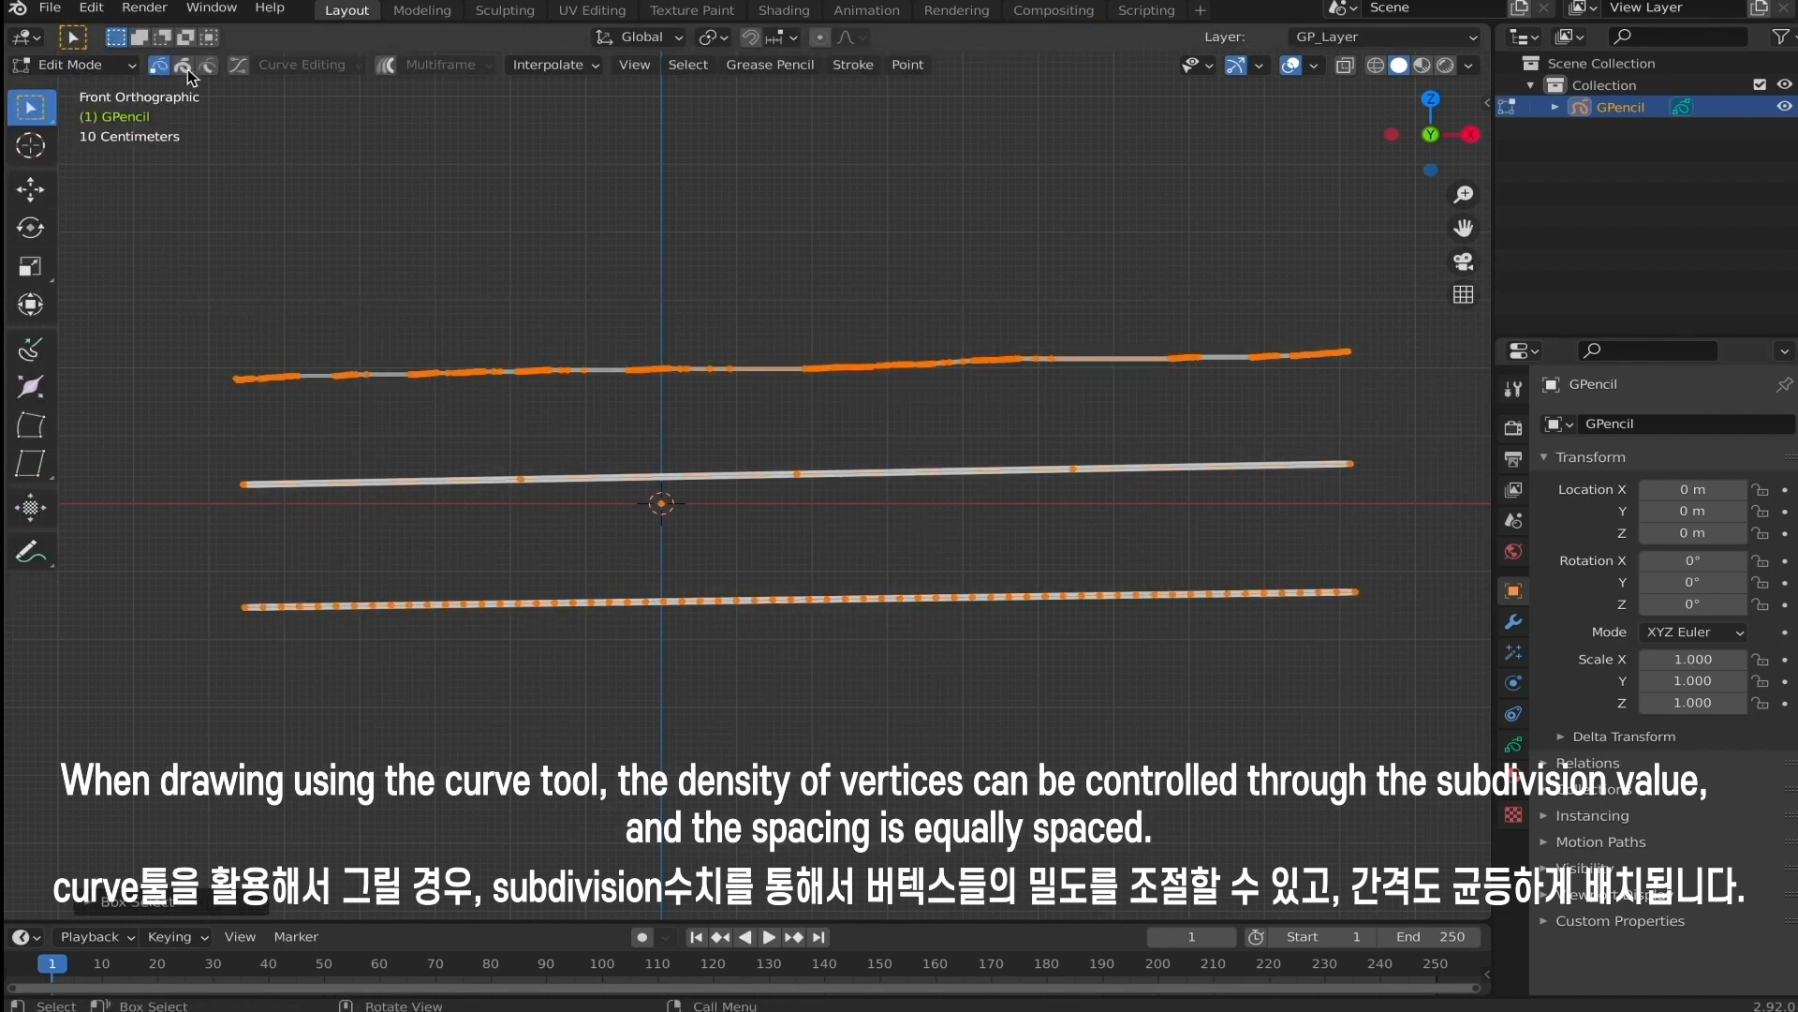
left_click(84, 65)
left_click(76, 84)
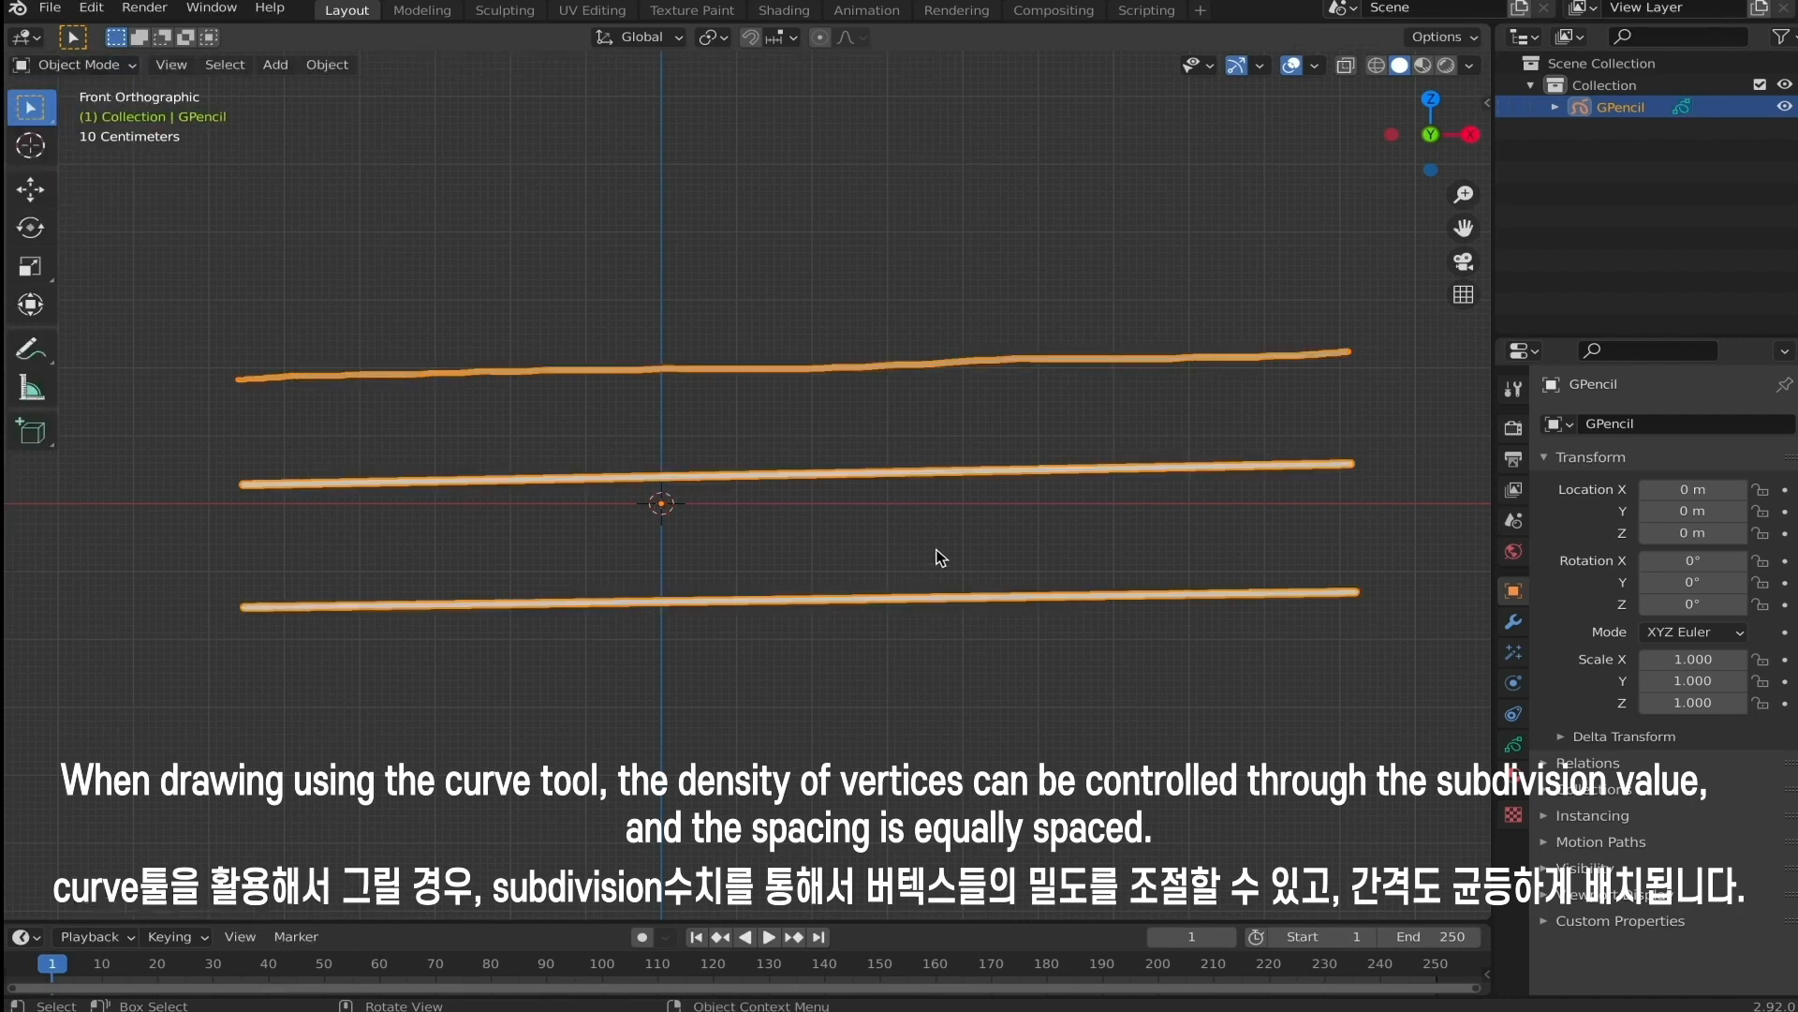
left_click(1267, 606)
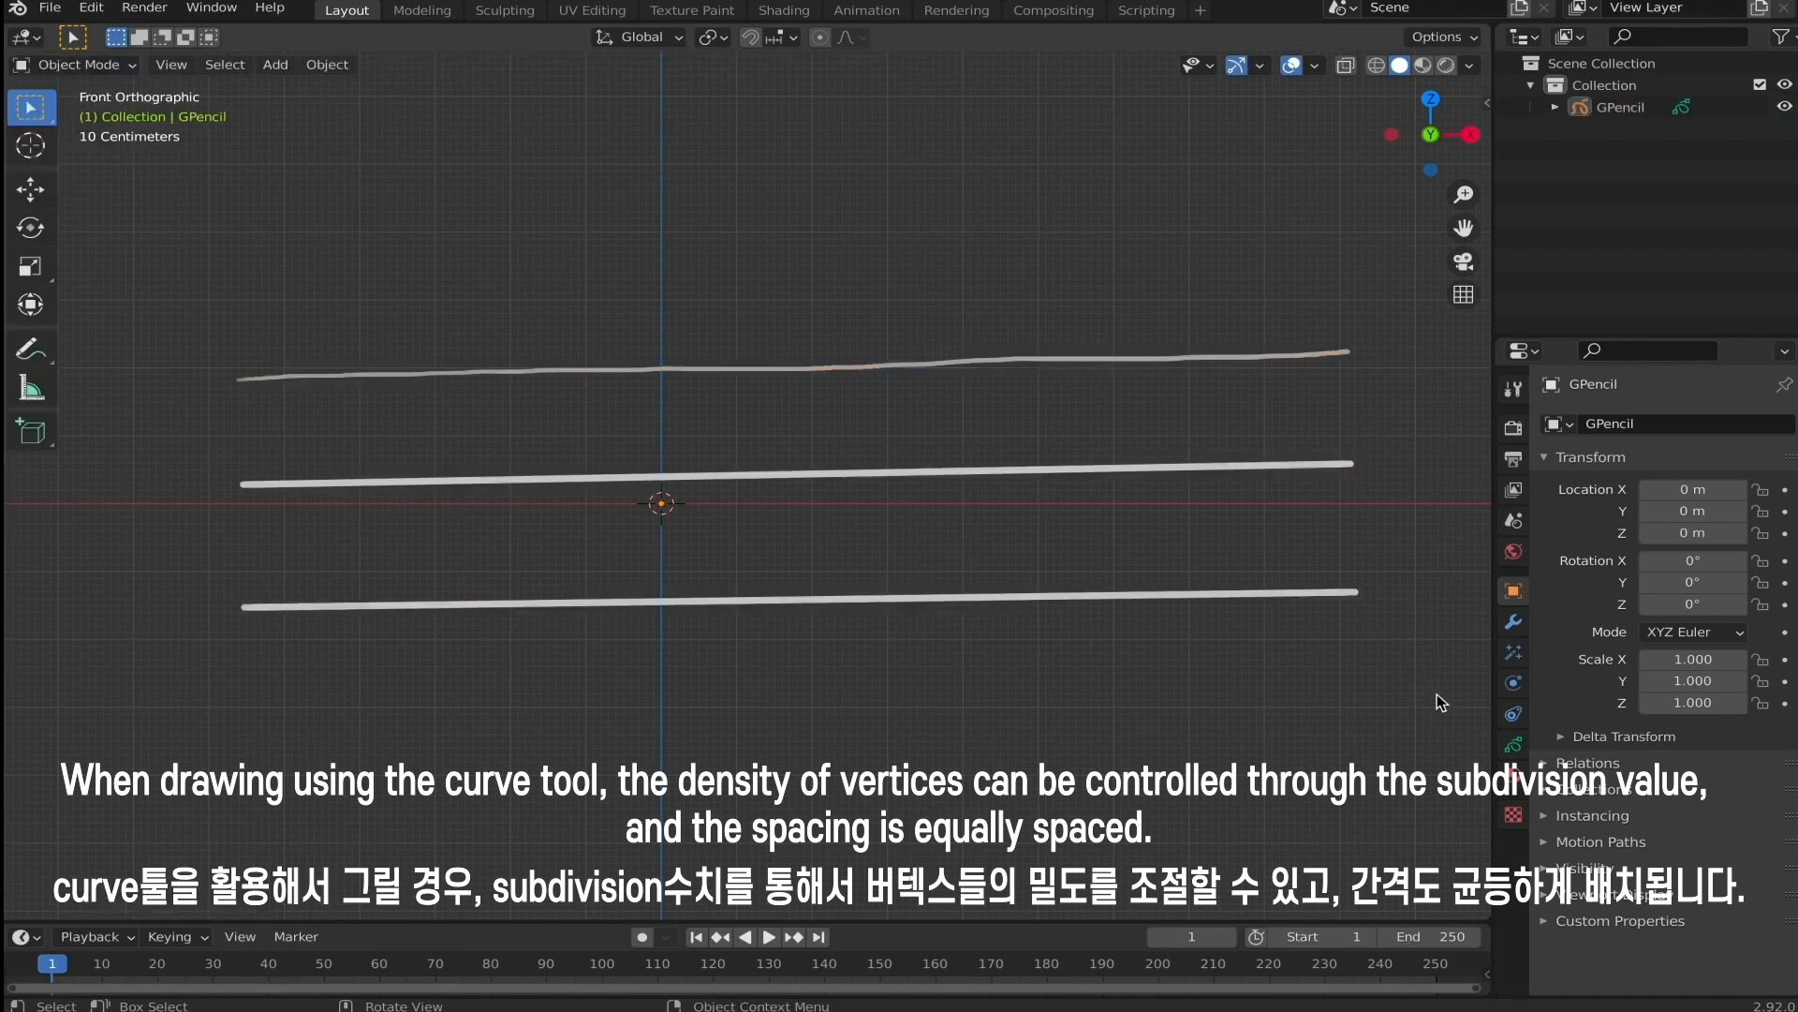
Add a Build modifier to the Grease Pencil object.
left_click(1512, 621)
left_click(1665, 424)
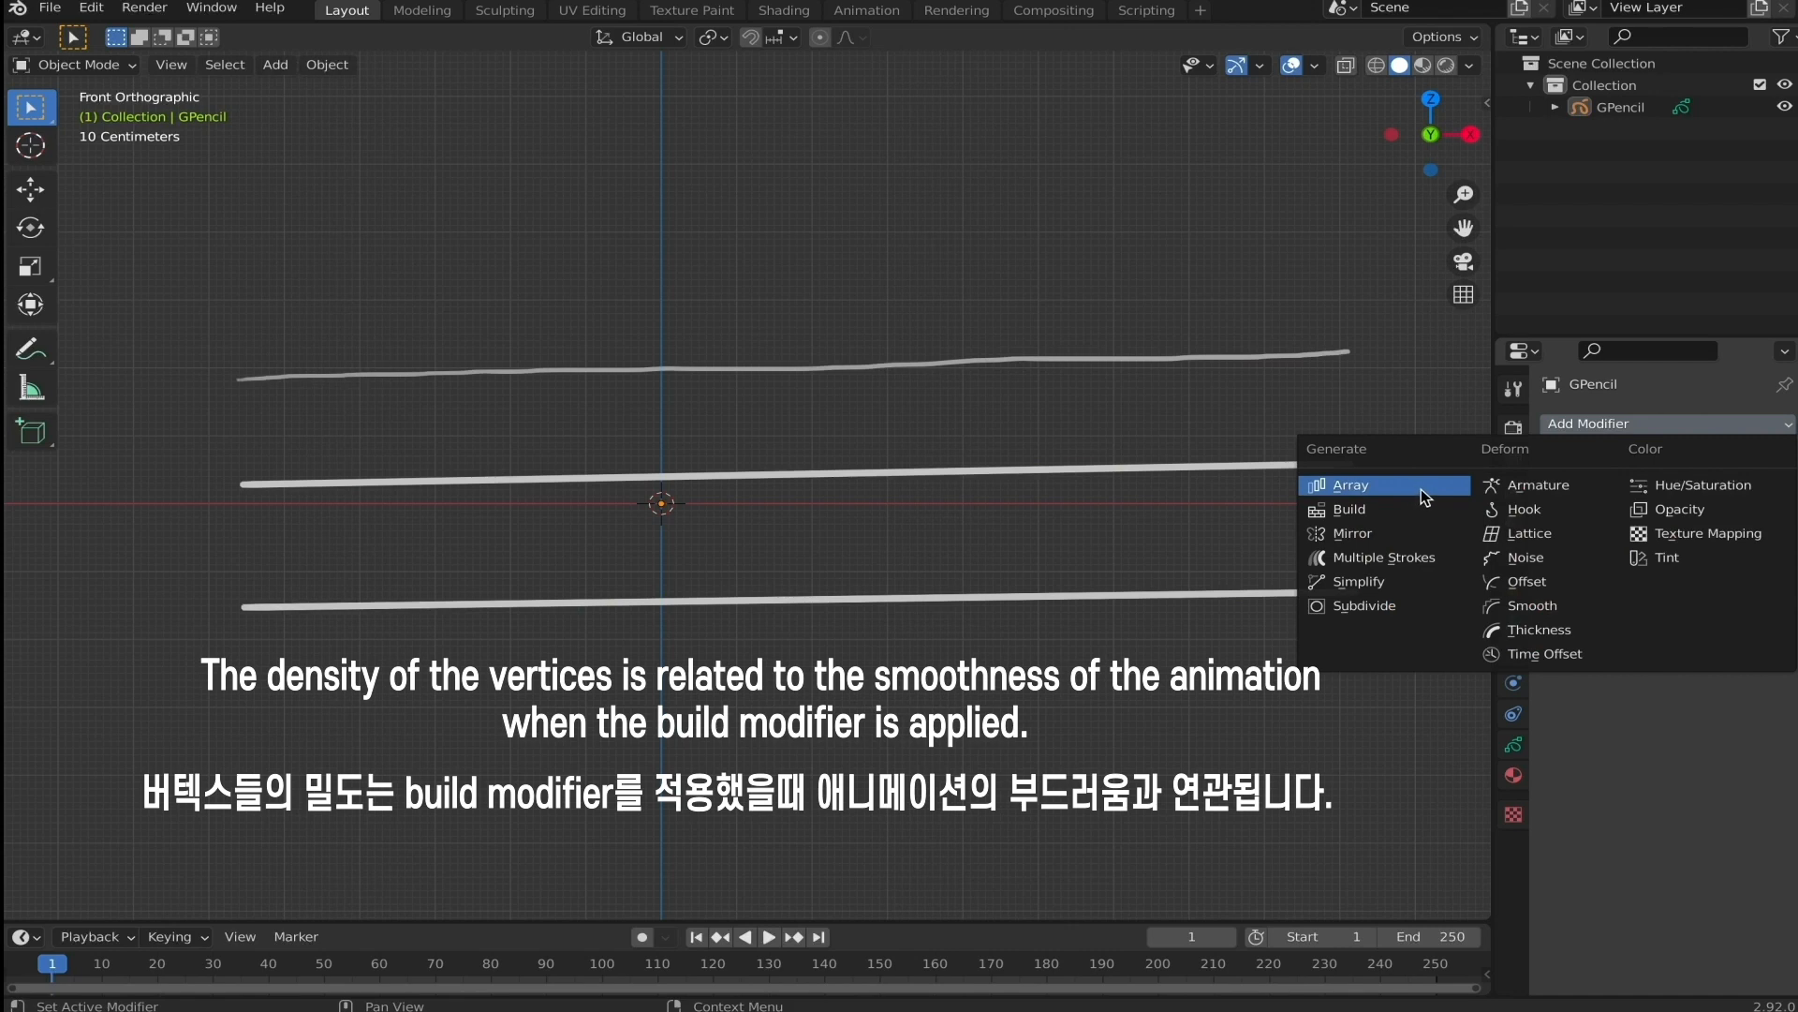
left_click(1348, 509)
Enlarge the timeline and play the Sequential build animation of the three lines, rewinding it to the start.
left_click_drag(1072, 923, 1086, 831)
key("space")
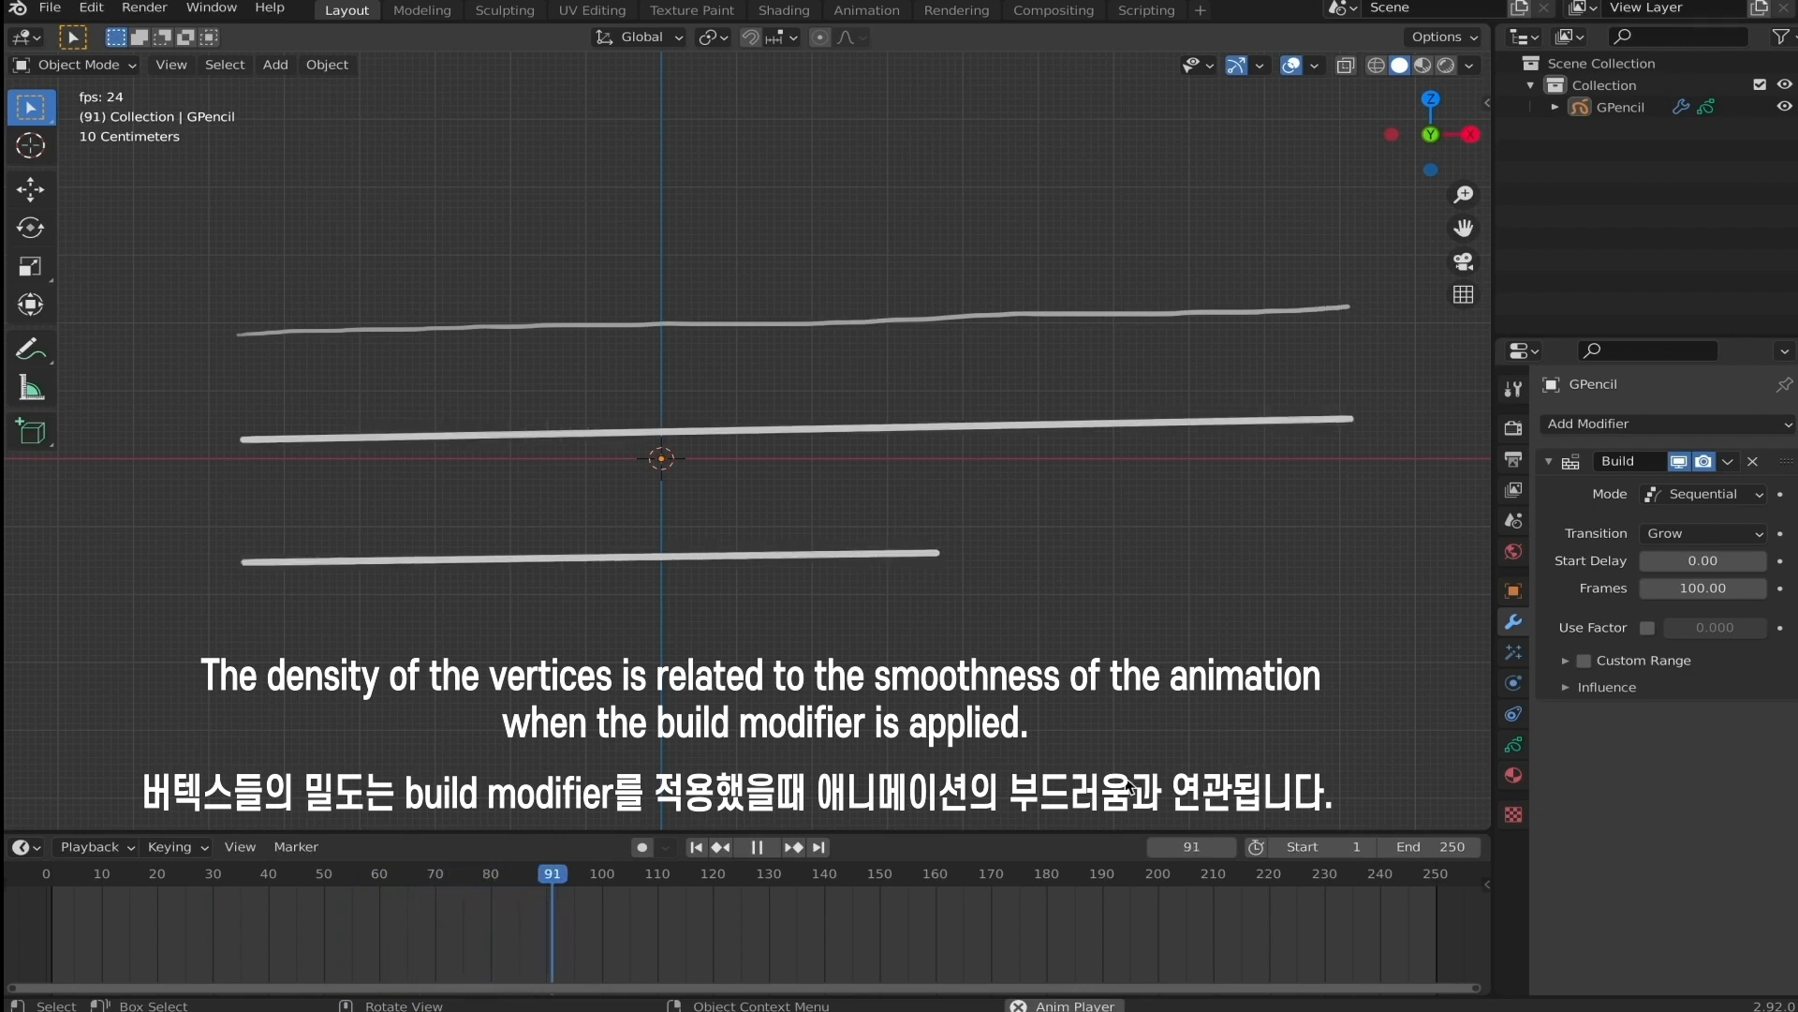
key("space")
left_click_drag(622, 885, 42, 913)
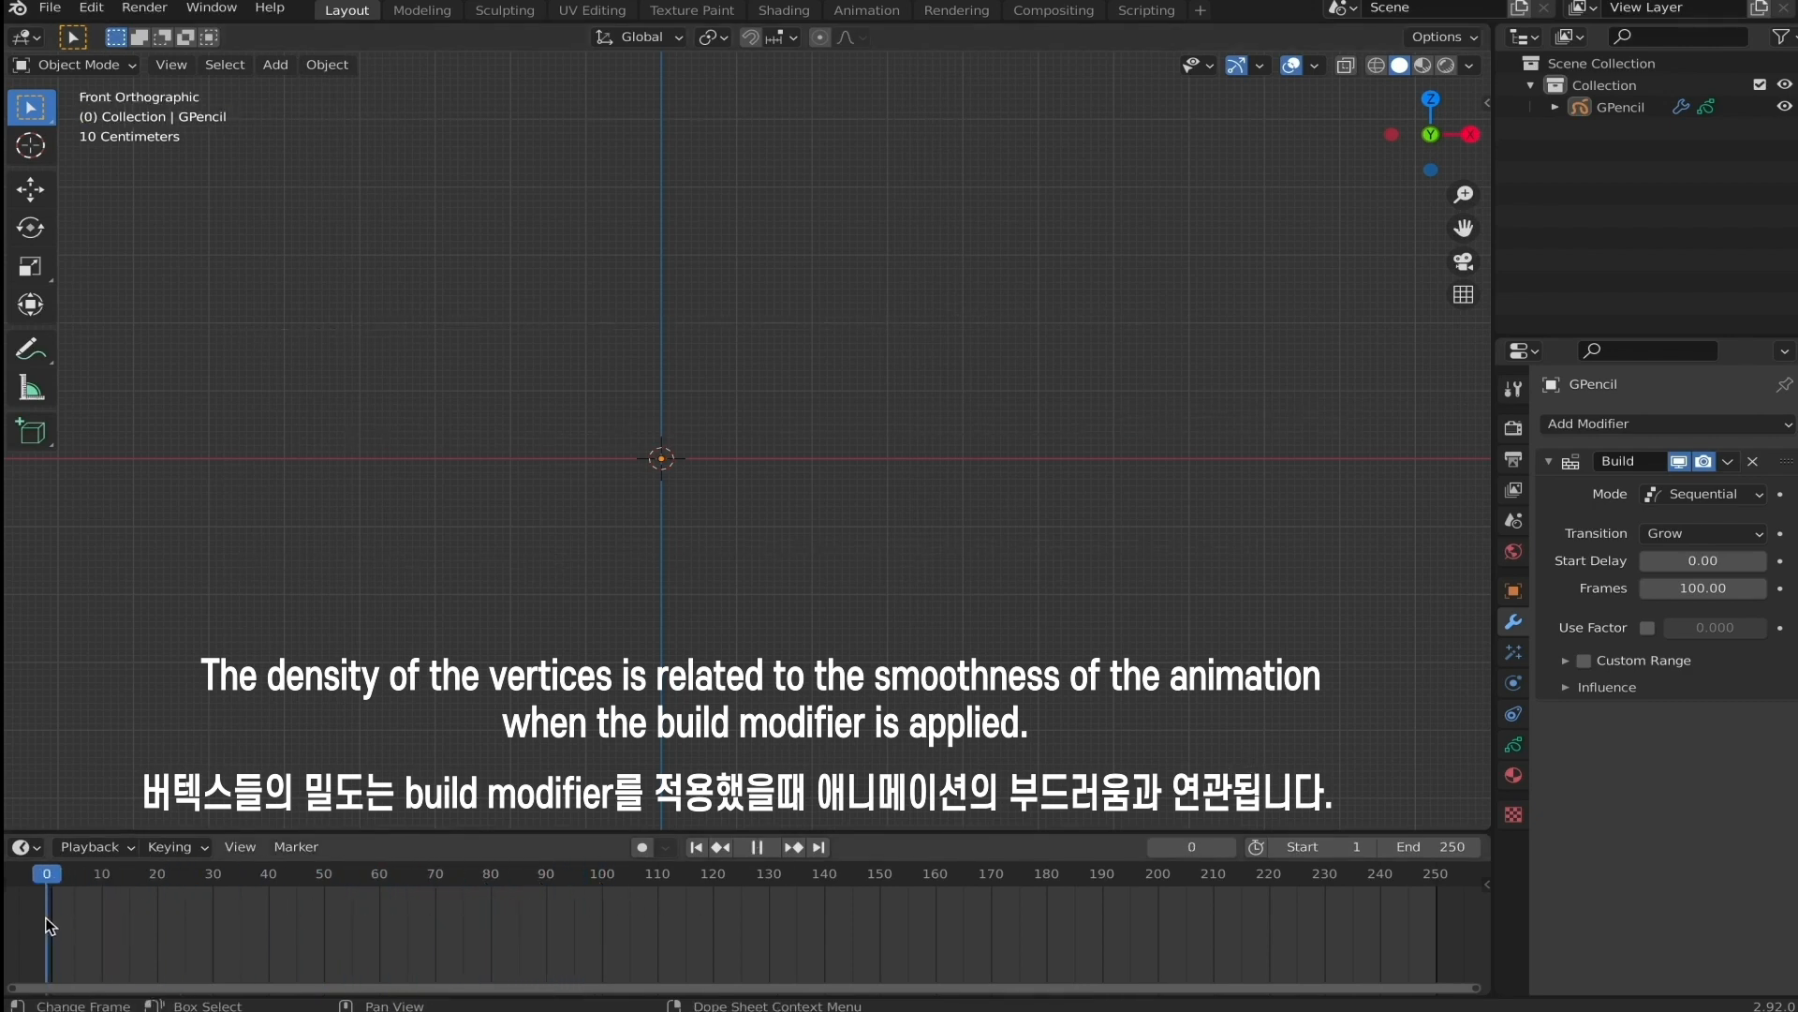
Set the Build modifier's mode to Concurrent and play the animation to compare how the three lines grow.
left_click(1728, 495)
left_click(1708, 543)
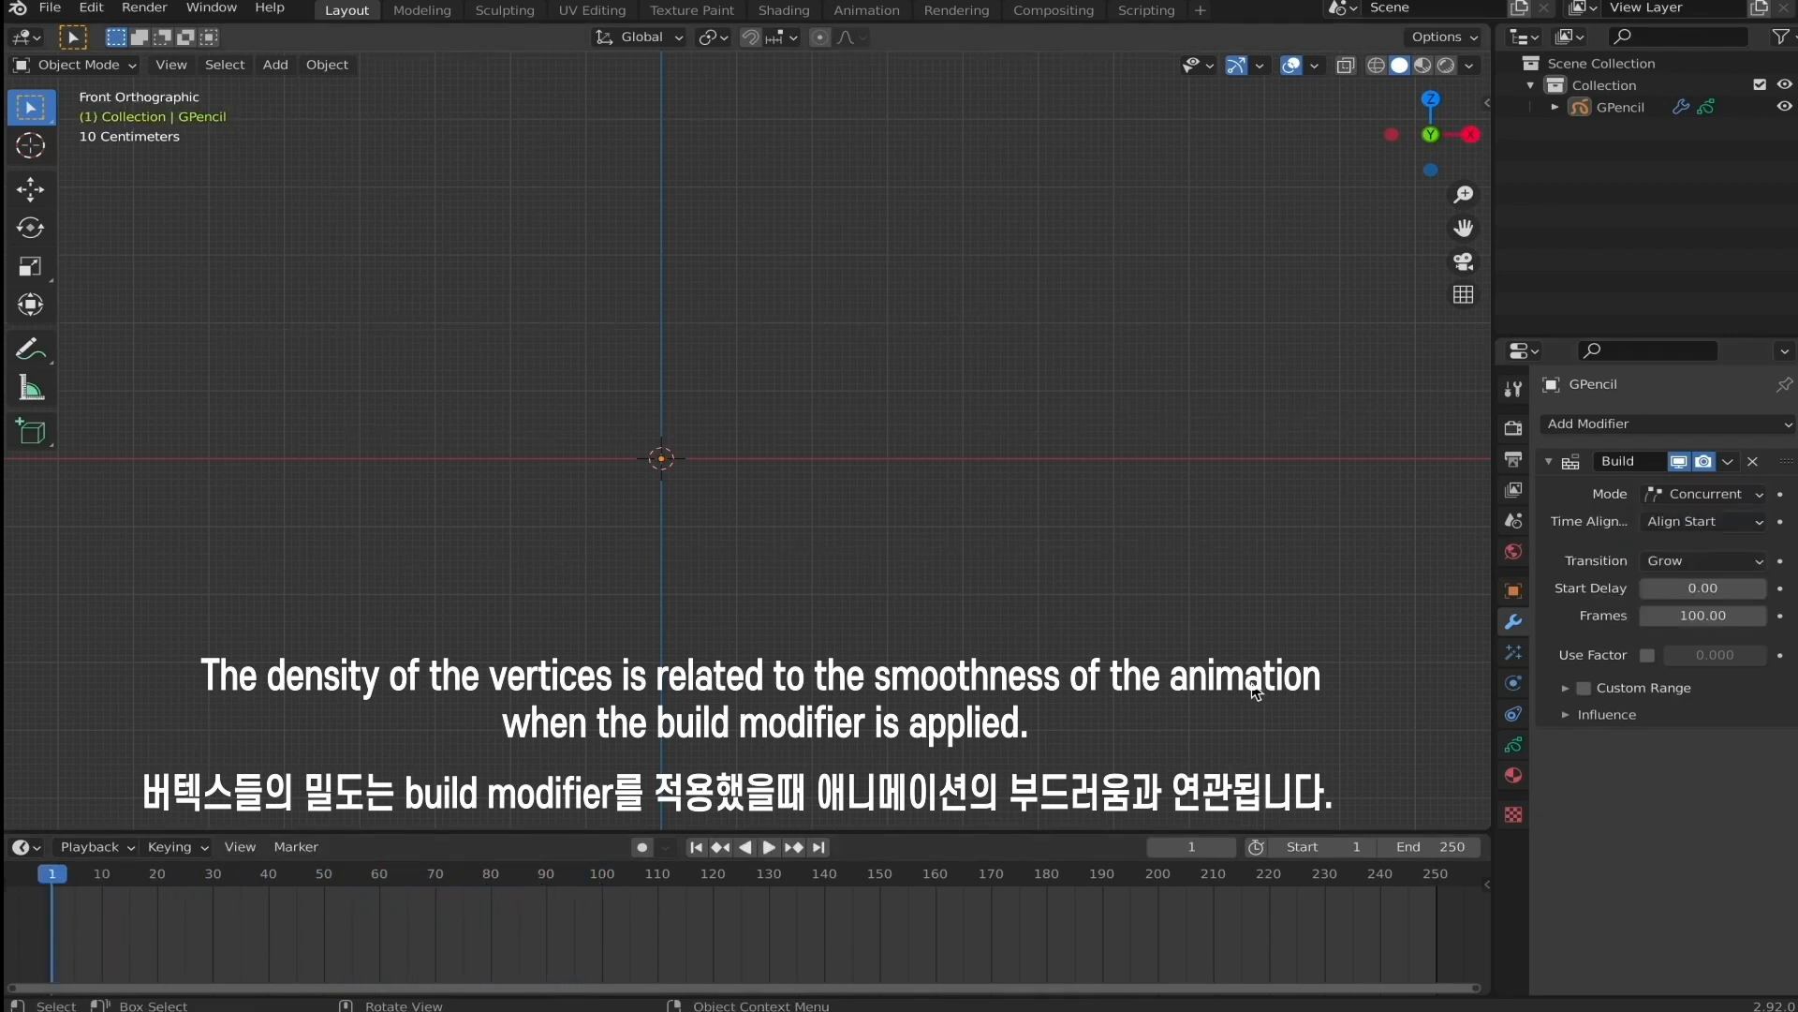
key("space")
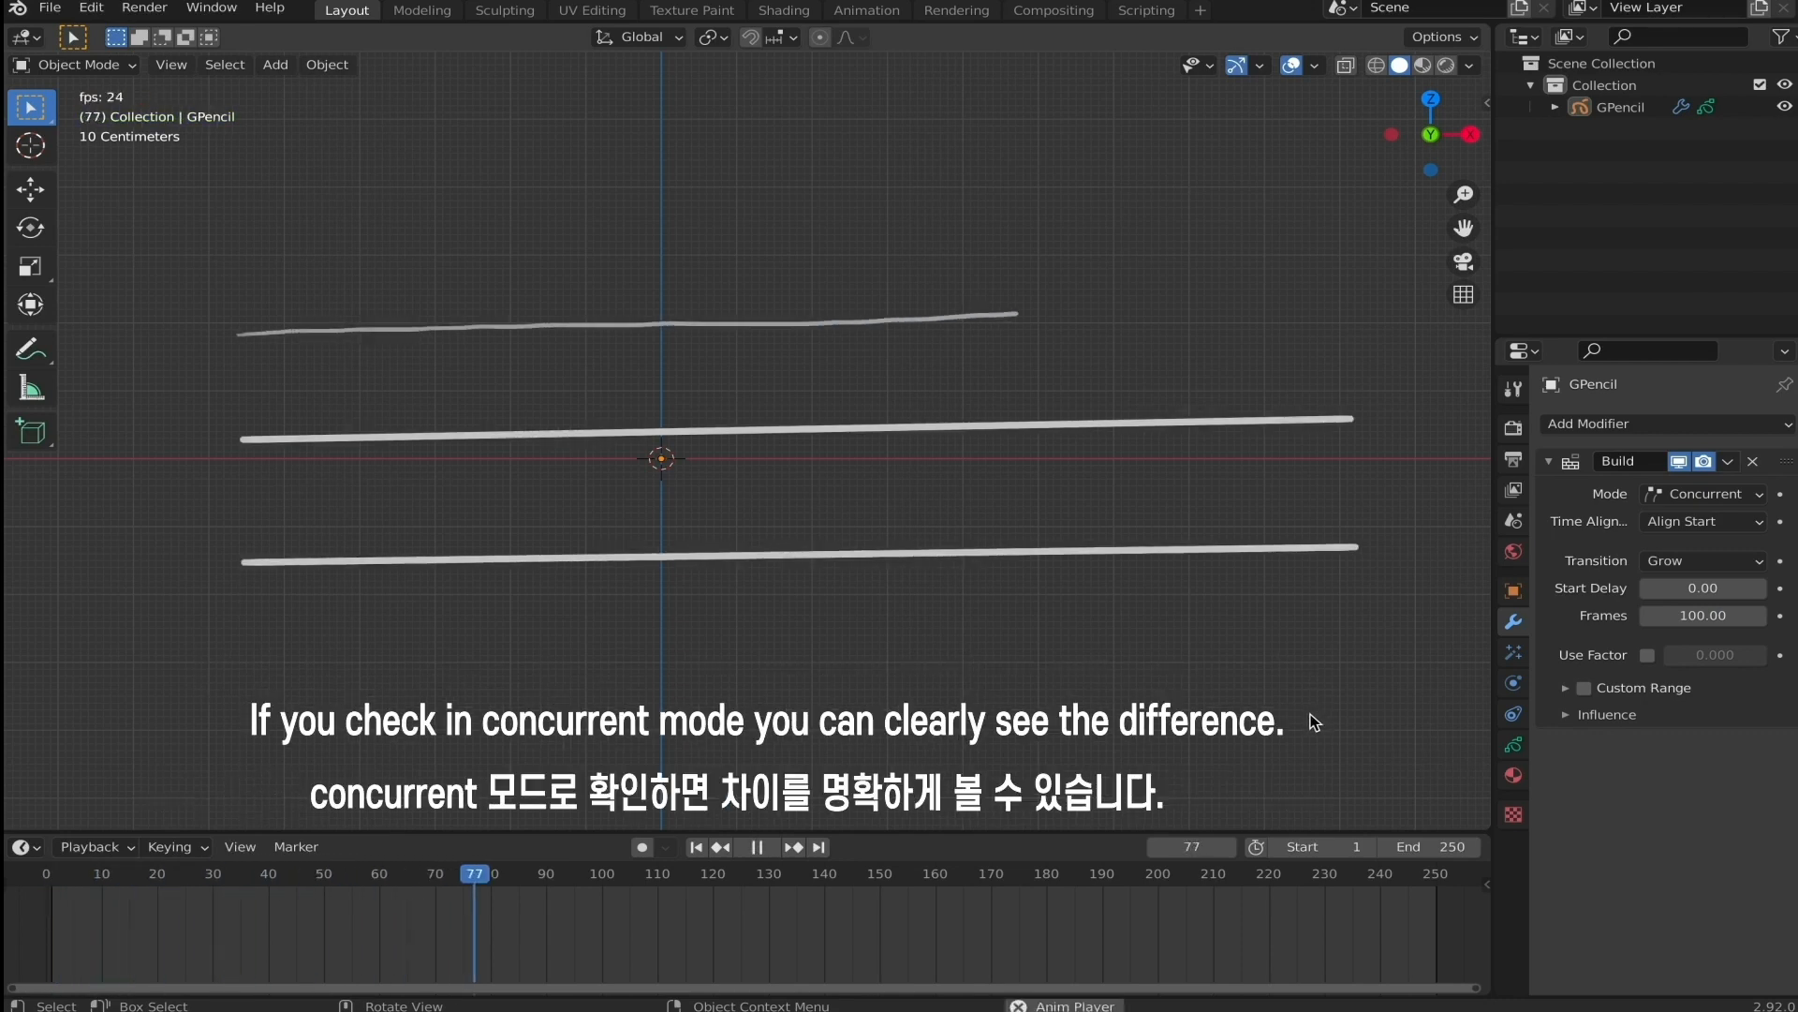
key("space")
Select all points of the Grease Pencil object in Edit Mode to compare the vertex density of the three lines.
left_click(1246, 550)
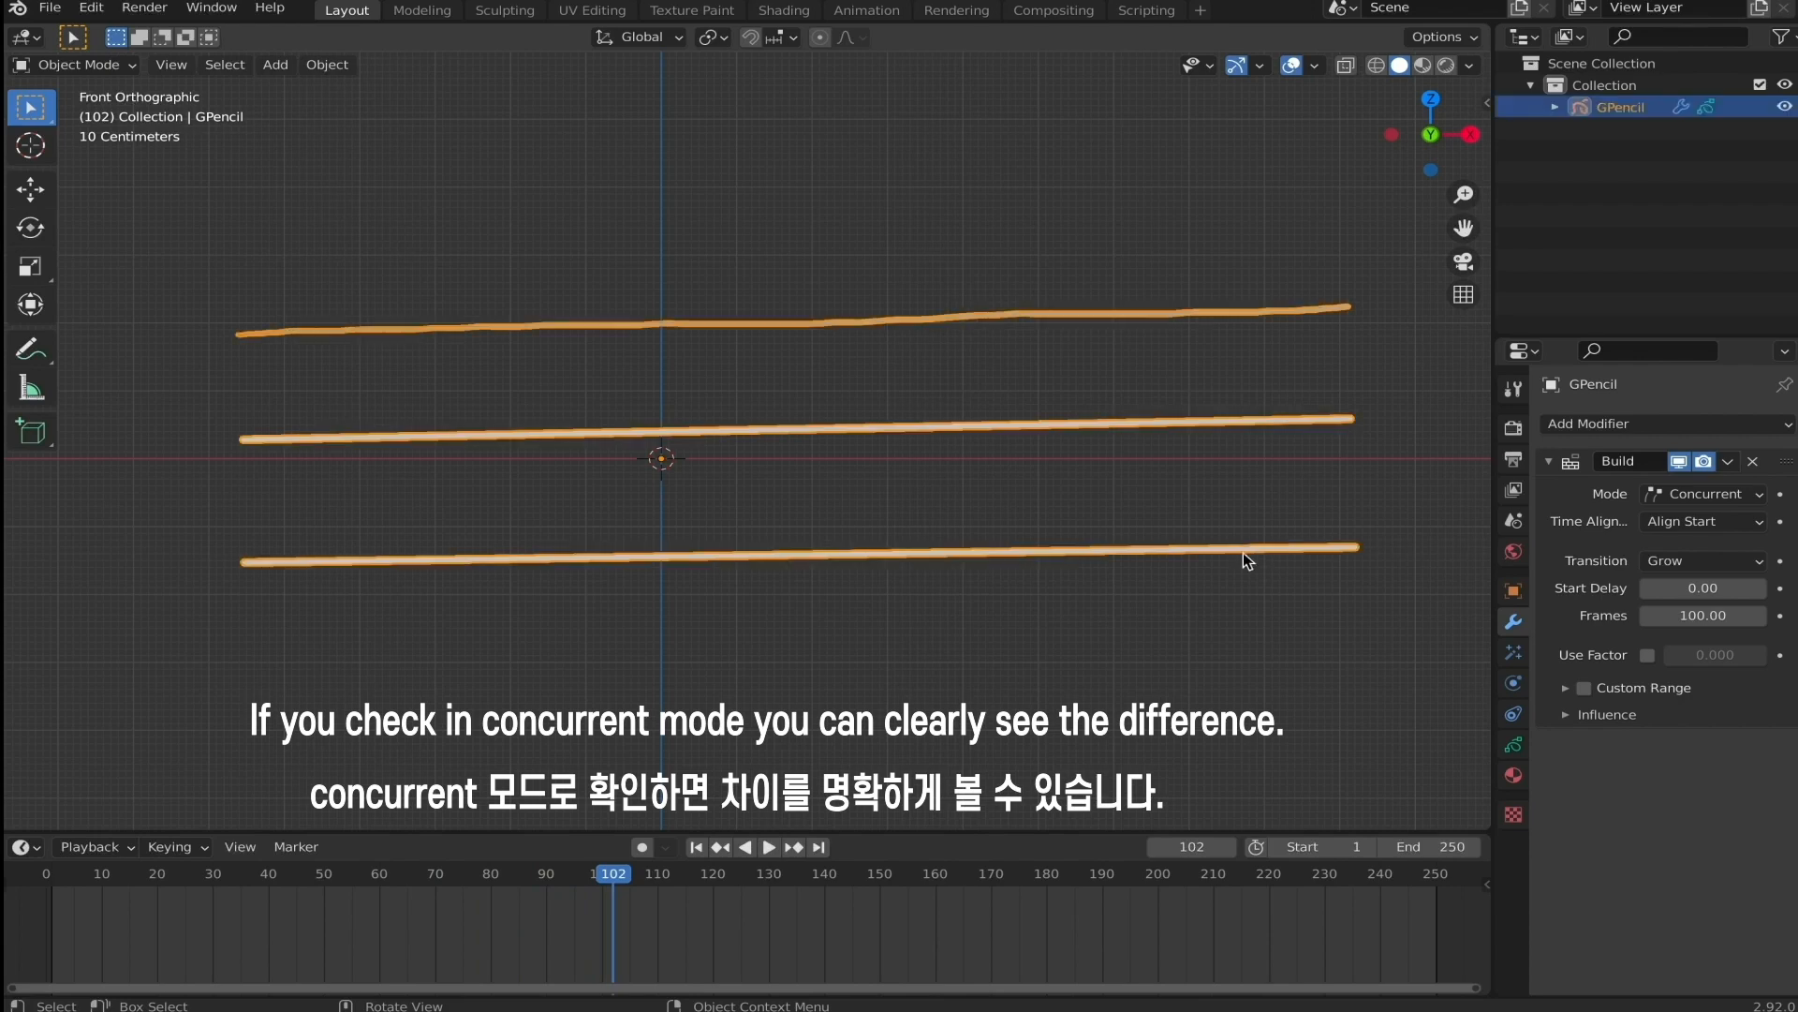
left_click(122, 65)
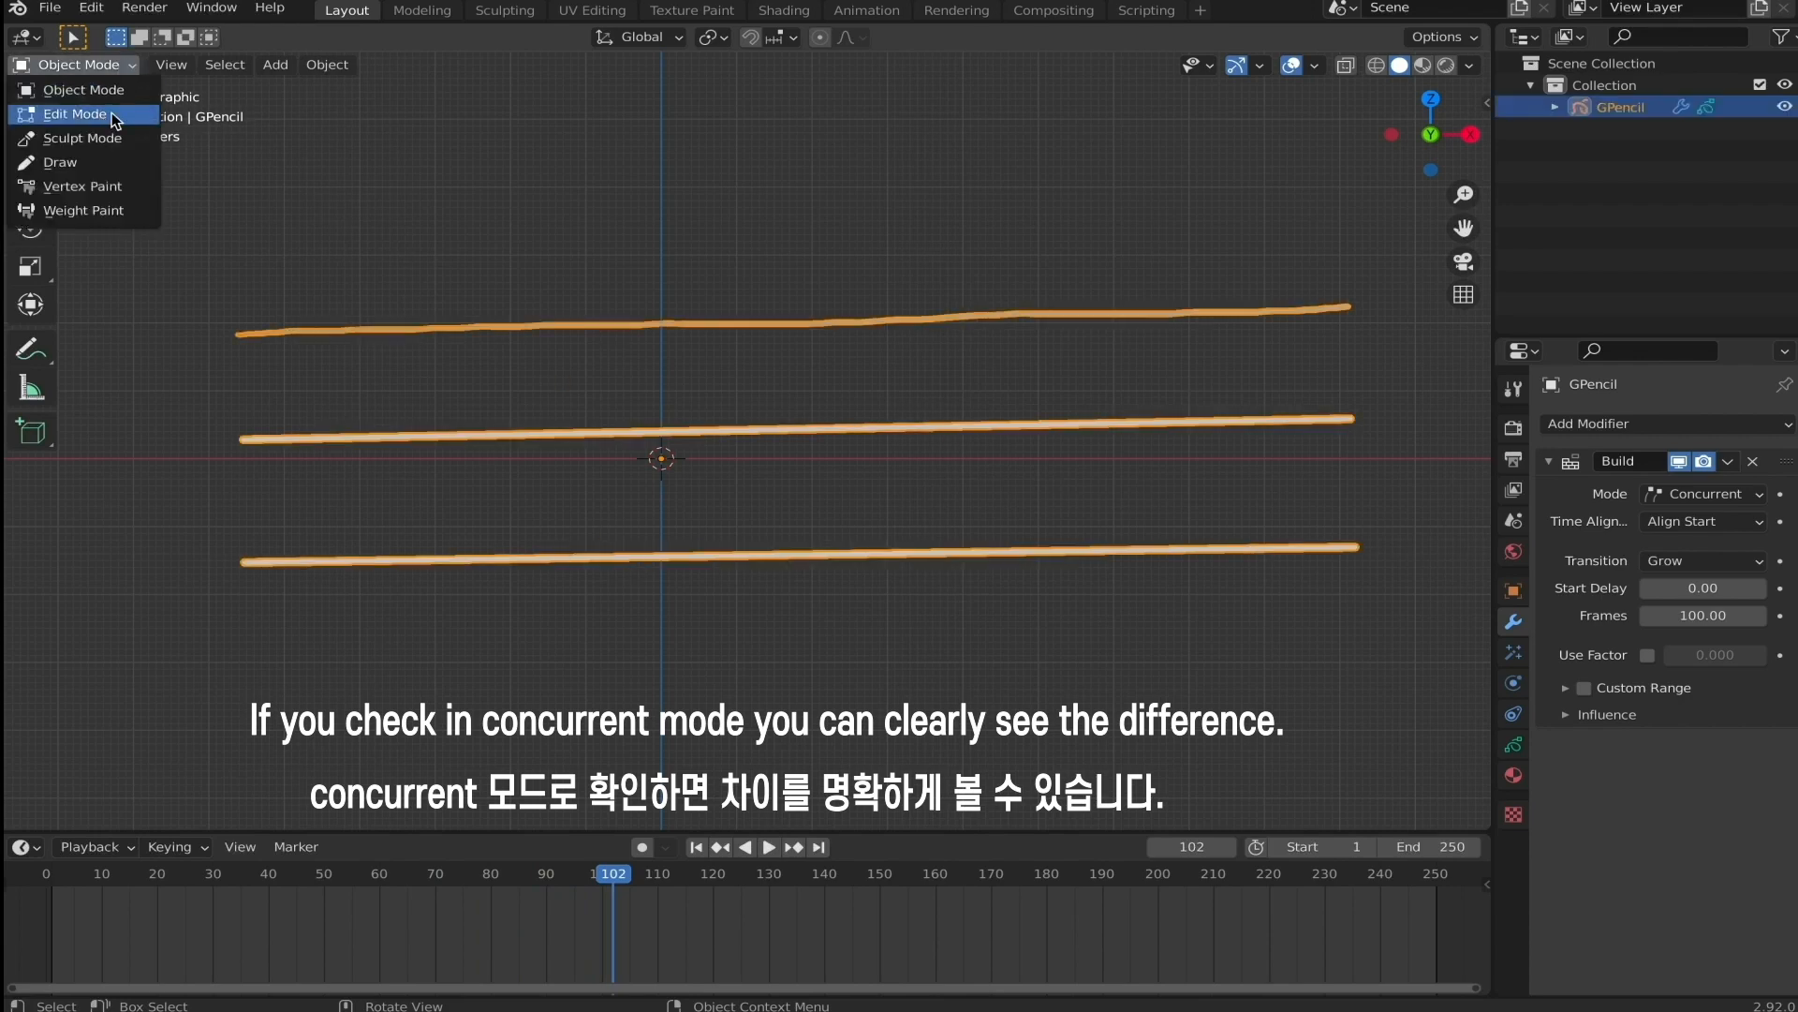
left_click(111, 112)
left_click_drag(131, 180, 1487, 678)
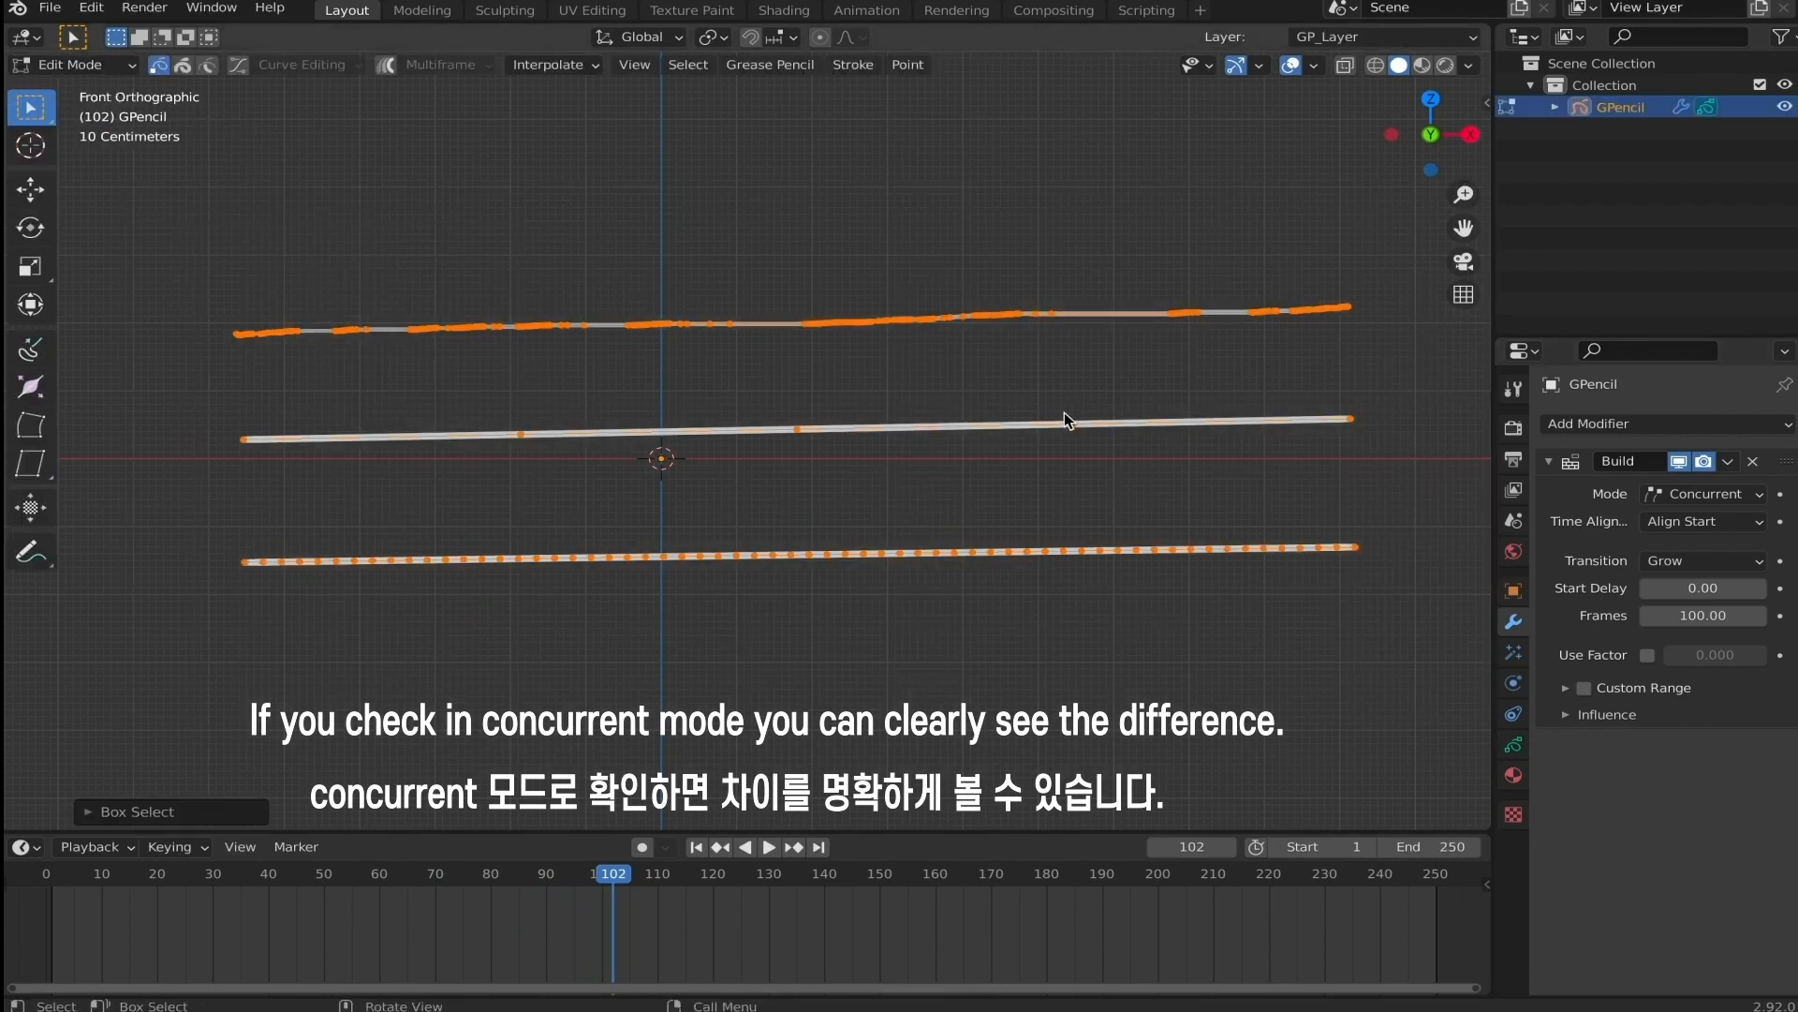
Duplicate the lowest line's stroke at frame 1 and place the copy about 2.19 m below it.
scroll(1060, 416, "down", 1)
left_click_drag(268, 479, 1493, 615)
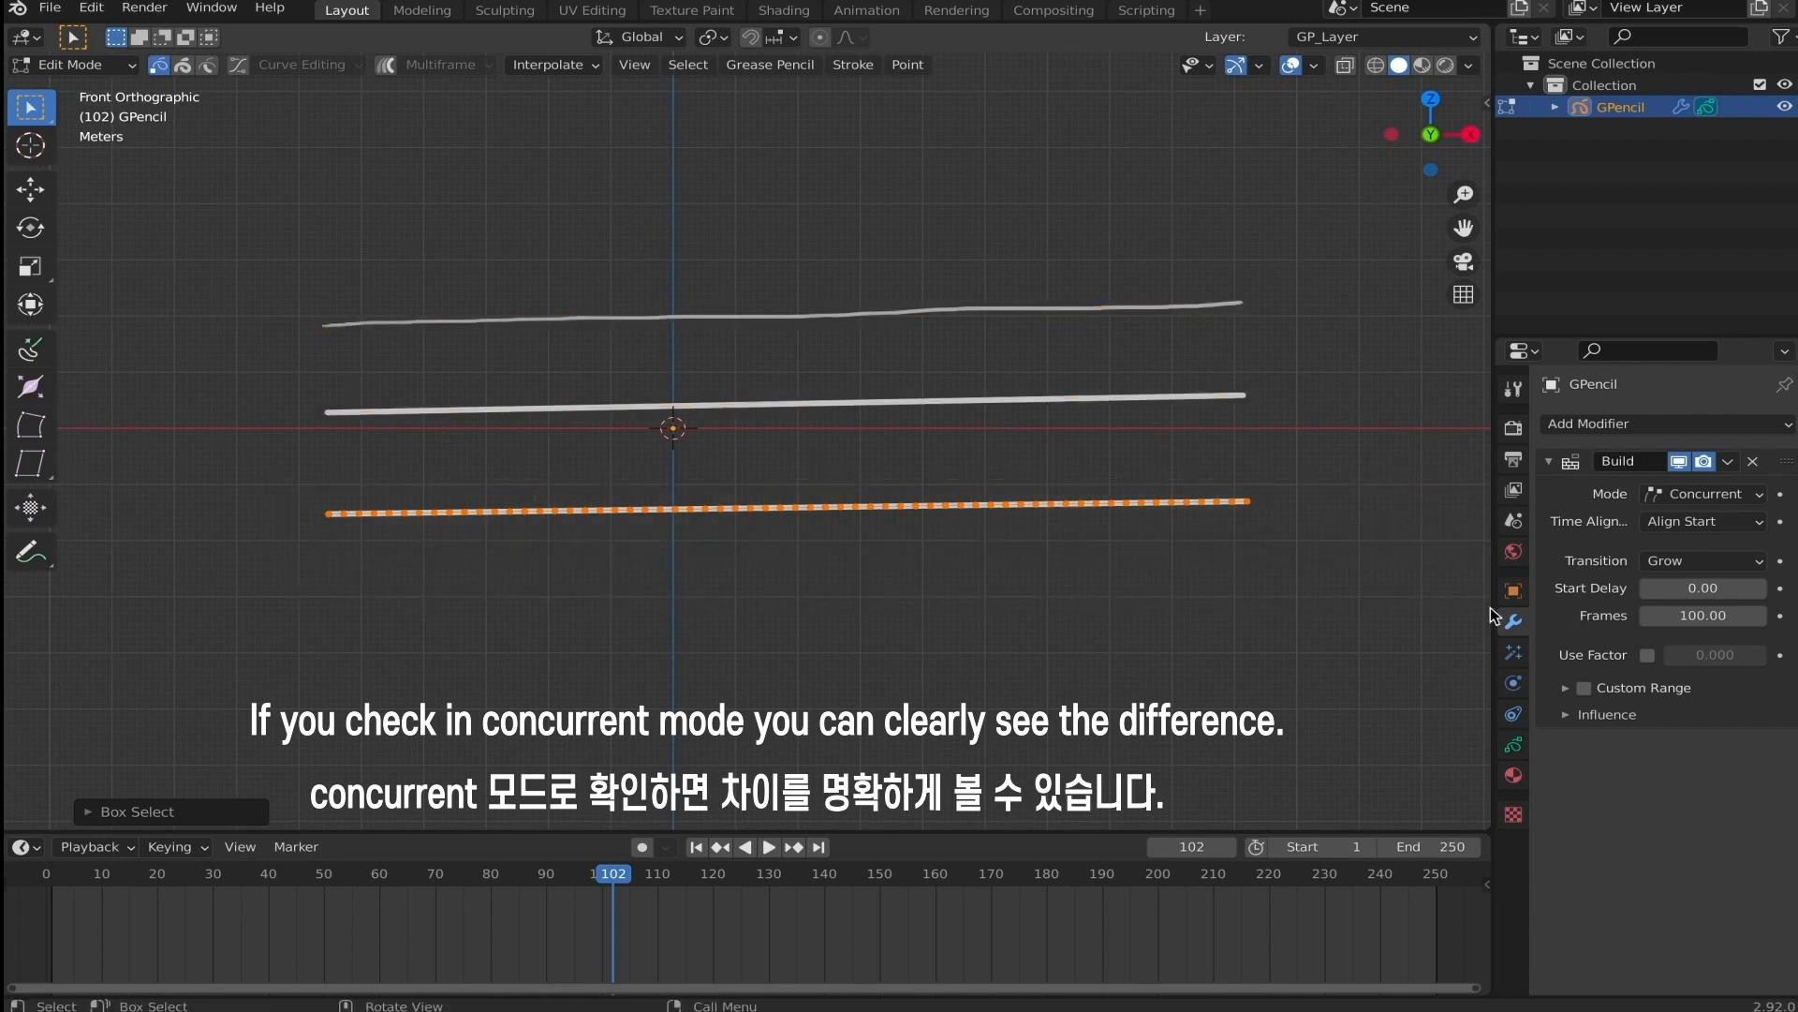
key("shift+Left")
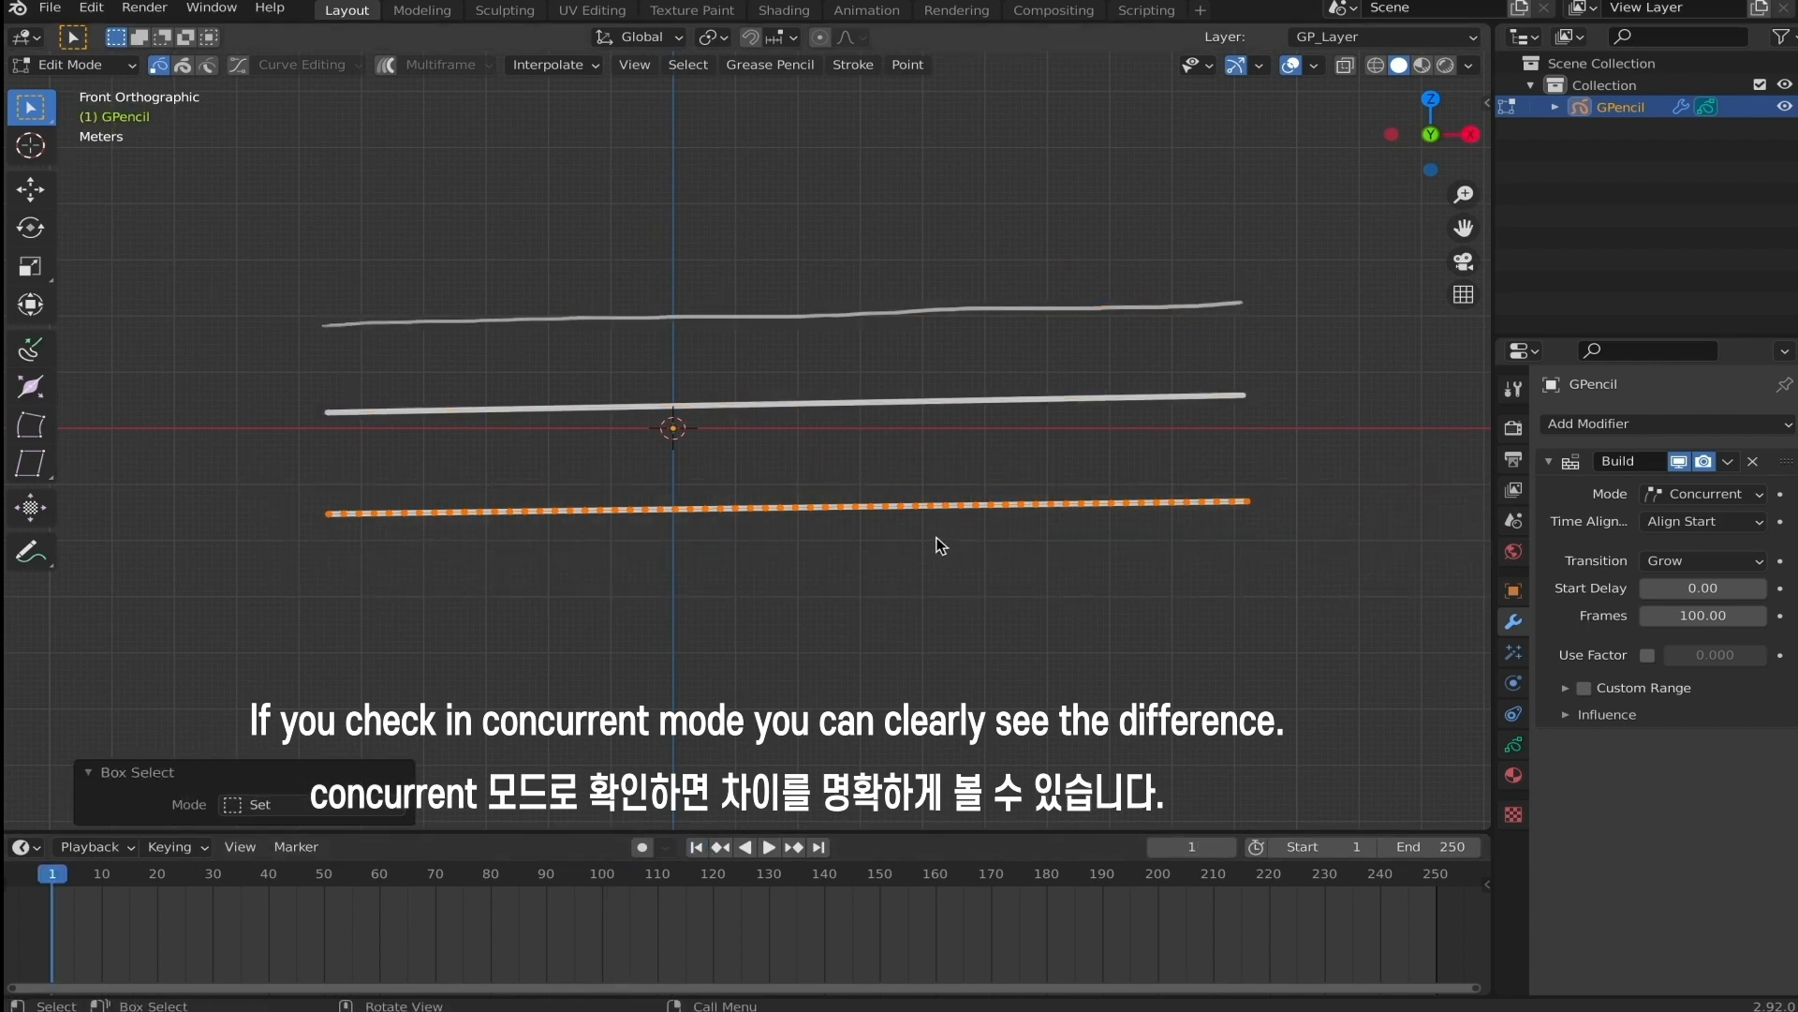
key("shift+d")
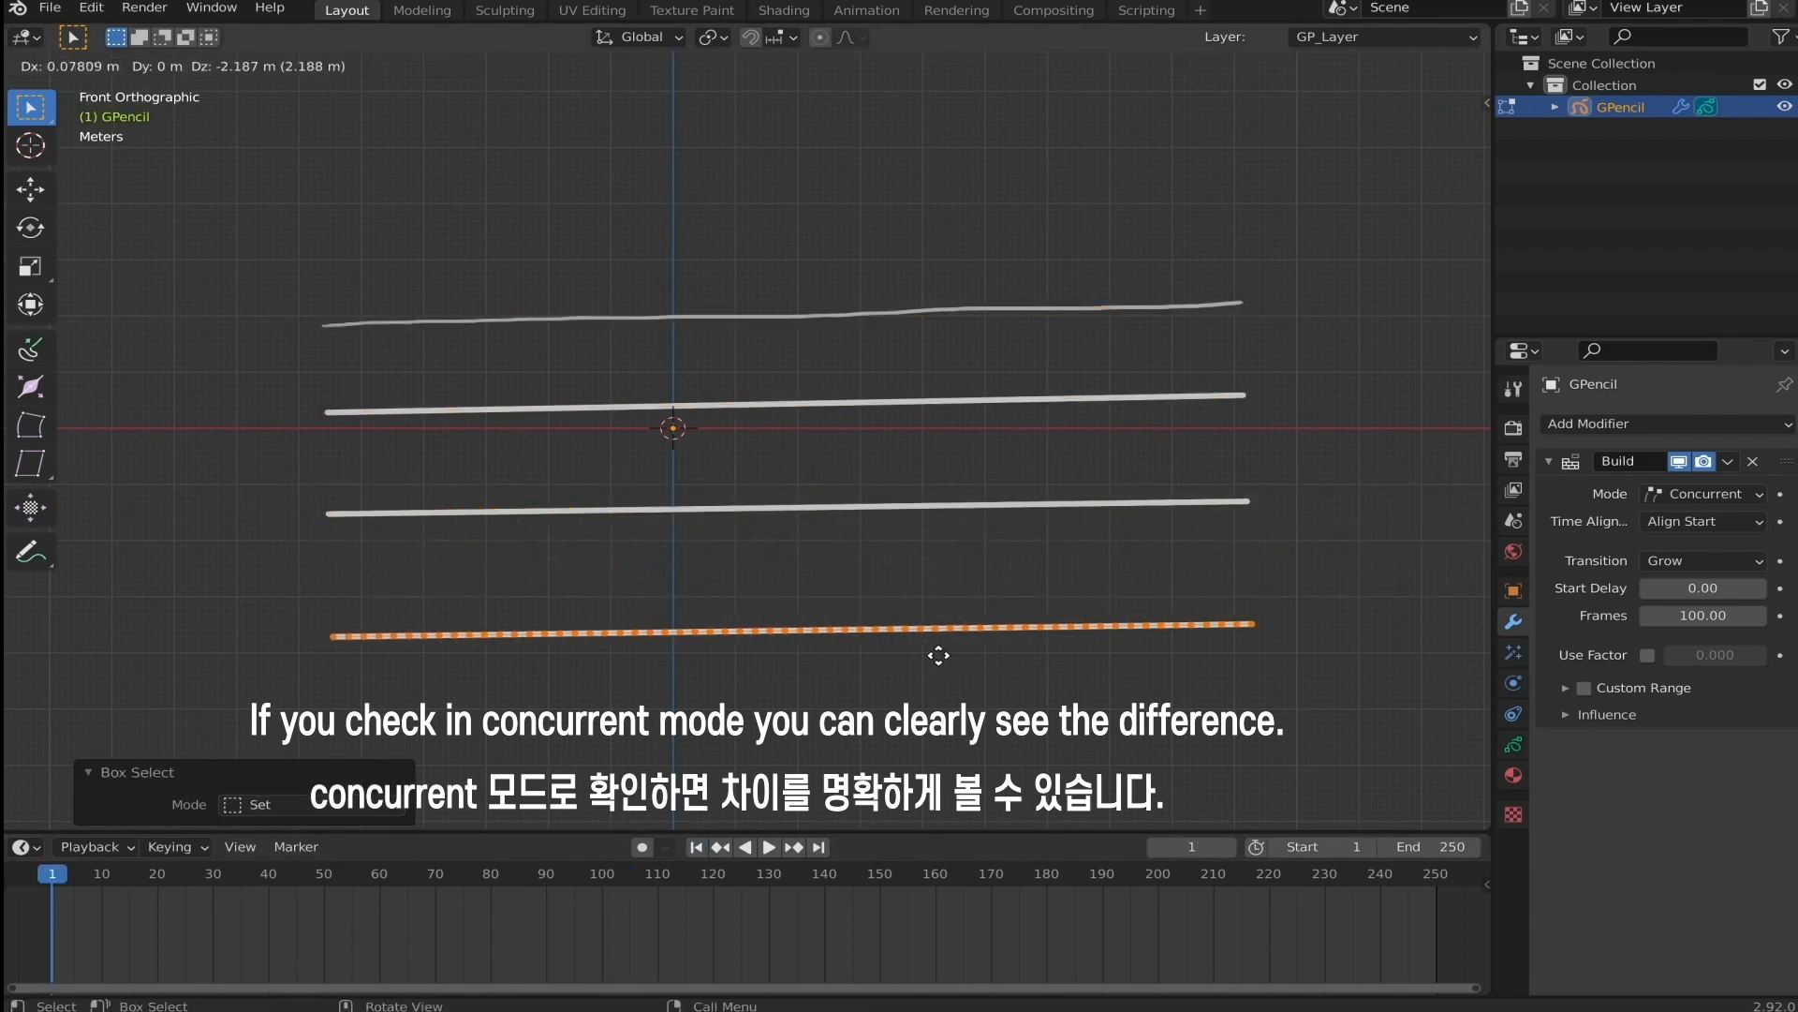
left_click(935, 655)
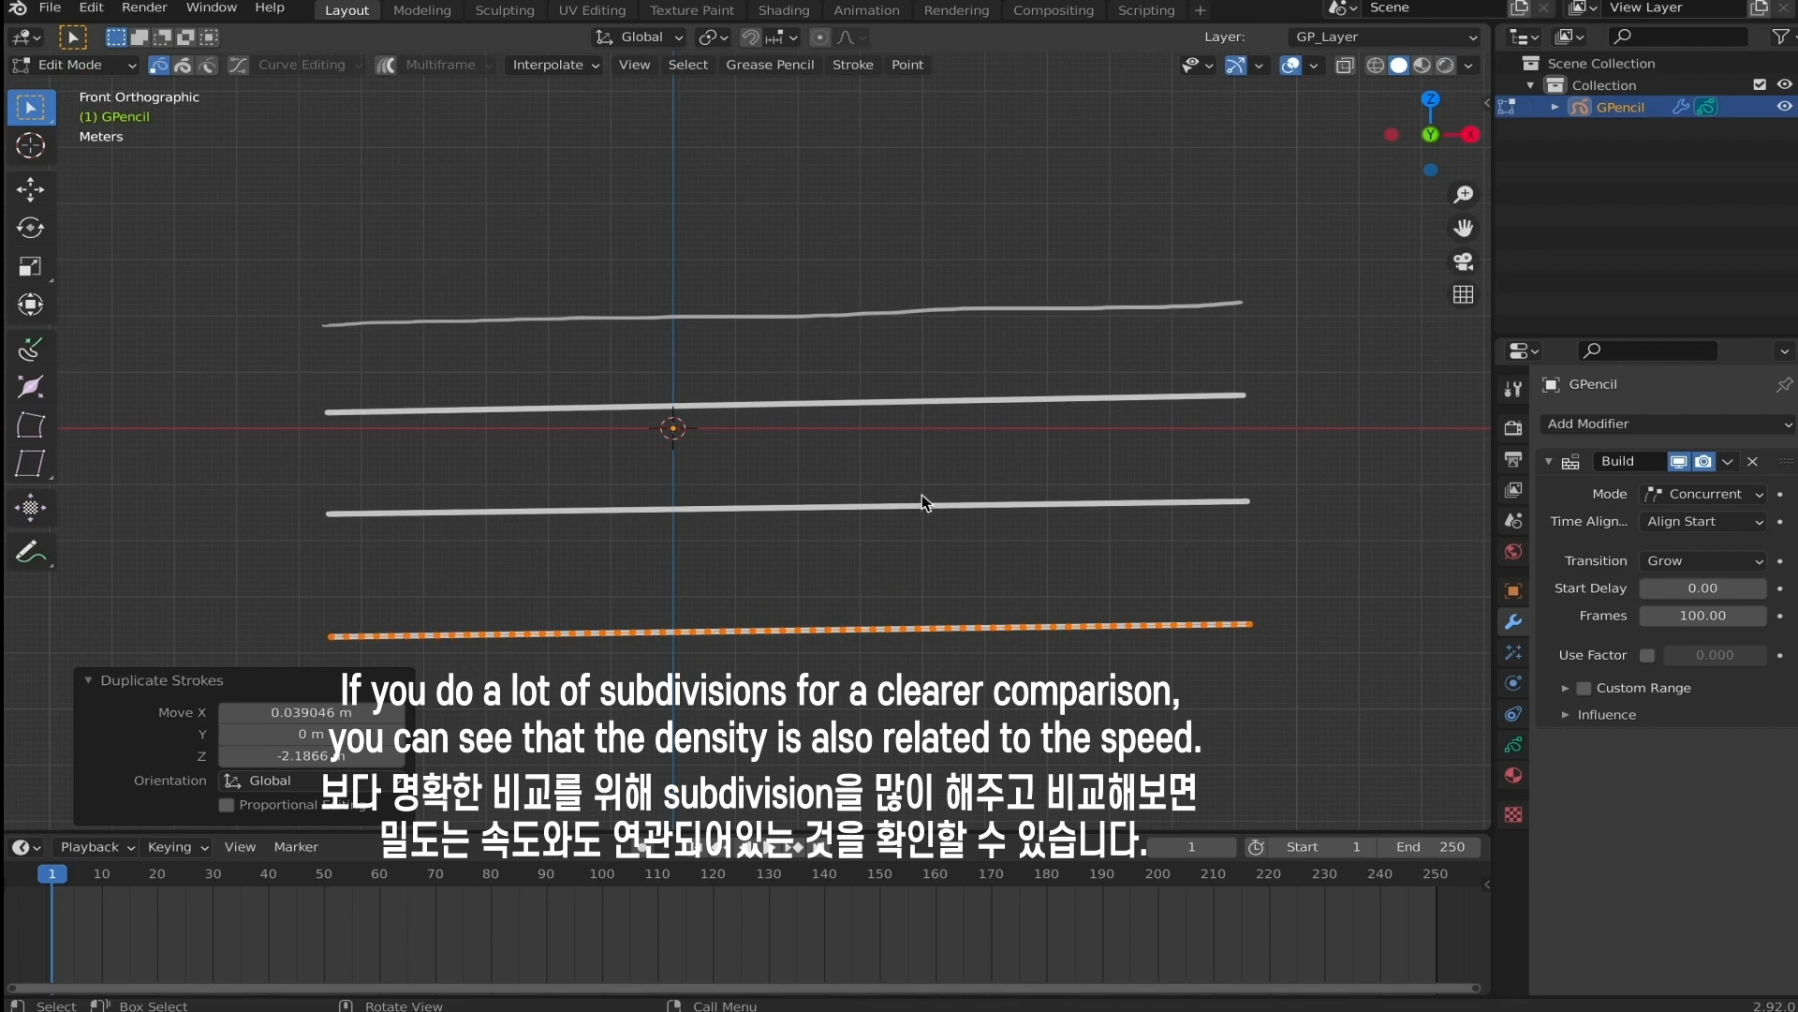
Subdivide the duplicated bottom stroke and raise its number of cuts to make its vertices much denser.
left_click(853, 65)
left_click(901, 97)
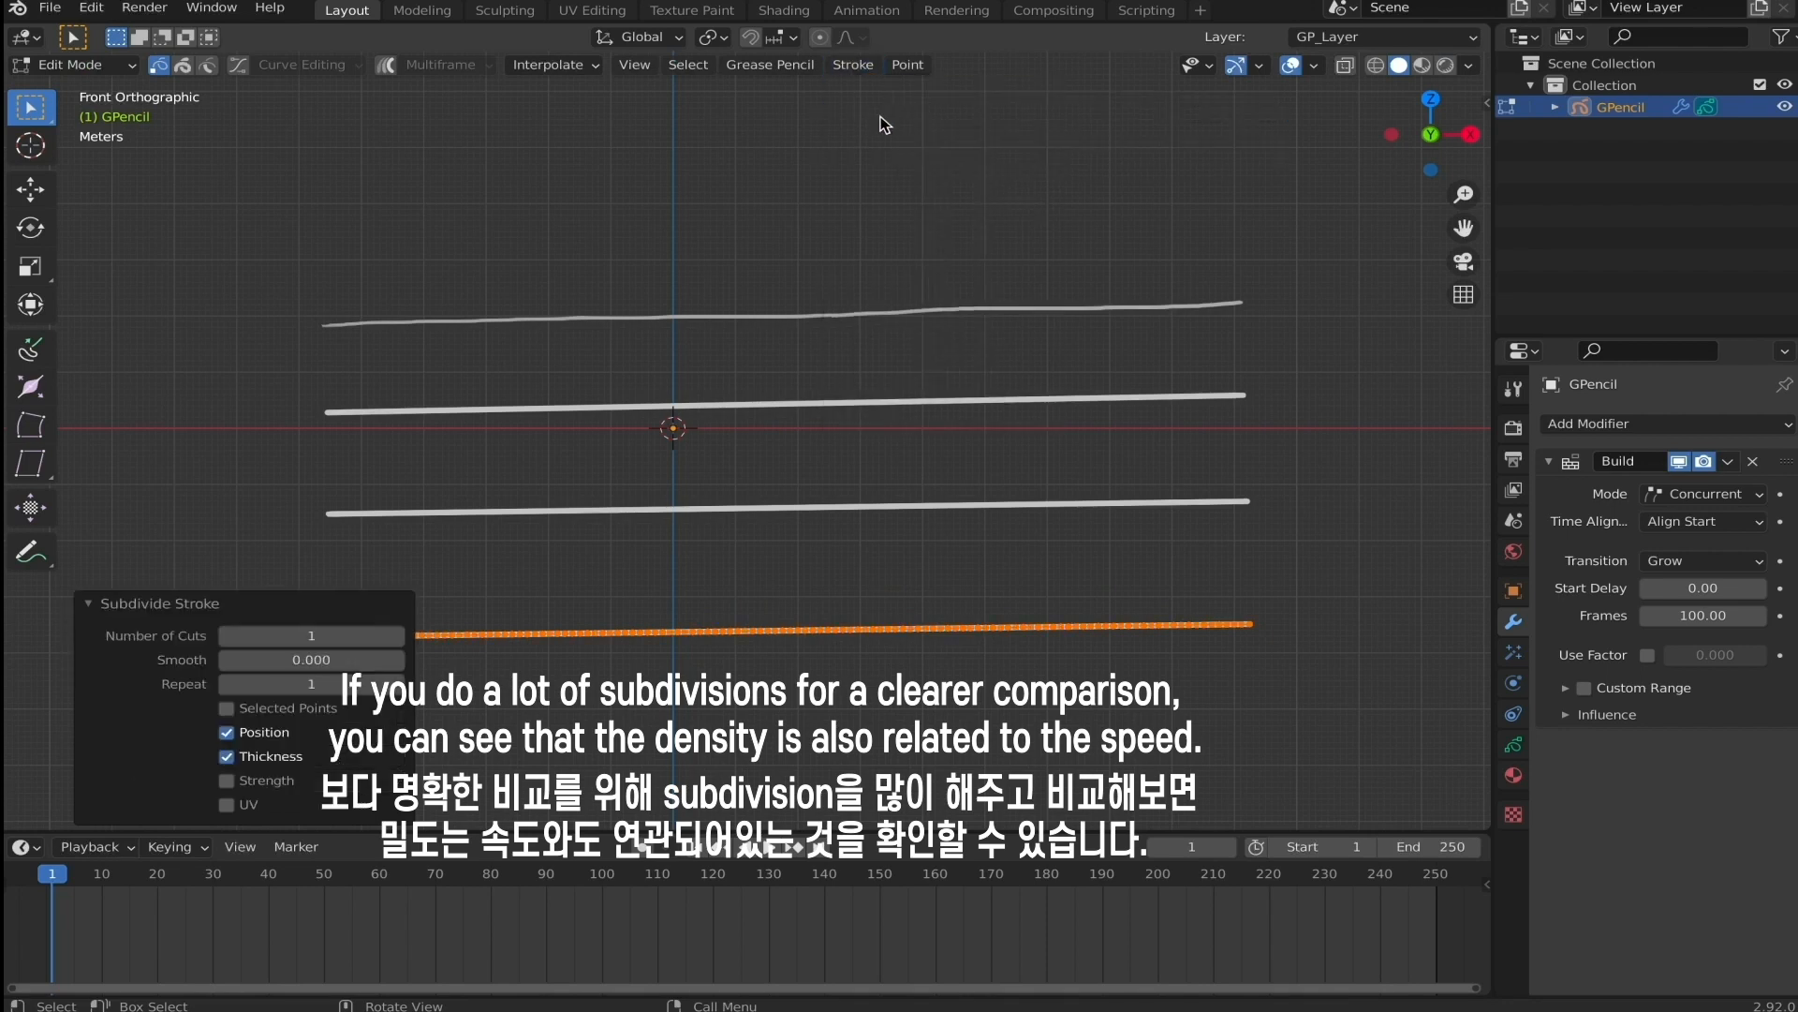
left_click(401, 637)
left_click(401, 636)
left_click(401, 637)
left_click(399, 637)
Select the points of all four lines to compare their vertex density, and clear the selection.
left_click(330, 513)
left_click_drag(235, 243, 1249, 689)
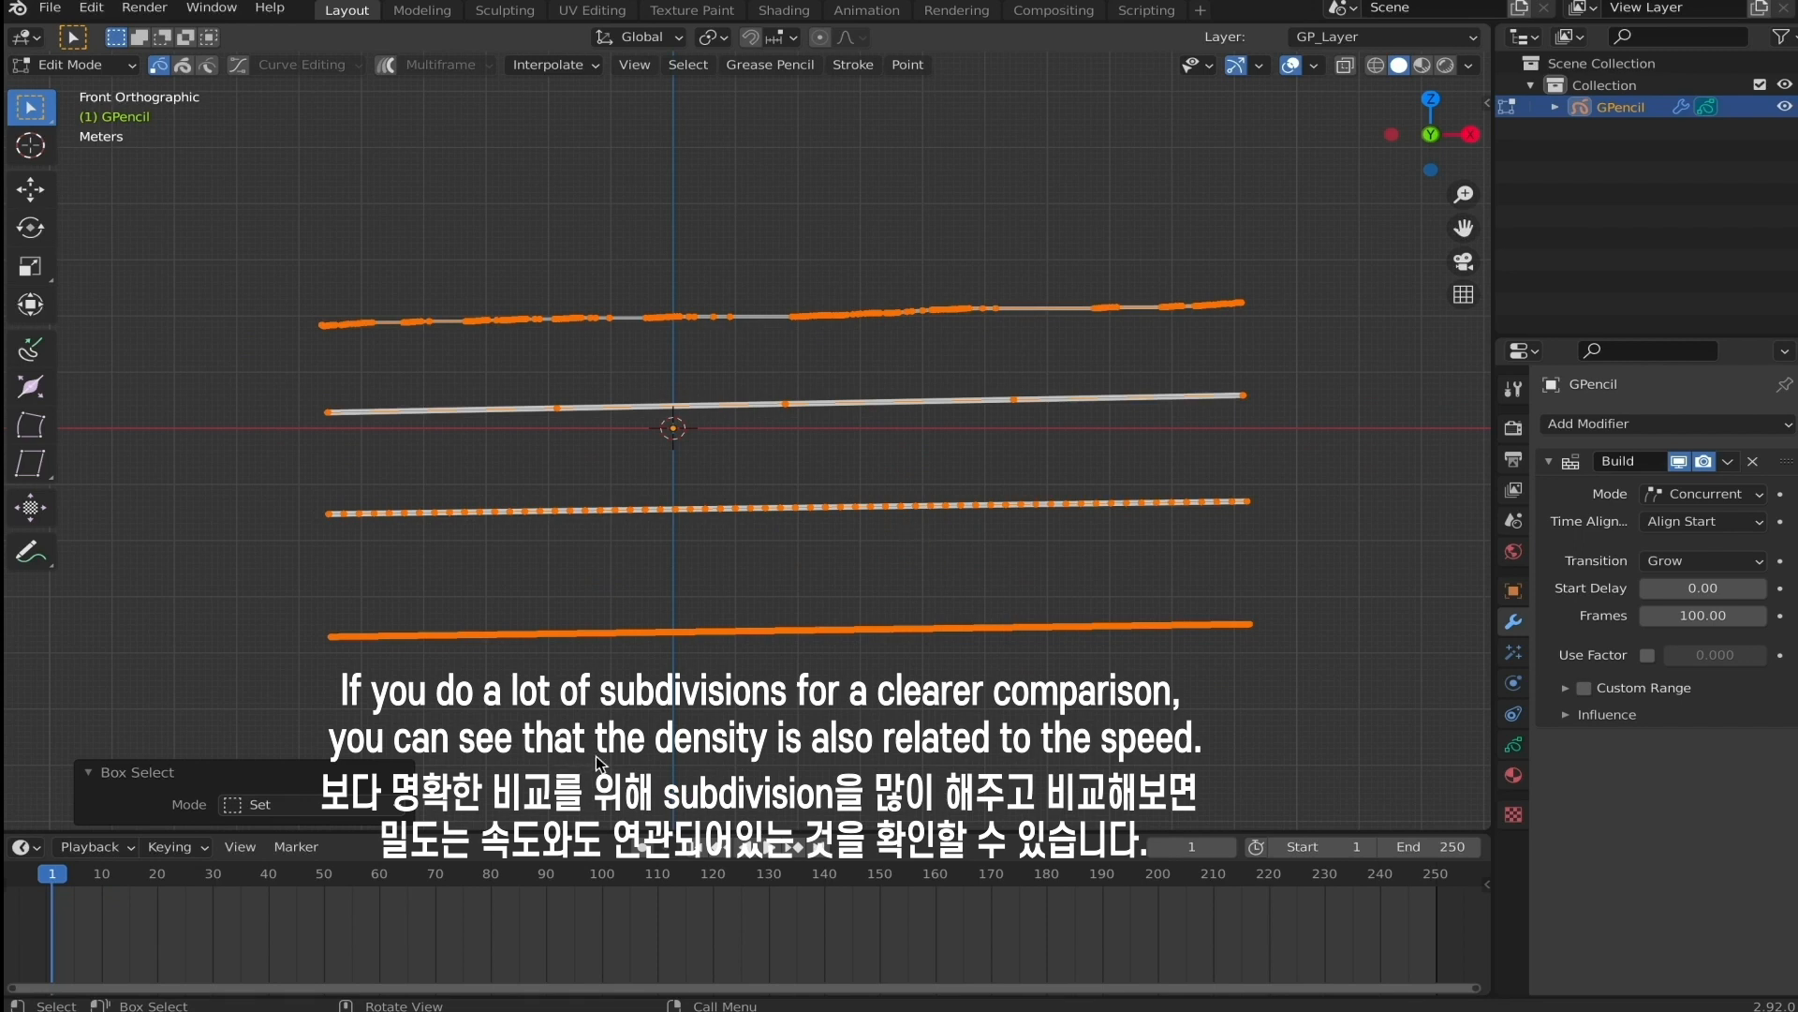
left_click(423, 656)
Return to Object Mode and play the Concurrent animation twice from the start to compare the four lines' drawing speed.
left_click(128, 66)
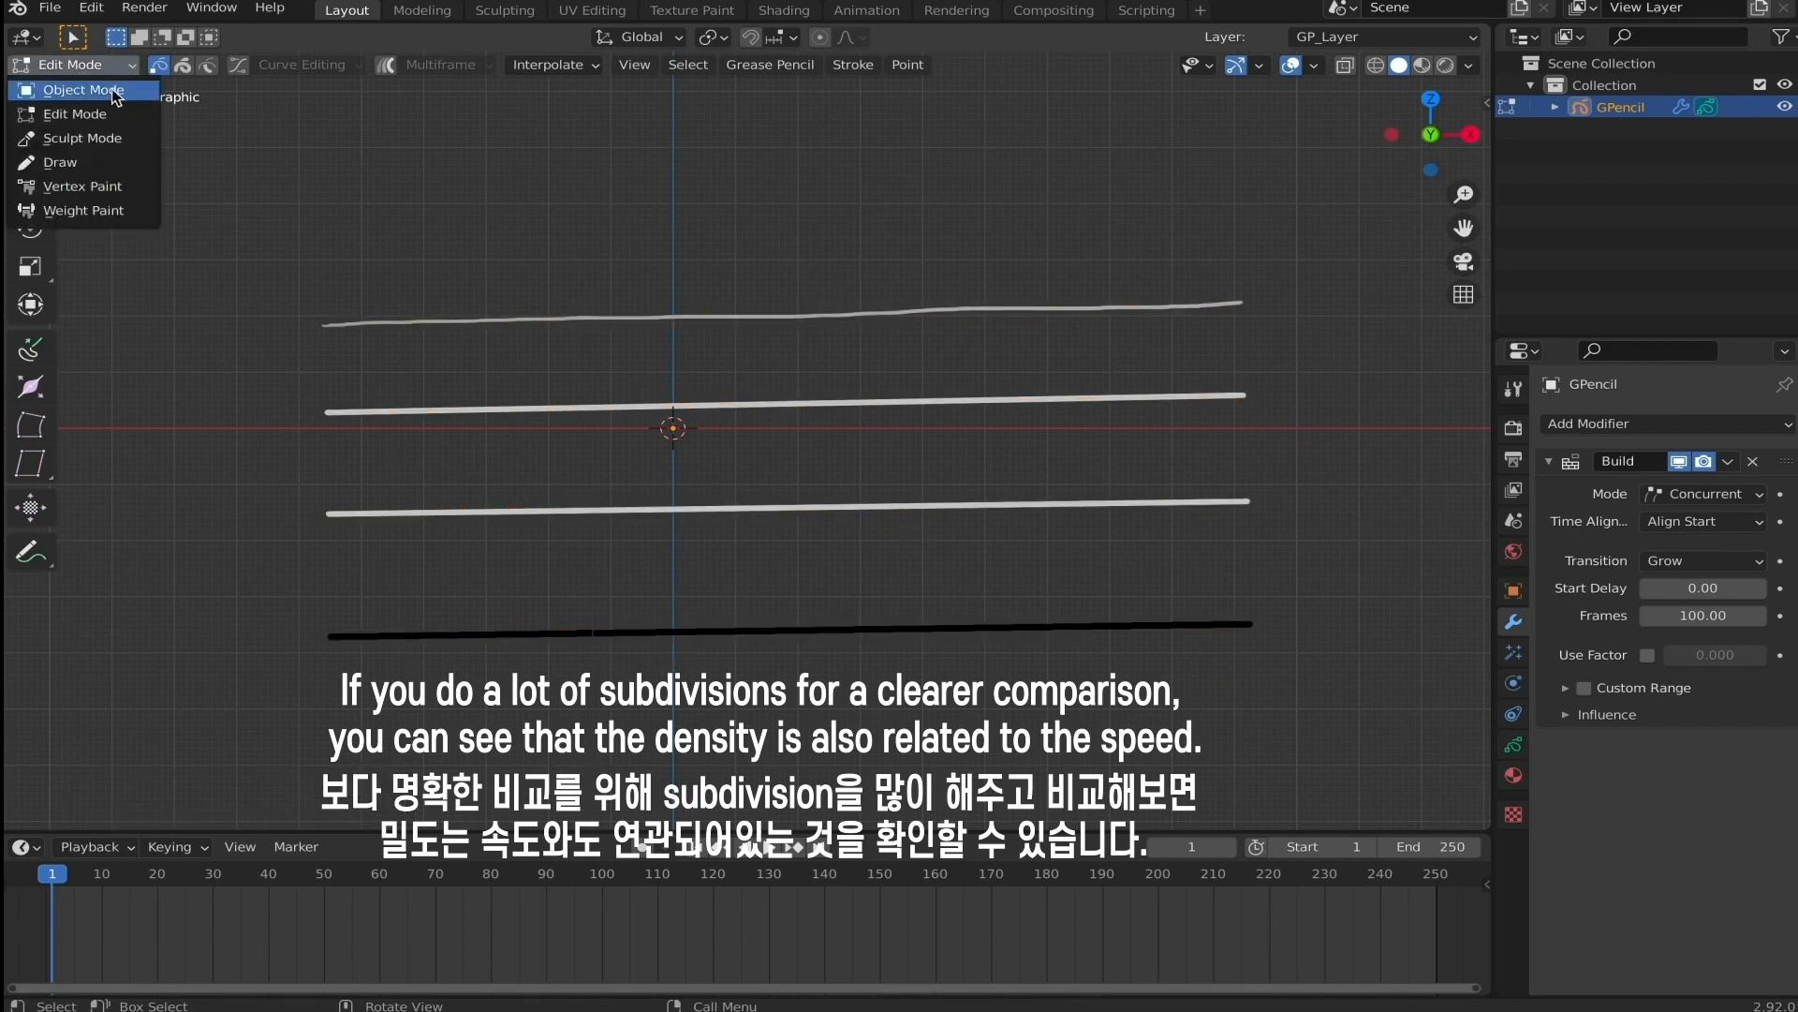
left_click(66, 82)
key("space")
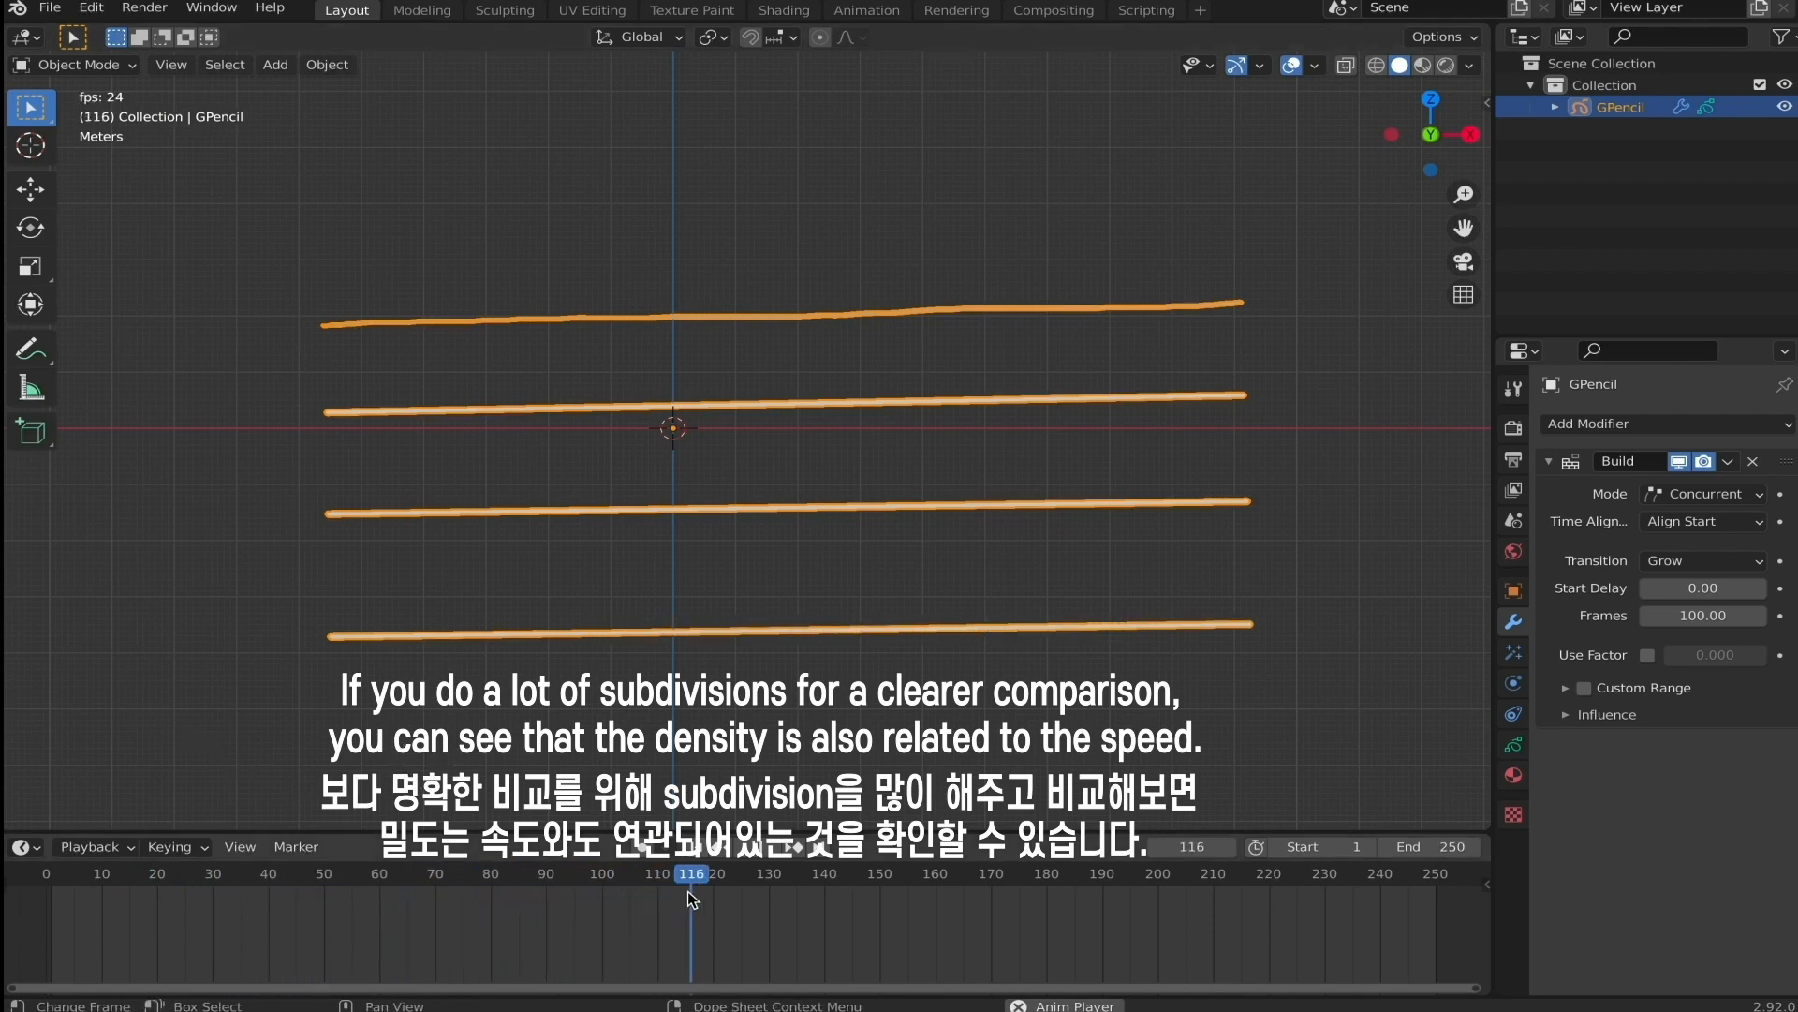
key("space")
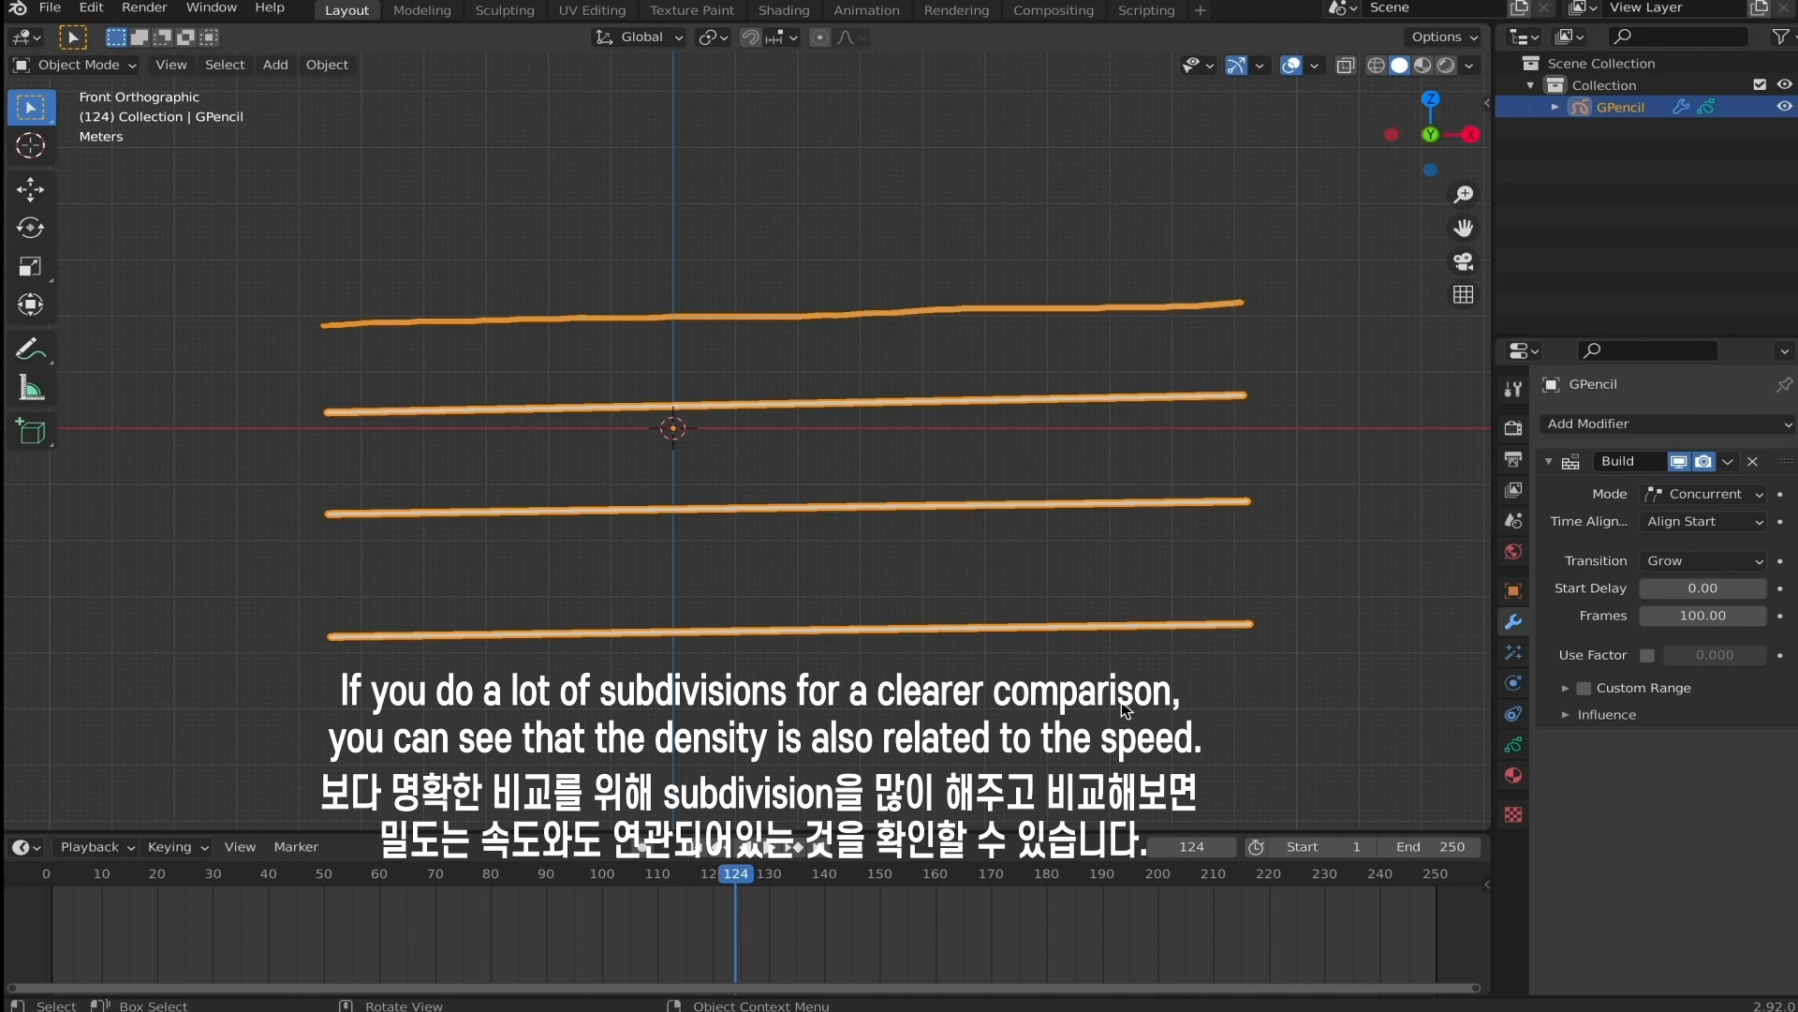
mouse_move(731, 878)
left_mouse_down()
mouse_move(543, 901)
mouse_move(49, 901)
left_mouse_up()
key("space")
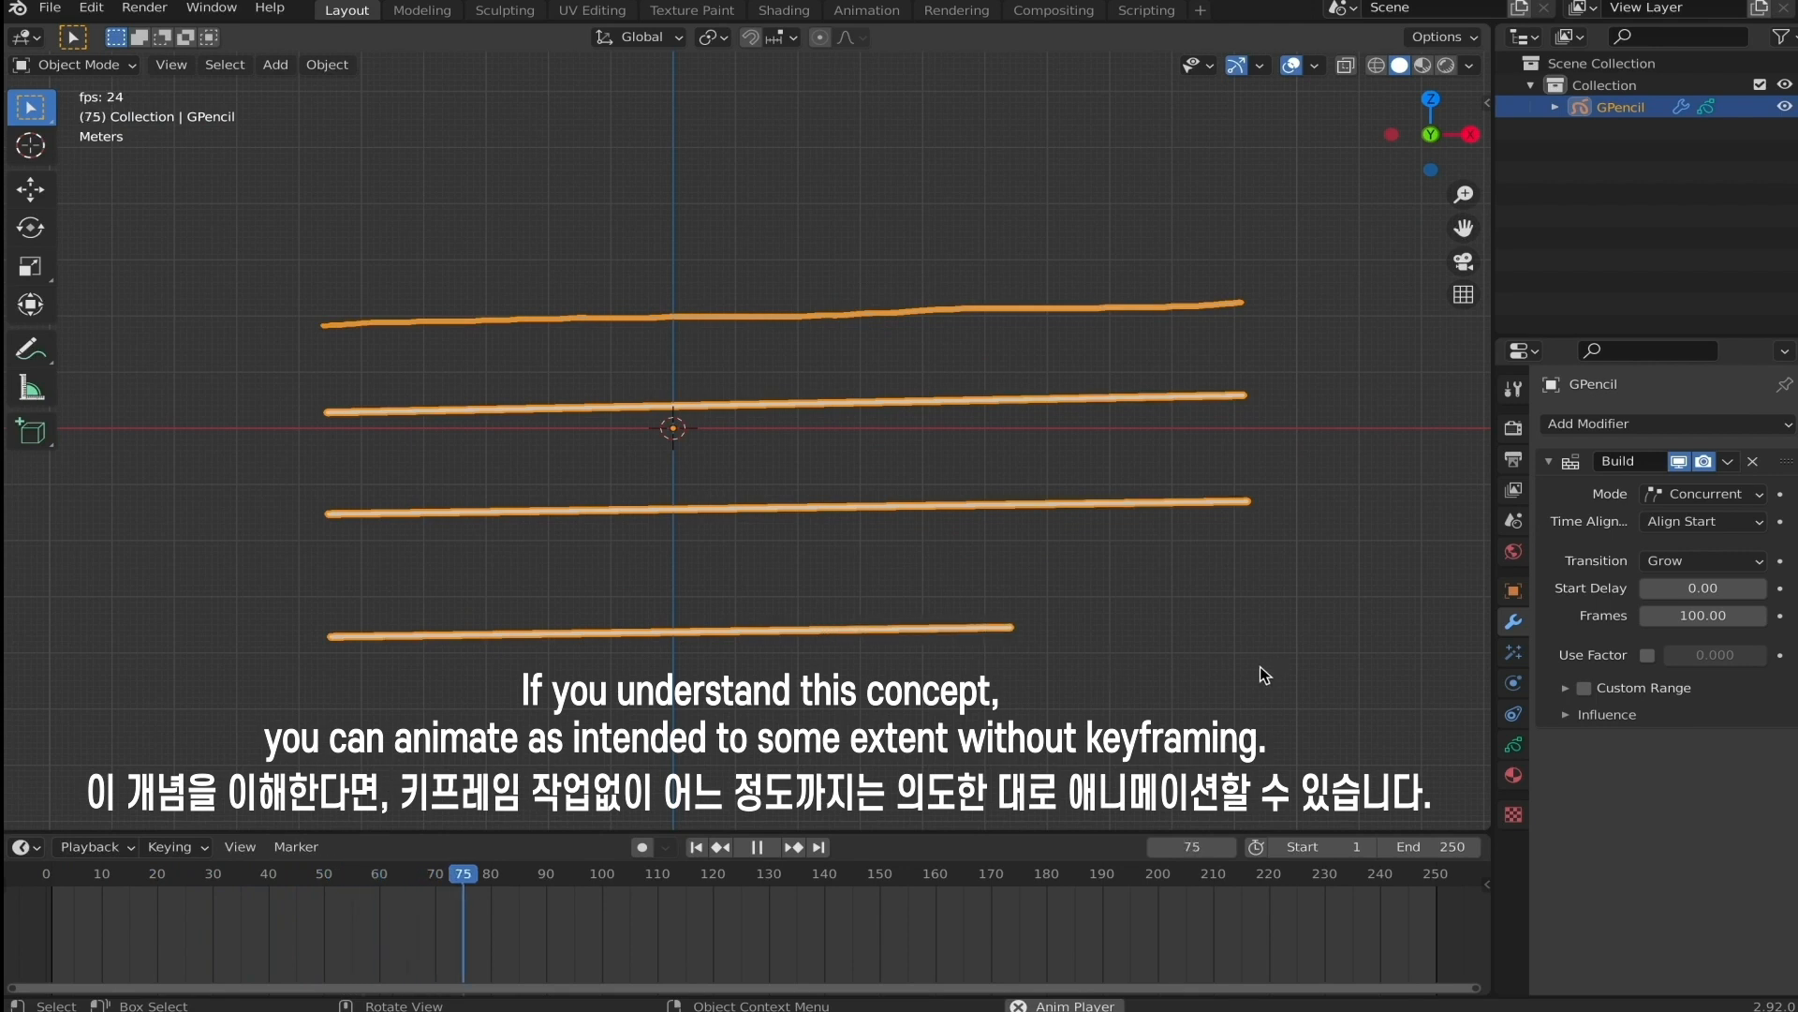
left_click_drag(562, 885, 52, 908)
Set the Build modifier's mode to Sequential and play the animation of the four lines.
left_click(1704, 494)
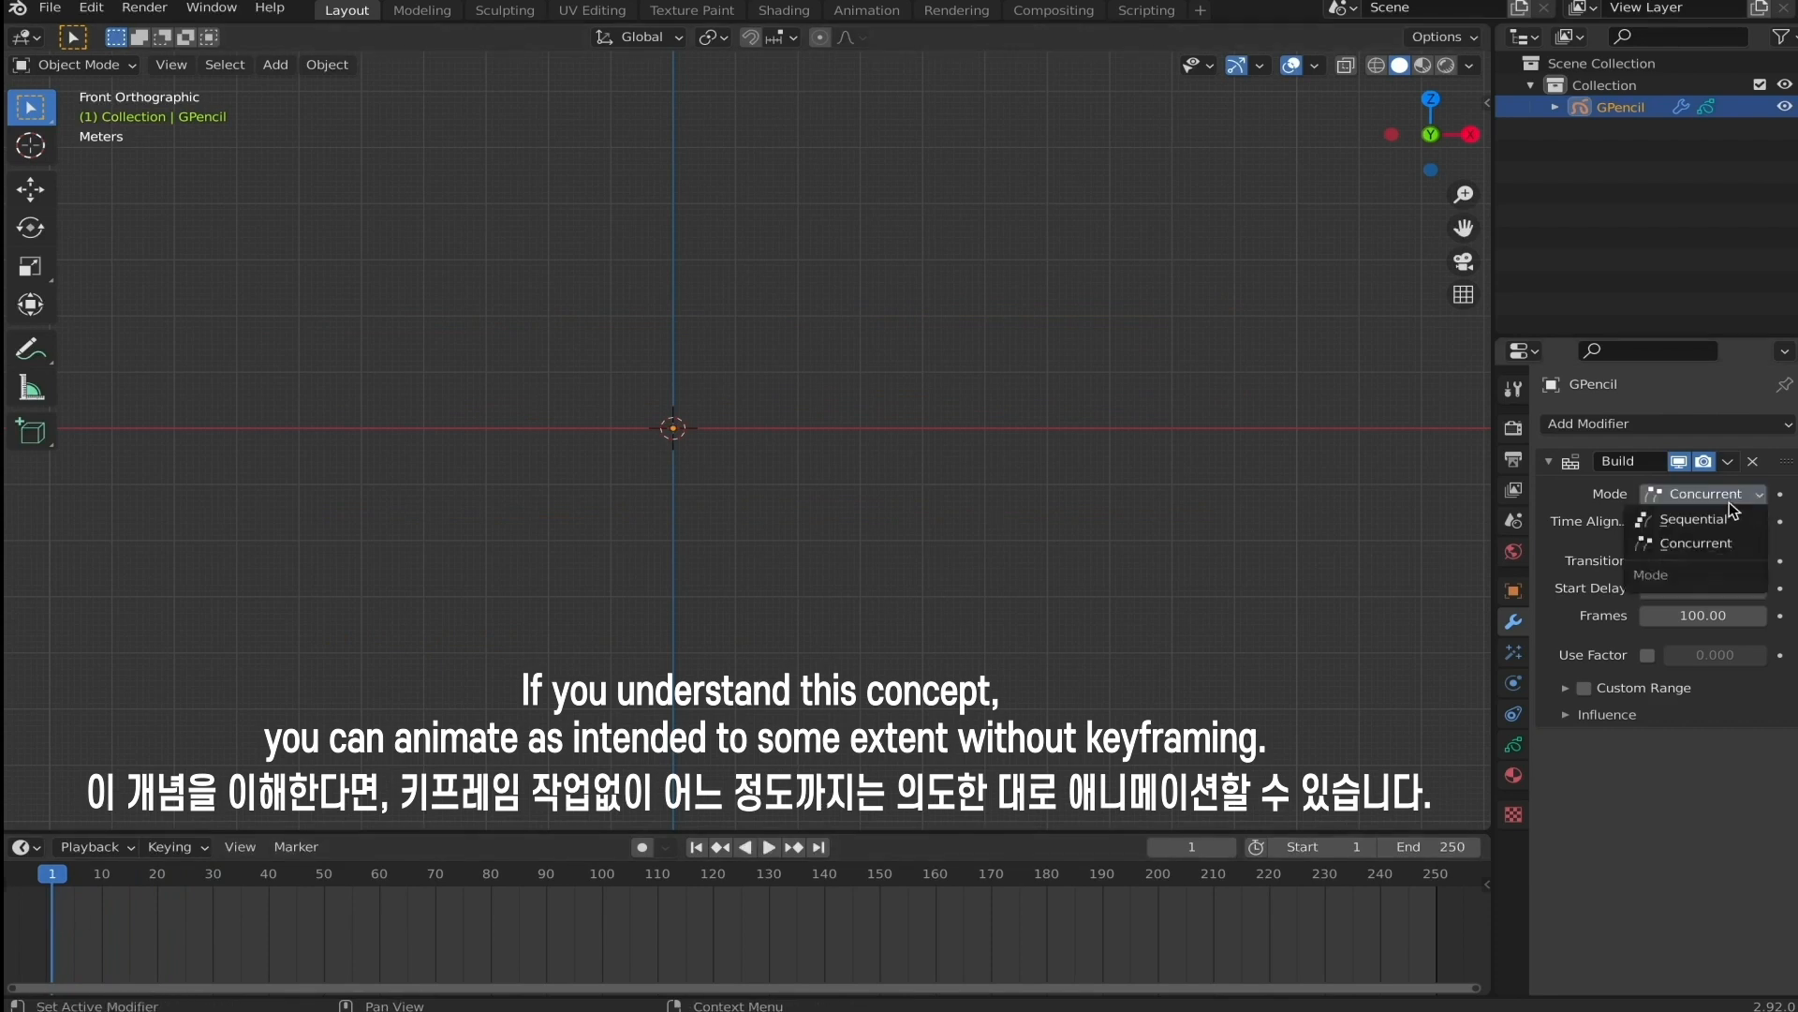
left_click(1677, 521)
key("space")
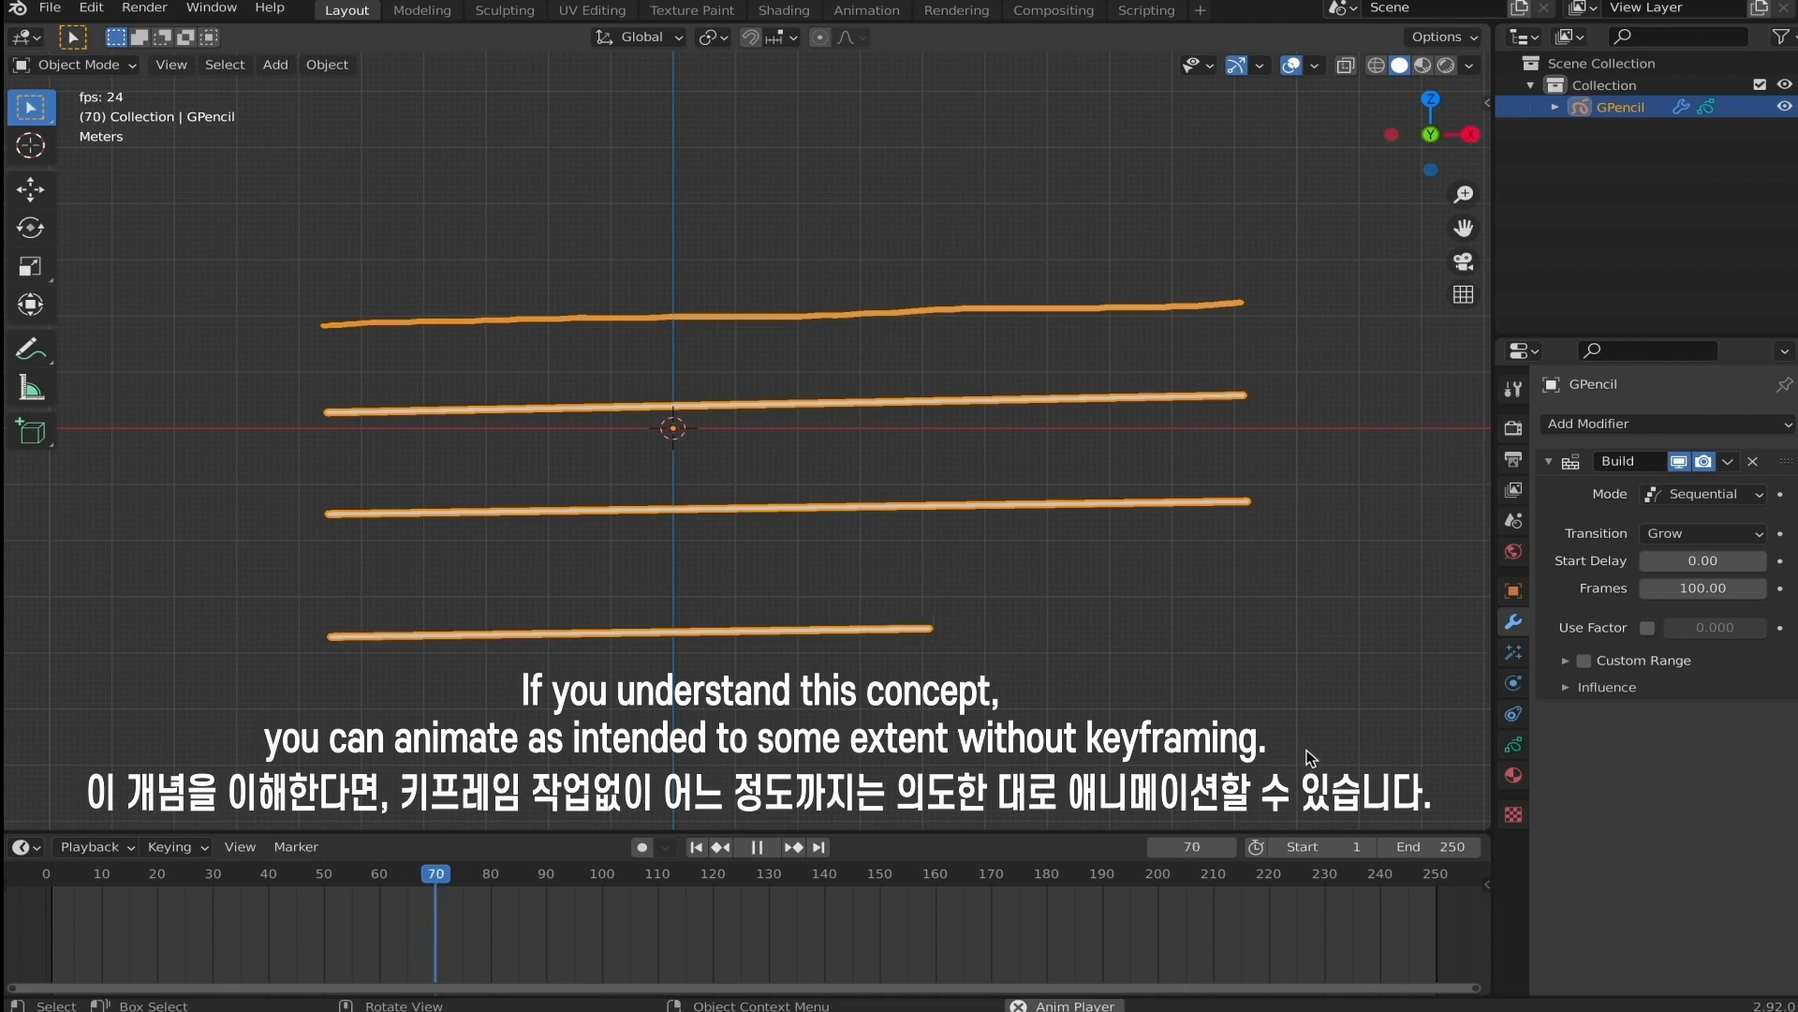
key("space")
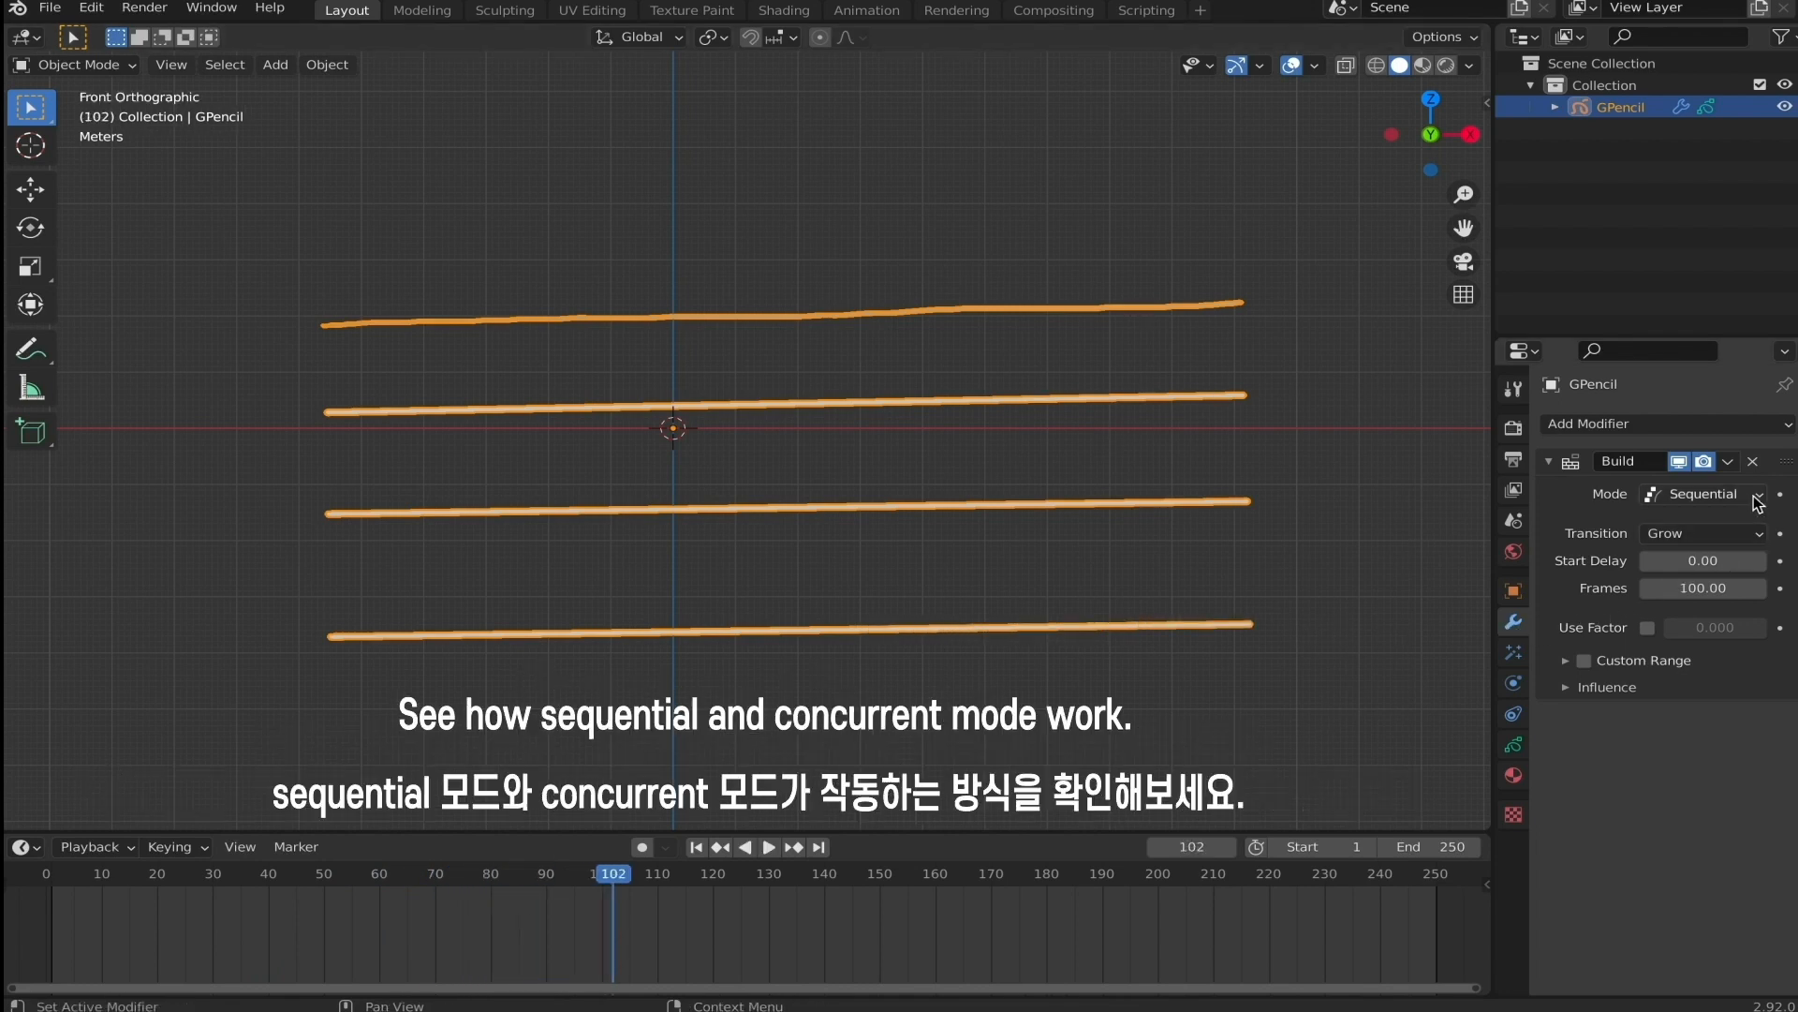
Set the Build modifier's mode back to Concurrent and play the animation from frame 1.
left_click(1704, 494)
left_click(1677, 543)
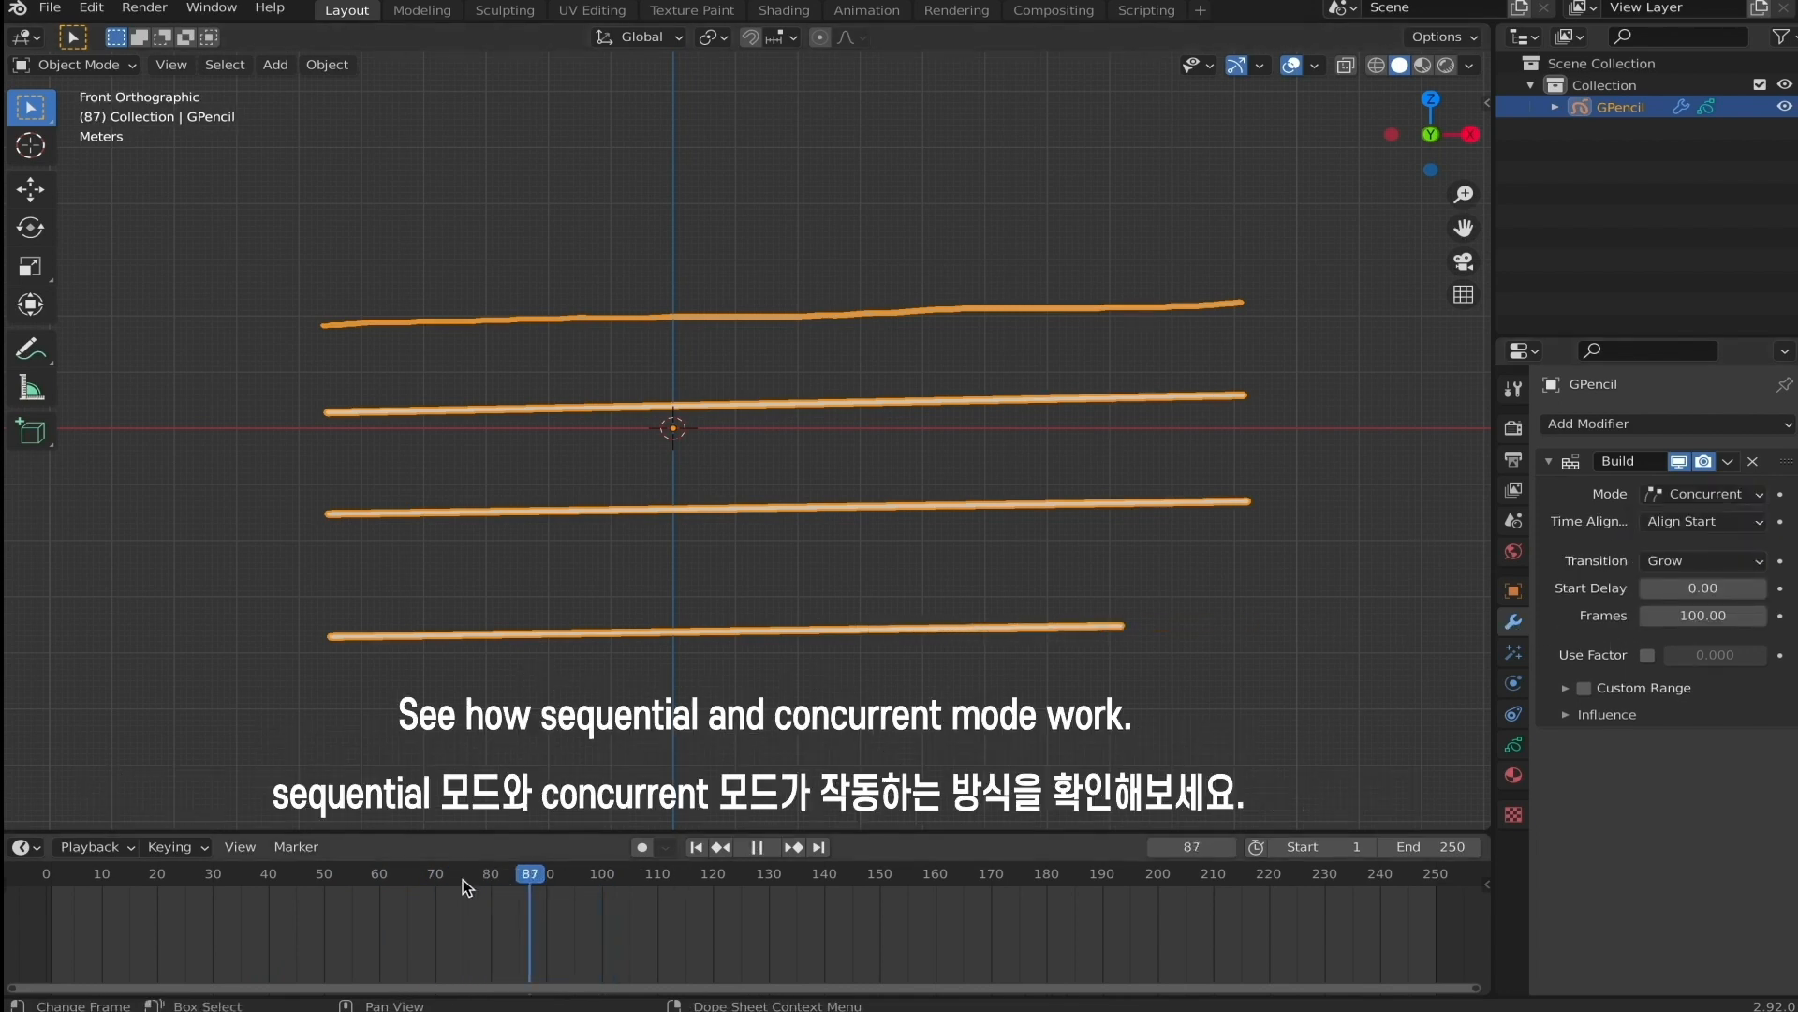
key("shift+Left")
key("space")
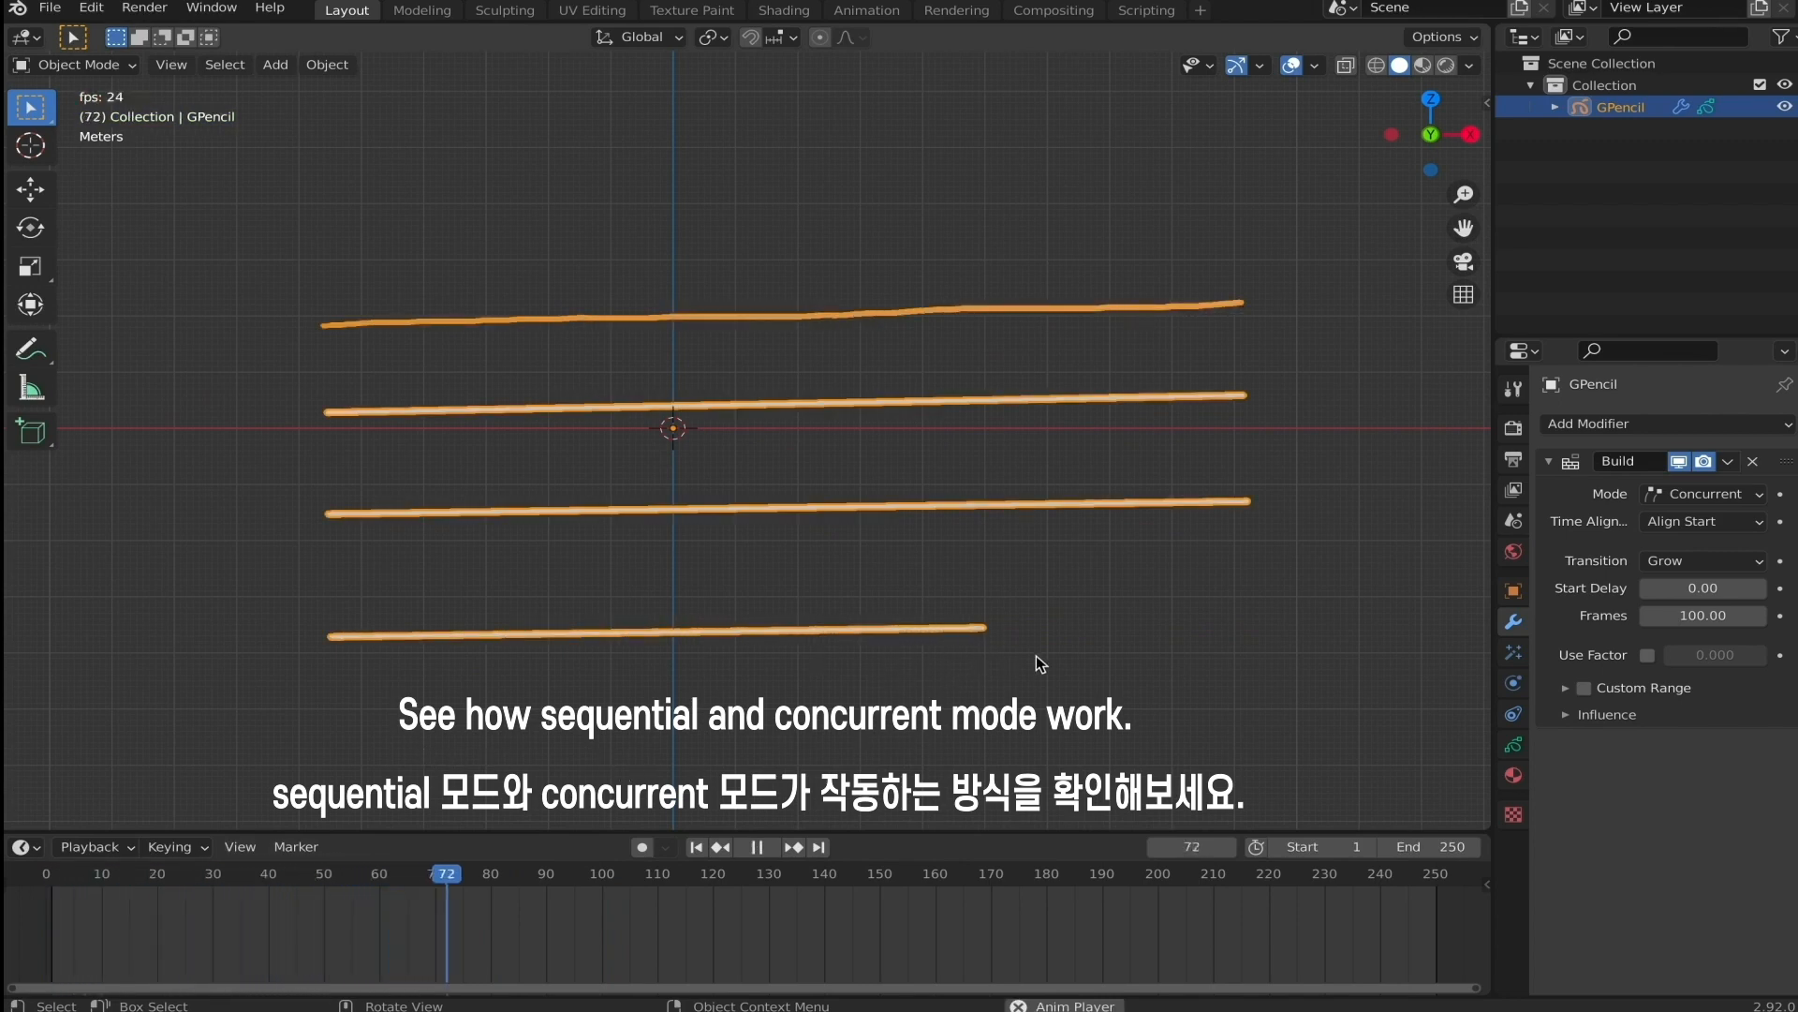
key("space")
Draw four short radiating strokes and a long wavy arrow freehand below the lines at frame 1, with the Build modifier hidden in the viewport.
mouse_move(1008, 476)
middle_mouse_down("ctrl")
mouse_move(1028, 565)
mouse_move(1072, 478)
mouse_move(1097, 343)
mouse_move(1051, 504)
mouse_move(1019, 476)
middle_mouse_up("ctrl")
left_click(406, 322)
left_click(75, 65)
left_click(56, 145)
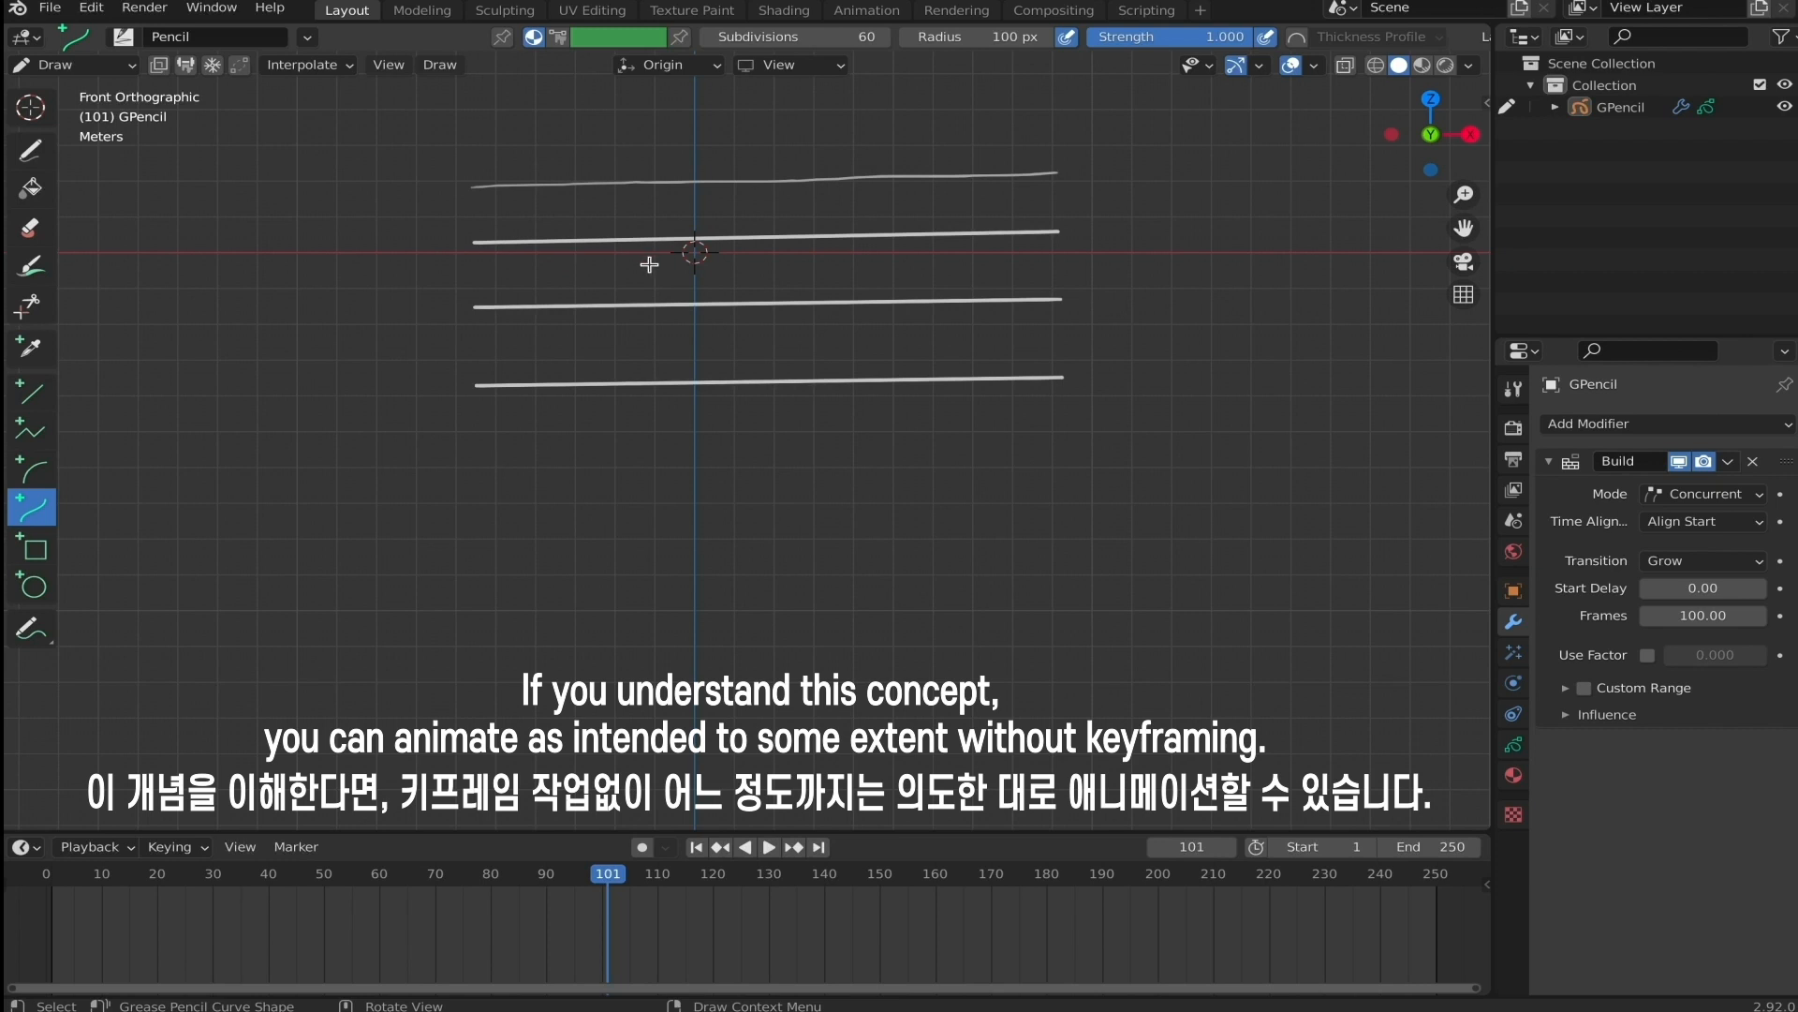
left_click(31, 160)
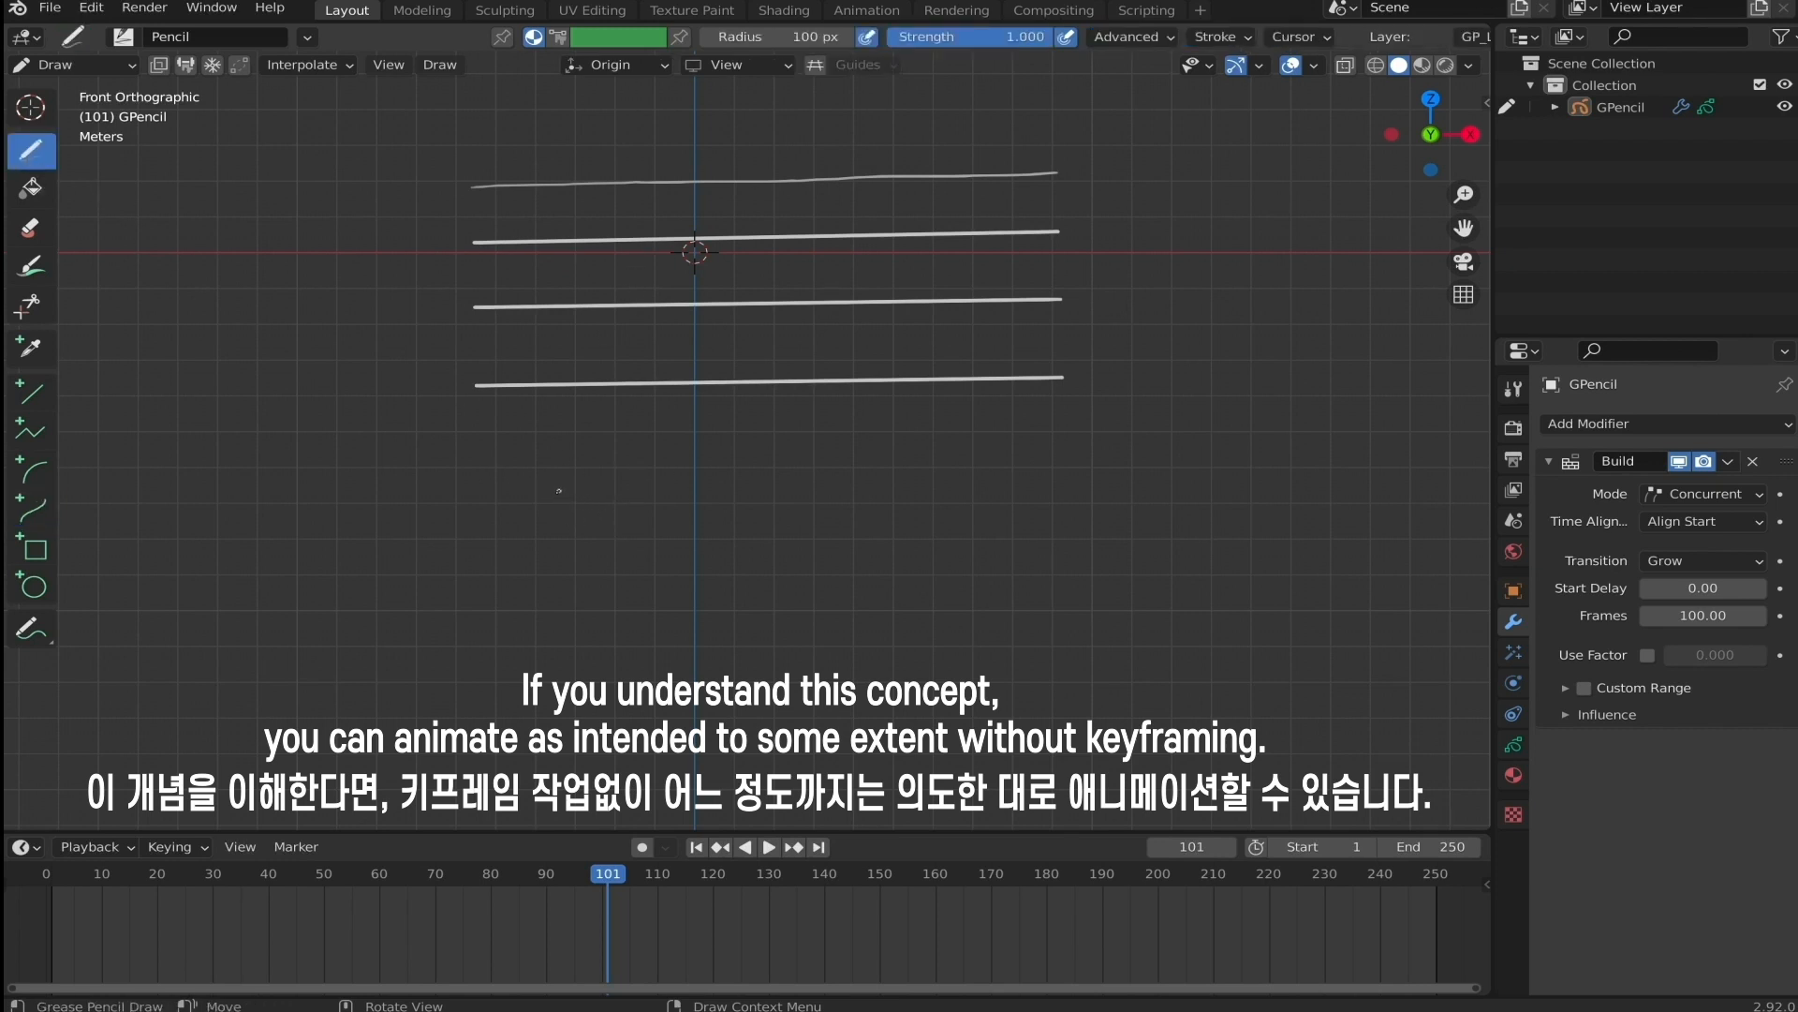
key("shift+Left")
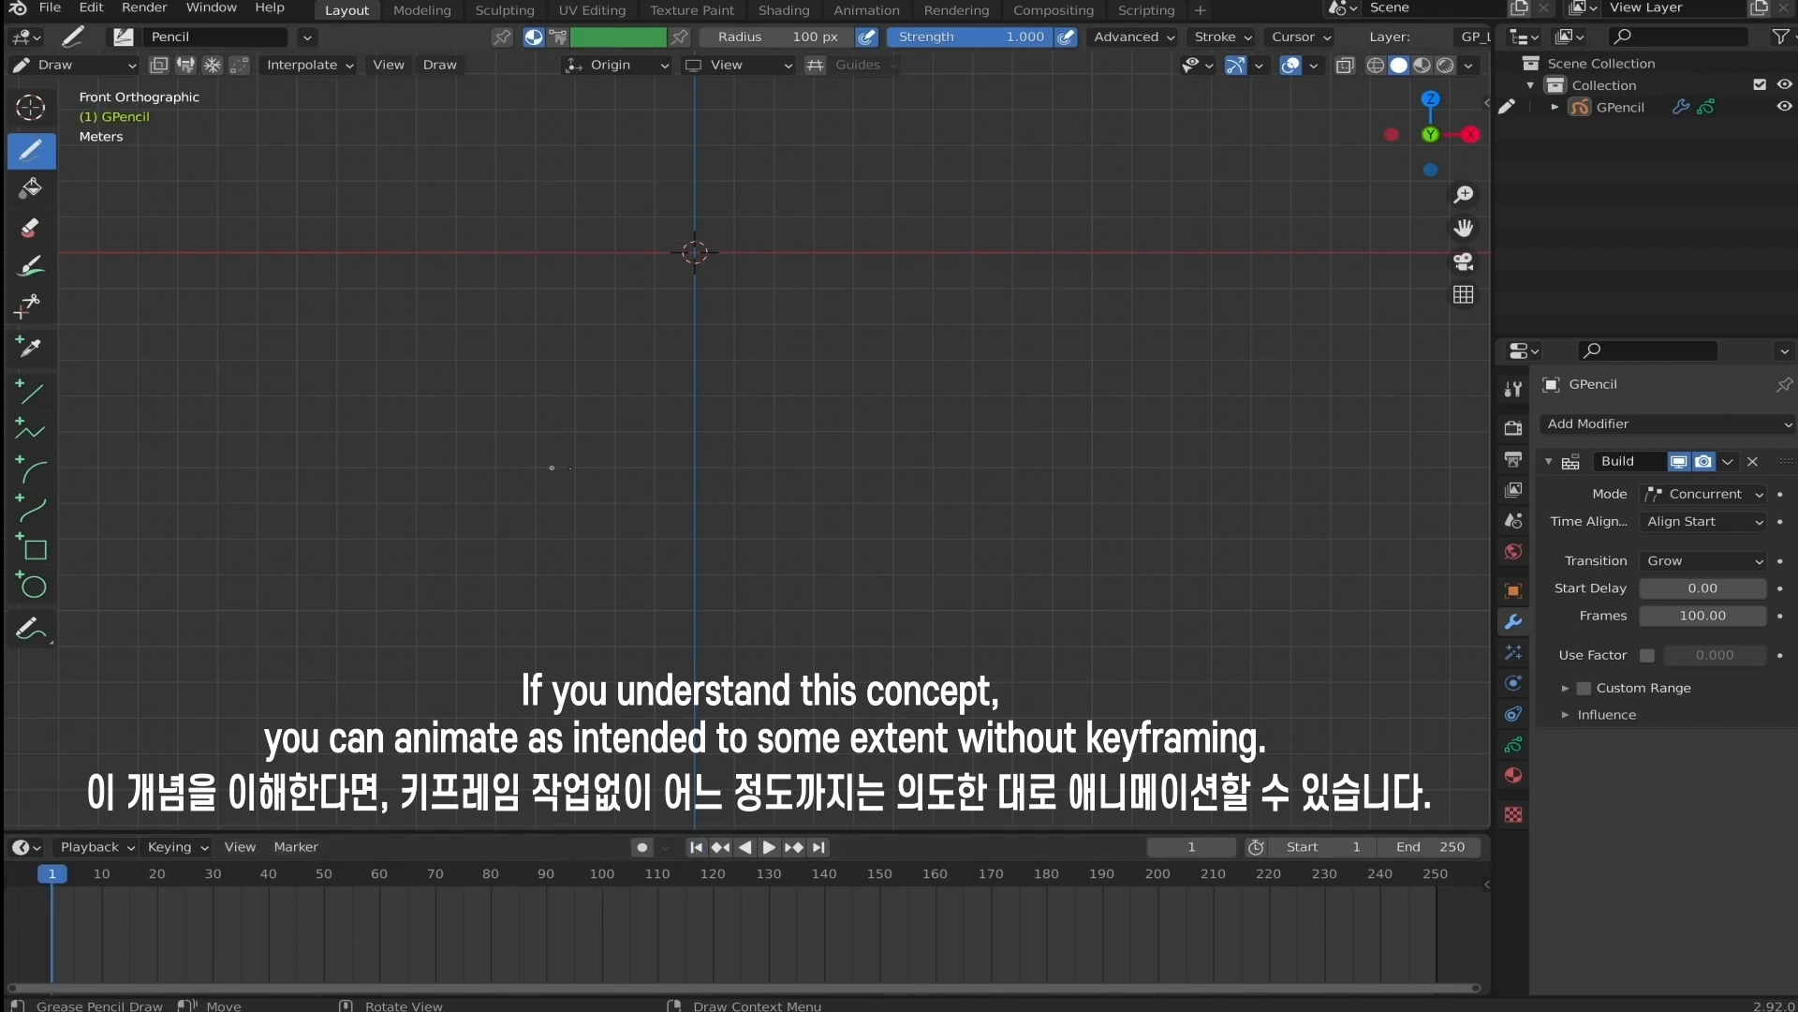
left_click(1678, 461)
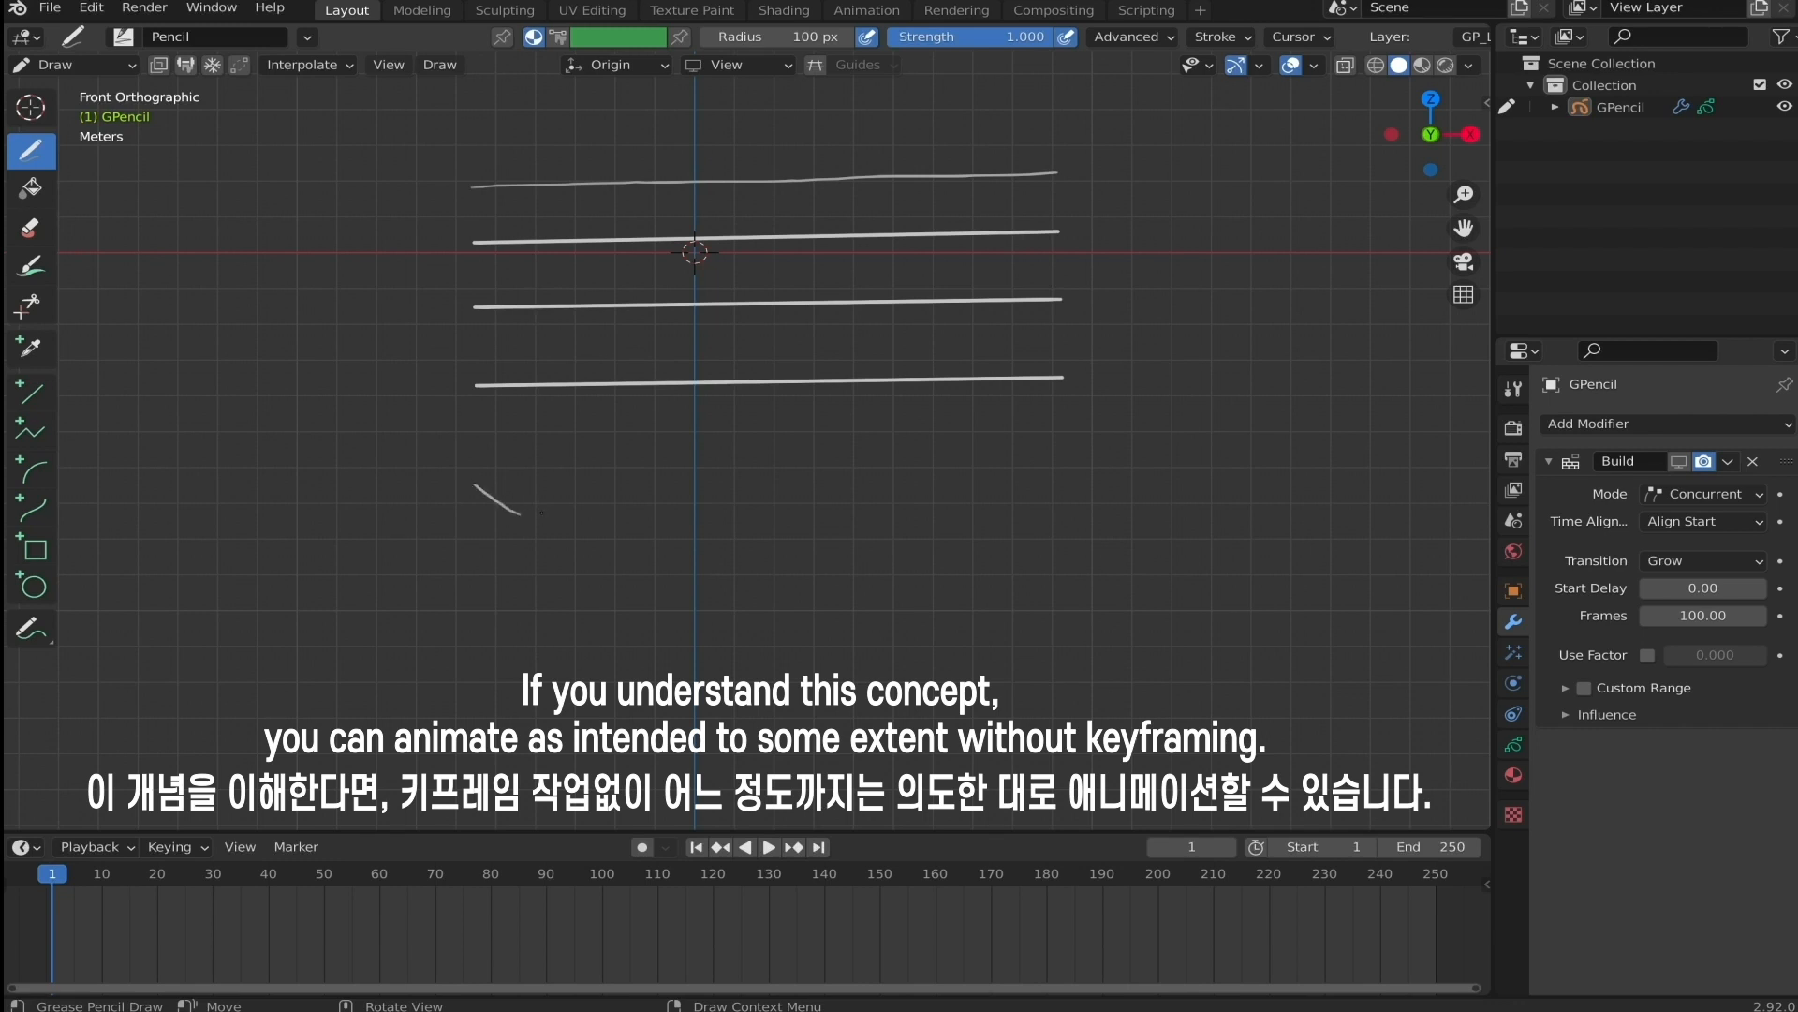
left_click_drag(553, 527, 616, 514)
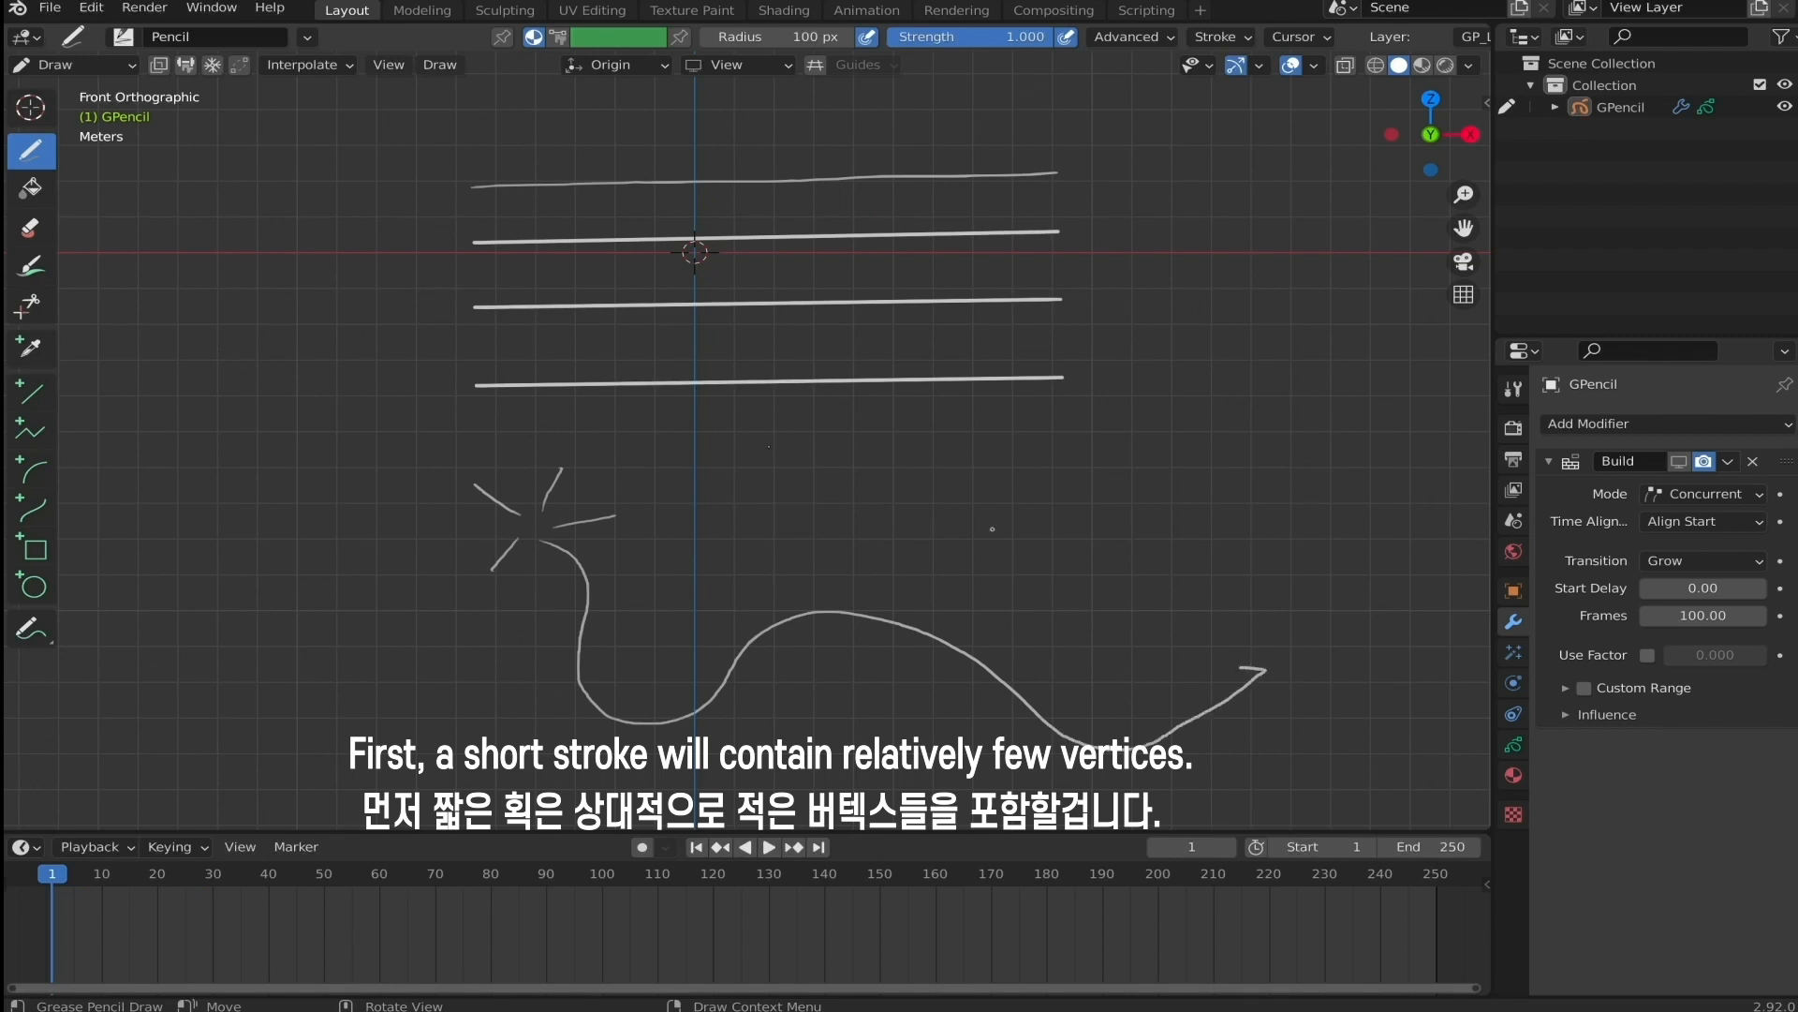
Return to Object Mode, show the Build modifier in the viewport again and play the Concurrent animation with the new strokes.
left_click(128, 66)
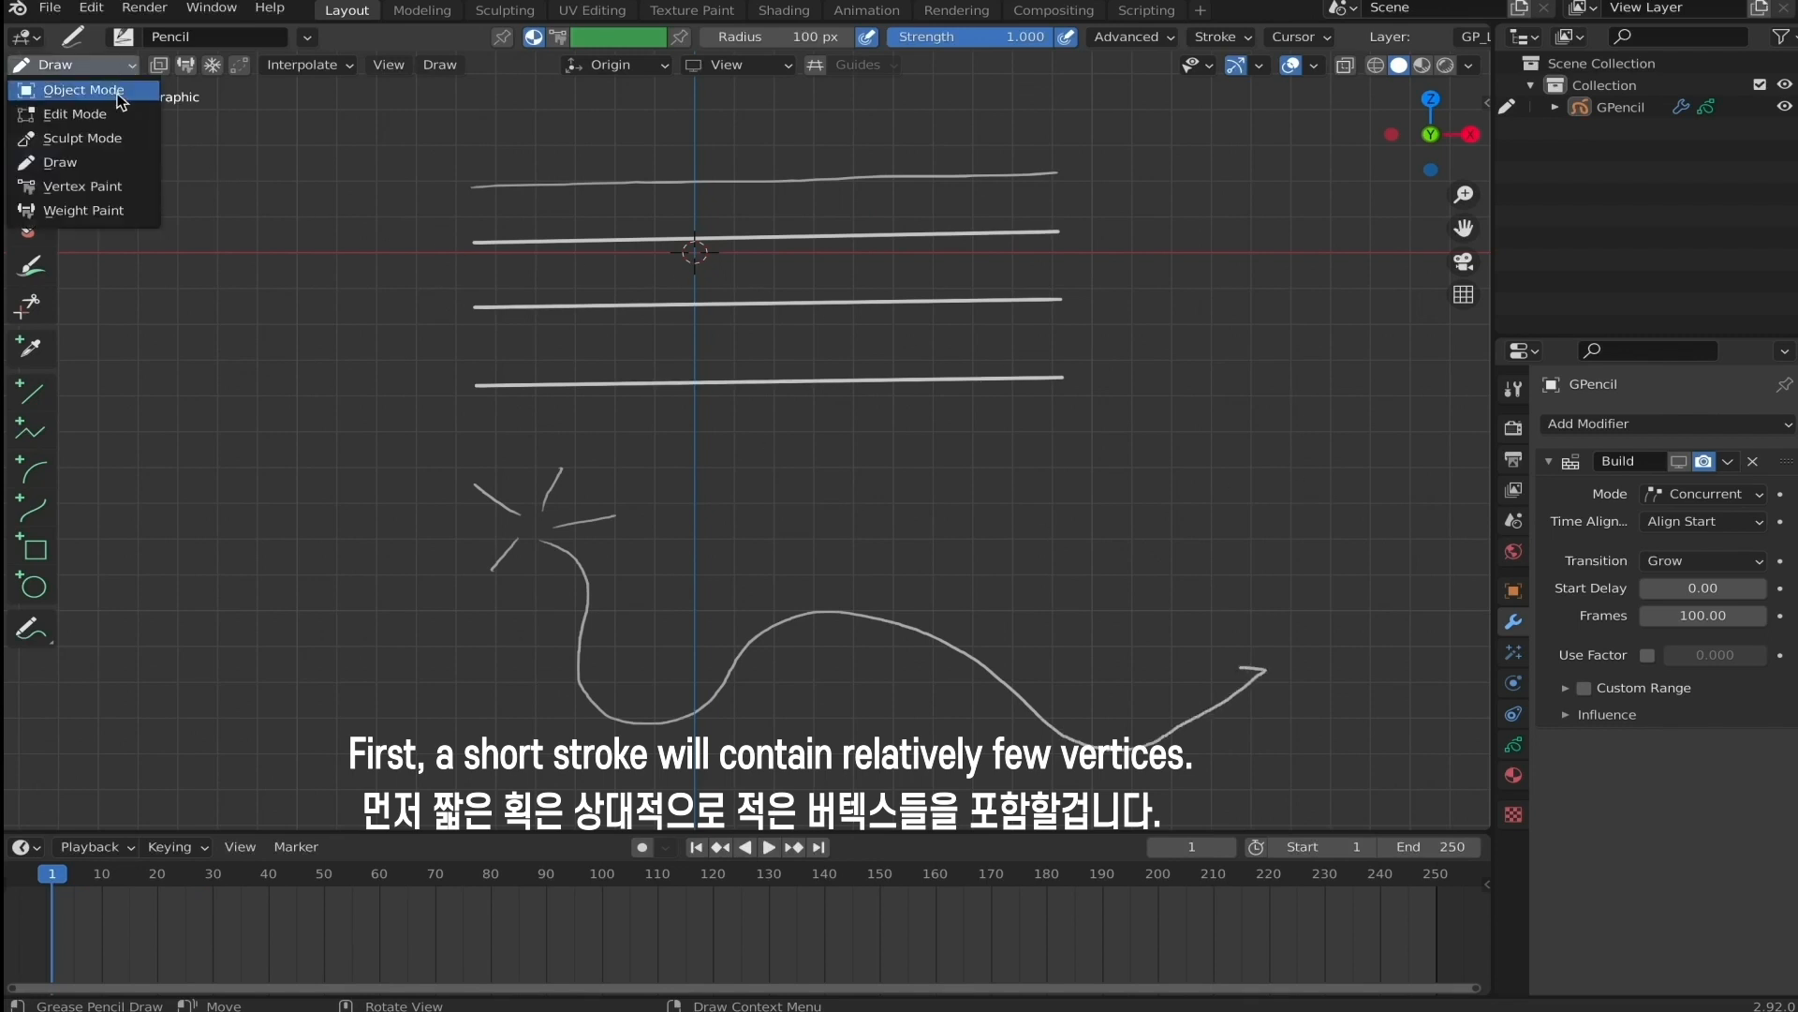
left_click(116, 100)
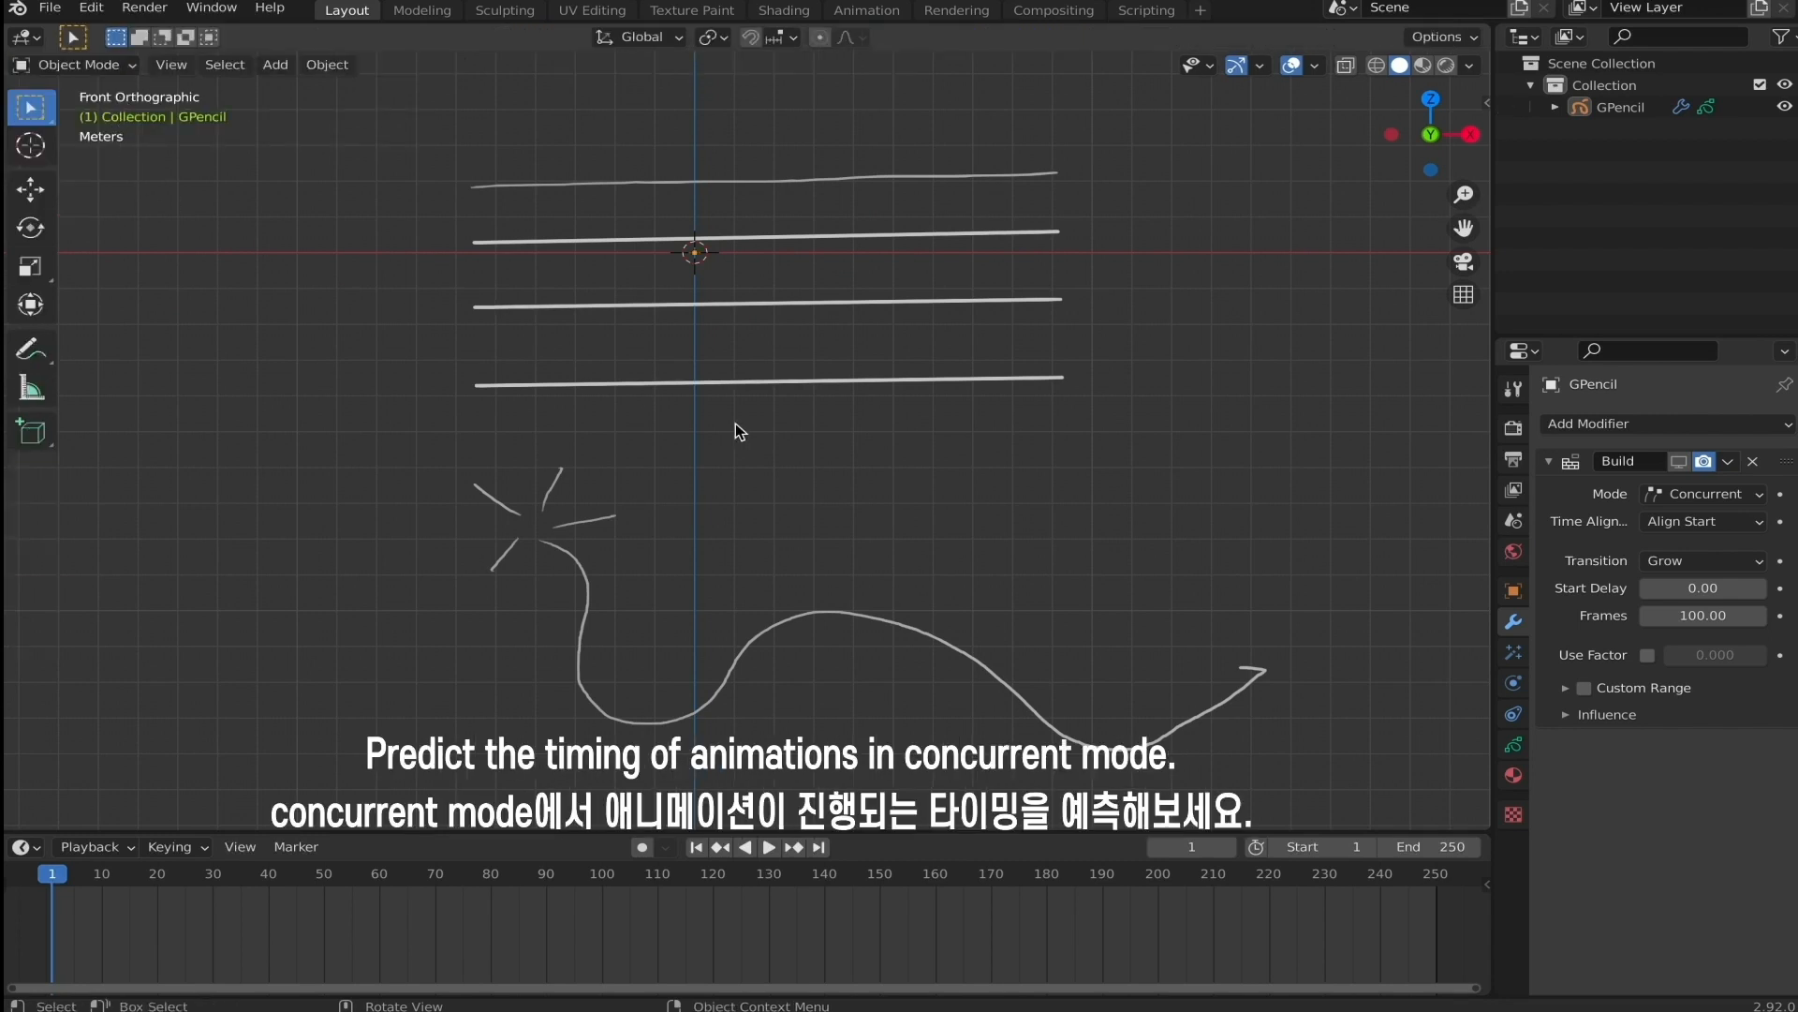
left_click(1674, 461)
key("space")
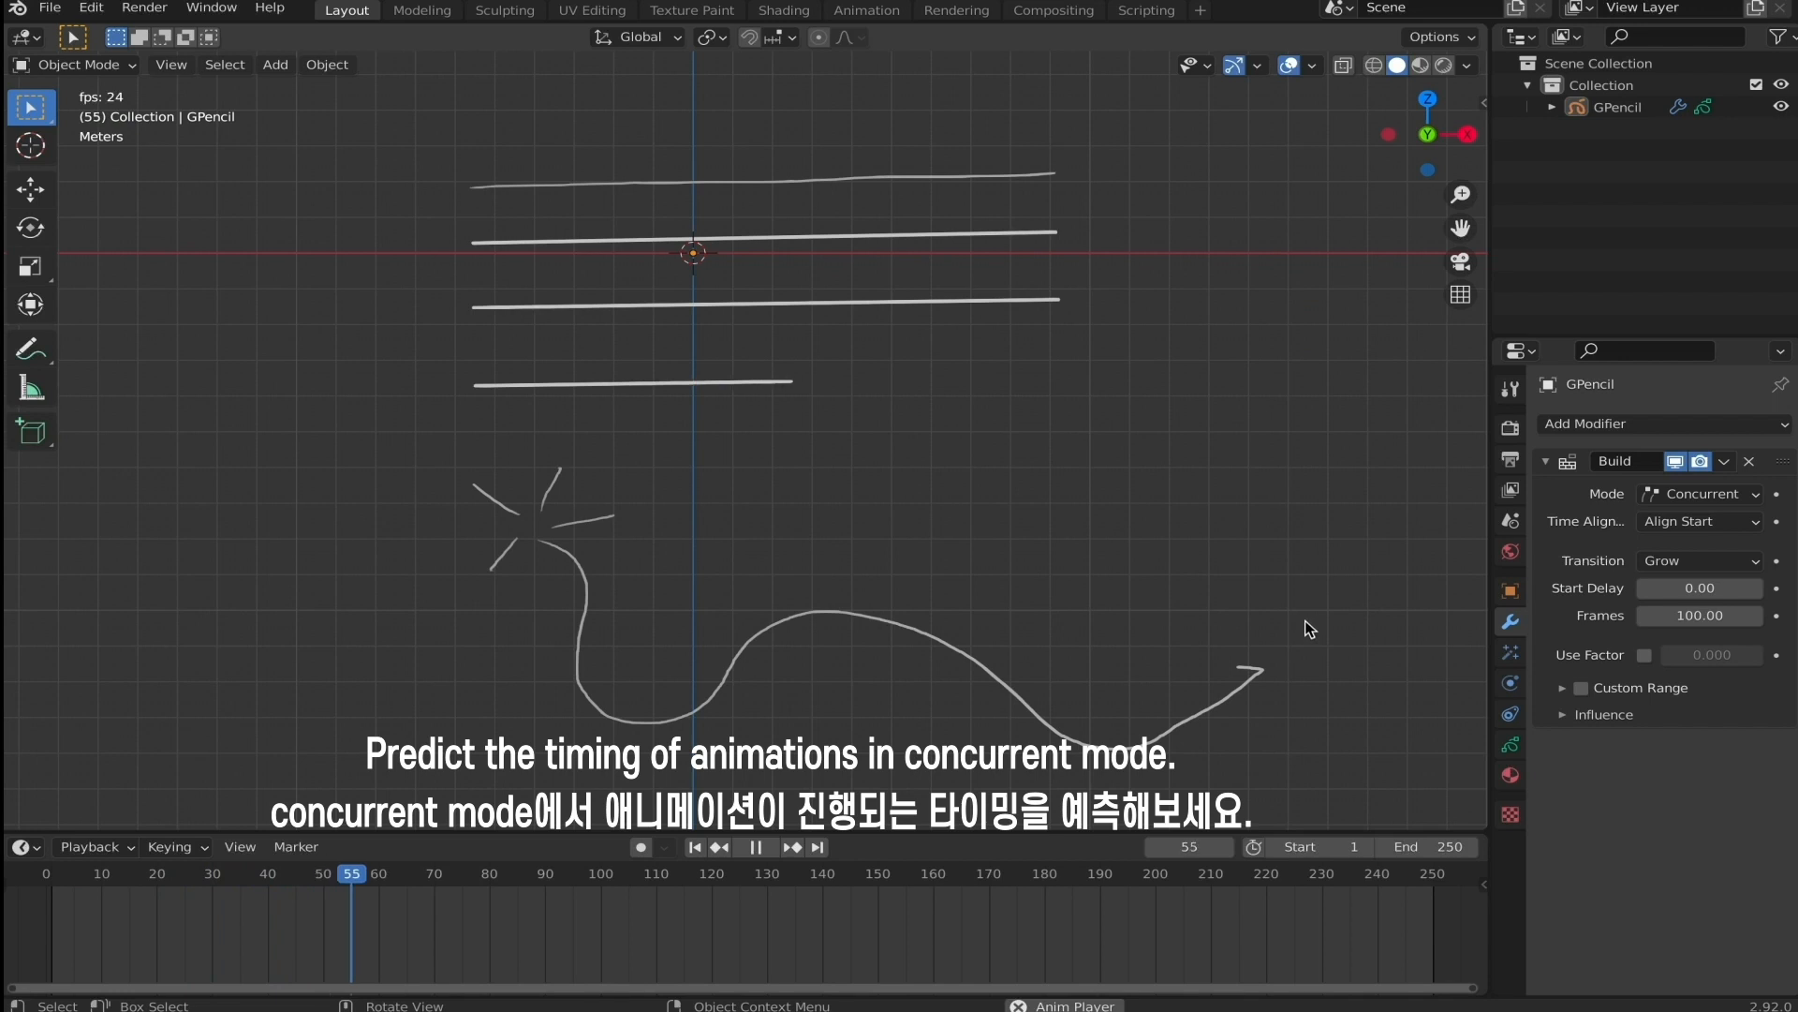
left_click_drag(576, 876, 37, 891)
key("space")
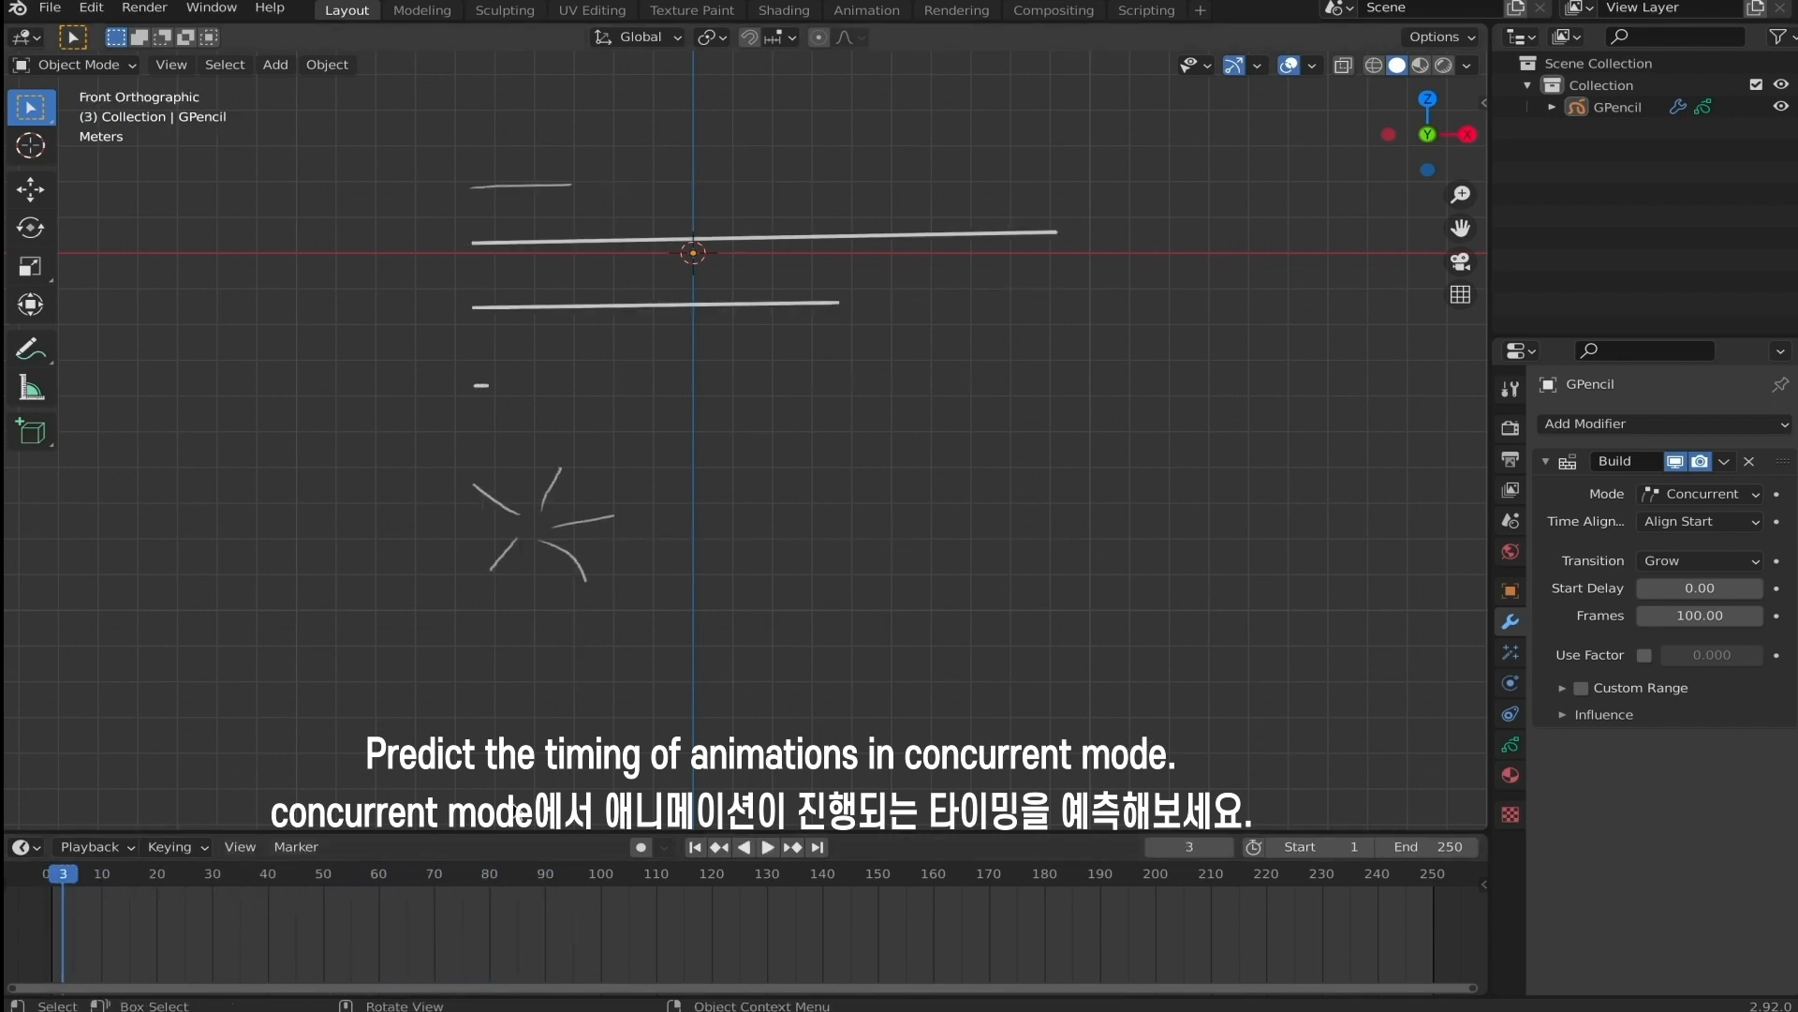
Set the Build modifier's Frames to 50 and play the animation from the first frame.
left_click(694, 847)
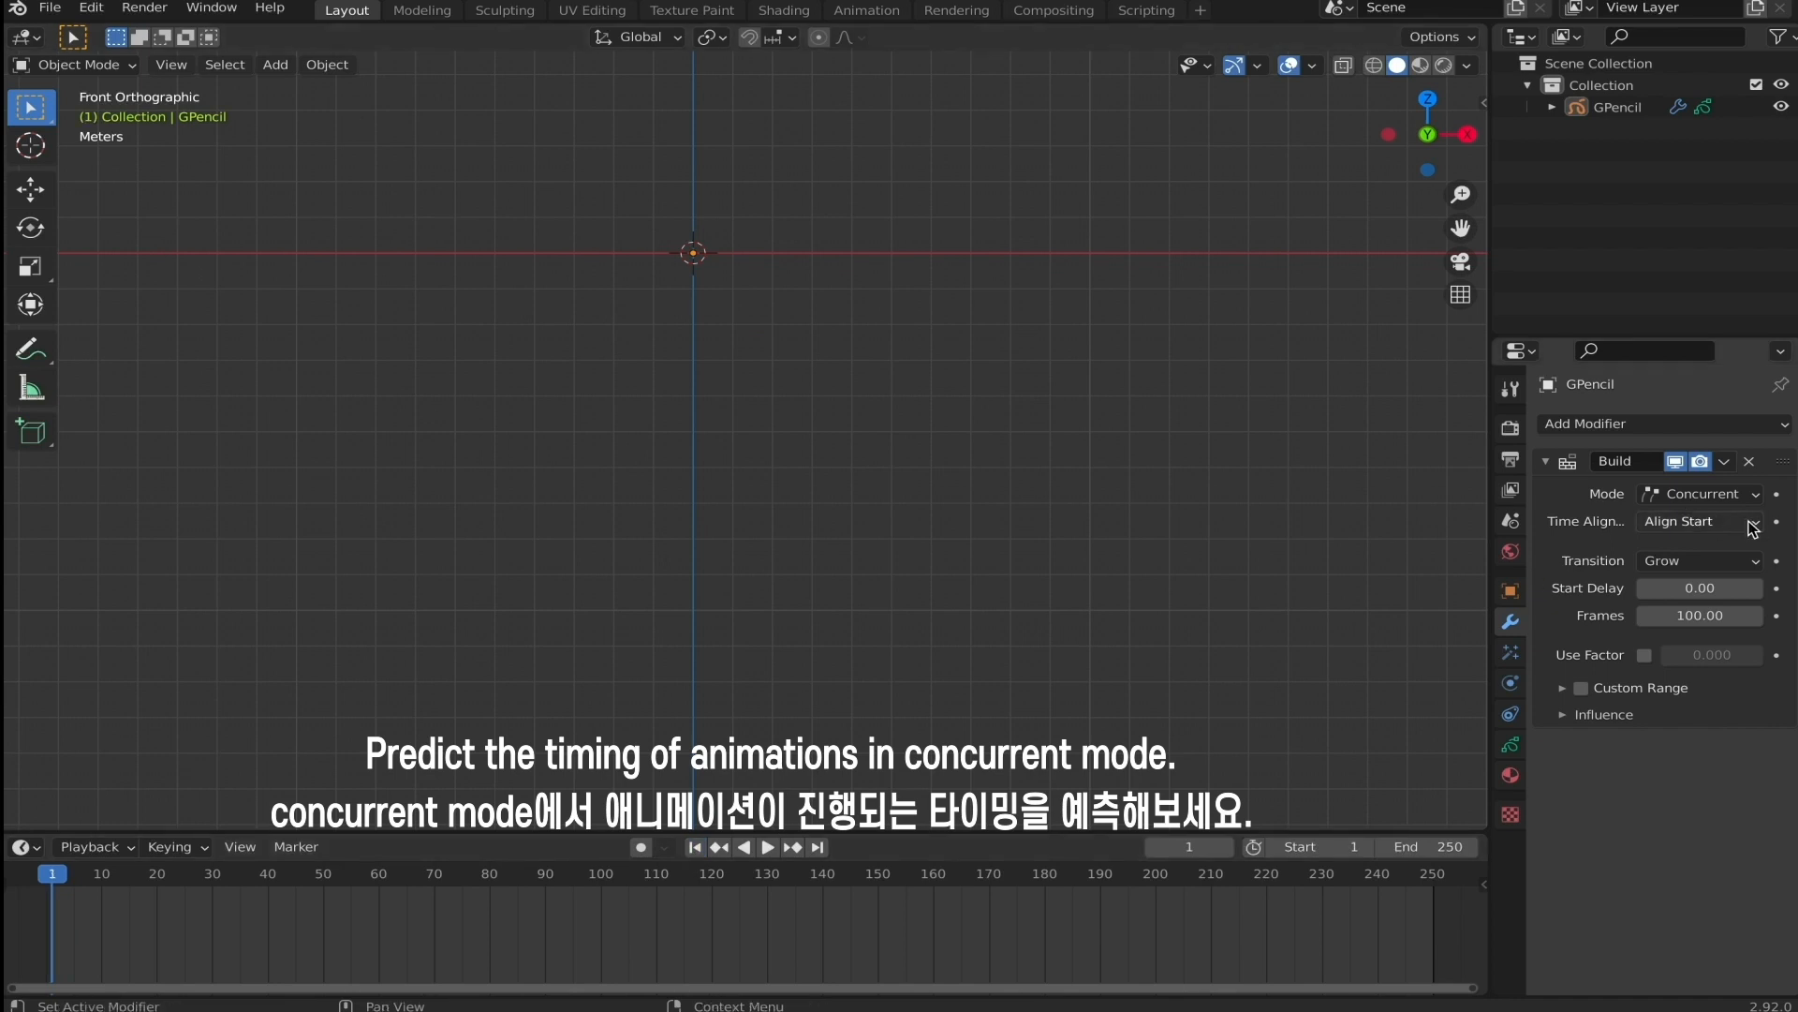
left_click(1748, 613)
key("ctrl+a")
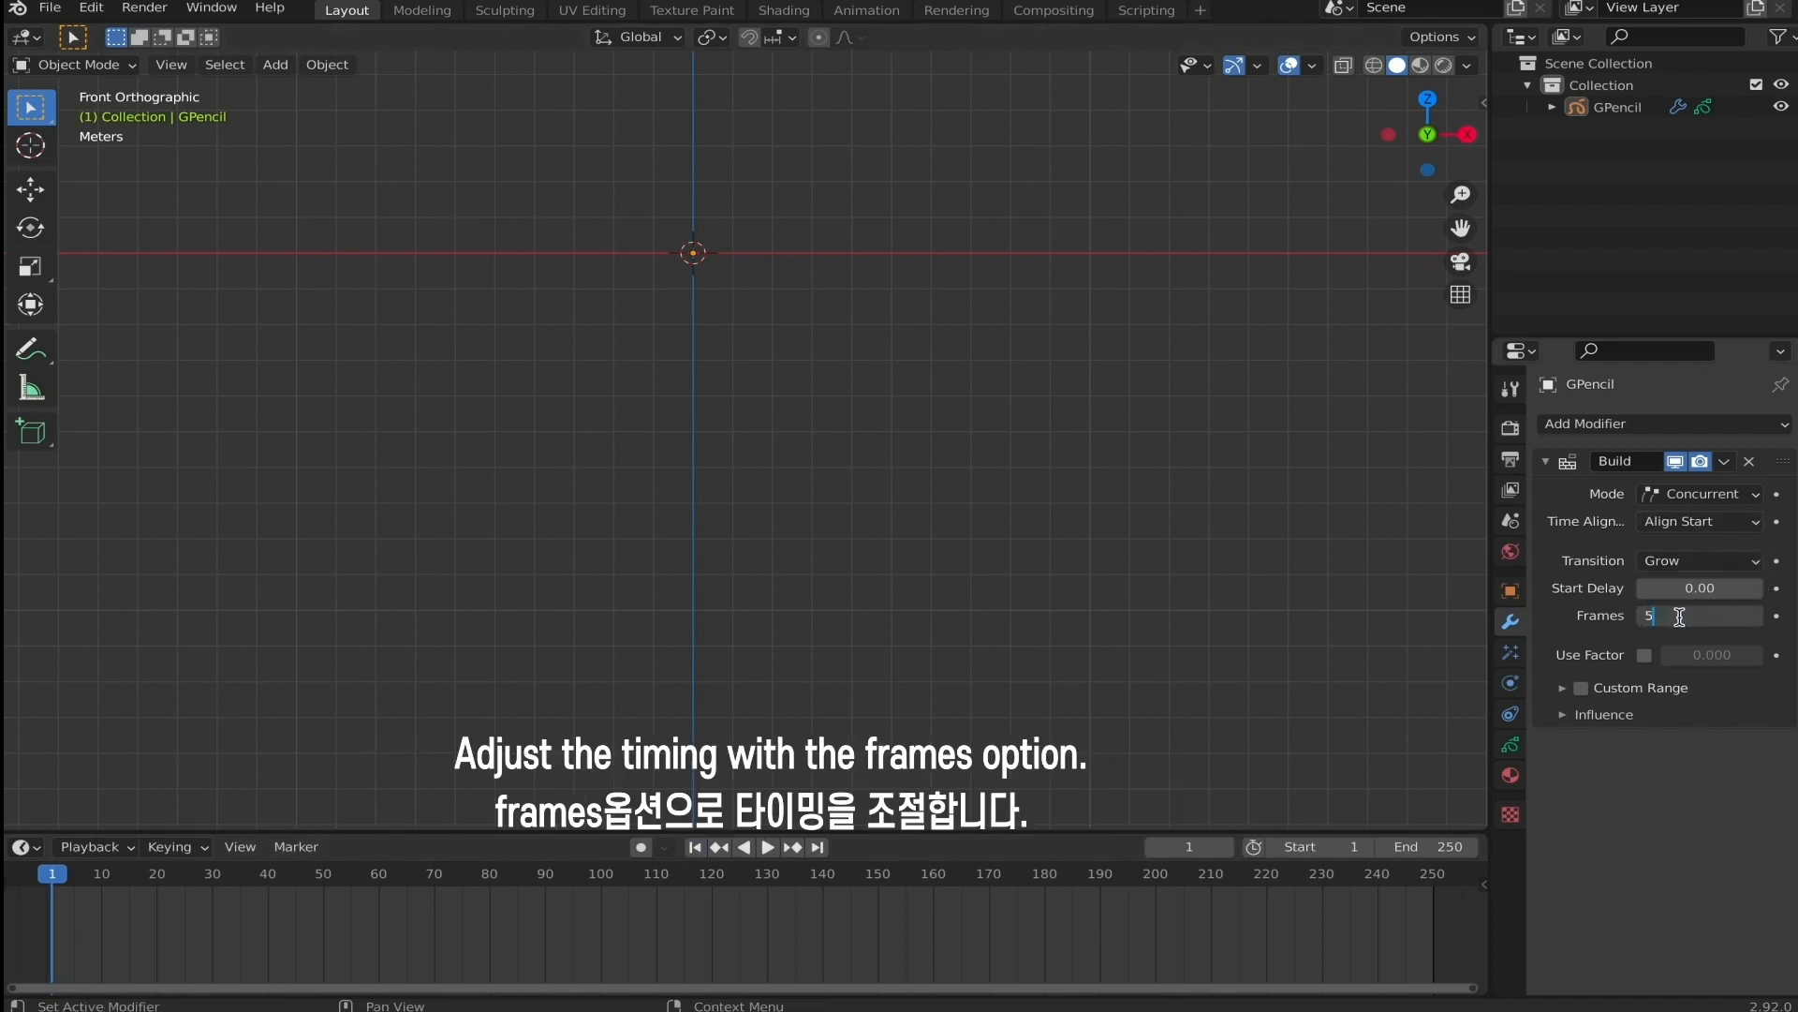
type("50")
key("Return")
key("space")
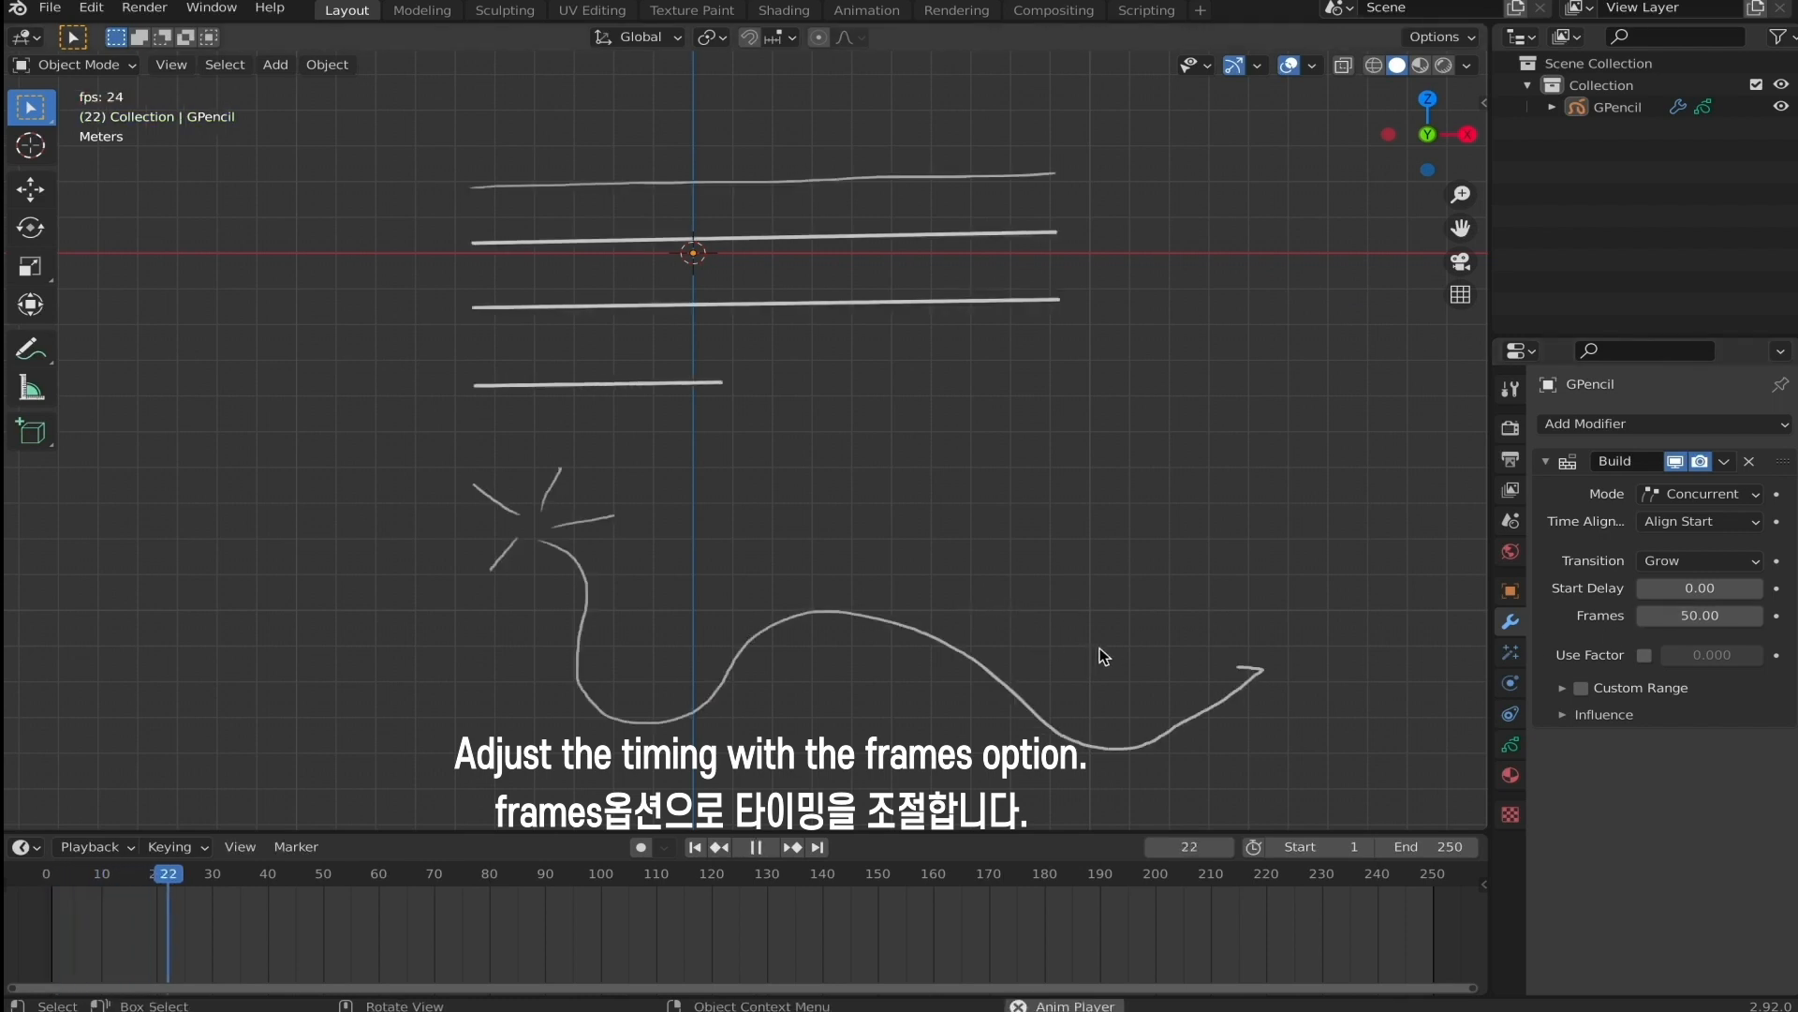
Stop playback at the first frame, duplicate the Build modifier and set the copy's Transition to Fade.
key("space")
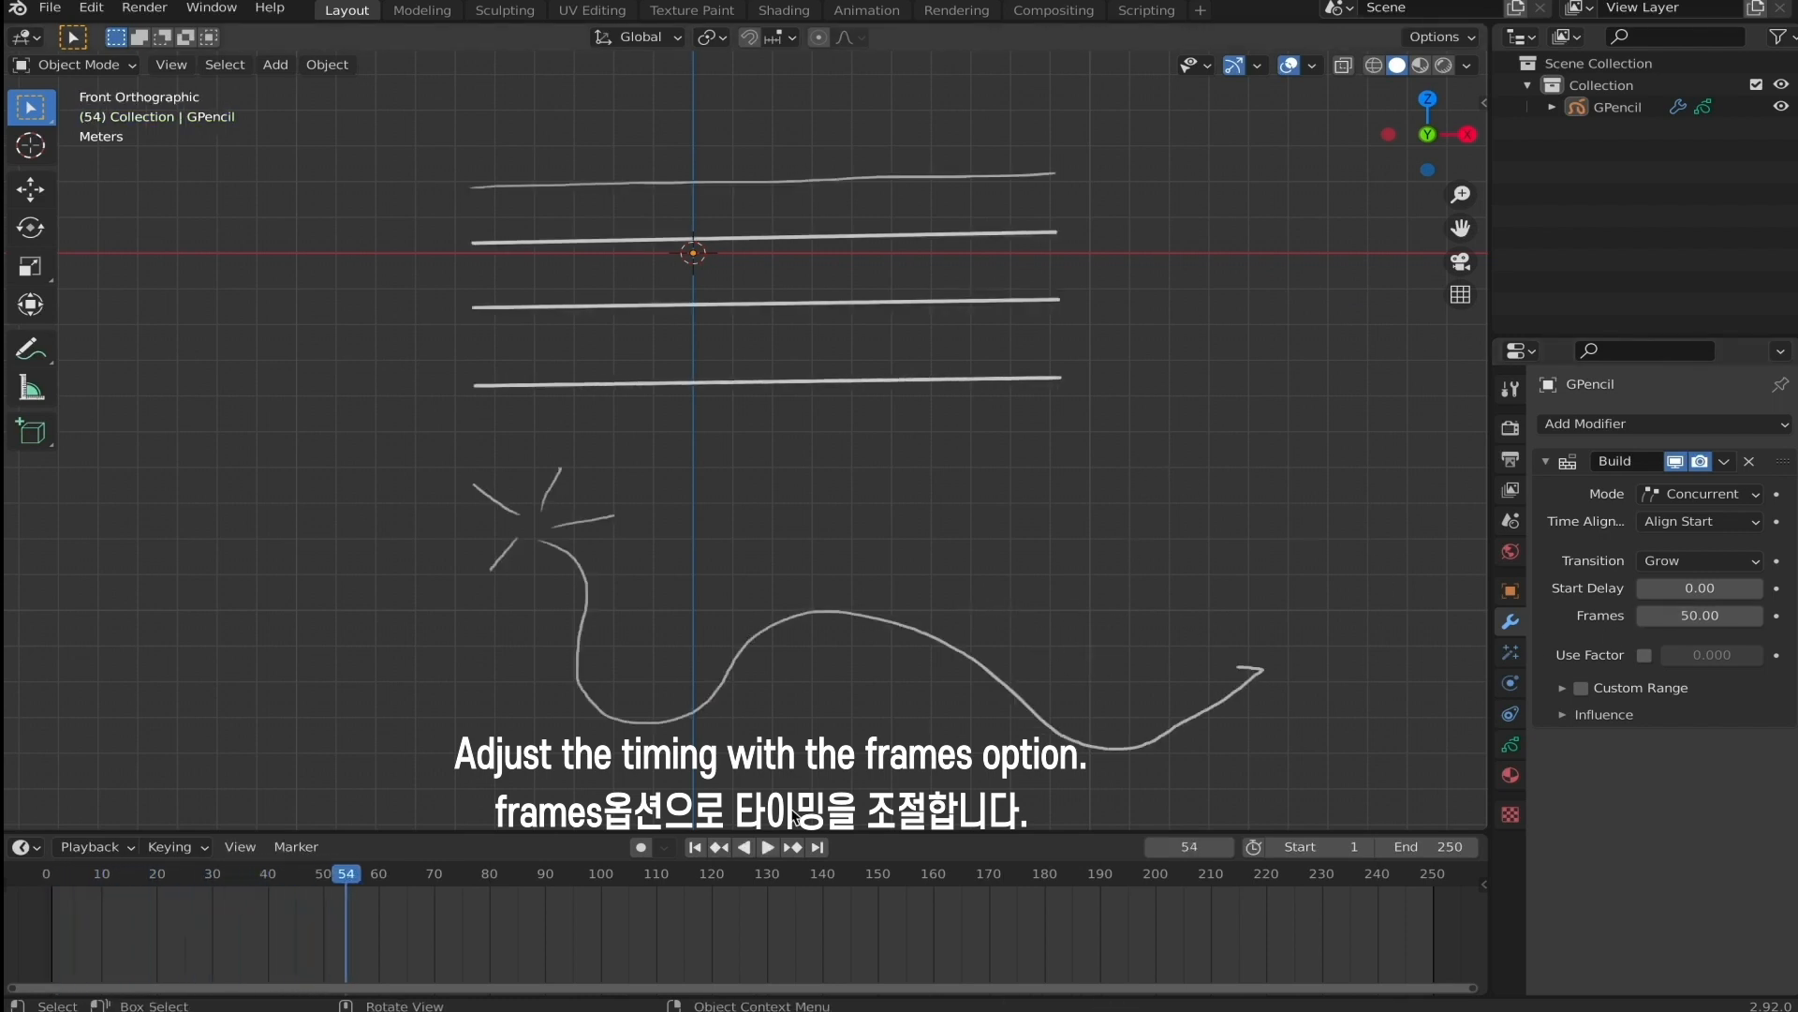
left_click(695, 847)
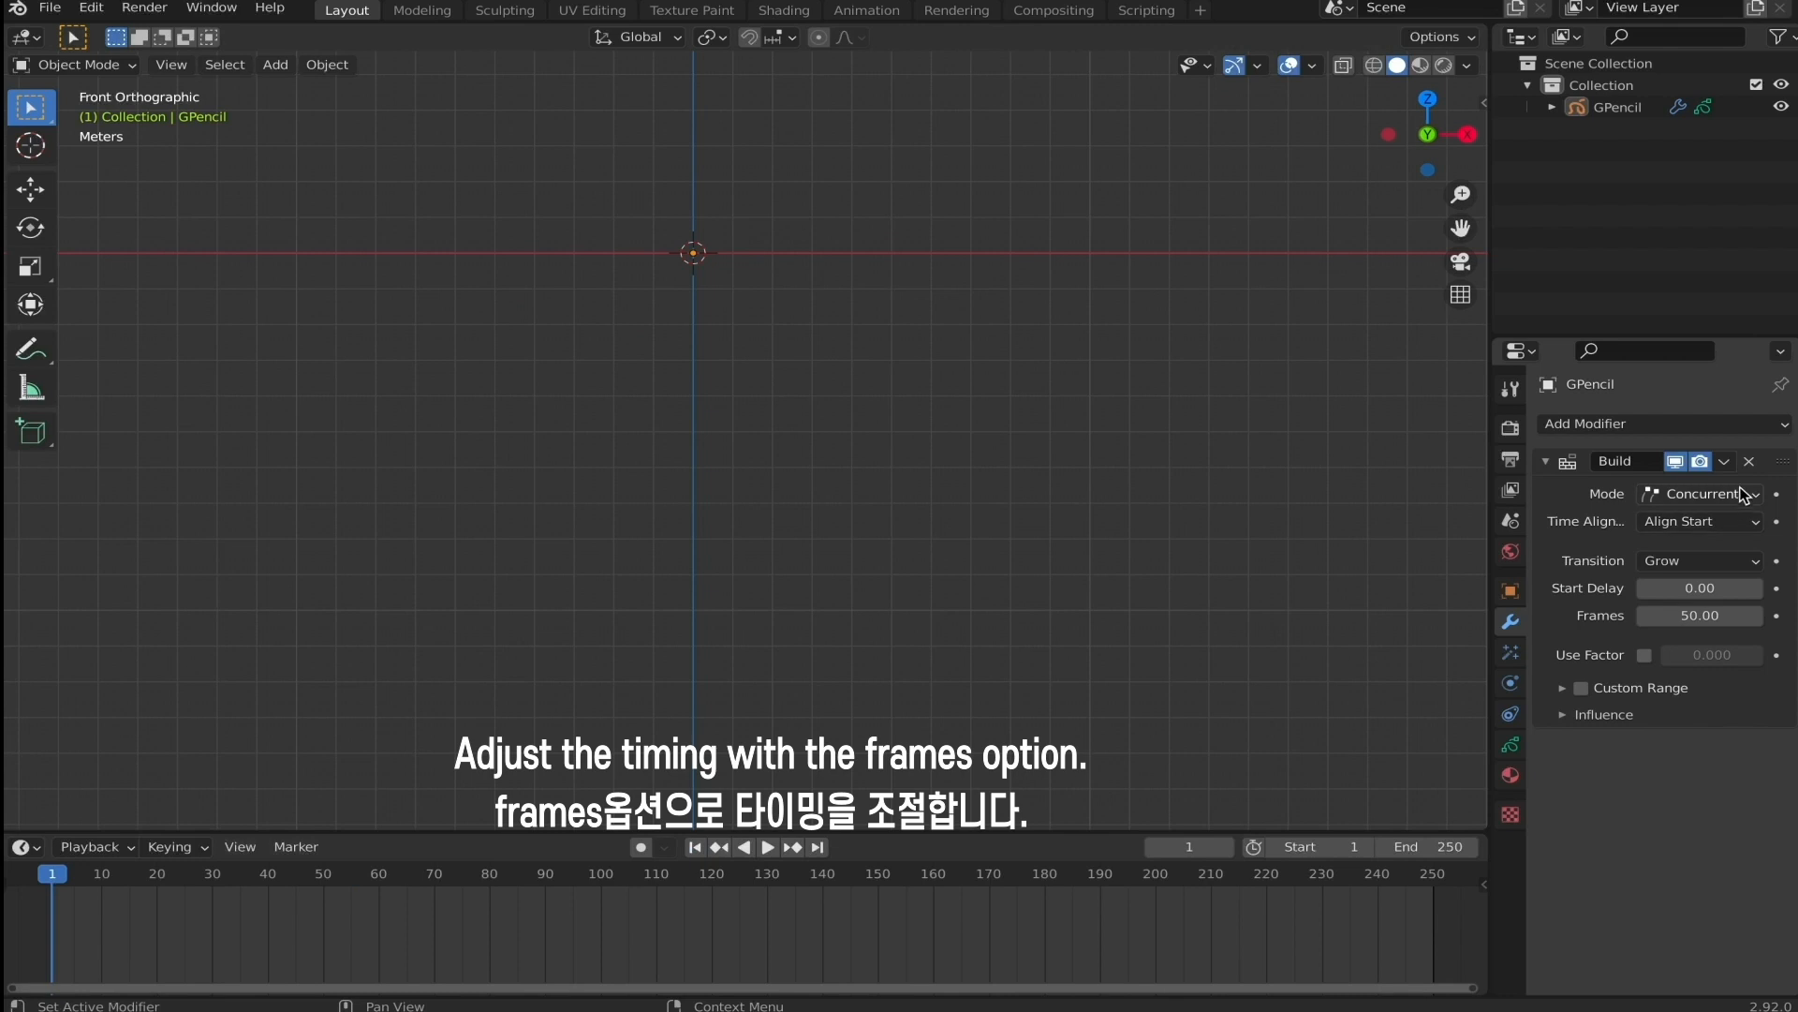
left_click(1725, 461)
left_click(1717, 501)
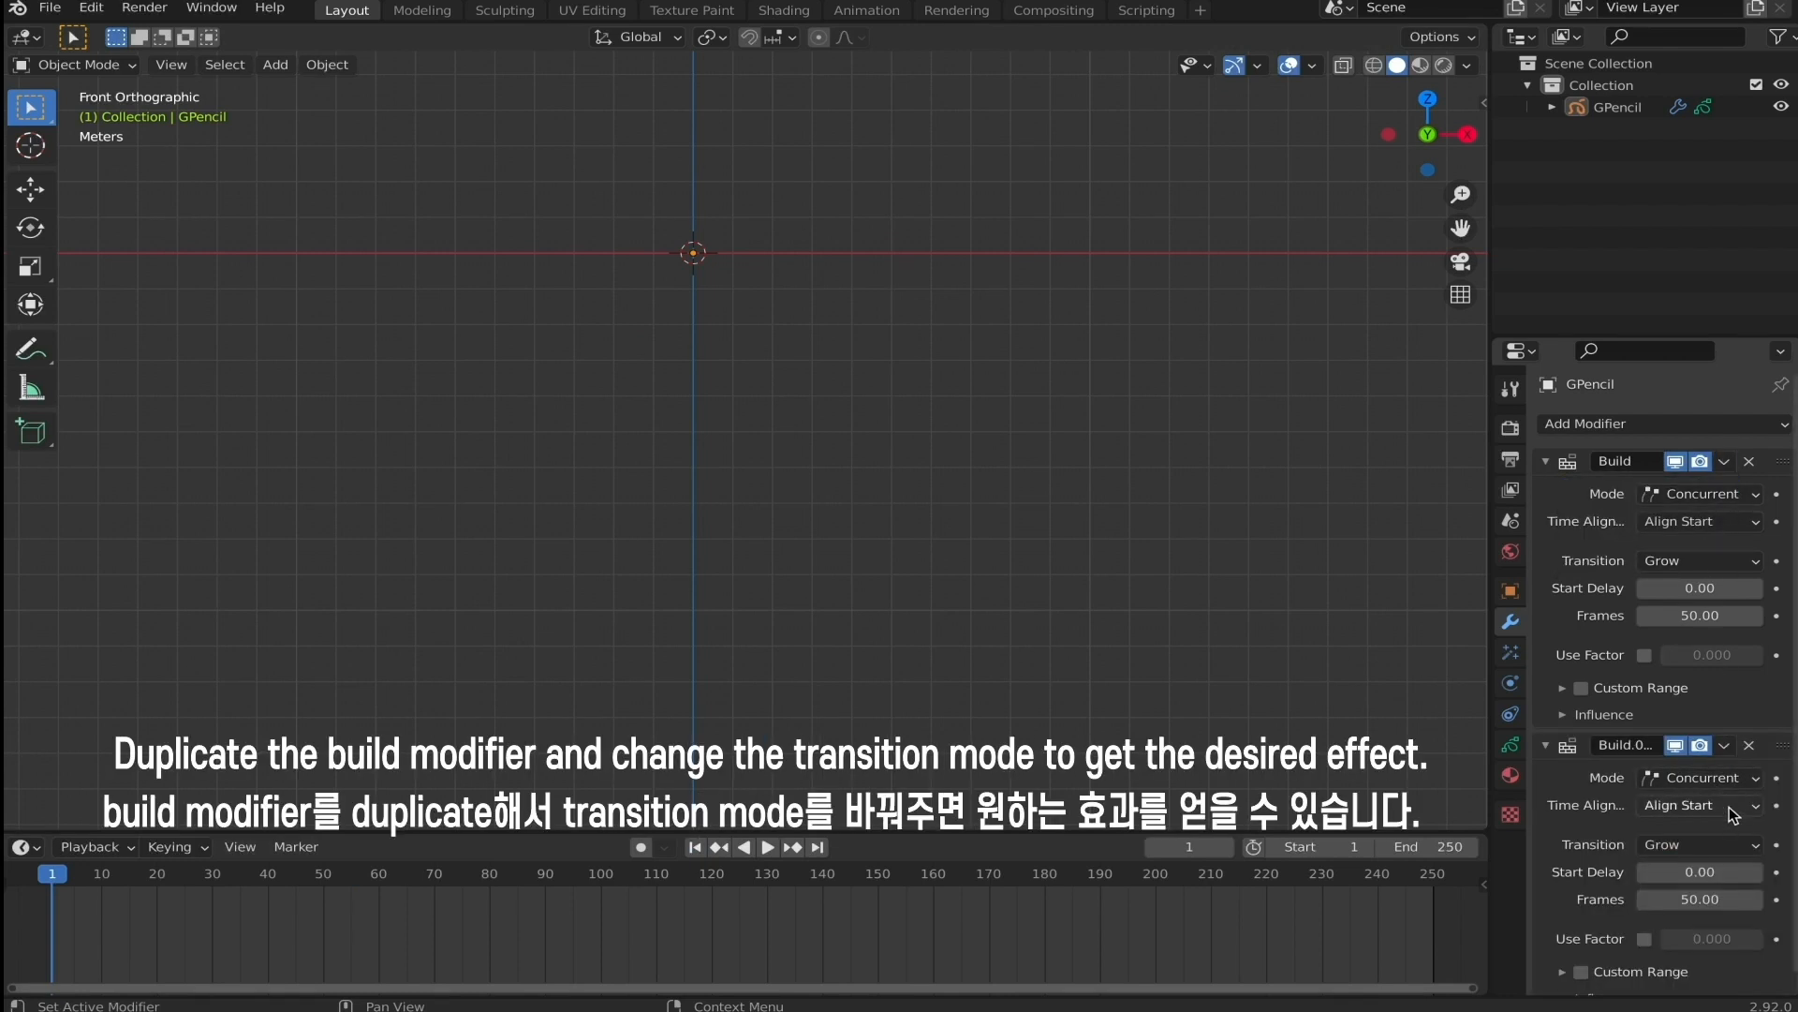
left_click(1736, 846)
left_click(1707, 918)
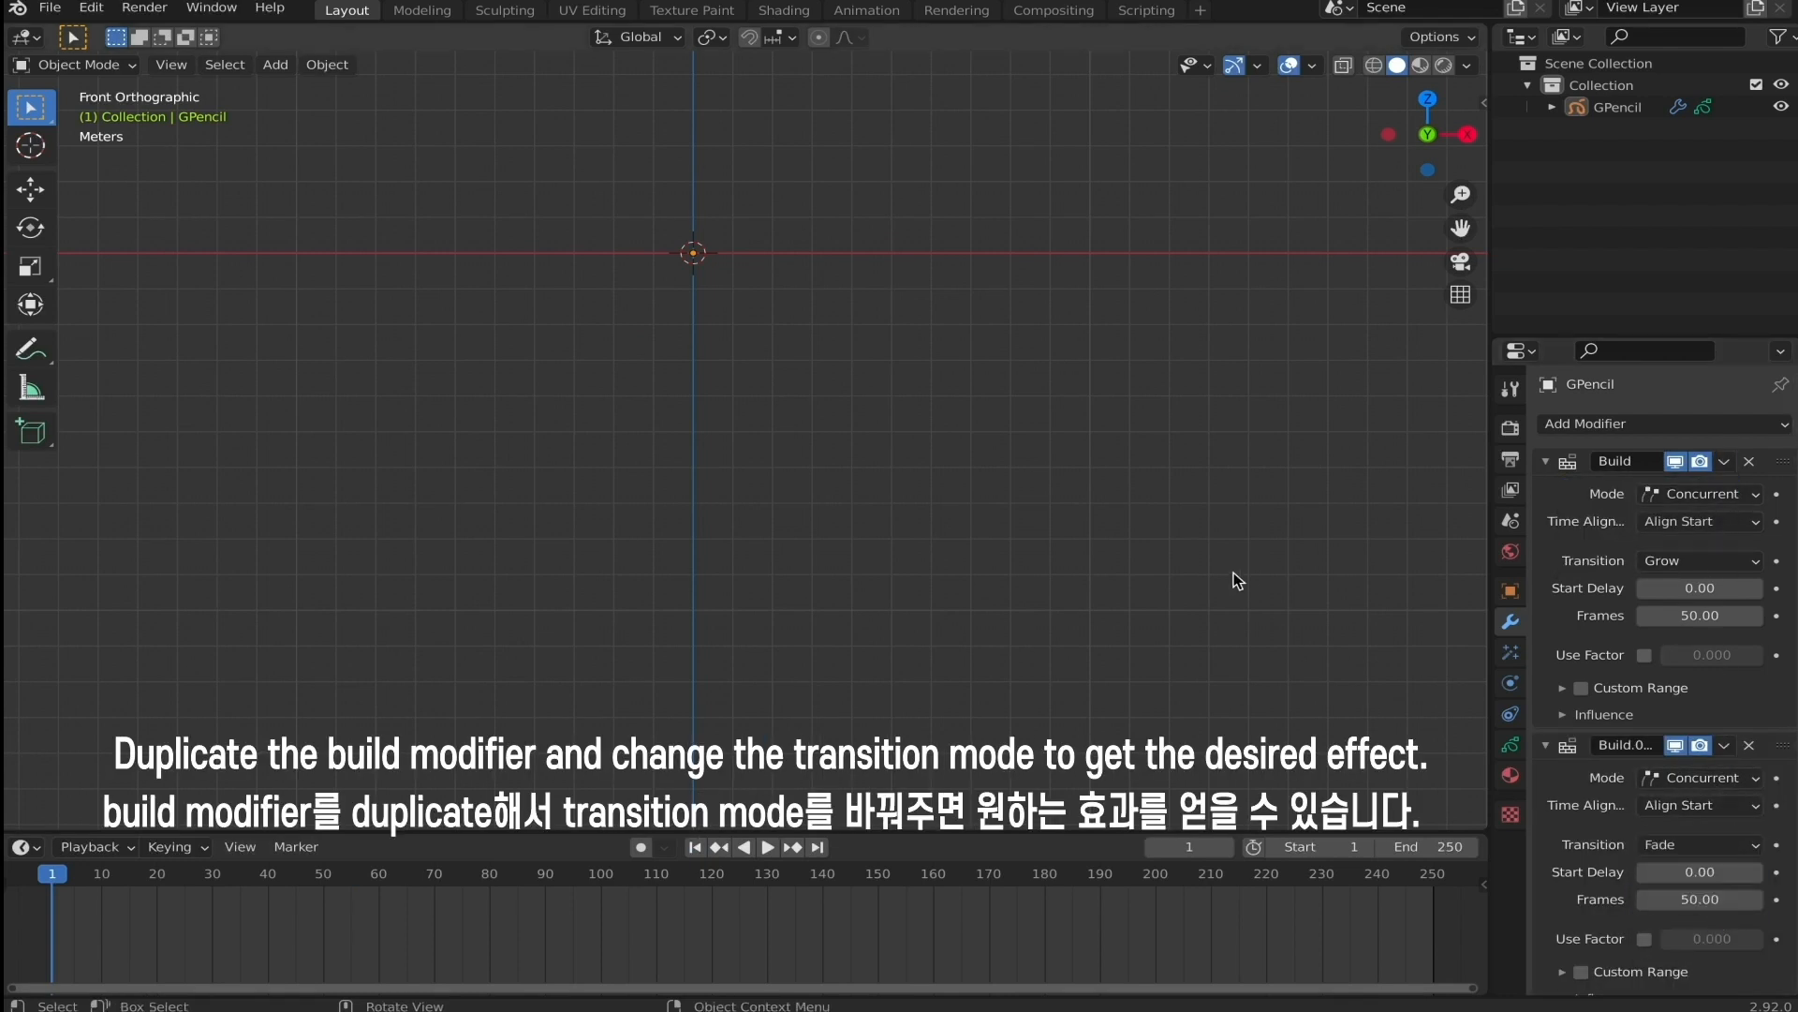
Replay the combined Grow and Fade animation several times from the start, finally with the viewport overlays hidden.
key("space")
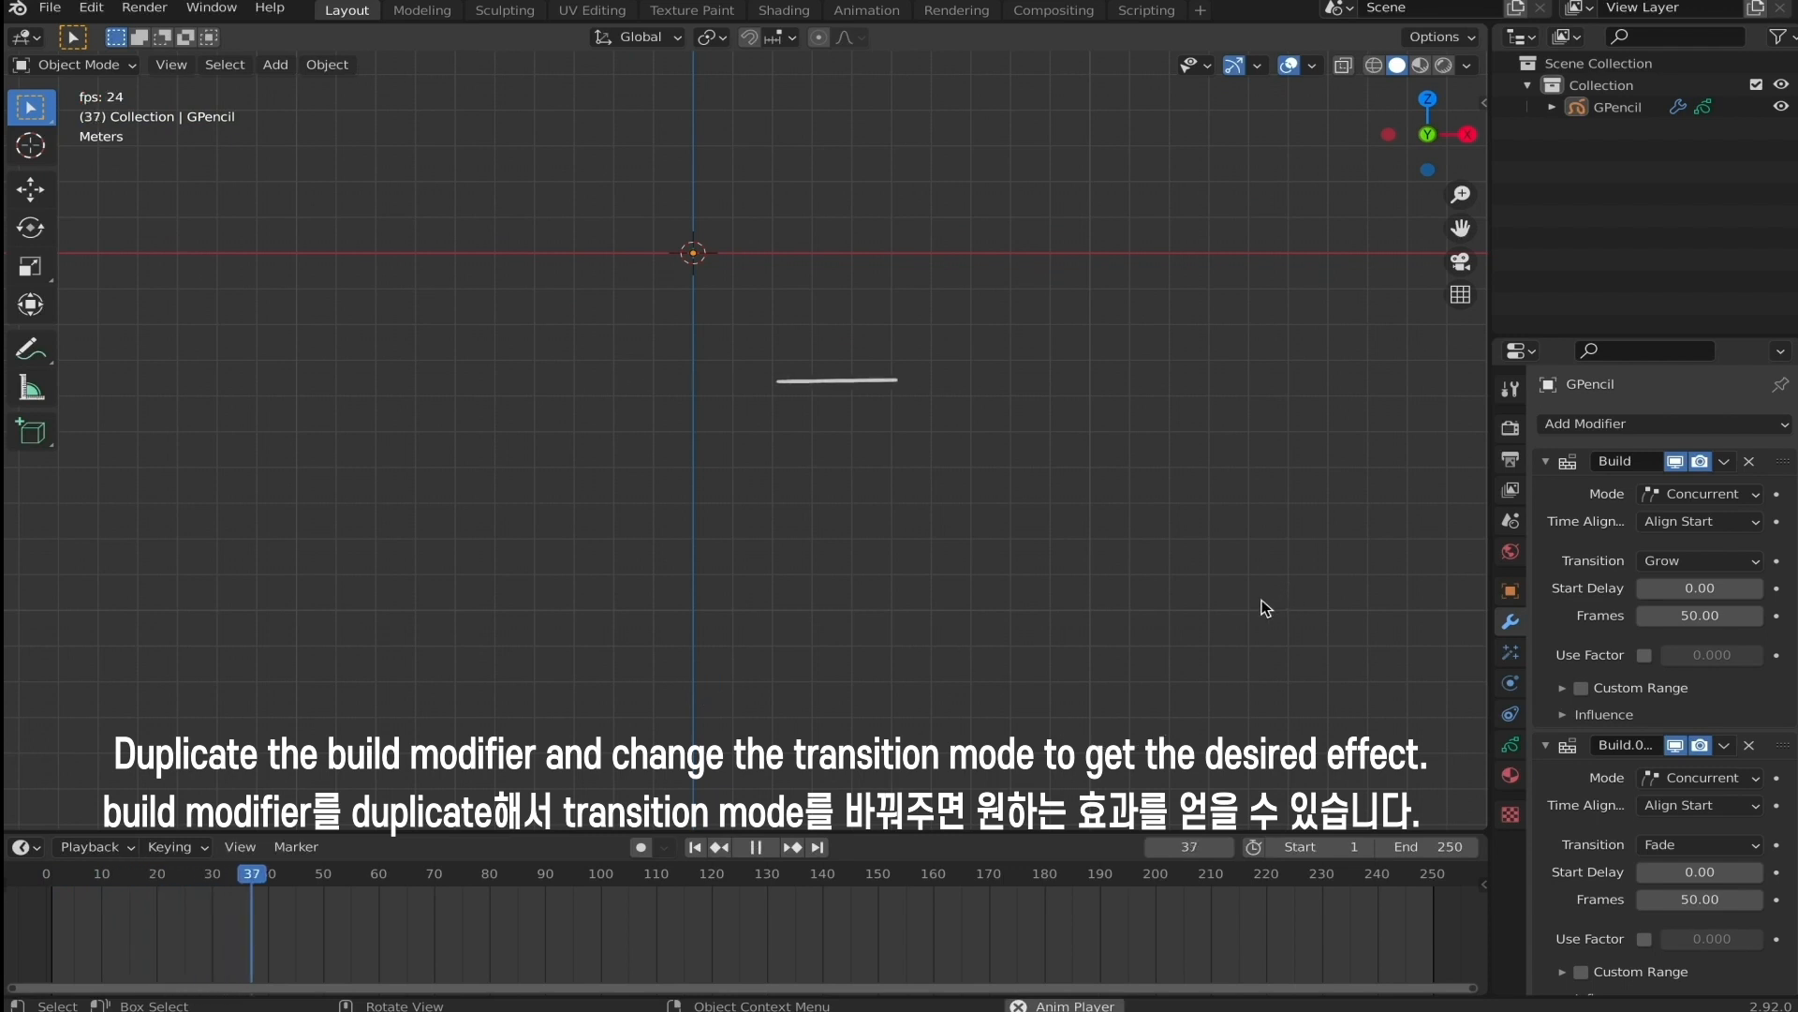
key("space")
left_click_drag(225, 878, 58, 892)
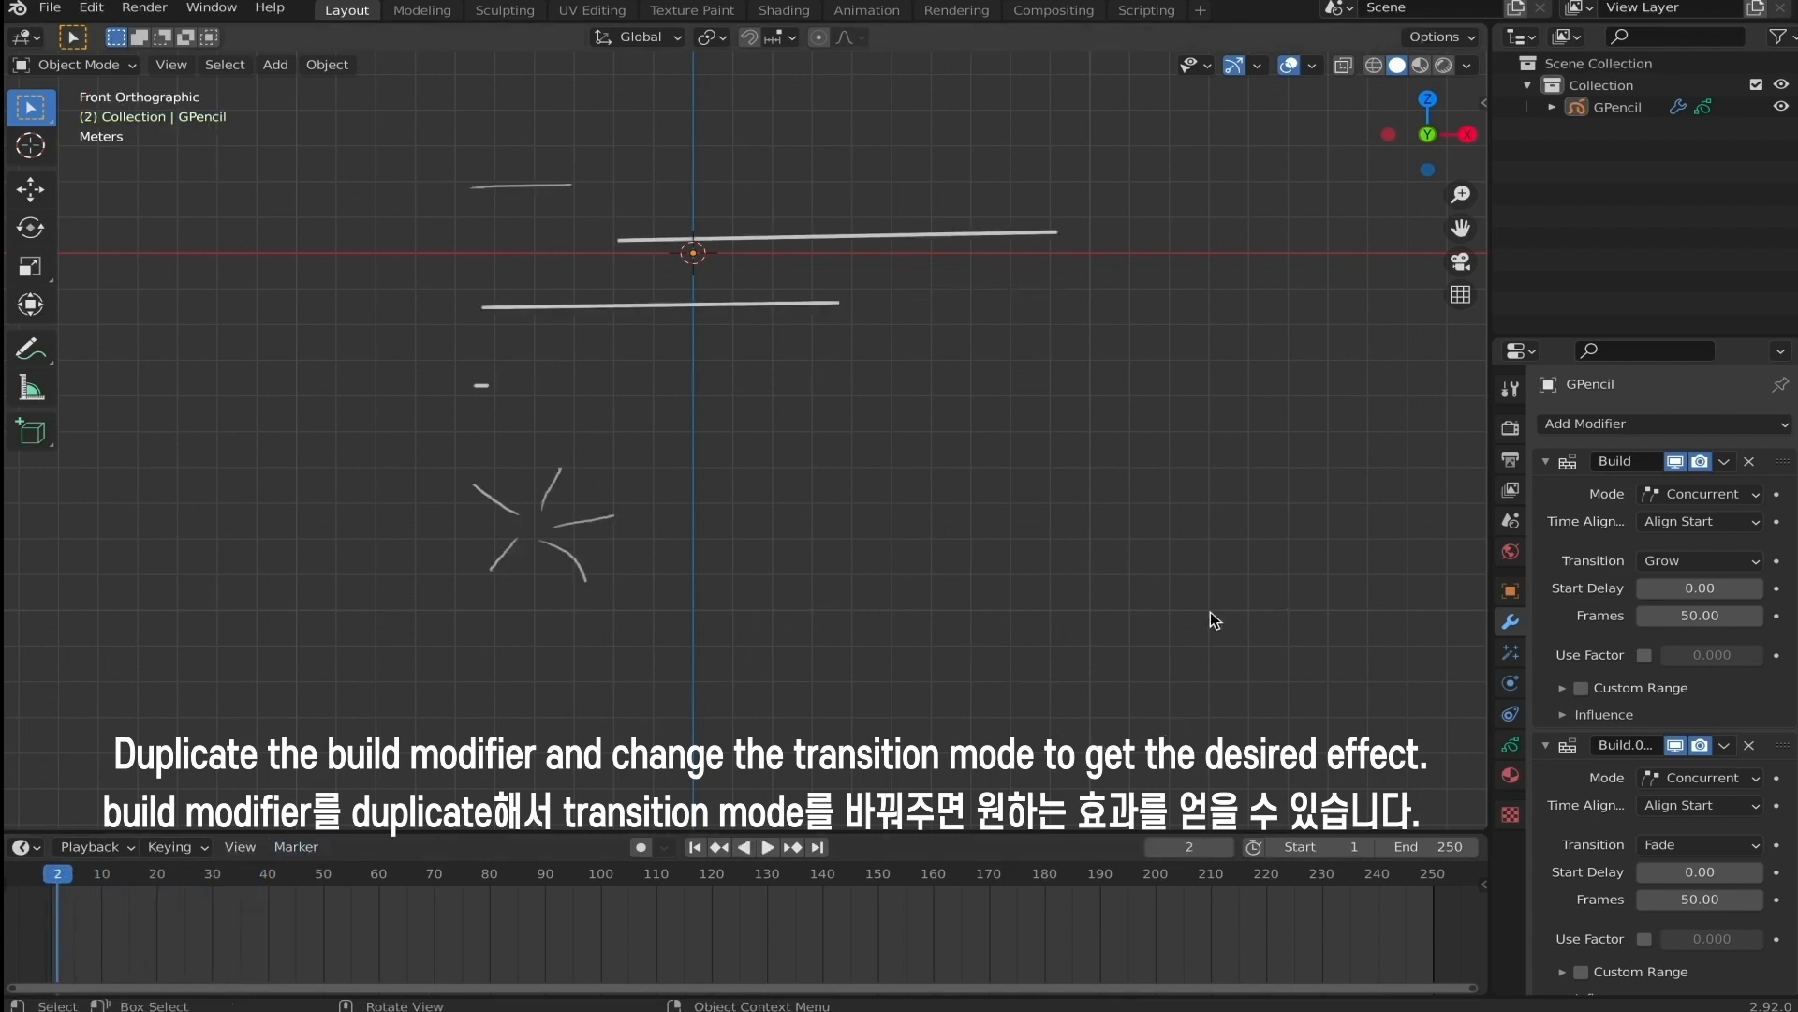
key("space")
key("space")
left_click(695, 848)
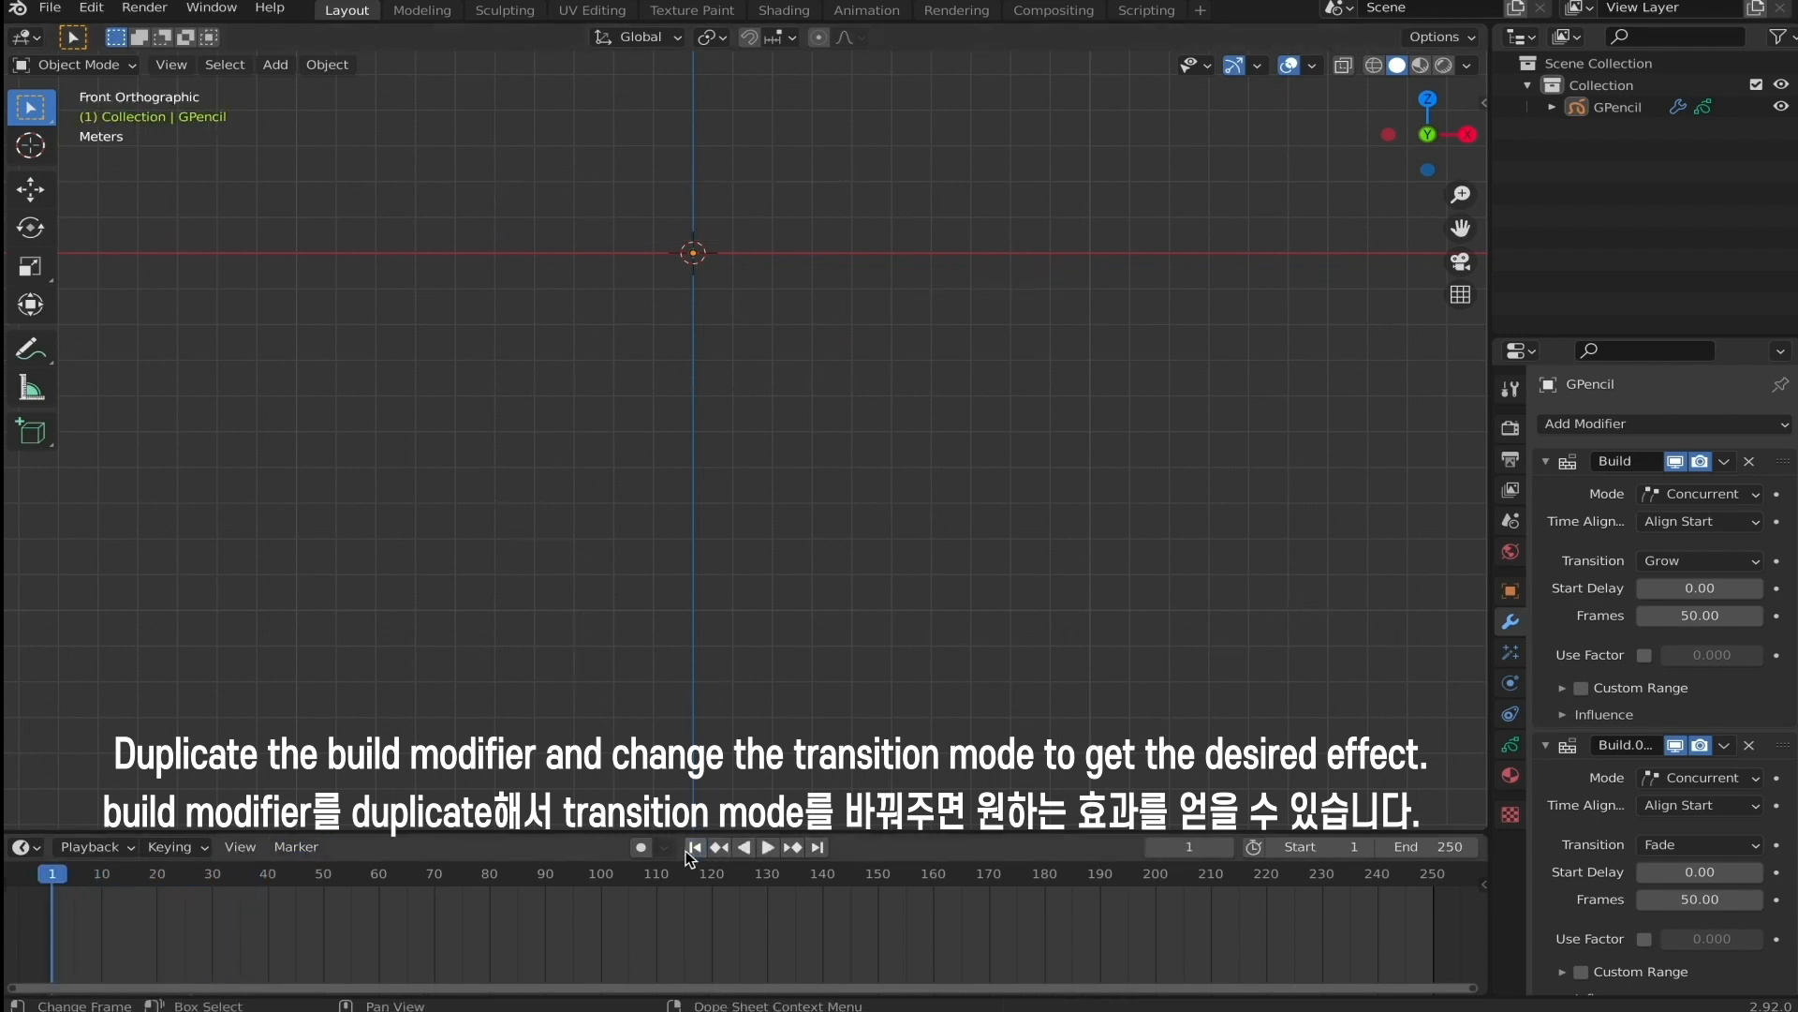
key("space")
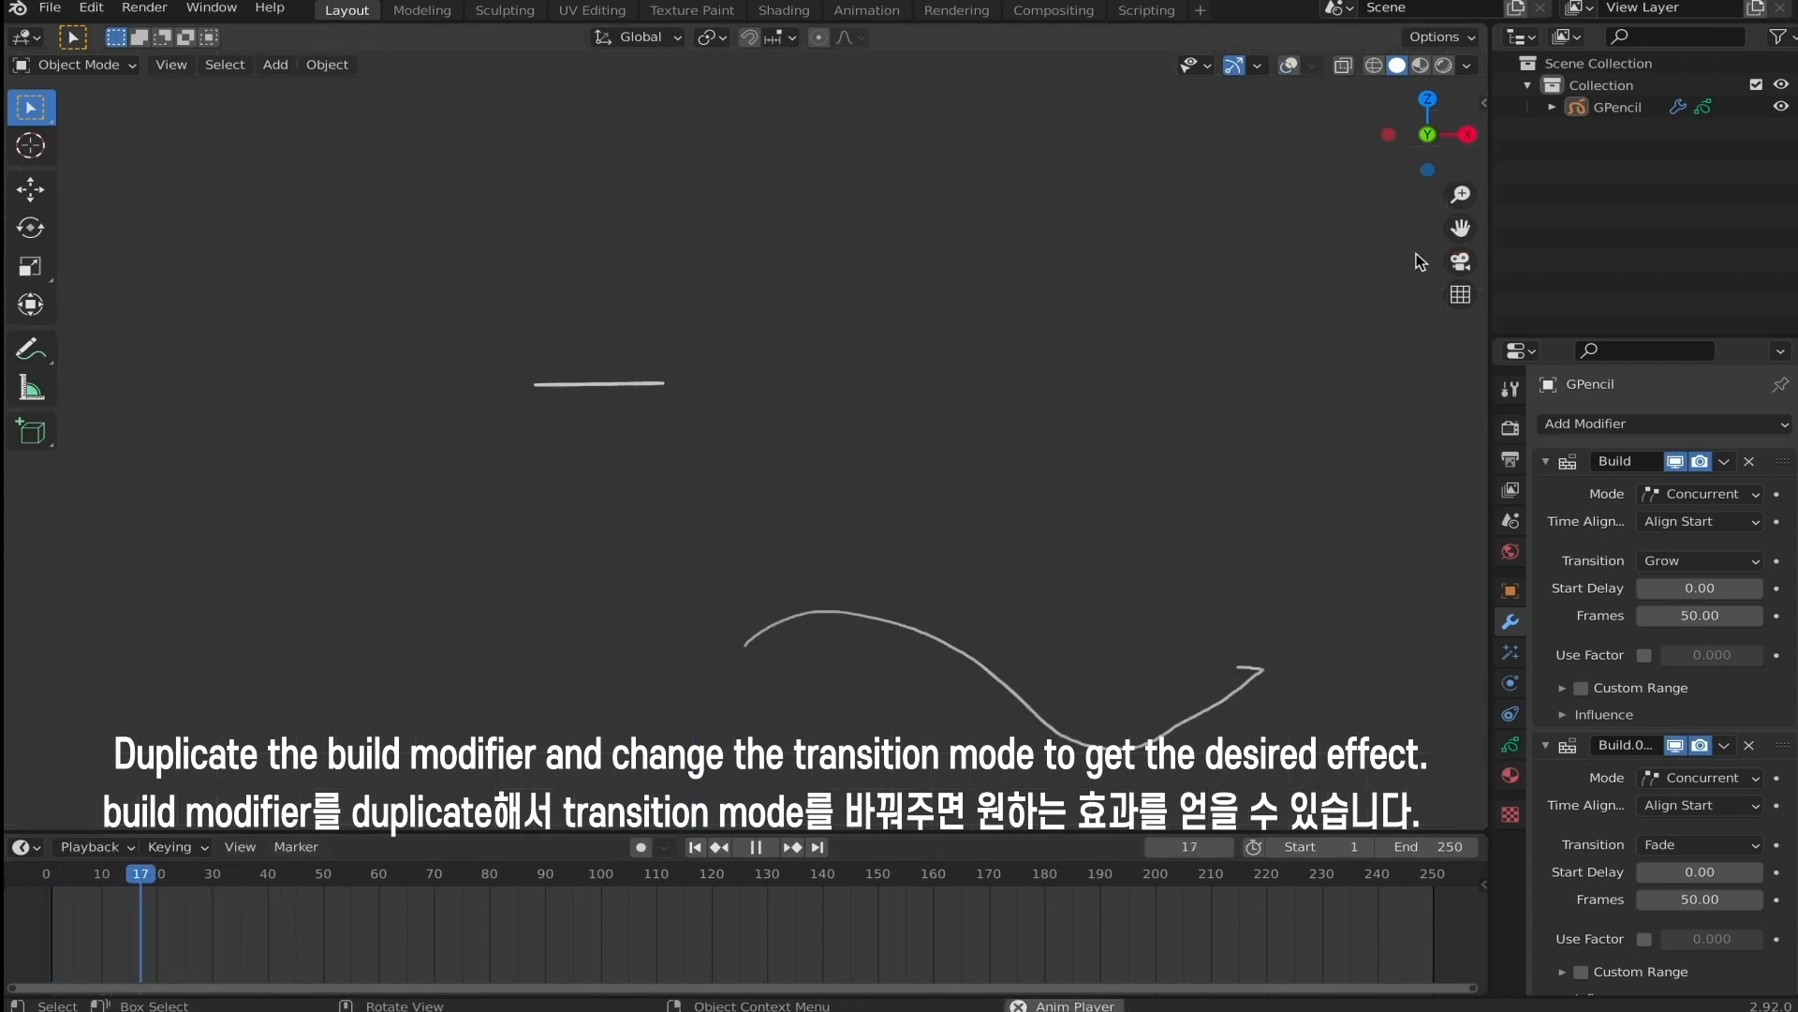
key("space")
left_click_drag(245, 879, 57, 879)
key("space")
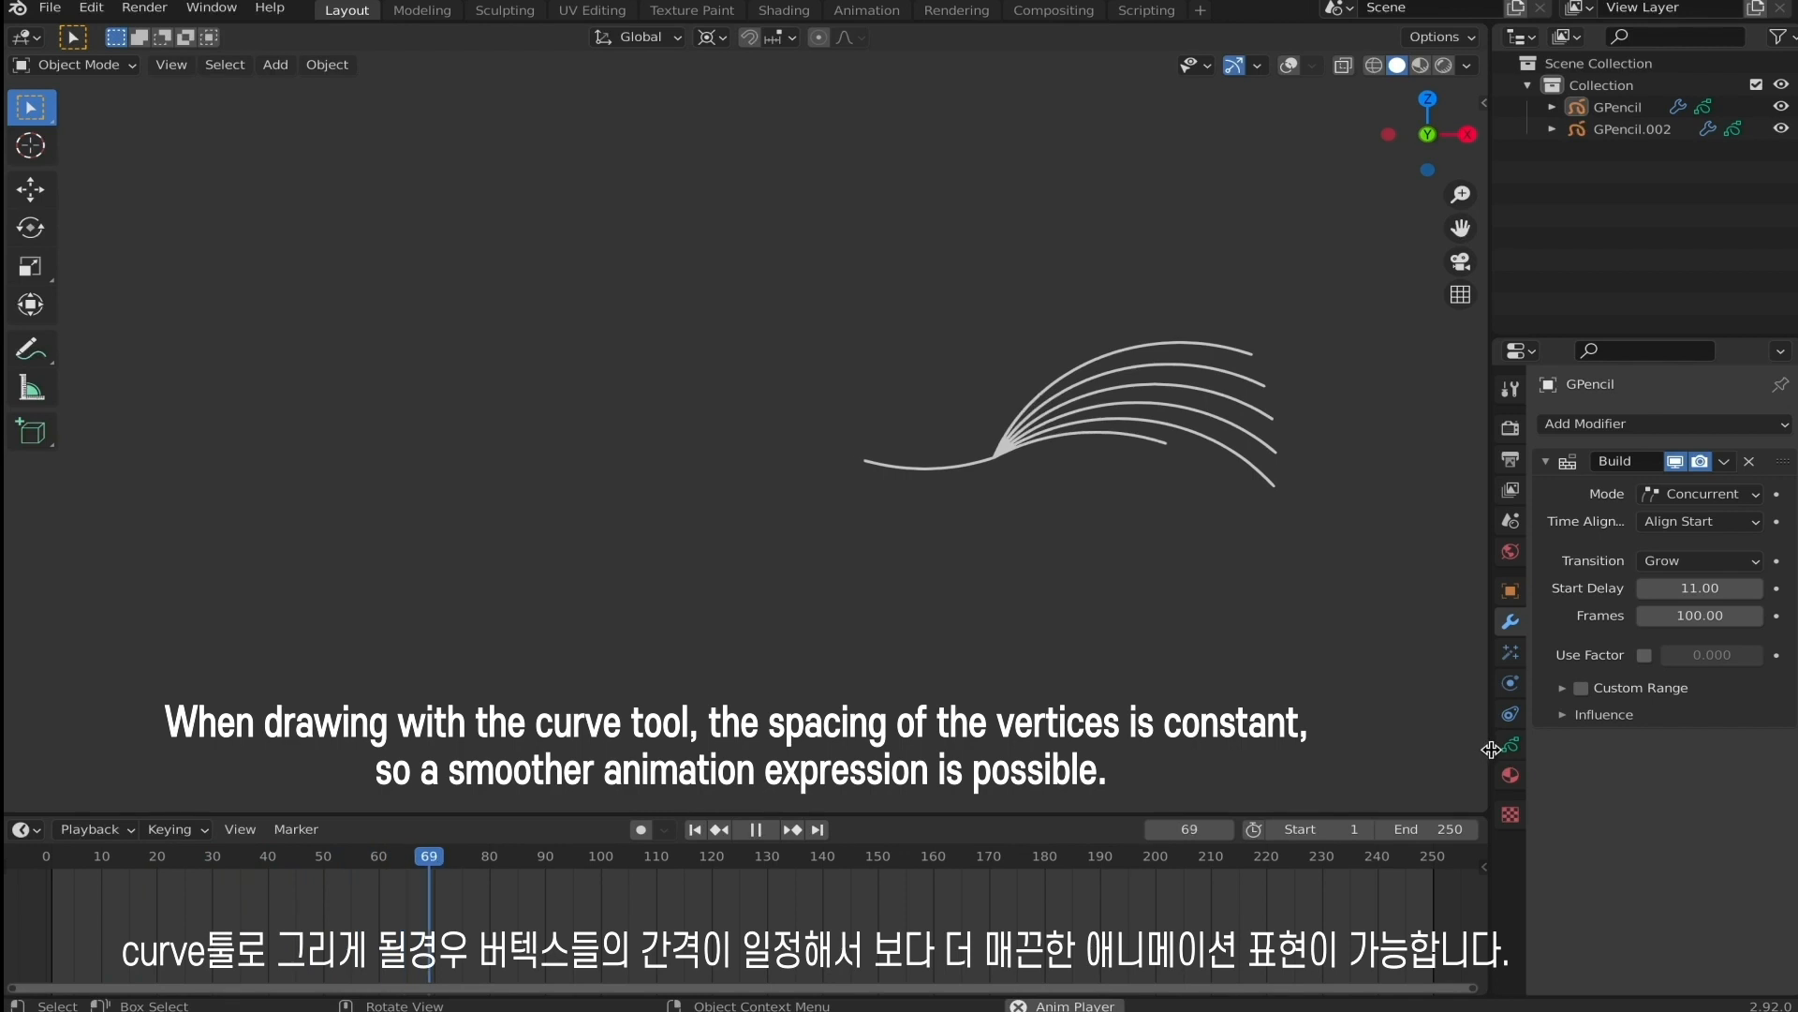
Stop the playback, select the fan of curved strokes and inspect it with the viewport overlays temporarily shown.
key("space")
mouse_move(1219, 570)
middle_mouse_down("ctrl")
mouse_move(1194, 523)
mouse_move(793, 575)
middle_mouse_up("ctrl")
left_click(840, 475)
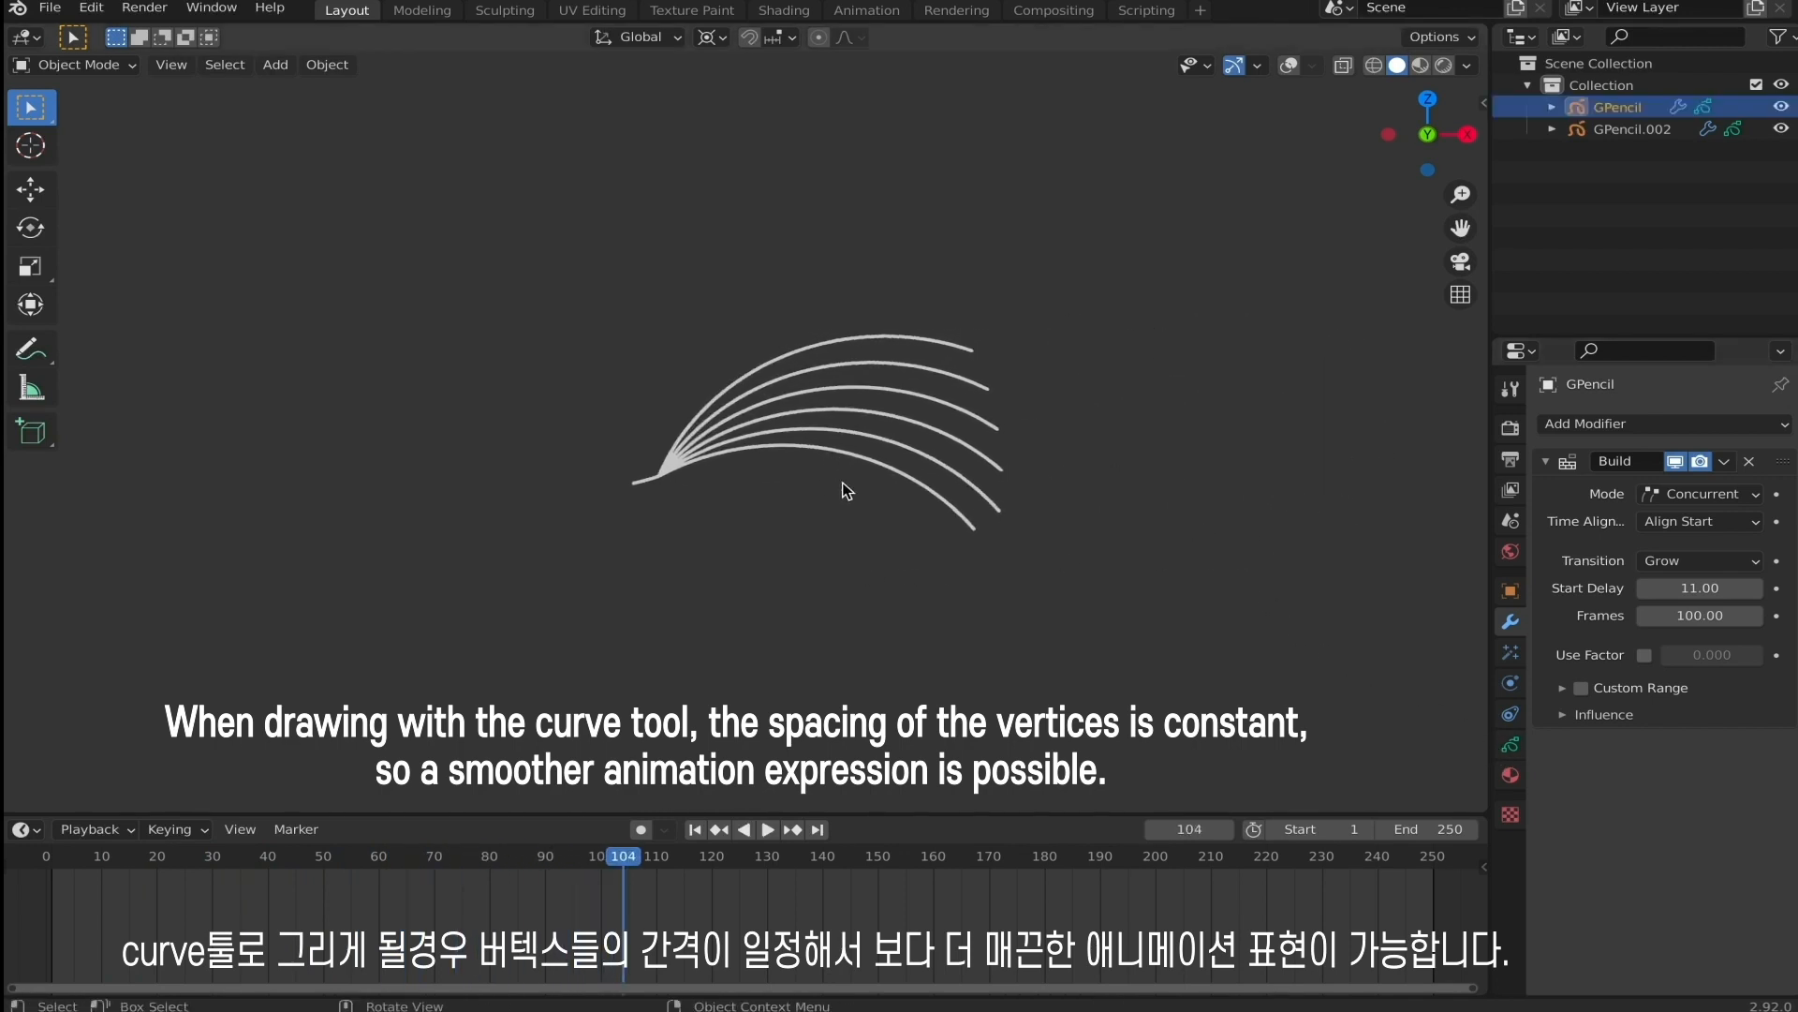
left_click(1290, 64)
scroll(1066, 438, "up", 3)
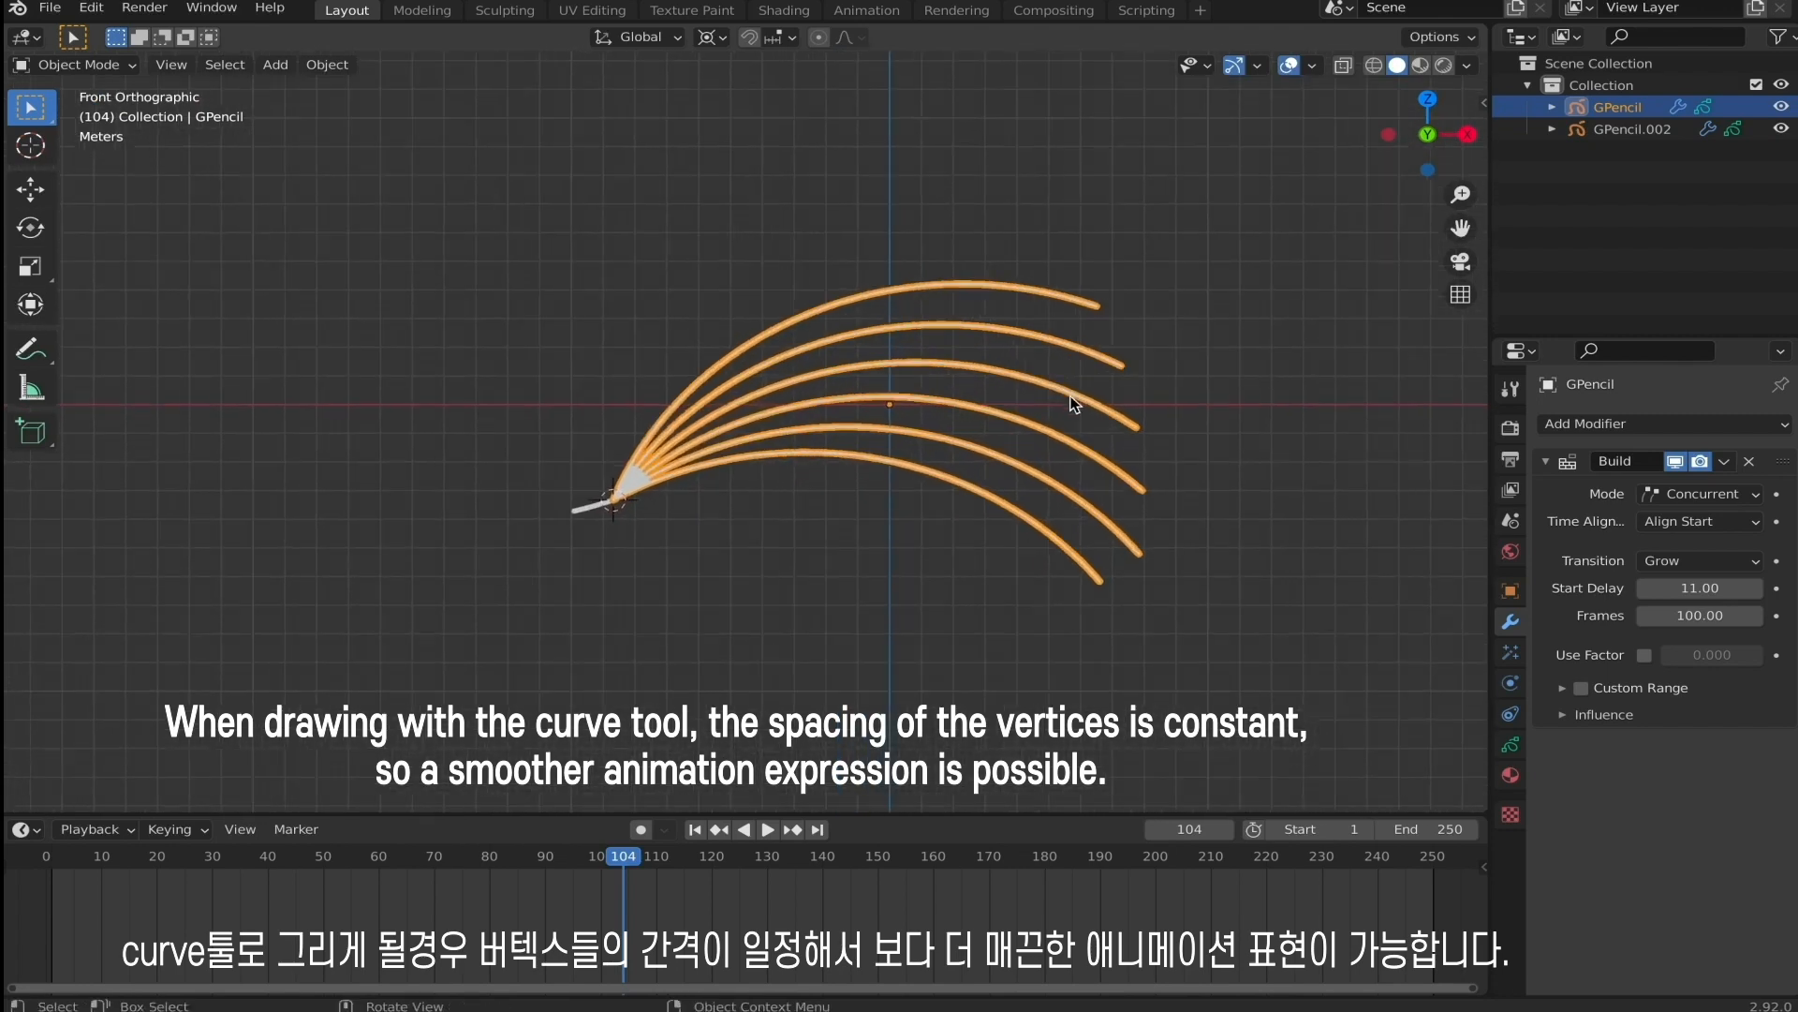
left_click(1289, 64)
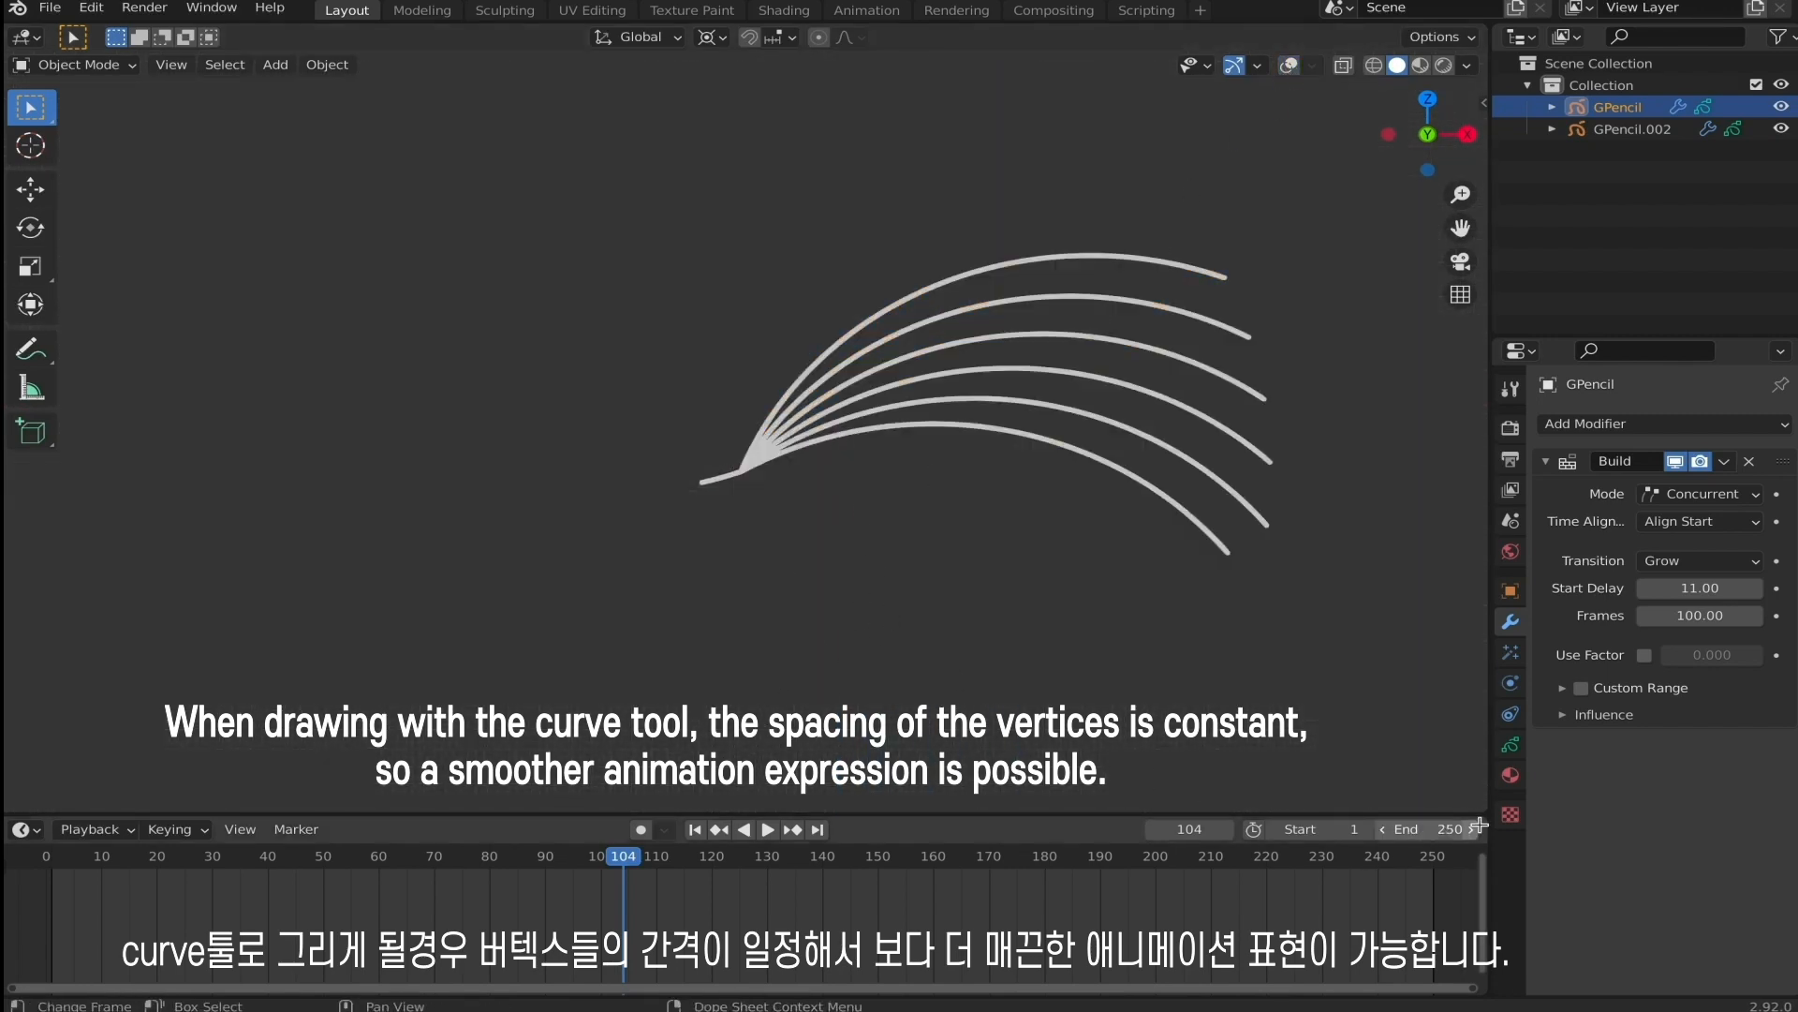
Split the timeline area in two, make the new part a Dope Sheet in Grease Pencil mode and play from the start.
left_click_drag(1478, 828, 905, 857)
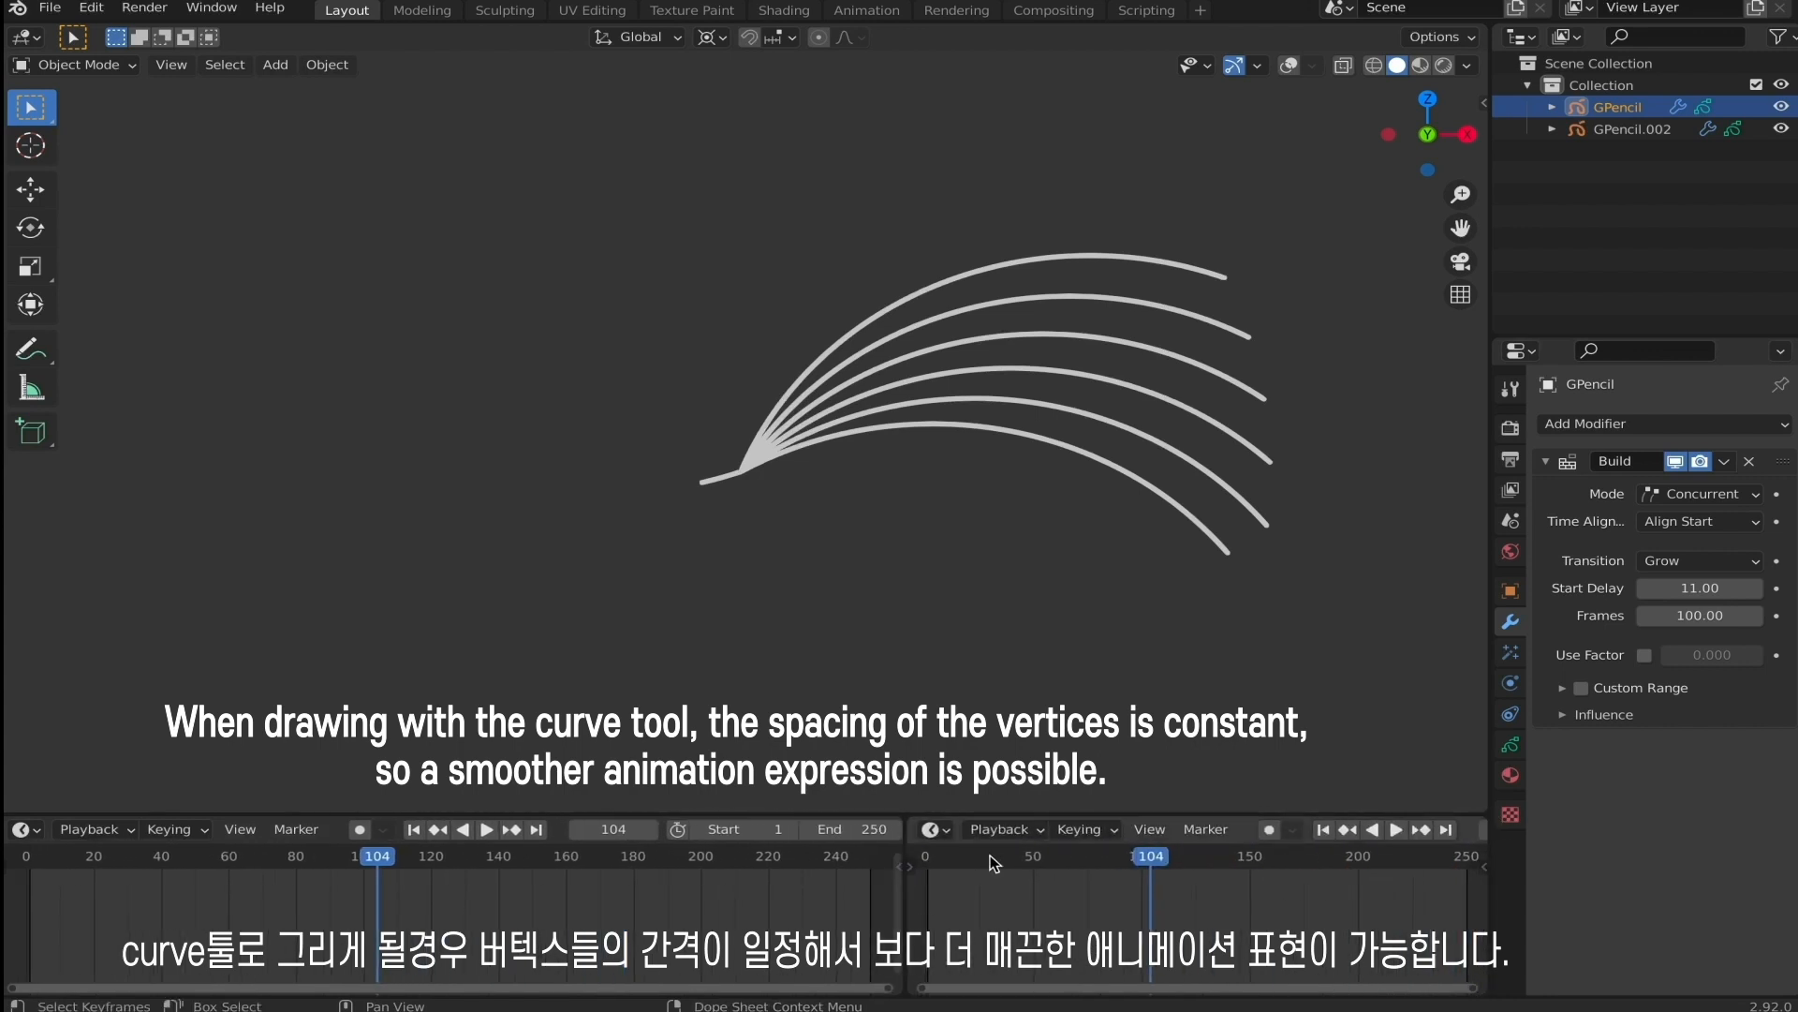
left_click(934, 829)
left_click(440, 637)
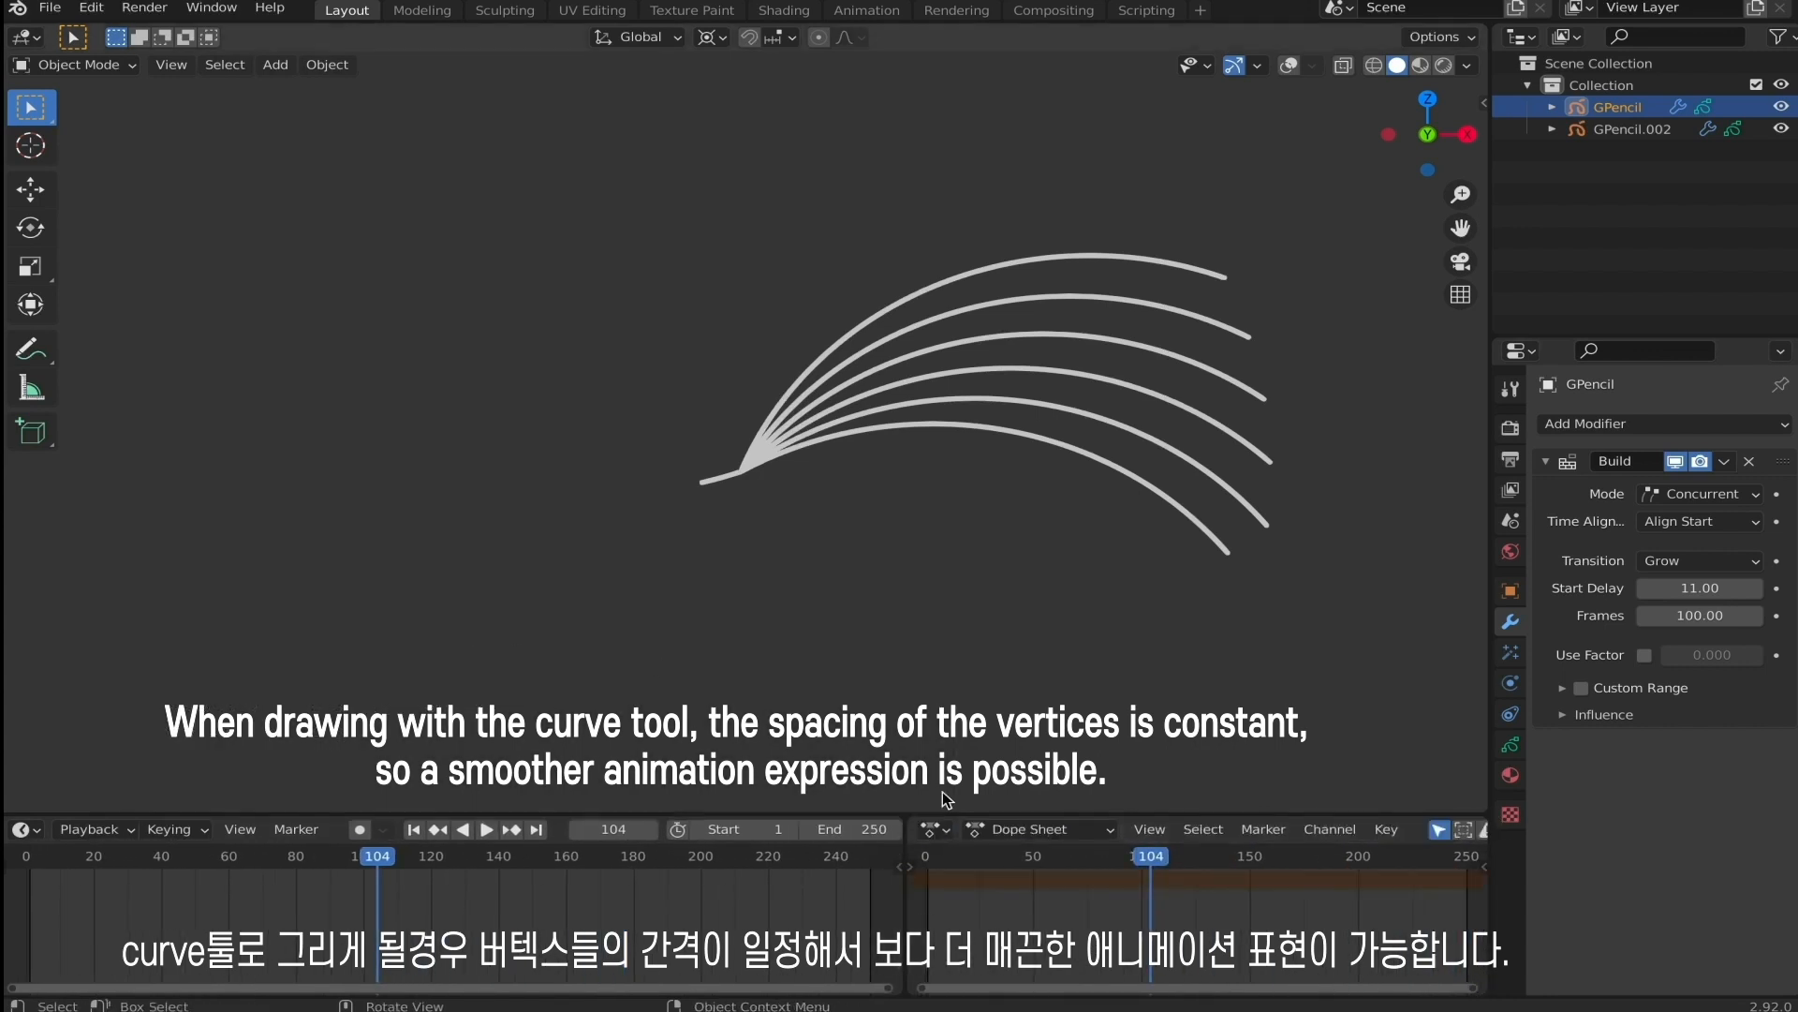
left_click(1072, 830)
left_click(1030, 731)
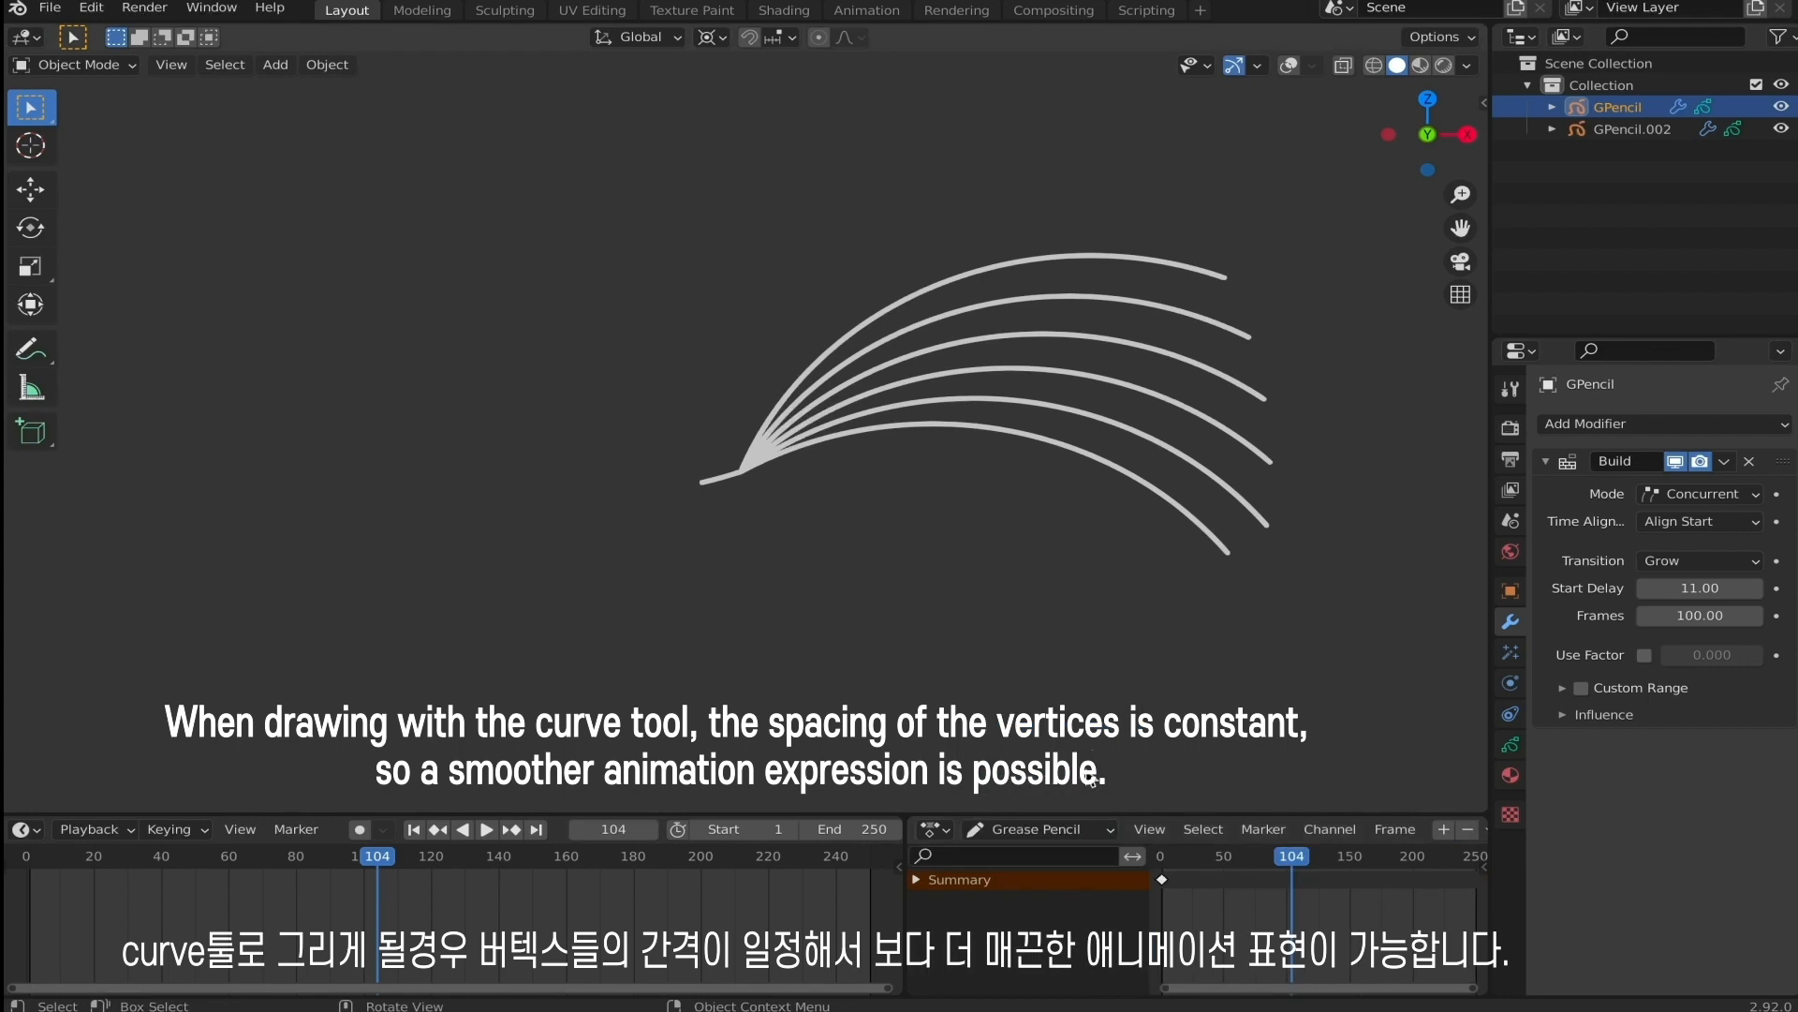
left_click_drag(1240, 863, 1159, 861)
key("space")
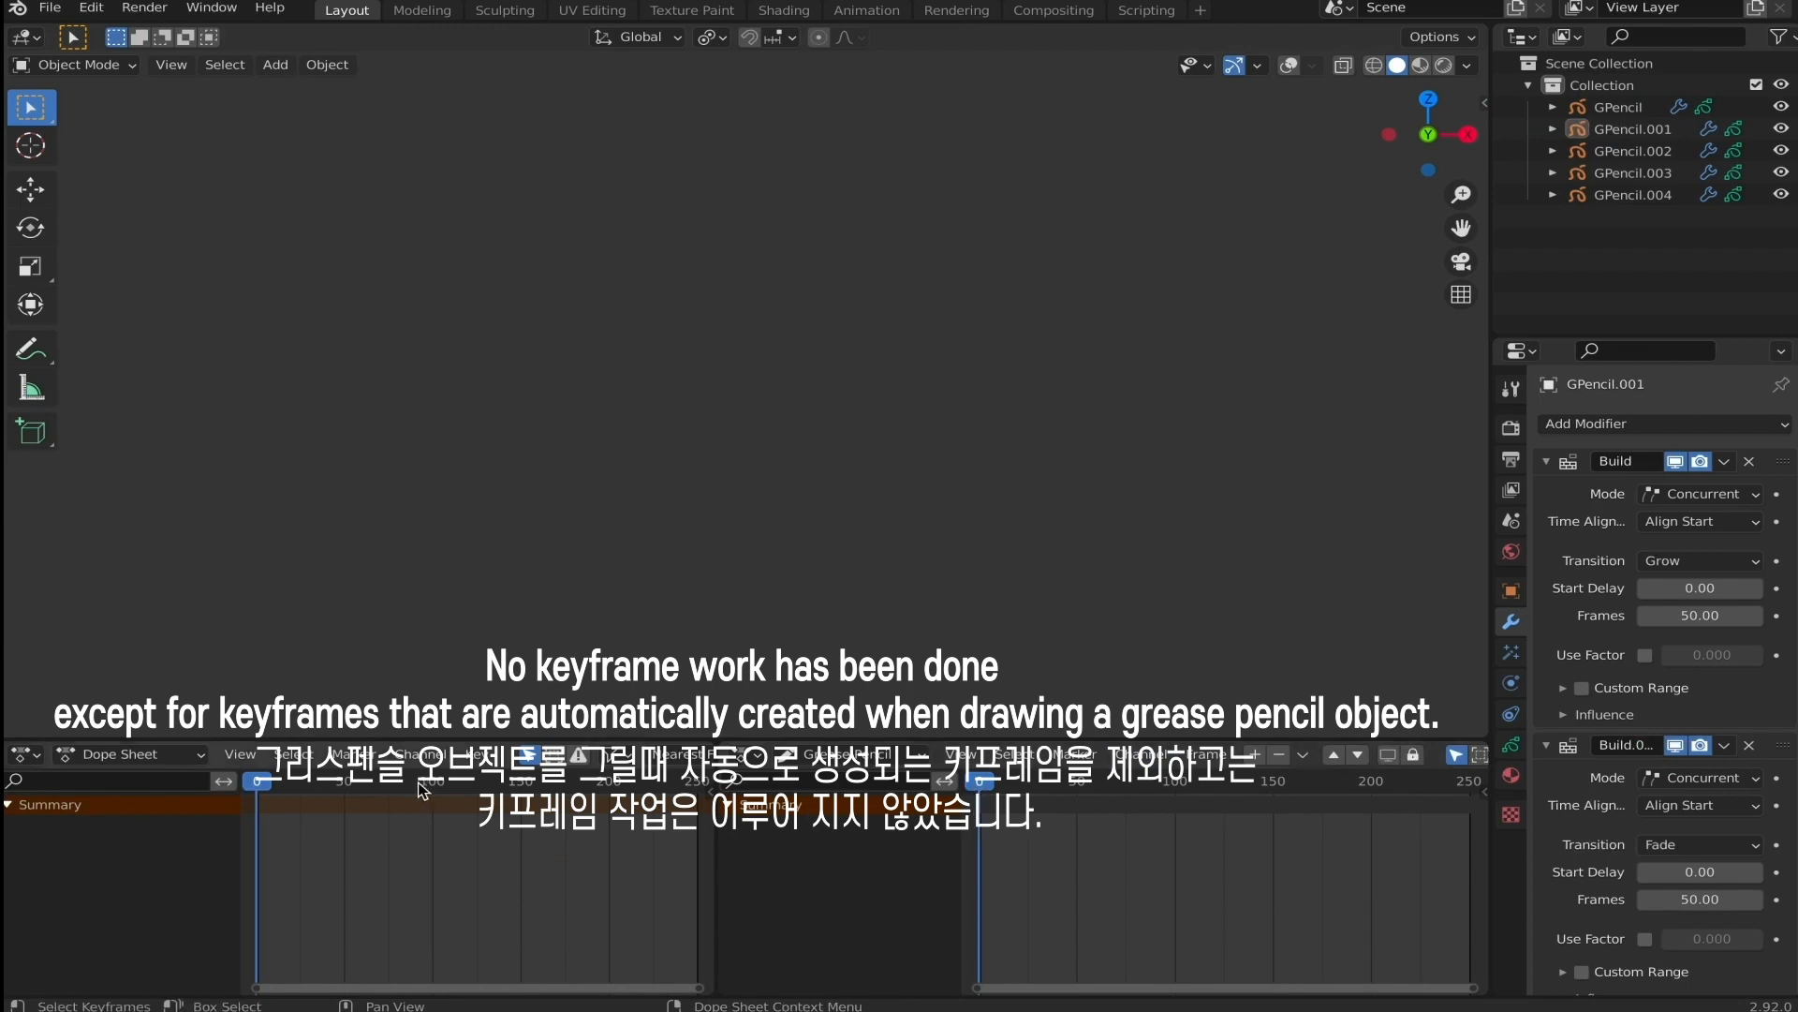
Select the curled stroke object GPencil.001, examine its keyframe, layer and Build modifier settings near frame 52, and replay the animation.
key("space")
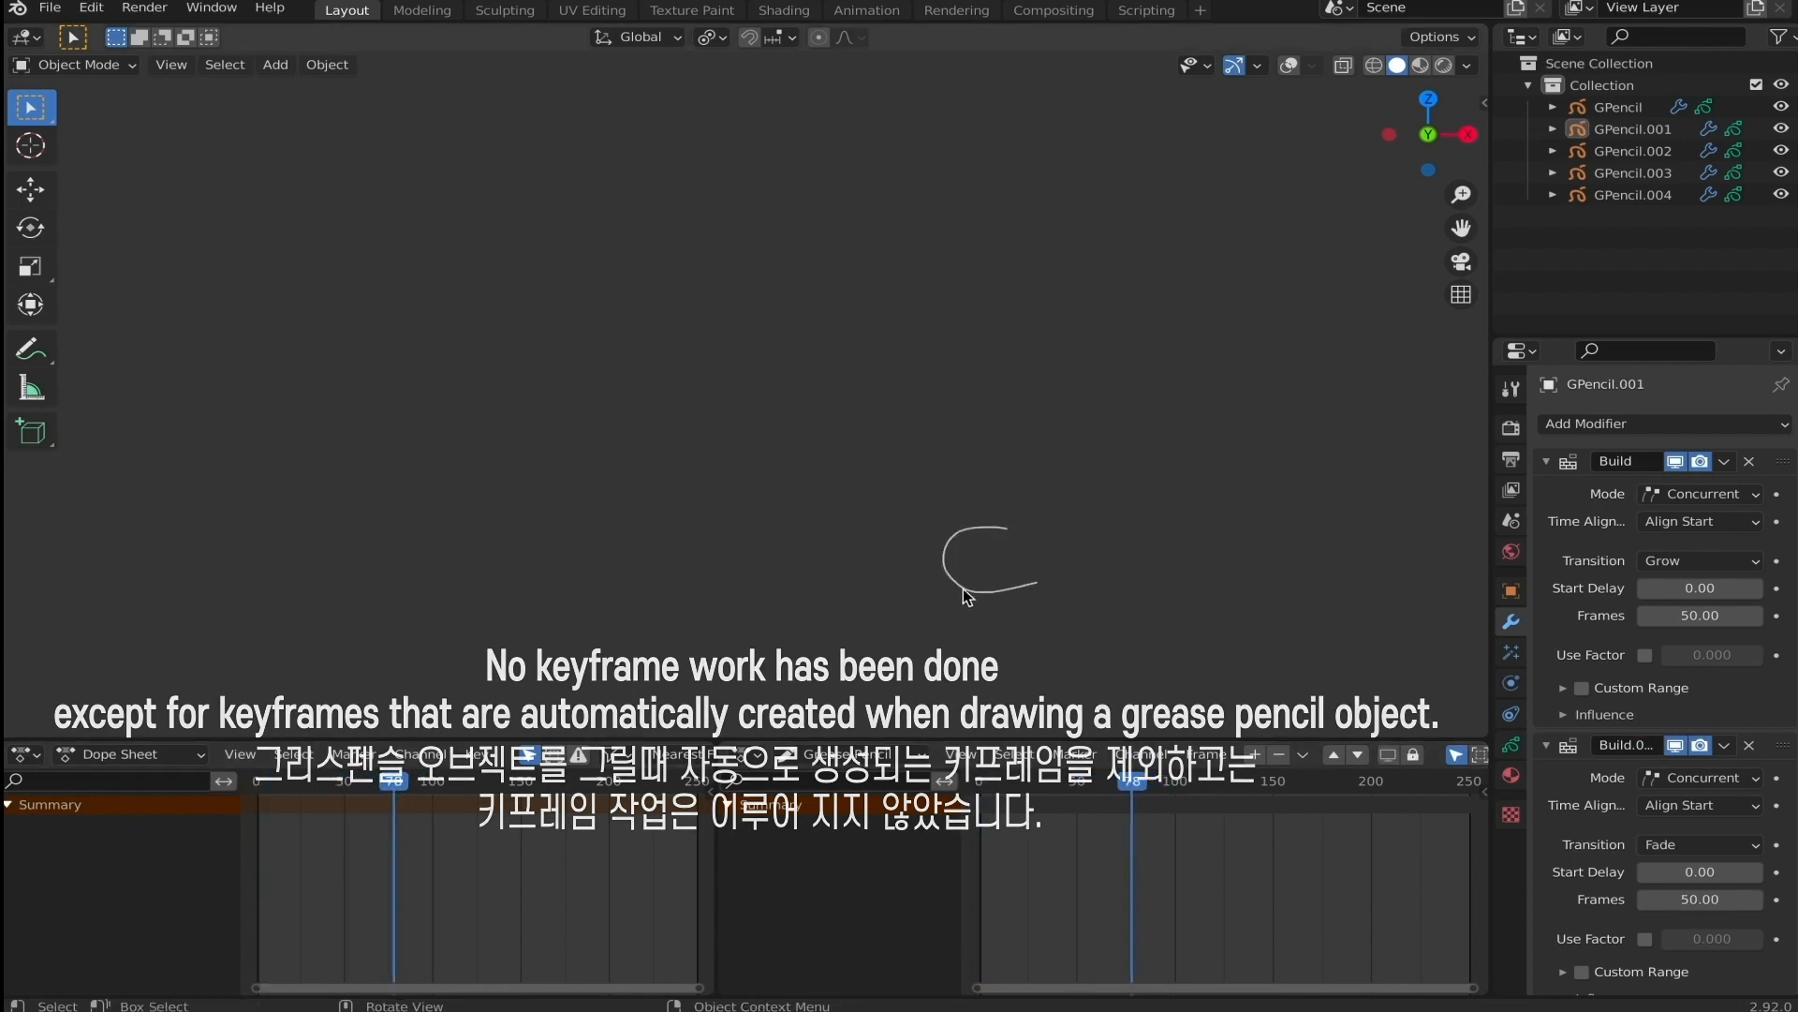
left_click(967, 591)
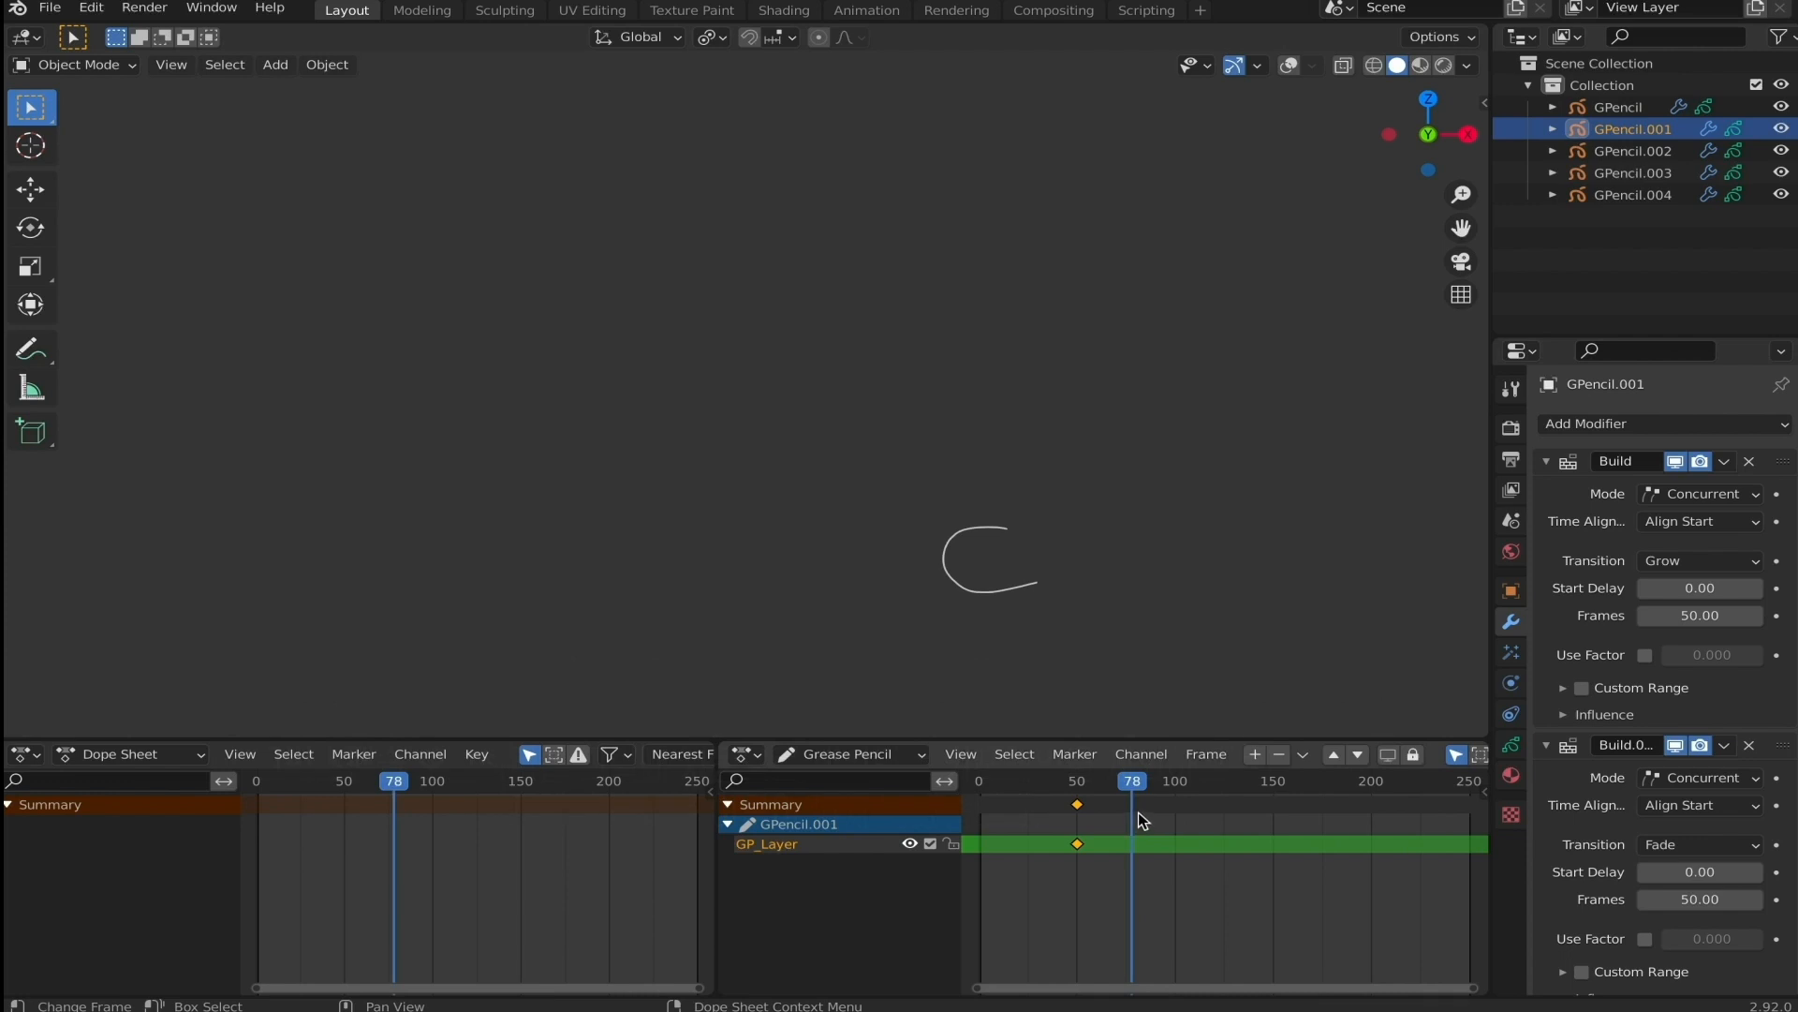
left_click_drag(1132, 786, 1082, 795)
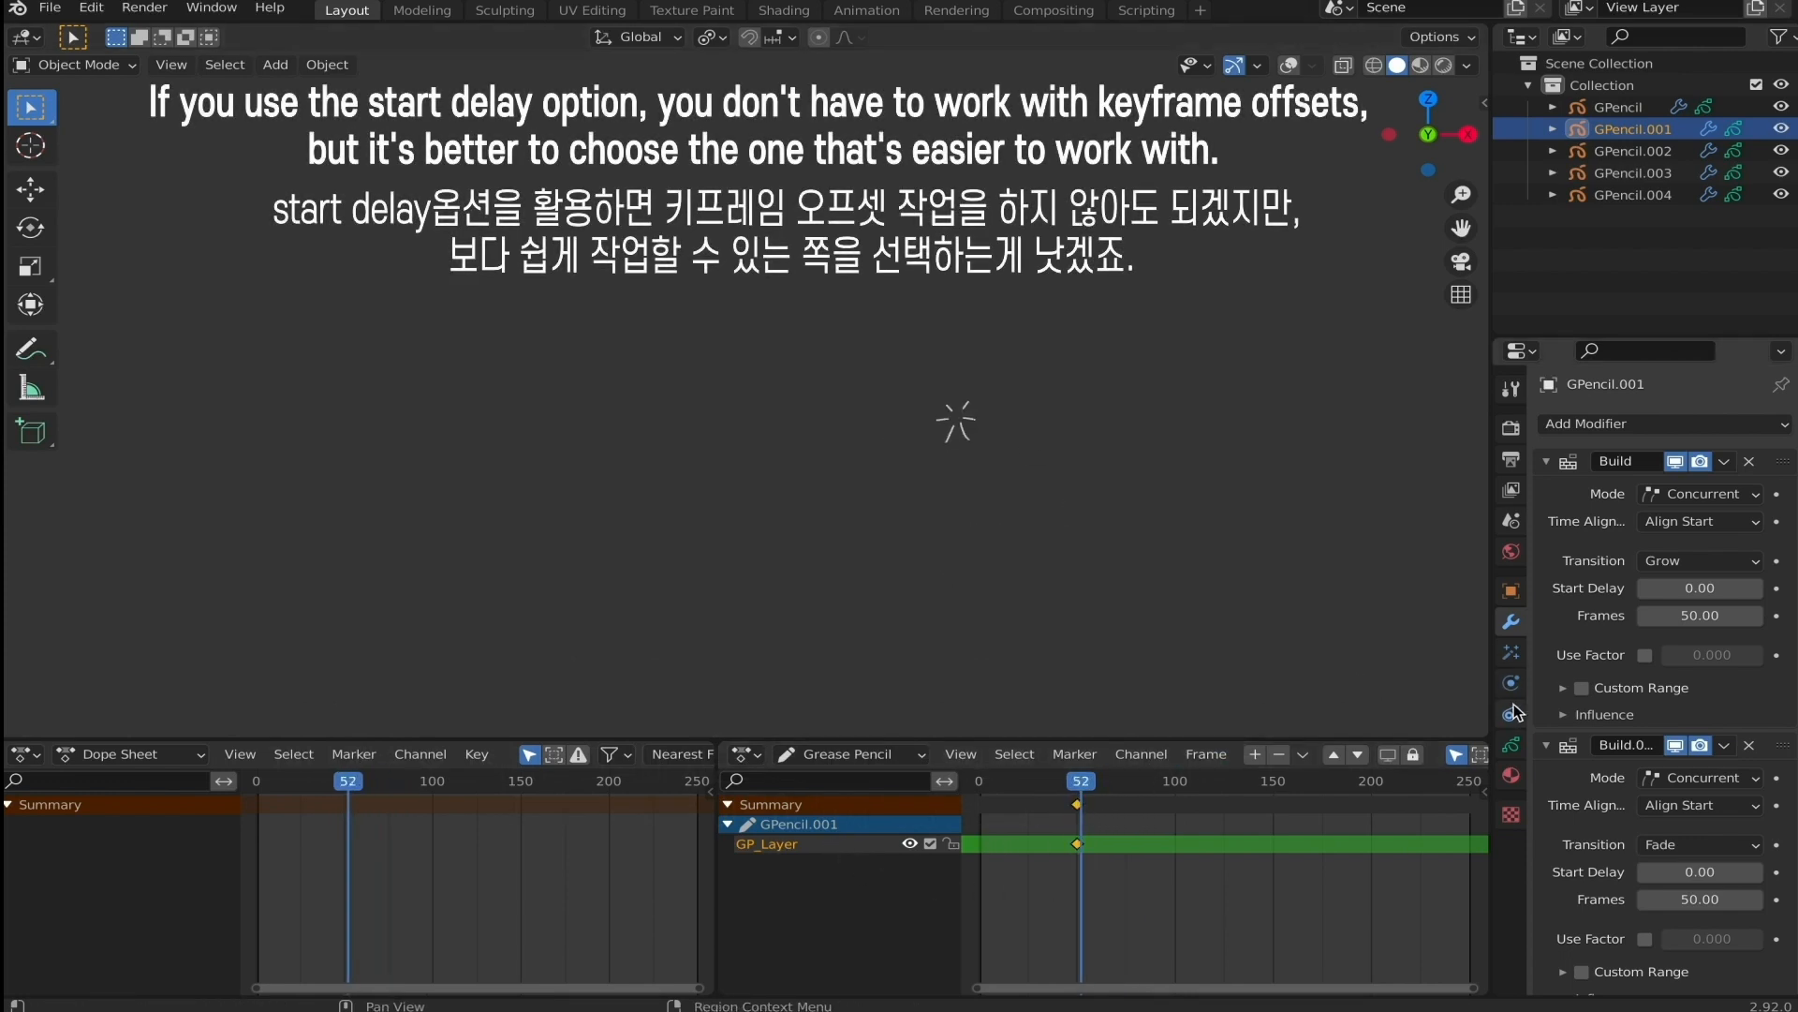
left_click(1511, 744)
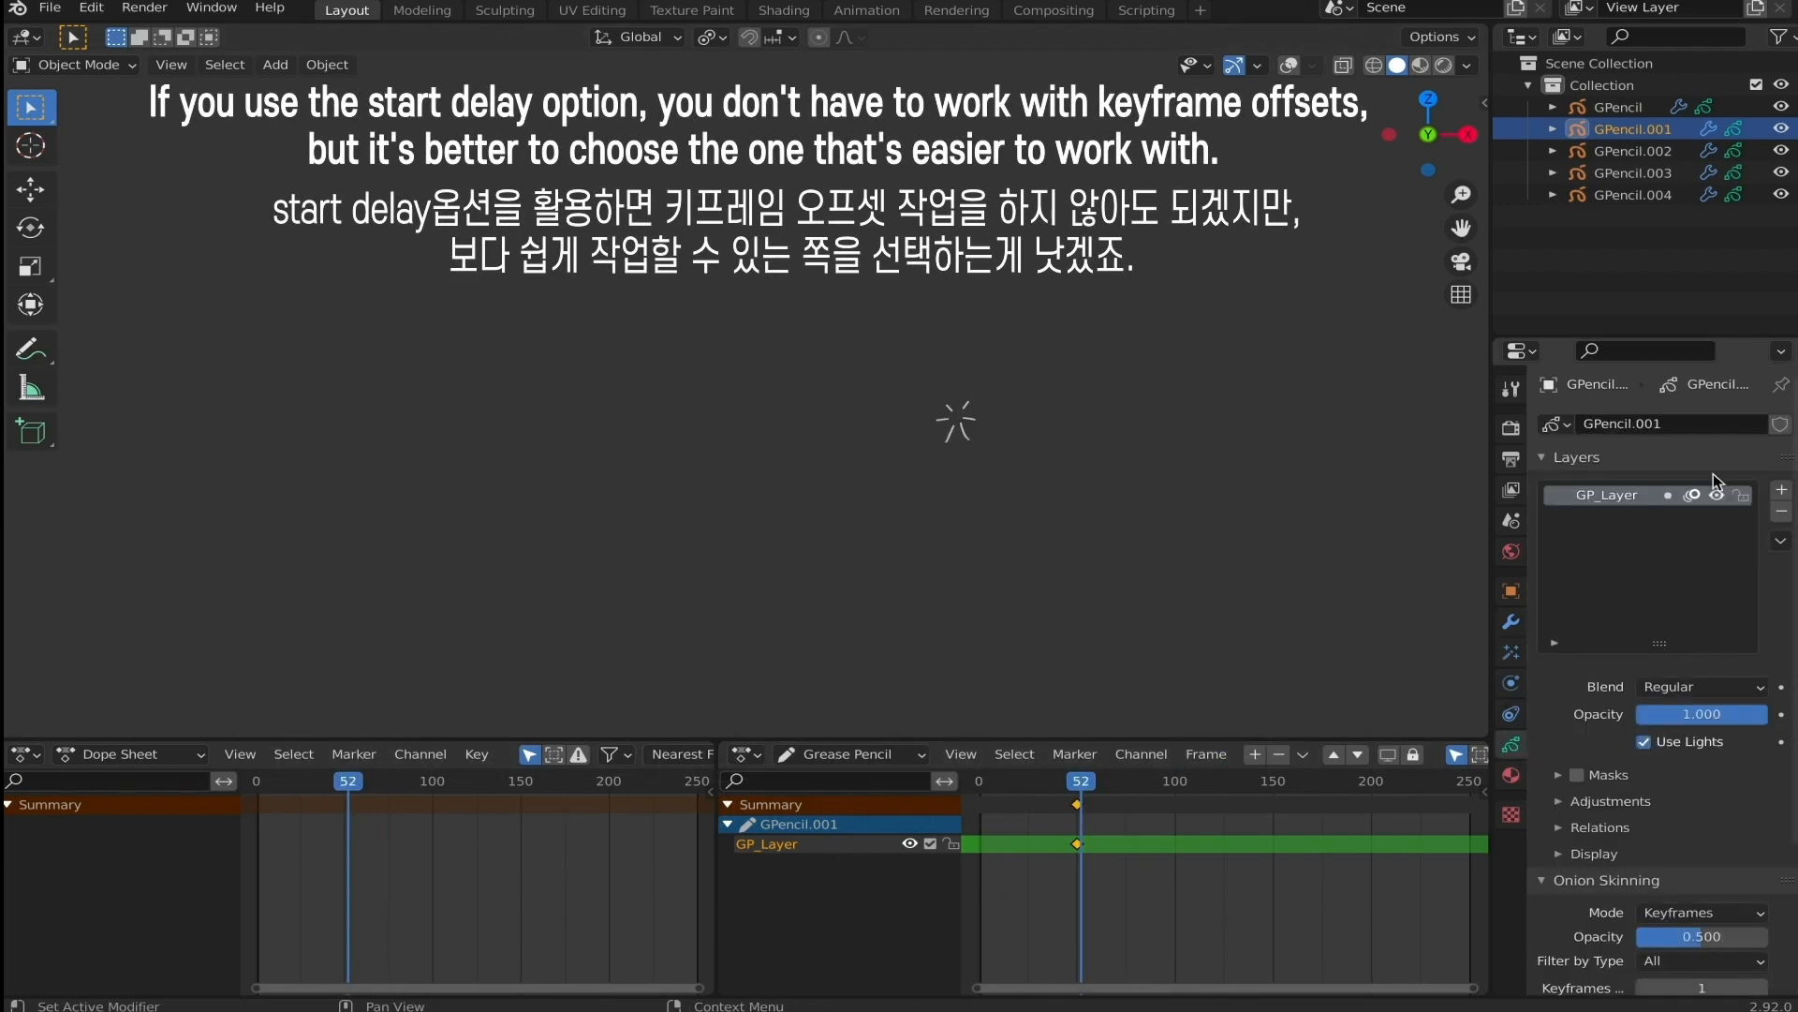
left_click(1510, 621)
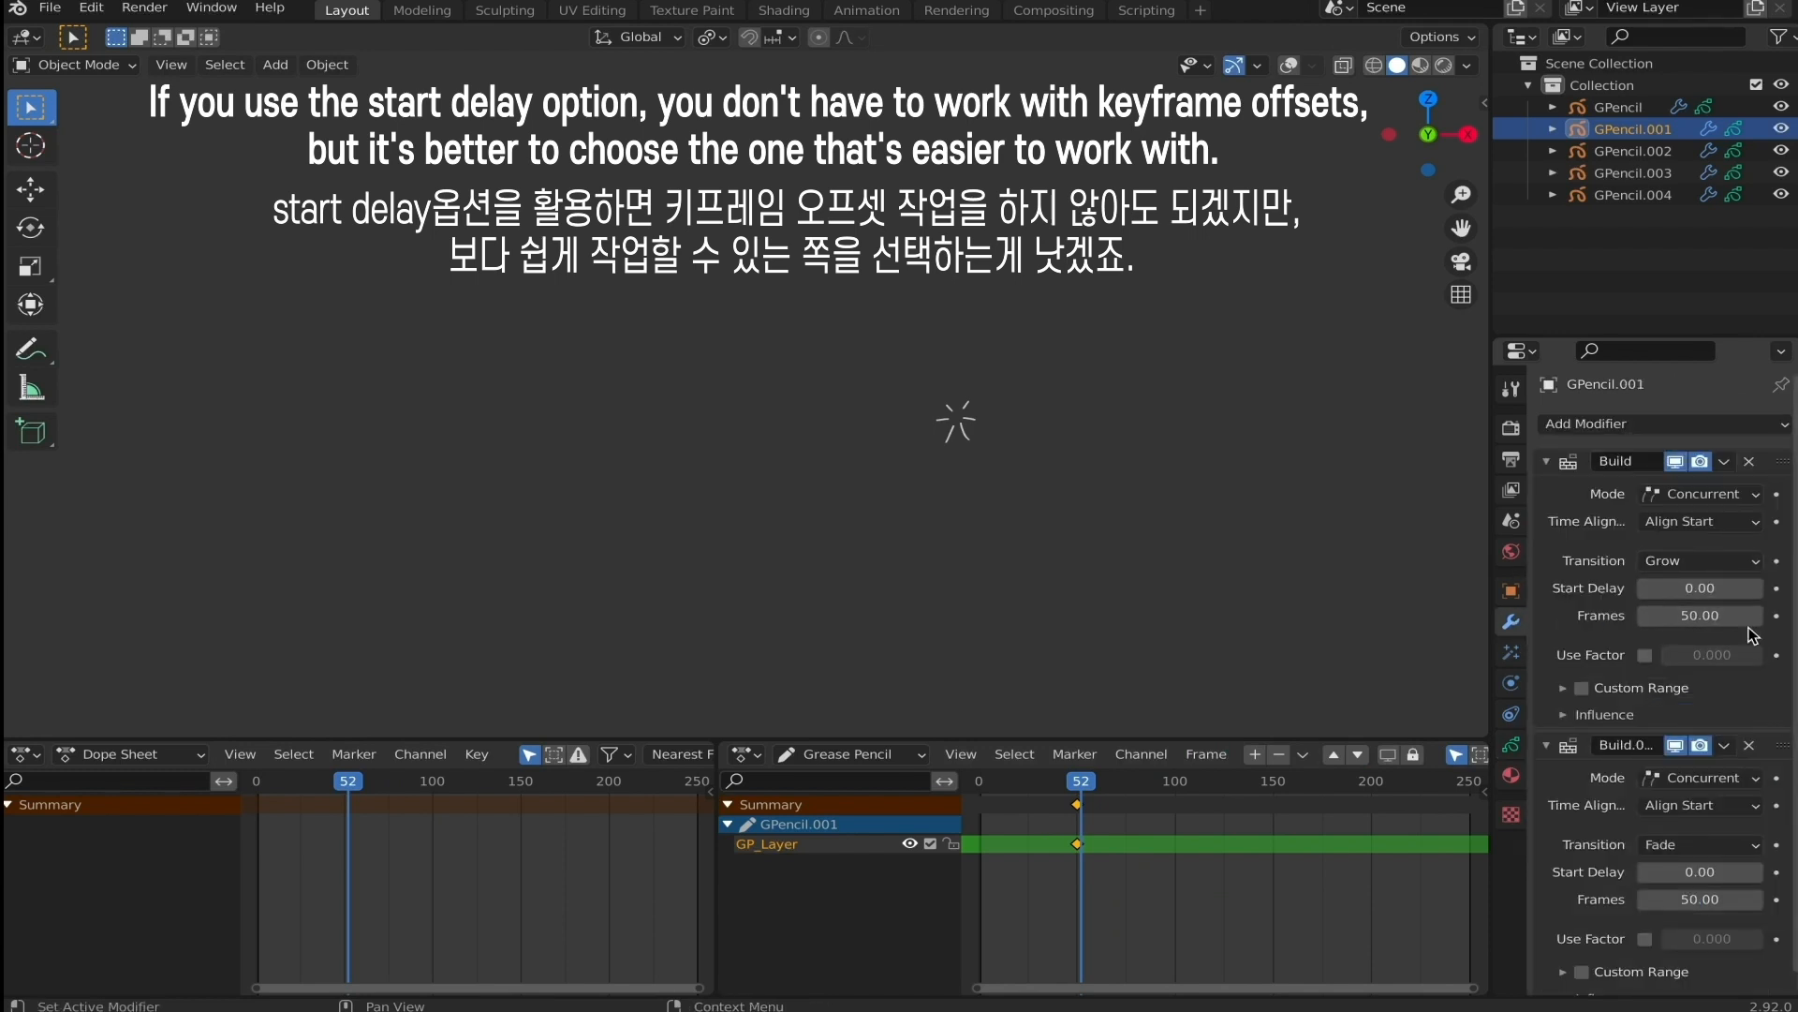
left_click_drag(1087, 789, 974, 785)
key("space")
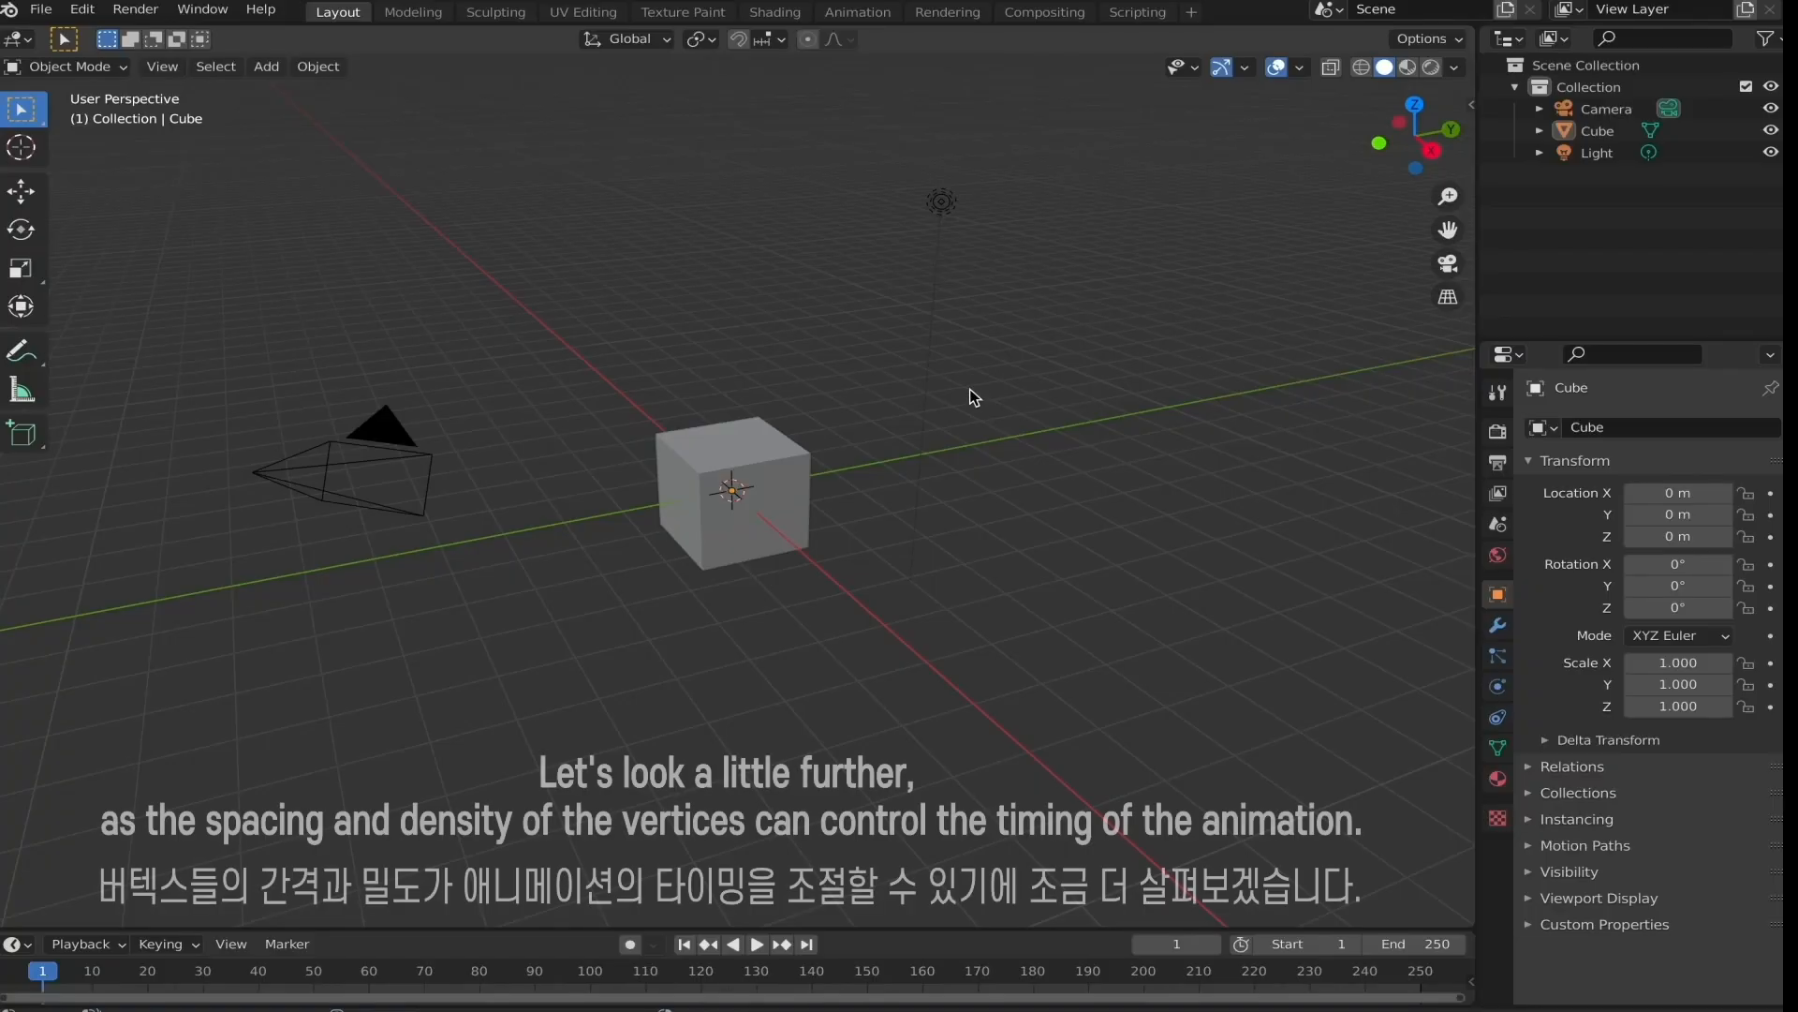
Delete all default objects in front view and add a blank Grease Pencil object.
key("KP_1")
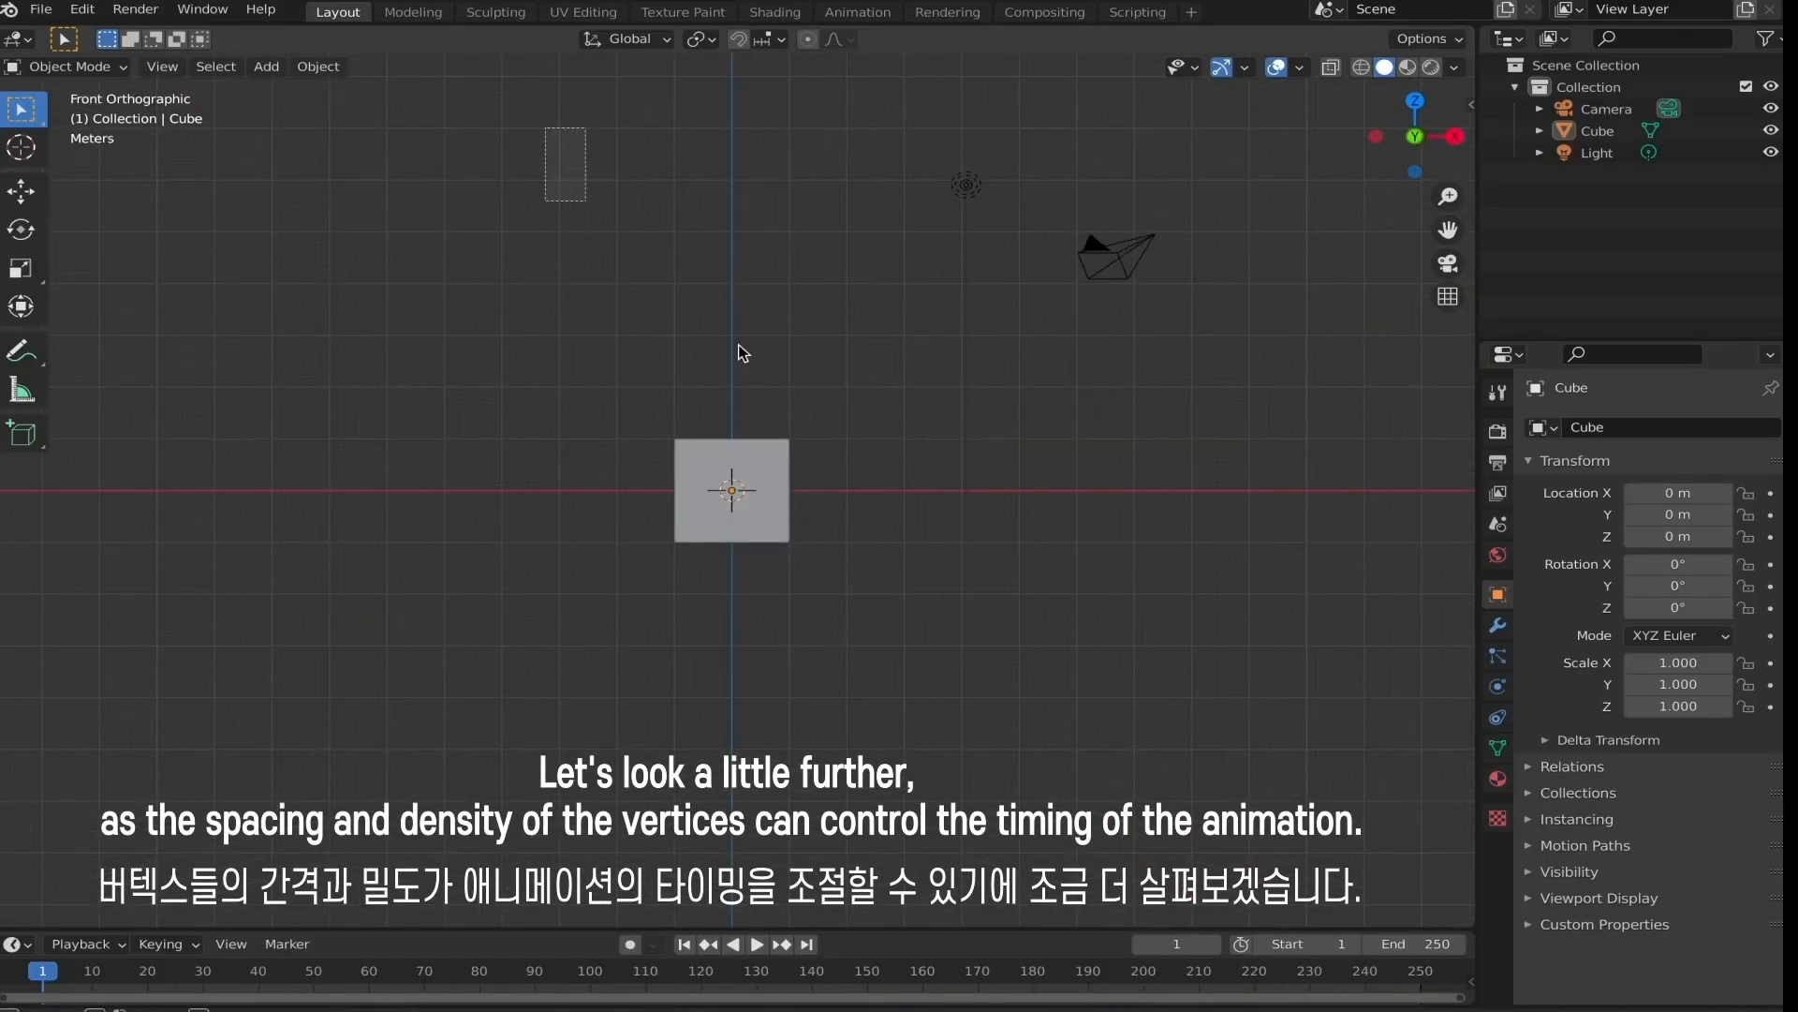
key("a")
key("x")
left_click(948, 487)
key("shift+a")
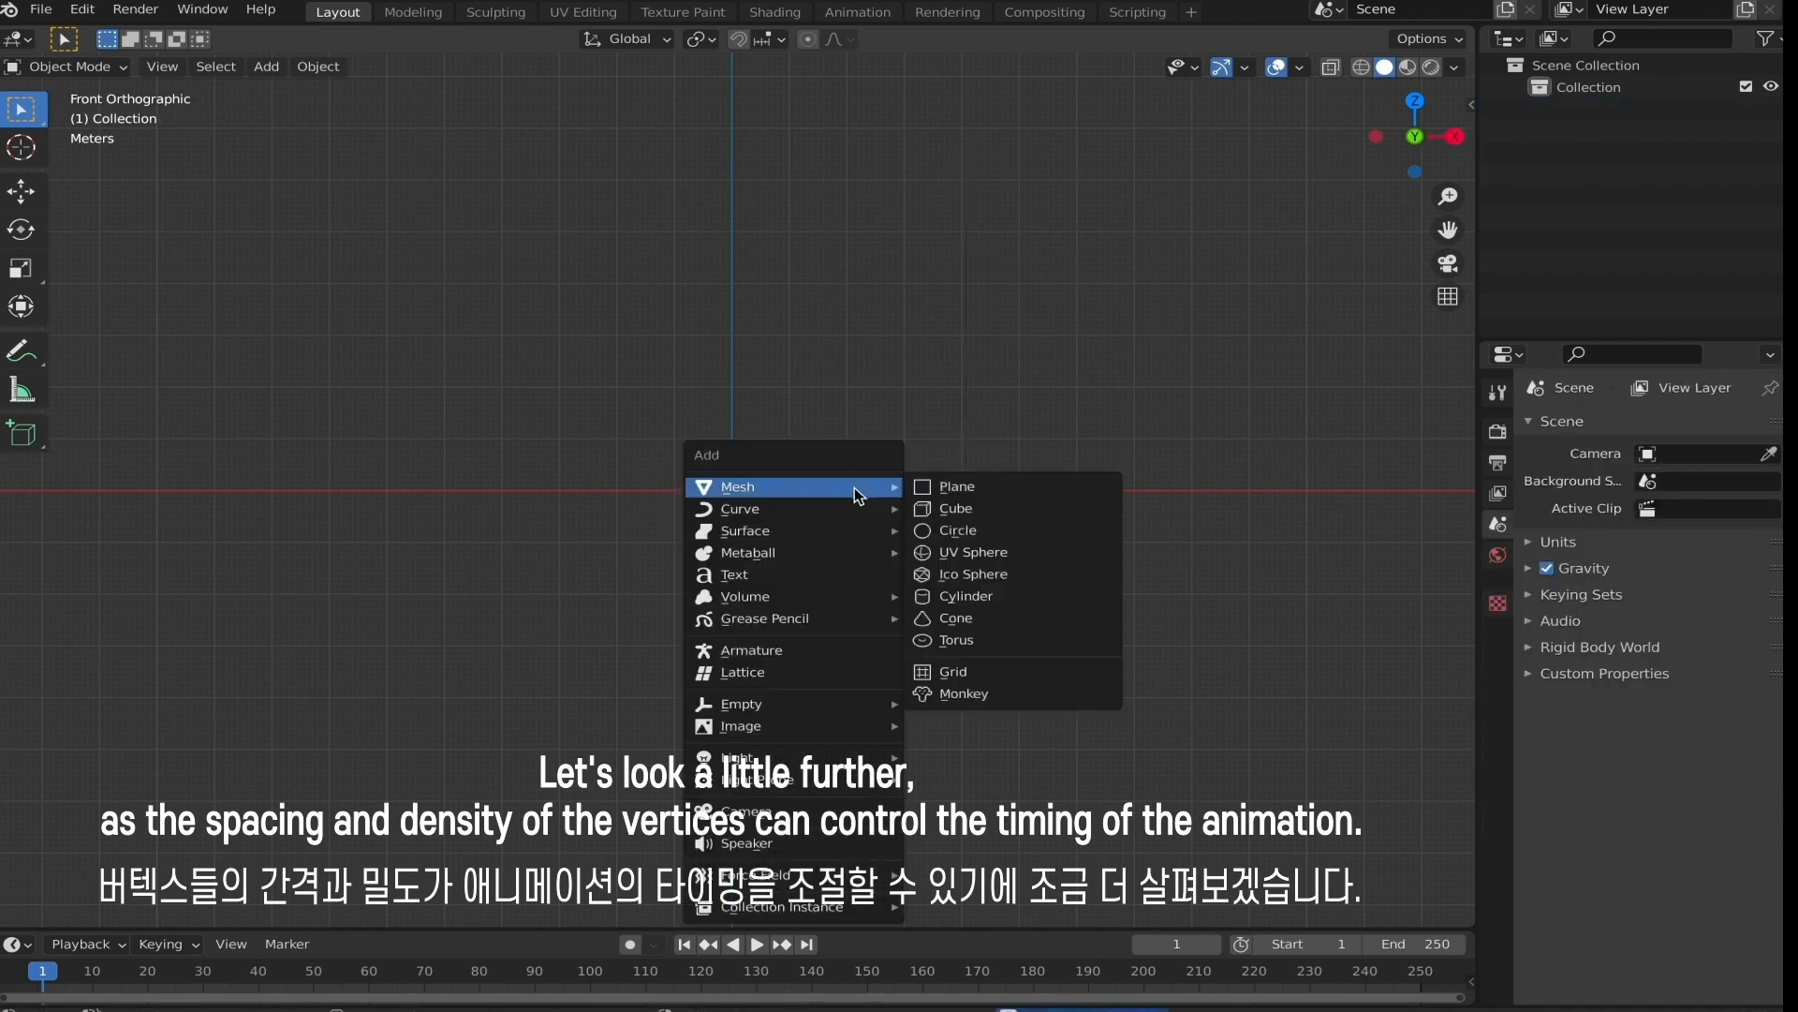
mouse_move(841, 618)
left_click(951, 618)
Draw a long, nearly horizontal freehand stroke above the origin and select all its points in Edit Mode.
left_click(120, 67)
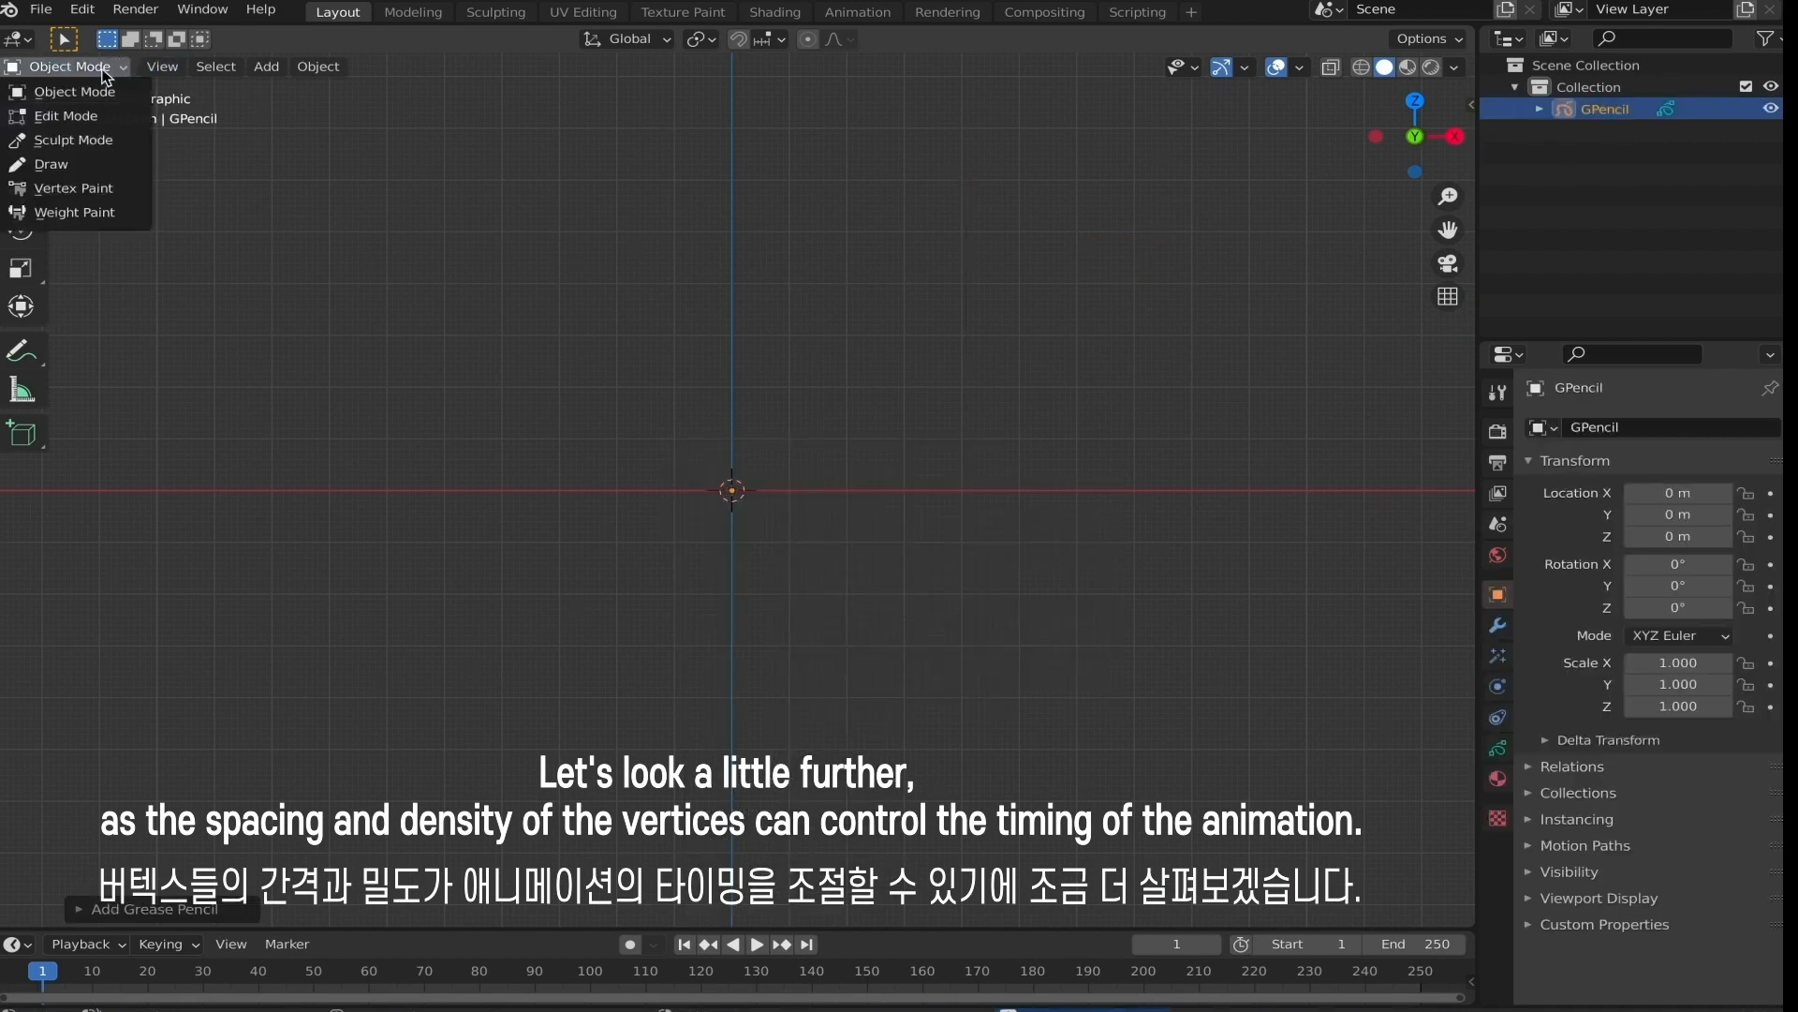
left_click(91, 165)
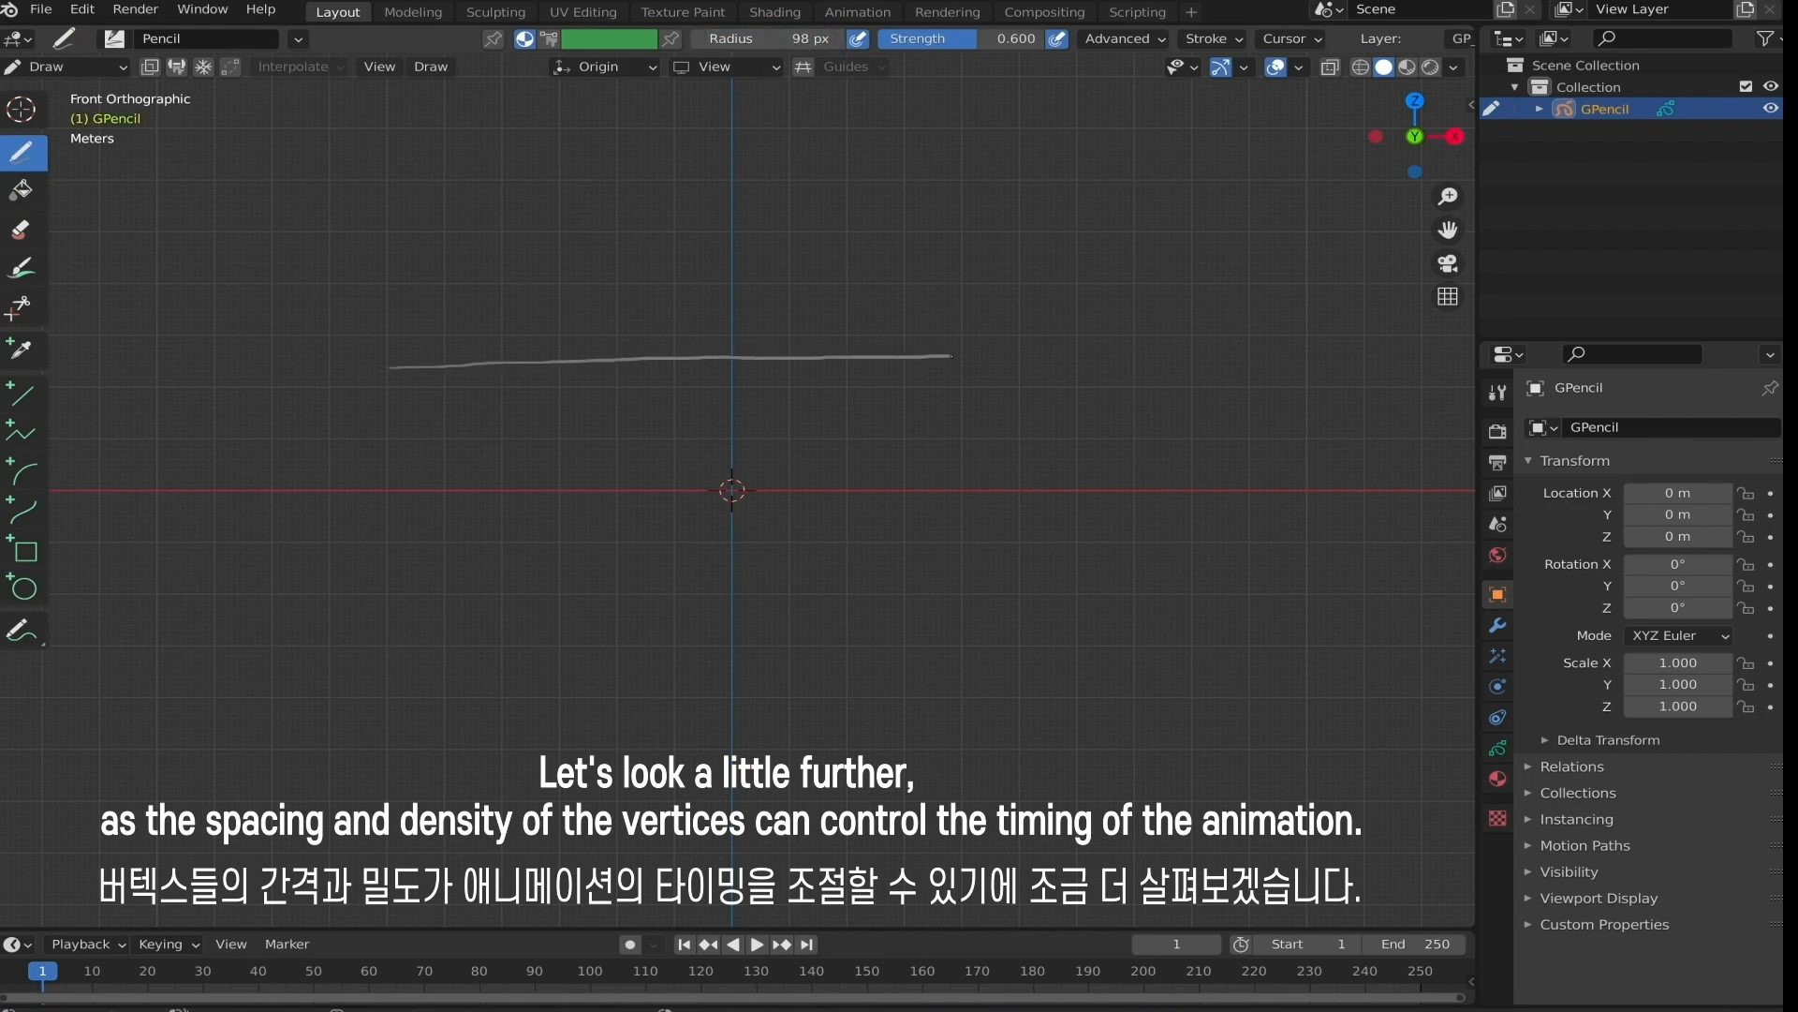
left_click(66, 68)
left_click(72, 116)
mouse_move(261, 256)
left_mouse_down()
mouse_move(787, 454)
mouse_move(907, 454)
left_mouse_up()
mouse_move(906, 454)
middle_mouse_down("ctrl")
mouse_move(885, 371)
mouse_move(826, 331)
mouse_move(1024, 425)
mouse_move(1025, 475)
middle_mouse_up("ctrl")
key("alt+shift+z")
left_click_drag(197, 262, 1475, 588)
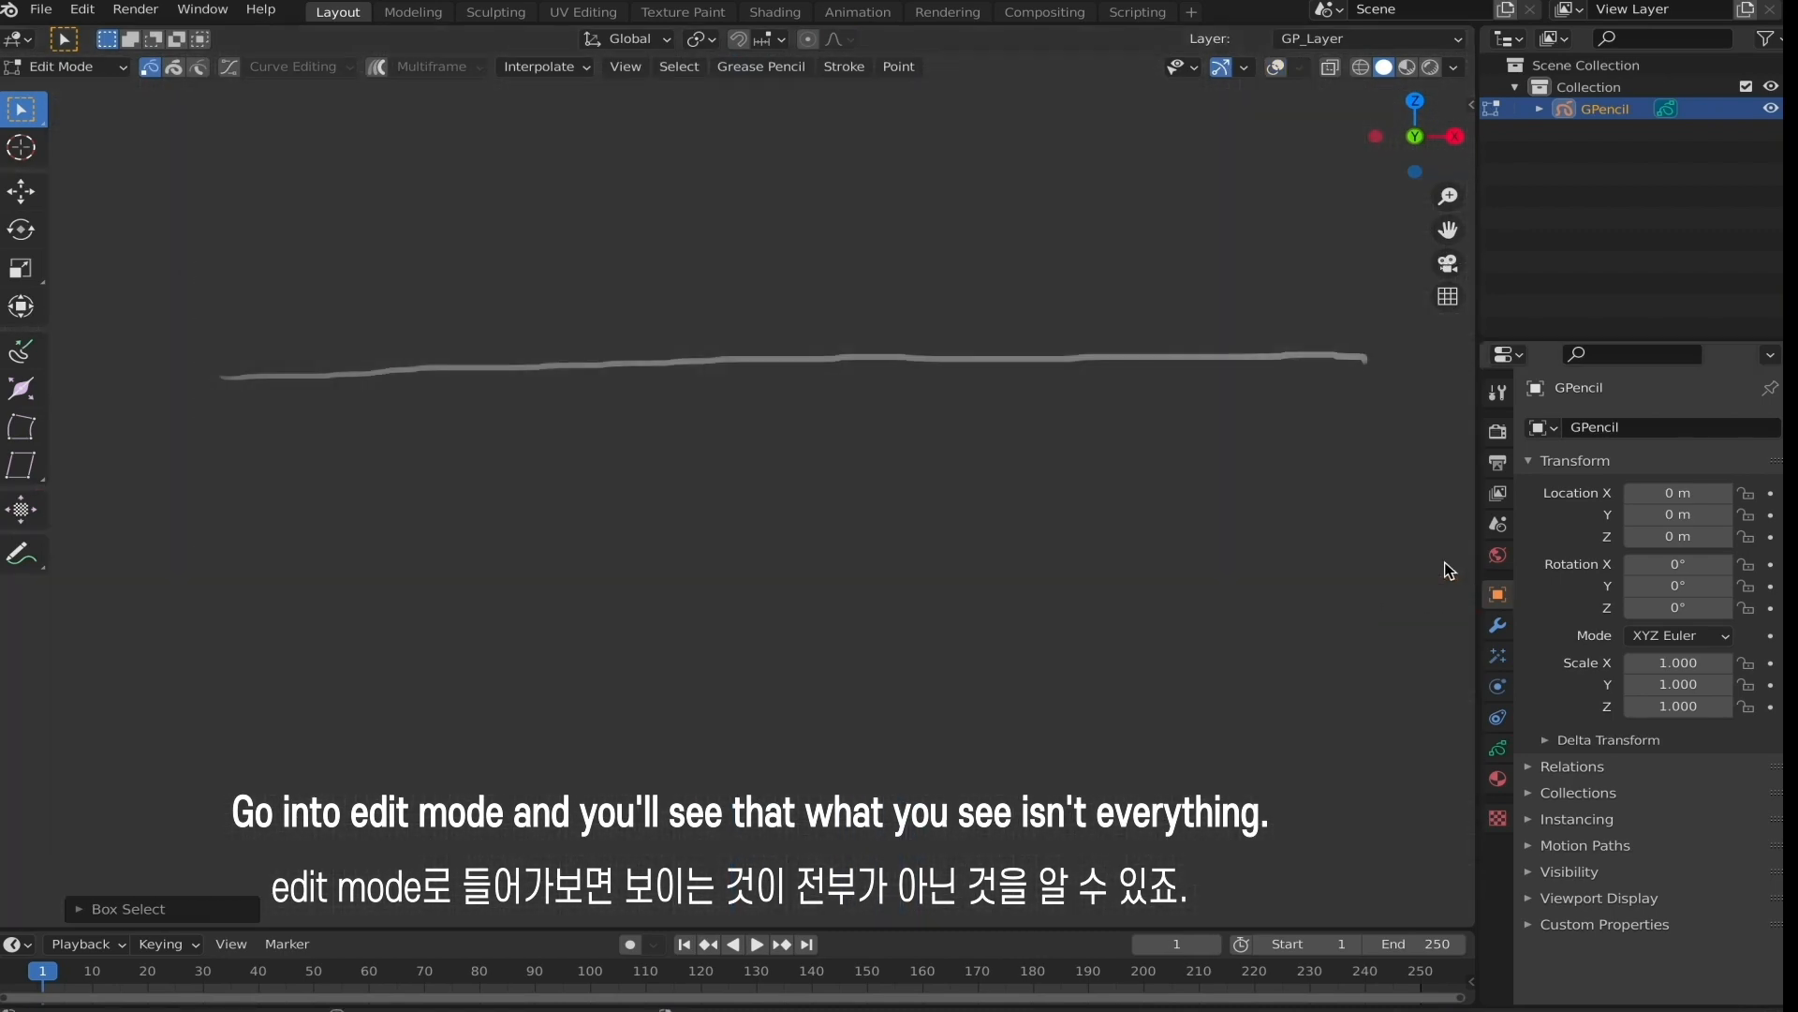
Show the viewport overlays again with the grid hidden, leaving the stroke's selected points on a plain background.
left_click(1276, 67)
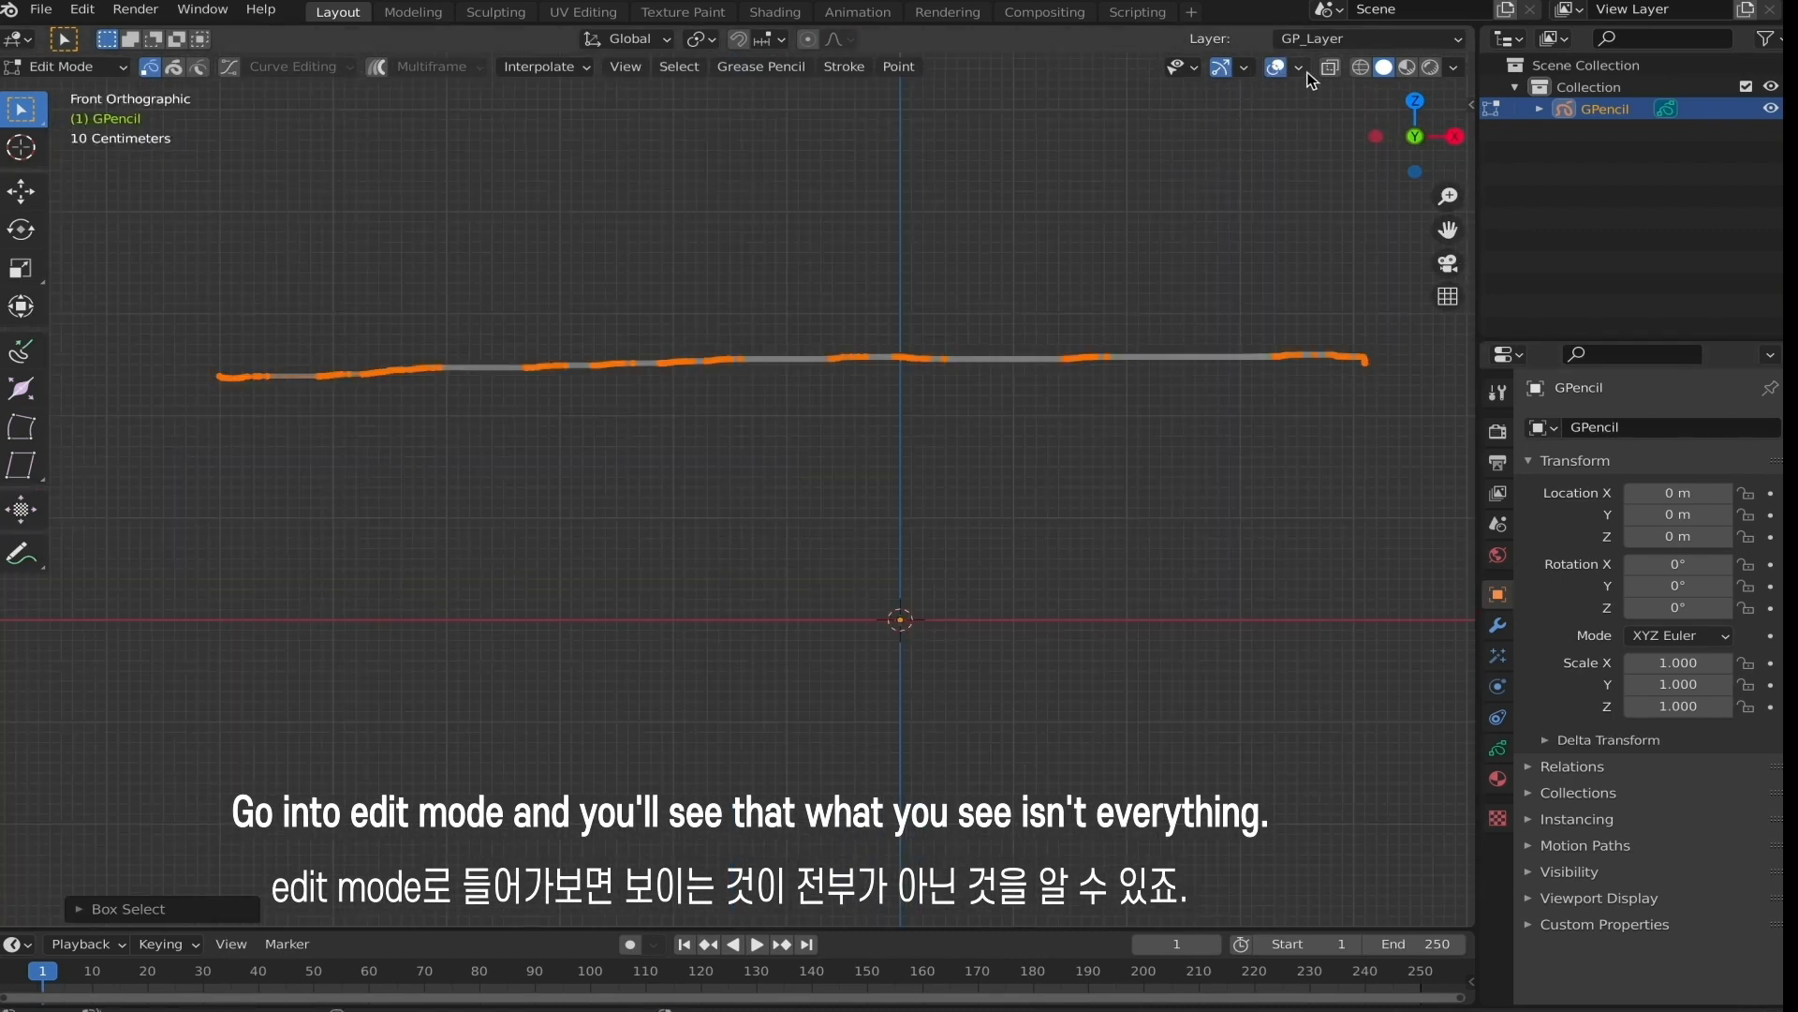
left_click(1299, 68)
left_click(1157, 175)
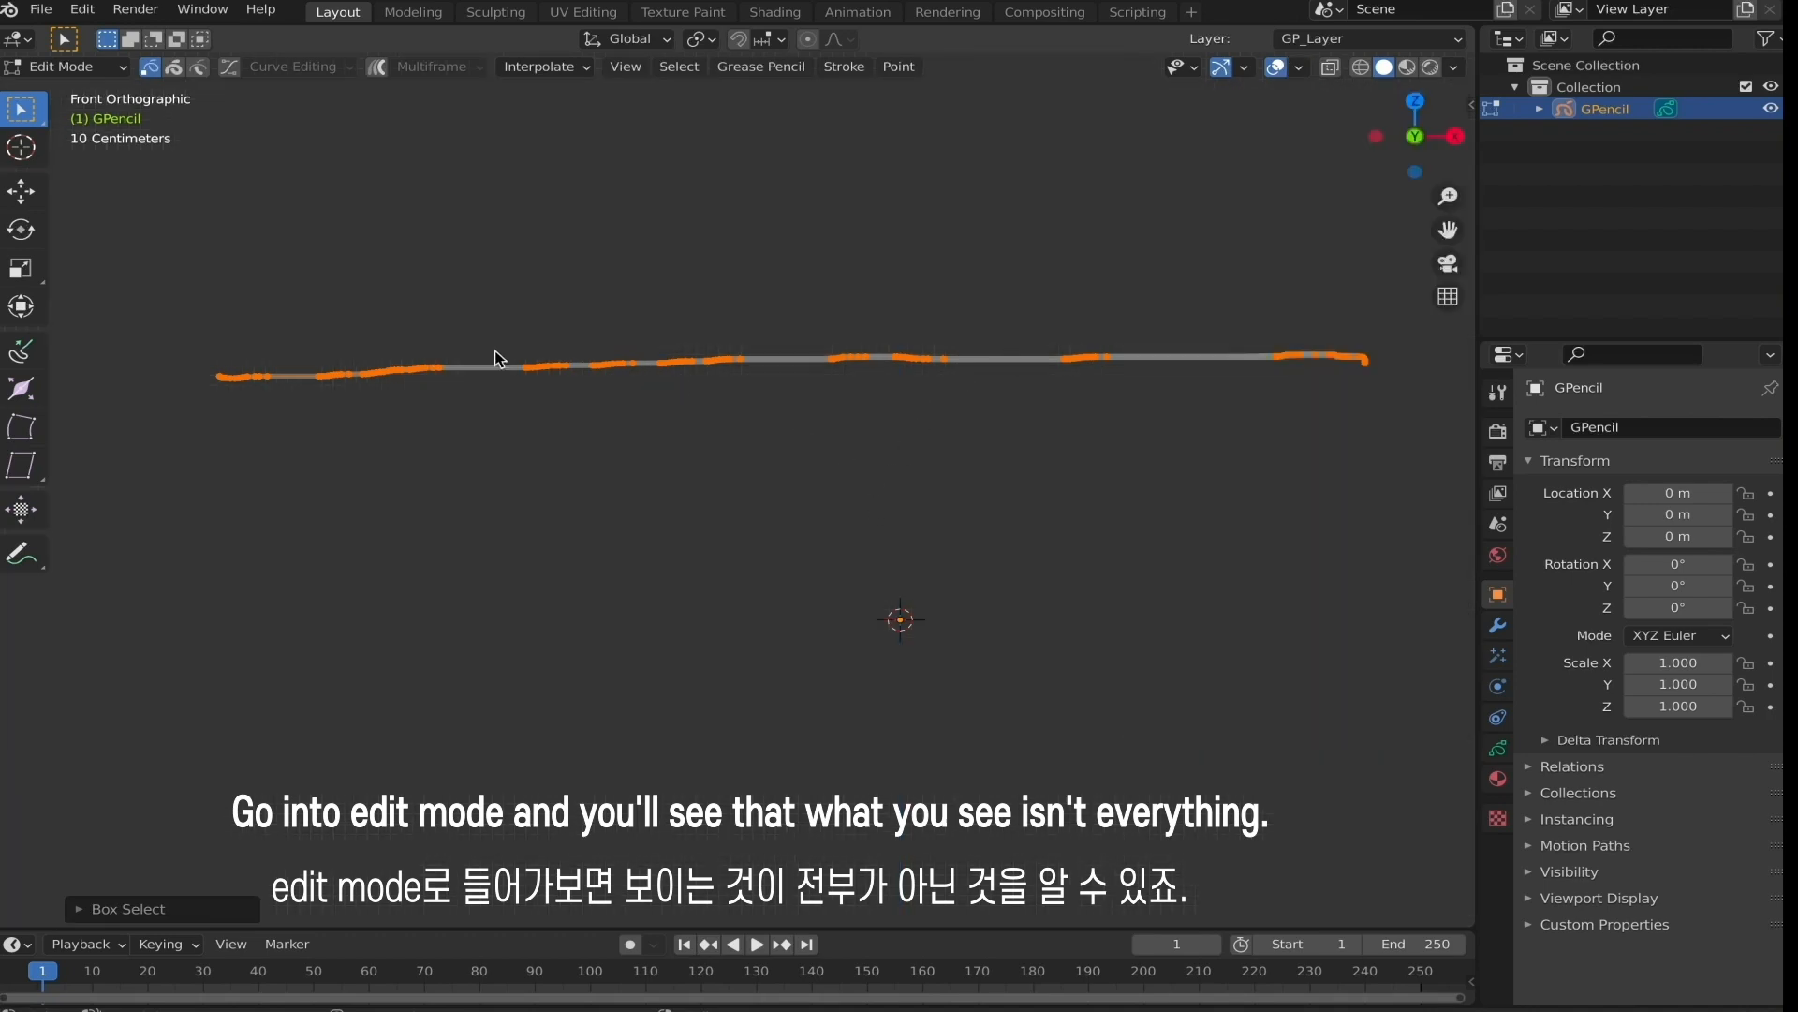
left_click(858, 68)
mouse_move(927, 116)
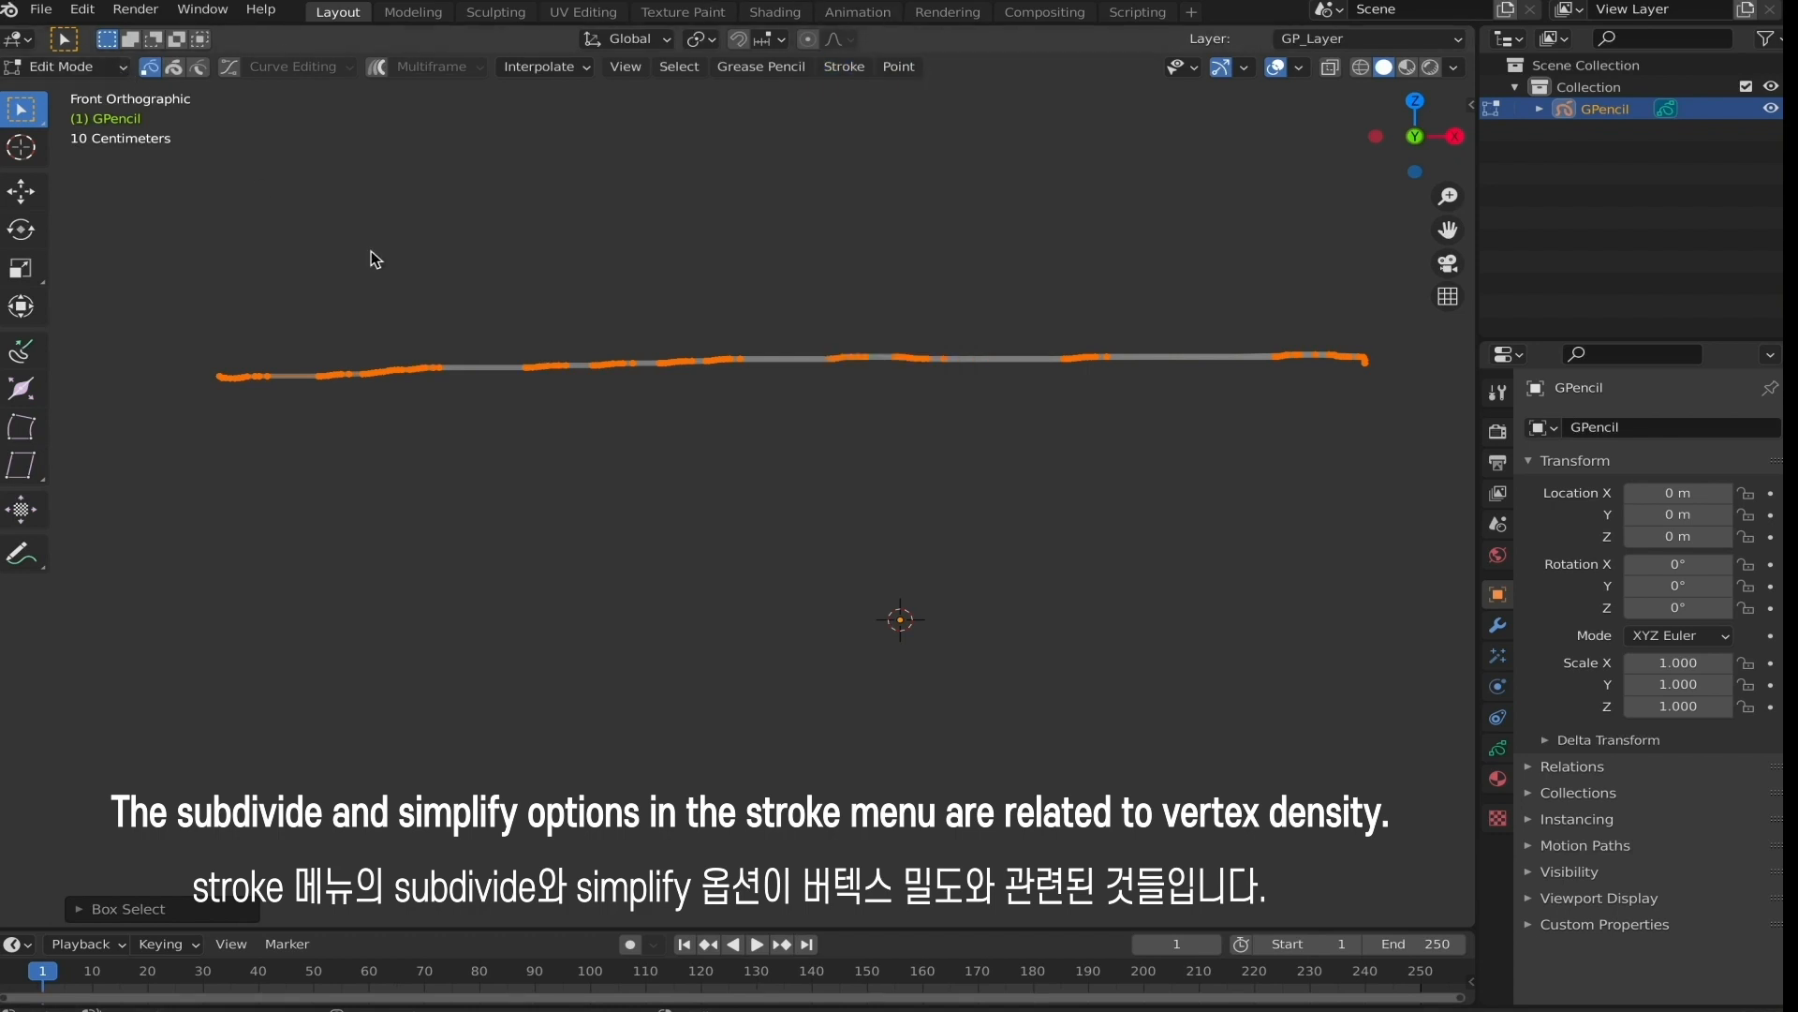
Duplicate the stroke, place the copy below the original and select only the copy's points.
key("shift+d")
left_click(807, 501)
left_click_drag(115, 248, 1455, 783)
left_click_drag(150, 451, 1471, 682)
Apply the Fixed Simplify operation twice to the lower stroke to reduce its points.
left_click(842, 66)
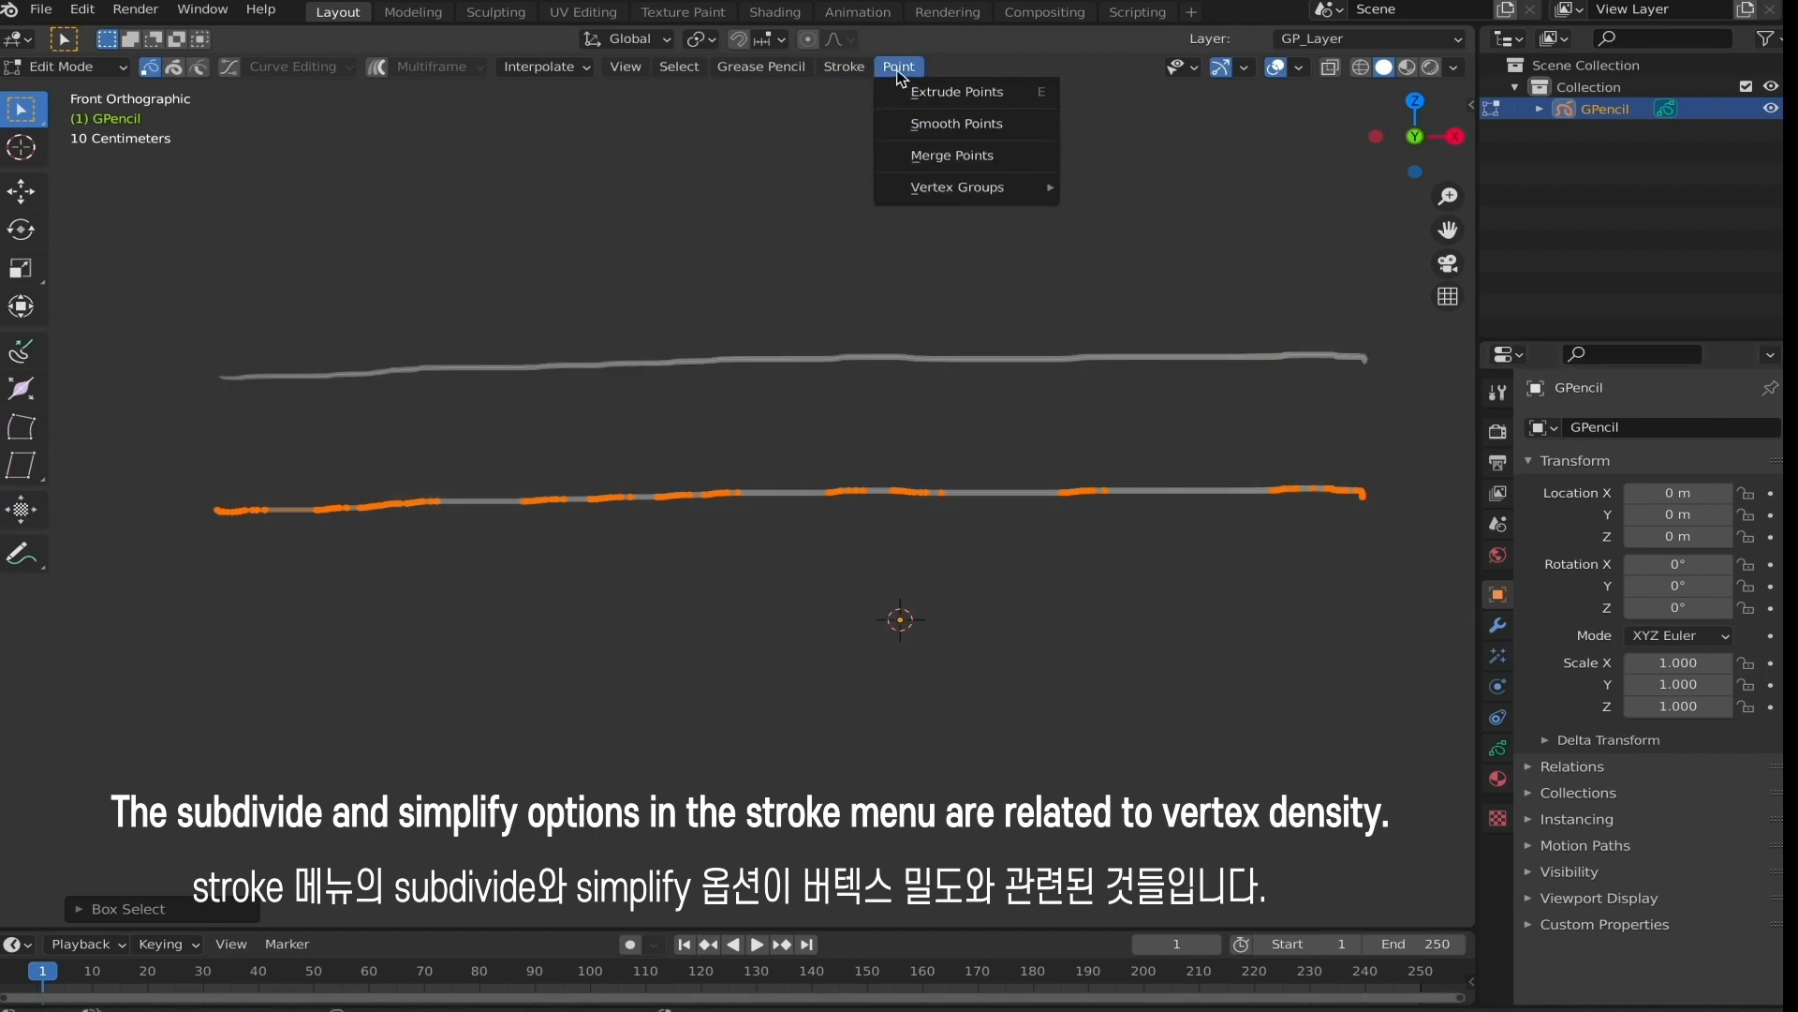
left_click(843, 67)
mouse_move(1028, 116)
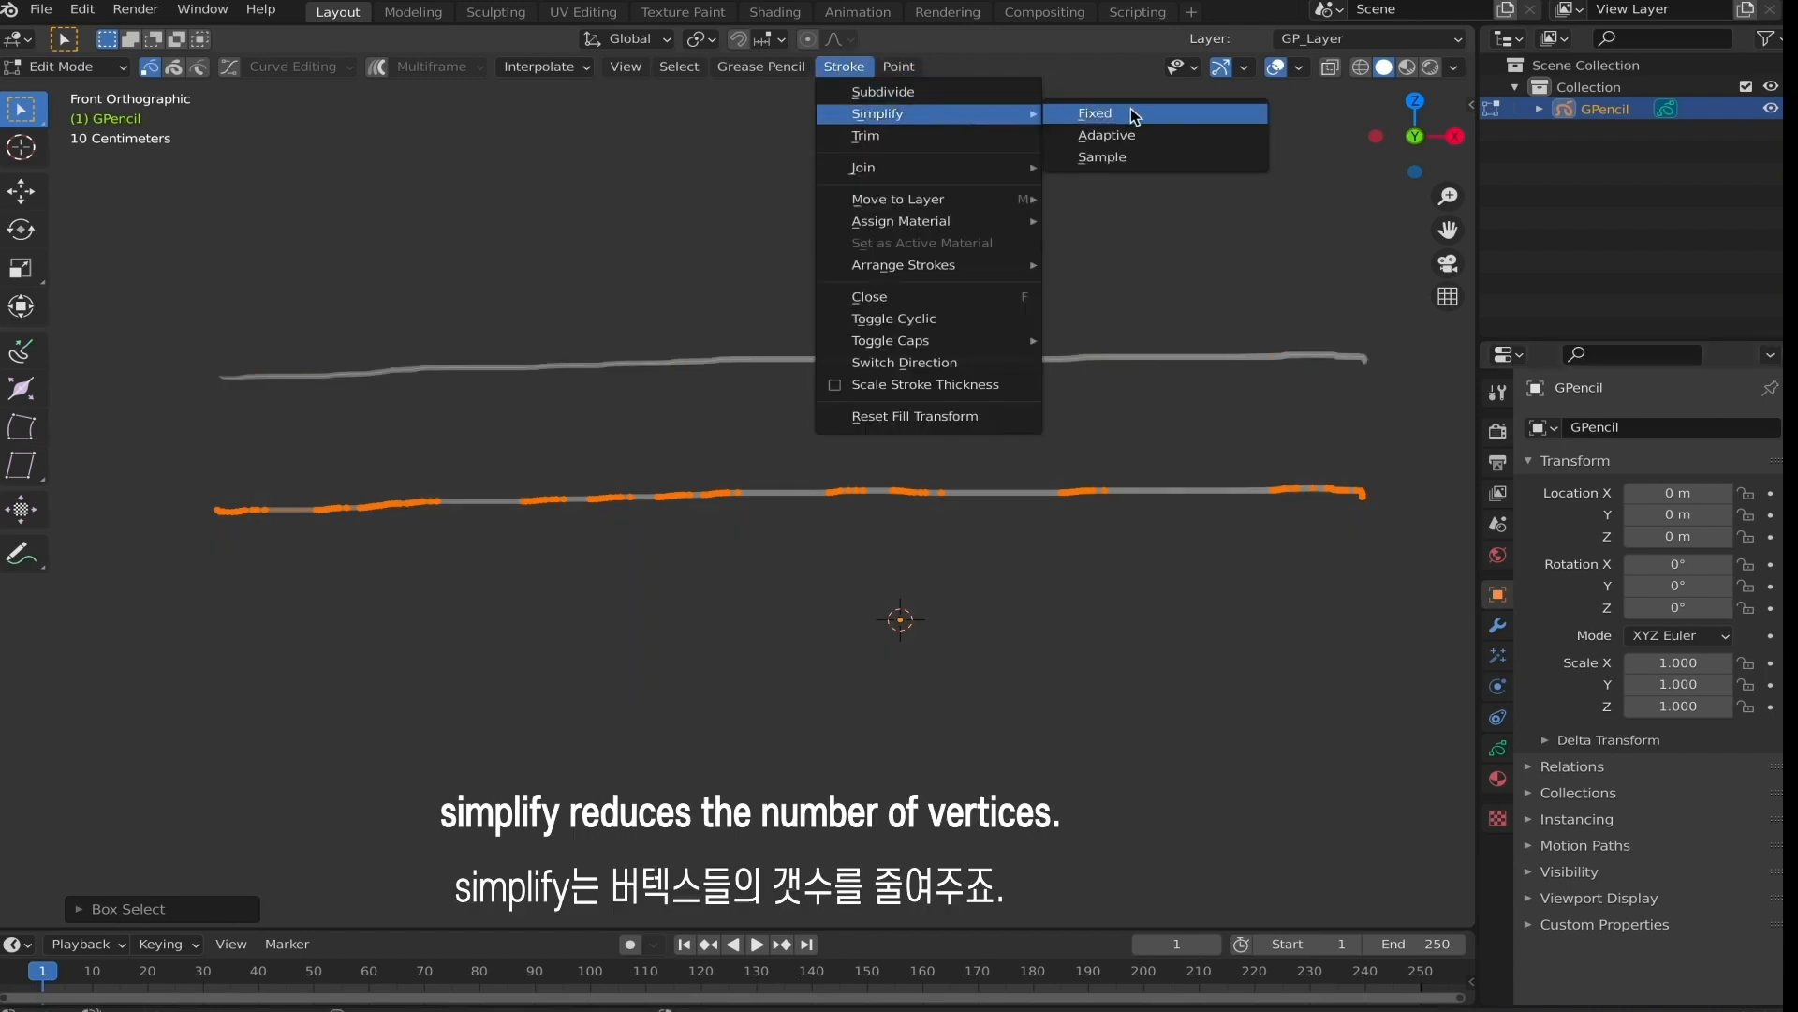
left_click(1150, 115)
left_click(859, 73)
mouse_move(862, 117)
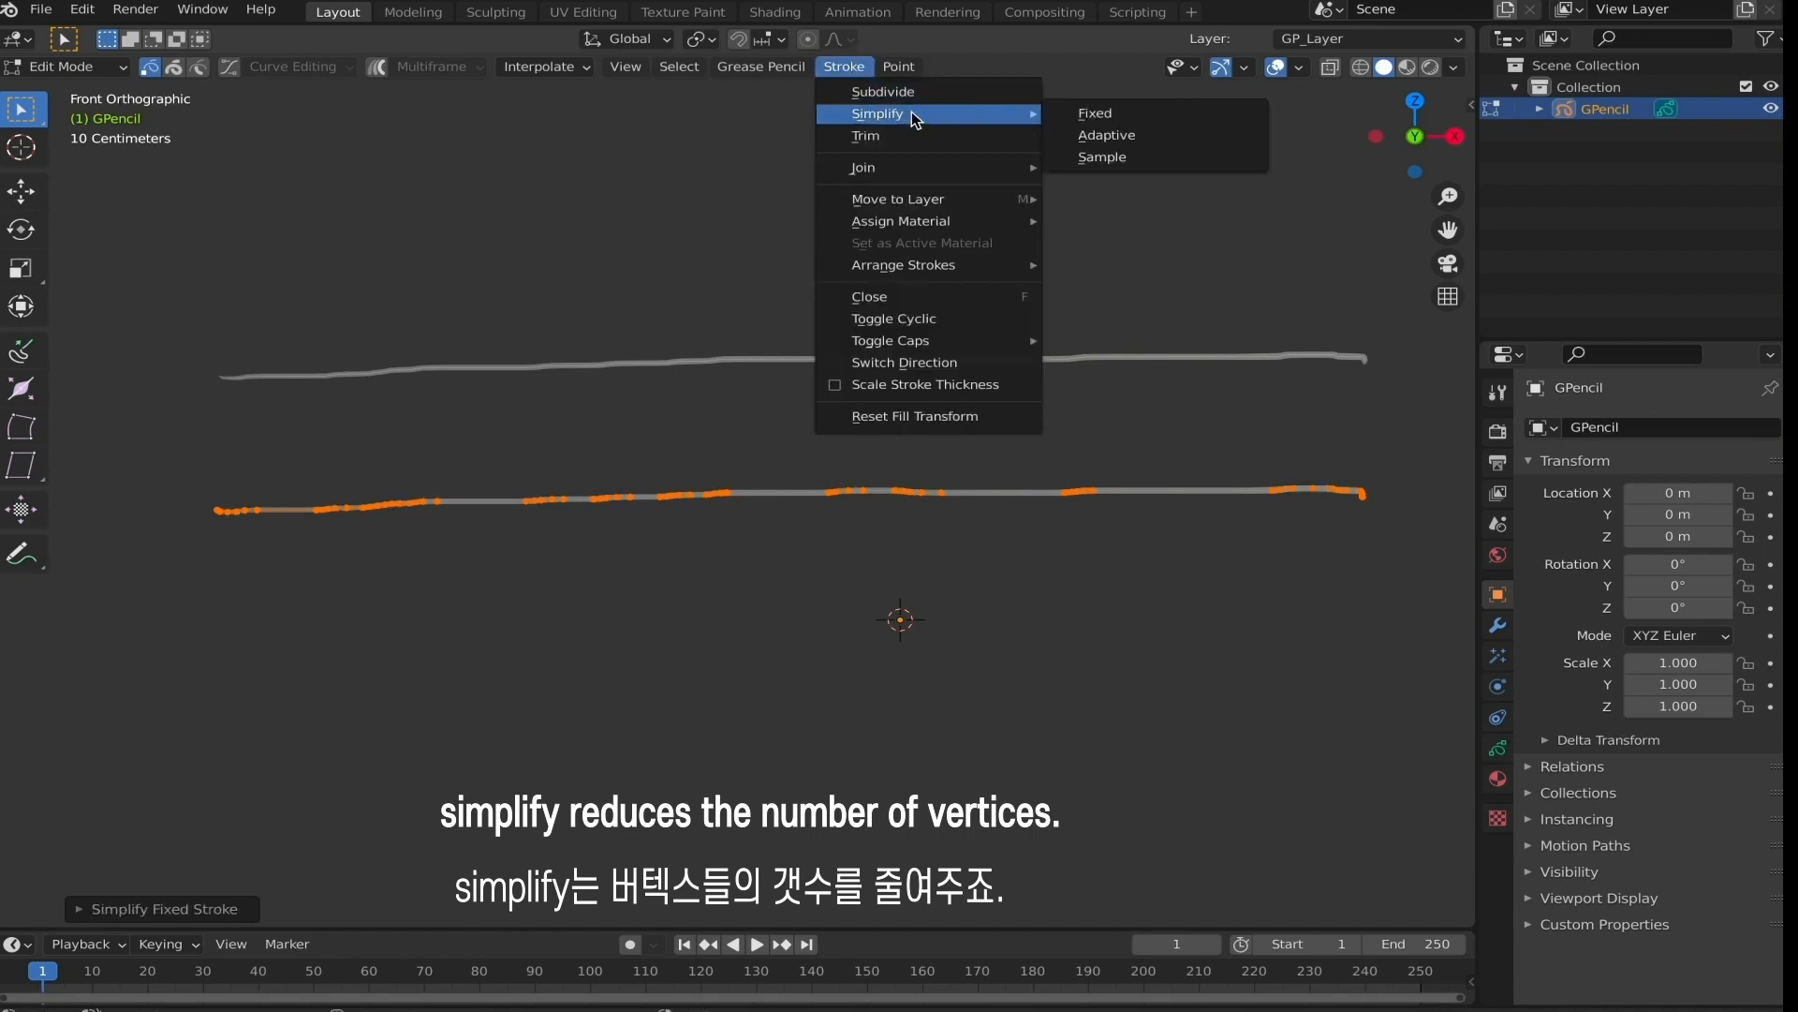
left_click(1128, 114)
Resample the lower stroke with Simplify's Sample option for evenly spaced points.
left_click(842, 73)
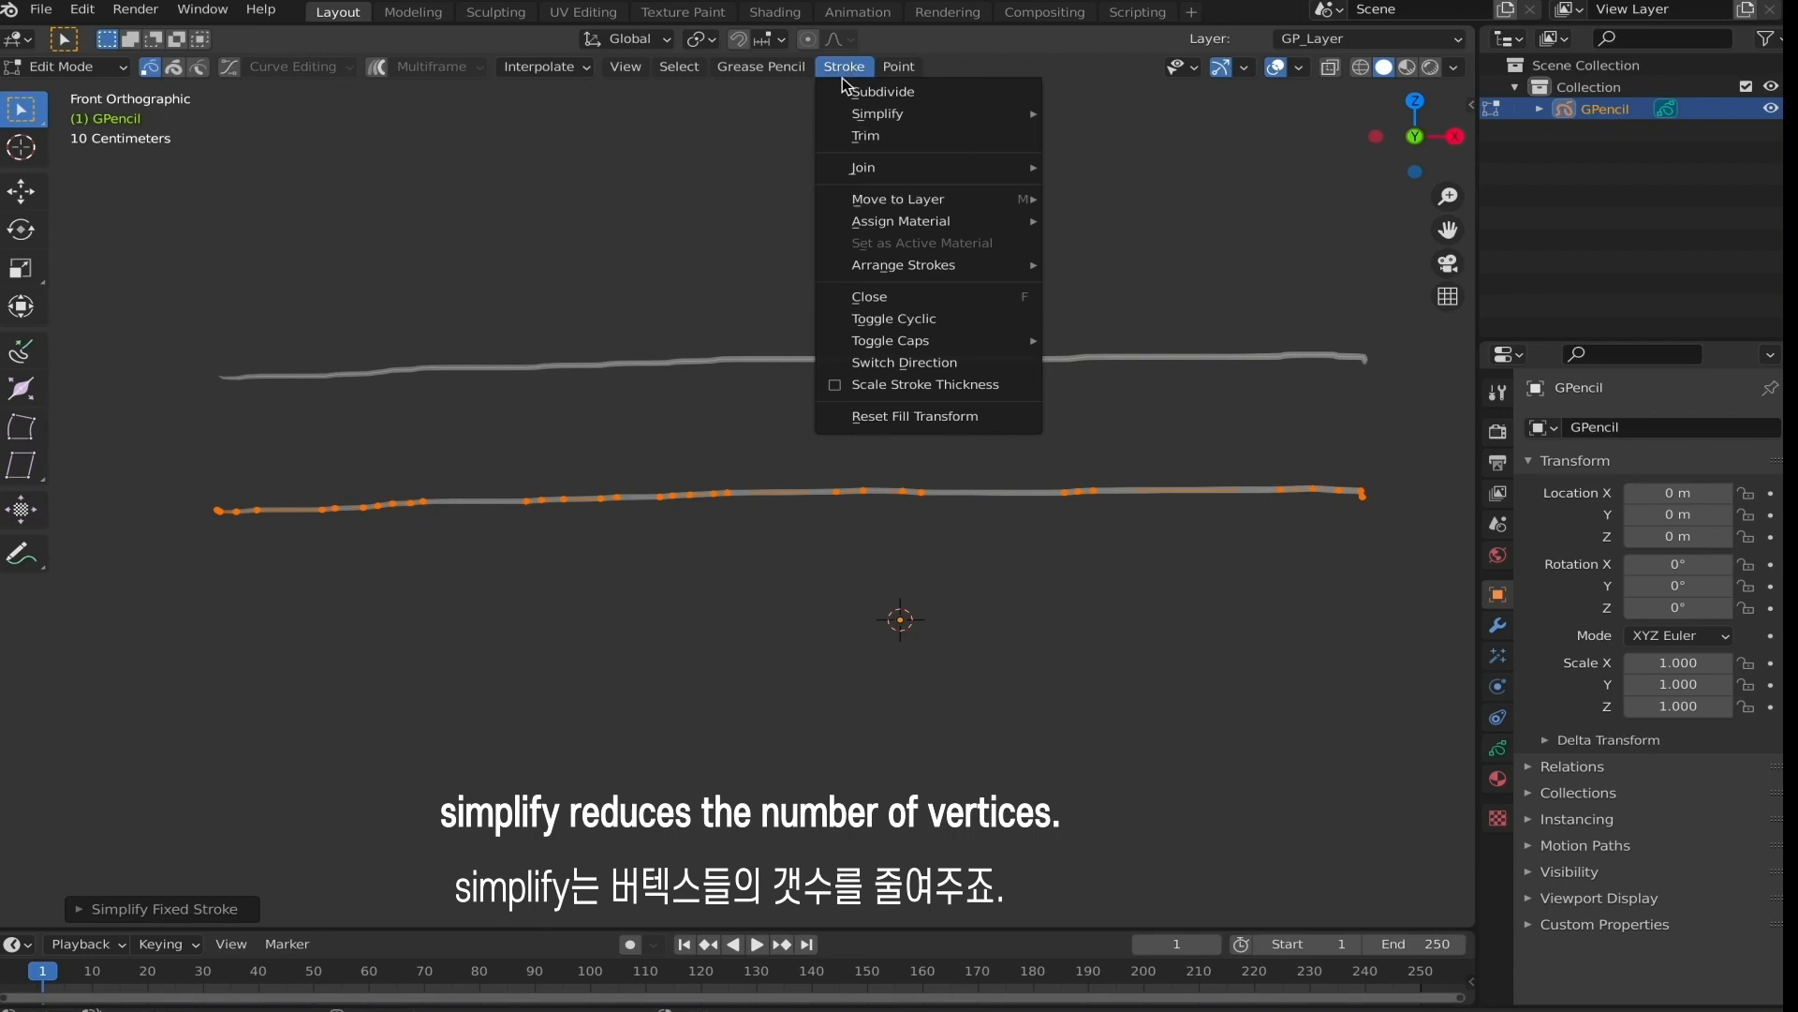
mouse_move(895, 116)
left_click(1157, 159)
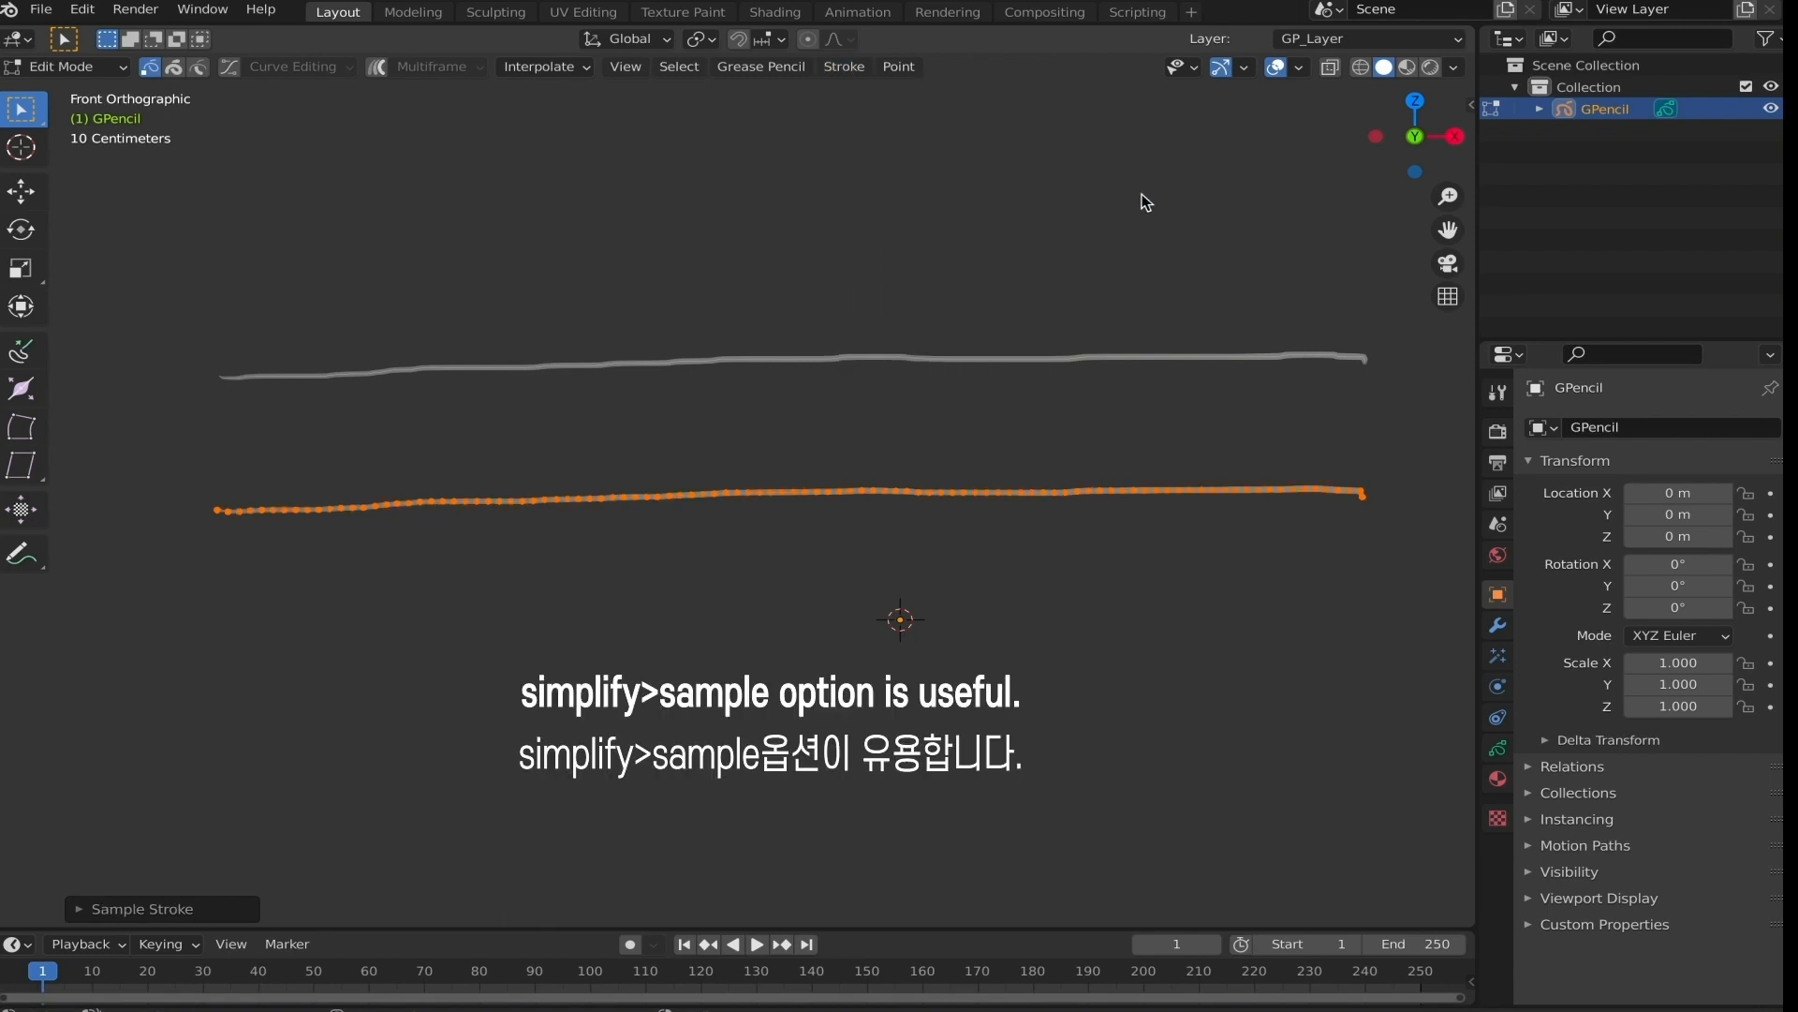
Try different Length values for the Sample Stroke operation on the lower stroke, and return it to its unevenly spaced points.
left_click(93, 909)
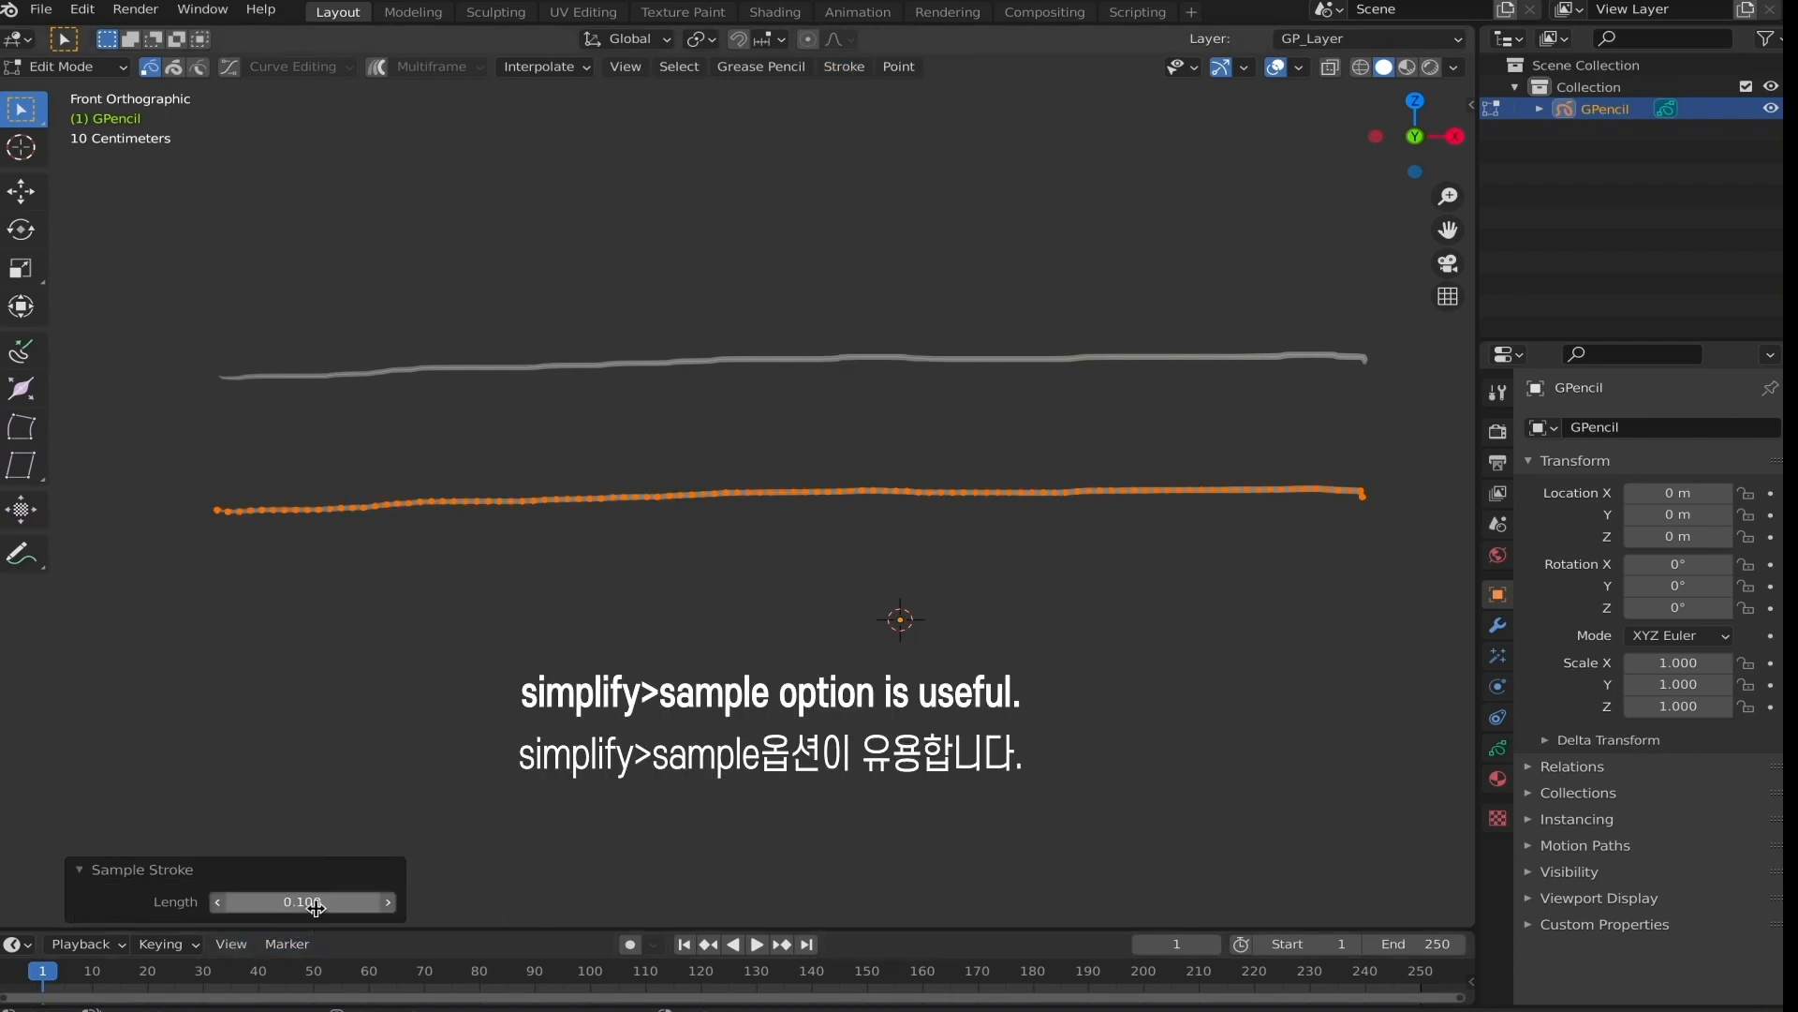
mouse_move(279, 899)
left_mouse_down()
mouse_move(915, 900)
mouse_move(157, 915)
left_mouse_up()
mouse_move(45, 925)
left_mouse_down()
mouse_move(373, 907)
mouse_move(58, 921)
left_mouse_up()
left_click(448, 577)
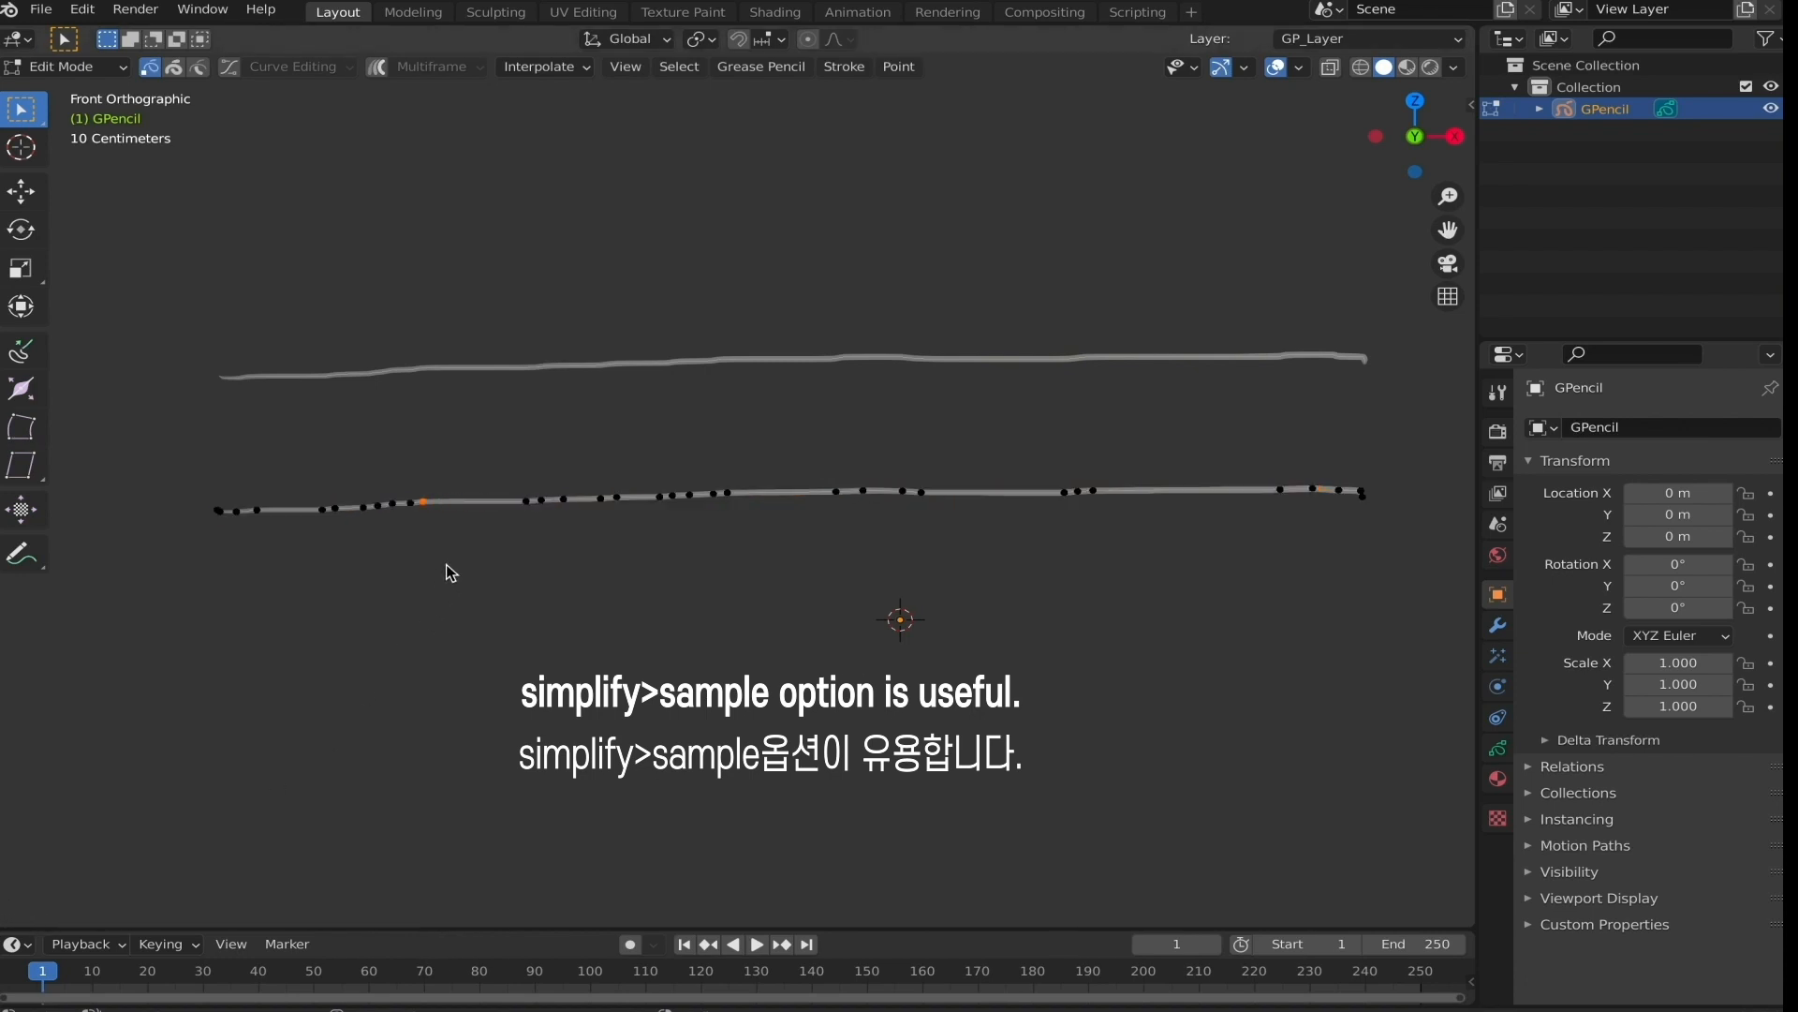
Select all points of the lower stroke and apply Fixed Simplify with Steps at 1.
left_click_drag(127, 462, 1381, 534)
left_click(847, 67)
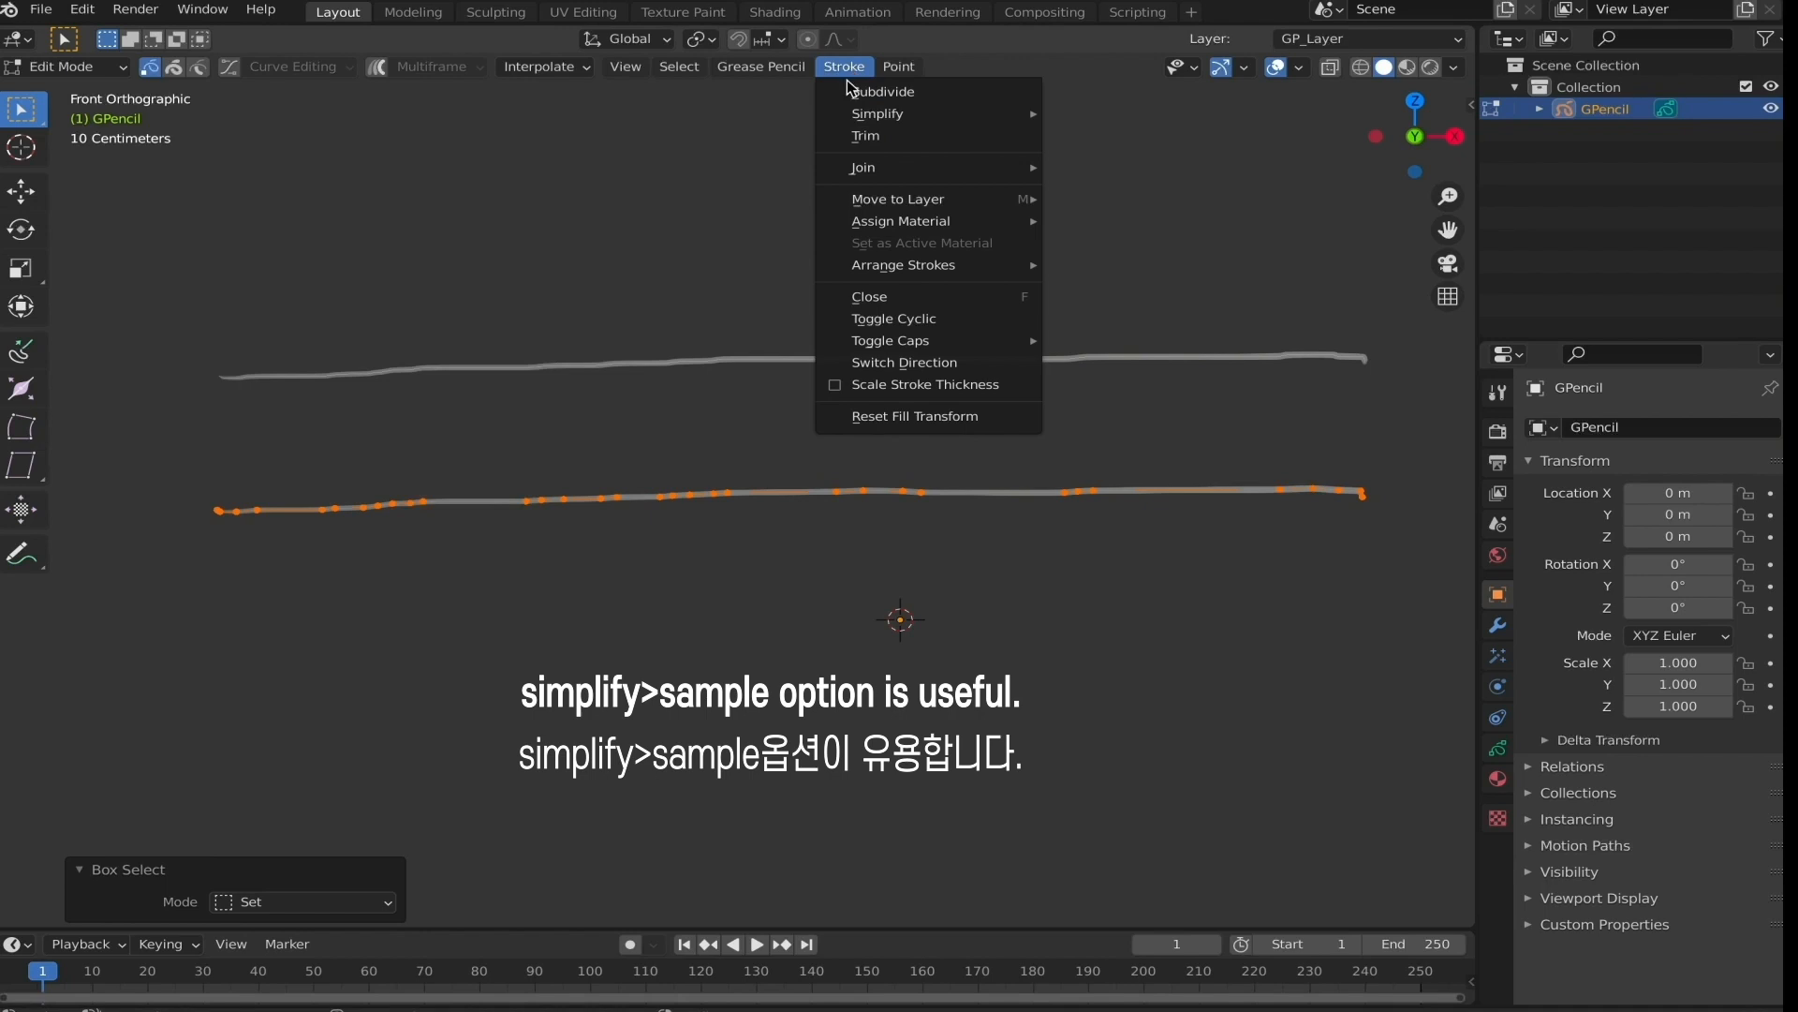
mouse_move(880, 113)
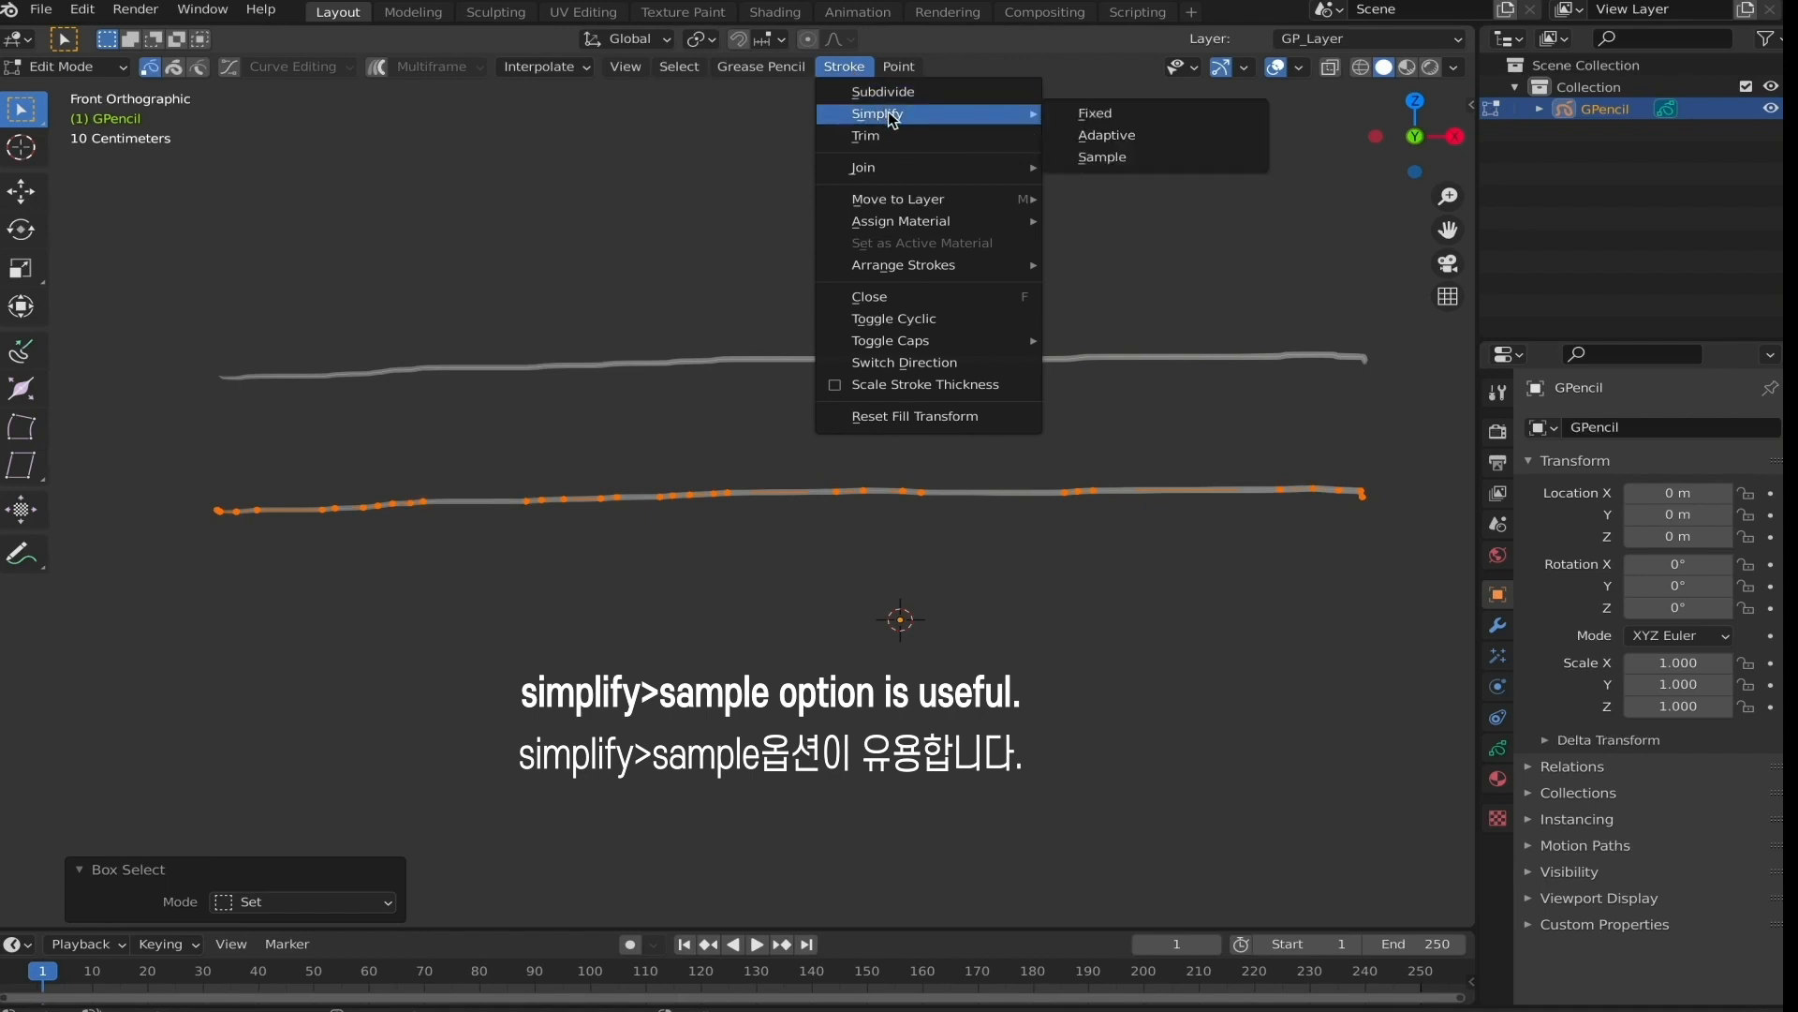
left_click(1205, 122)
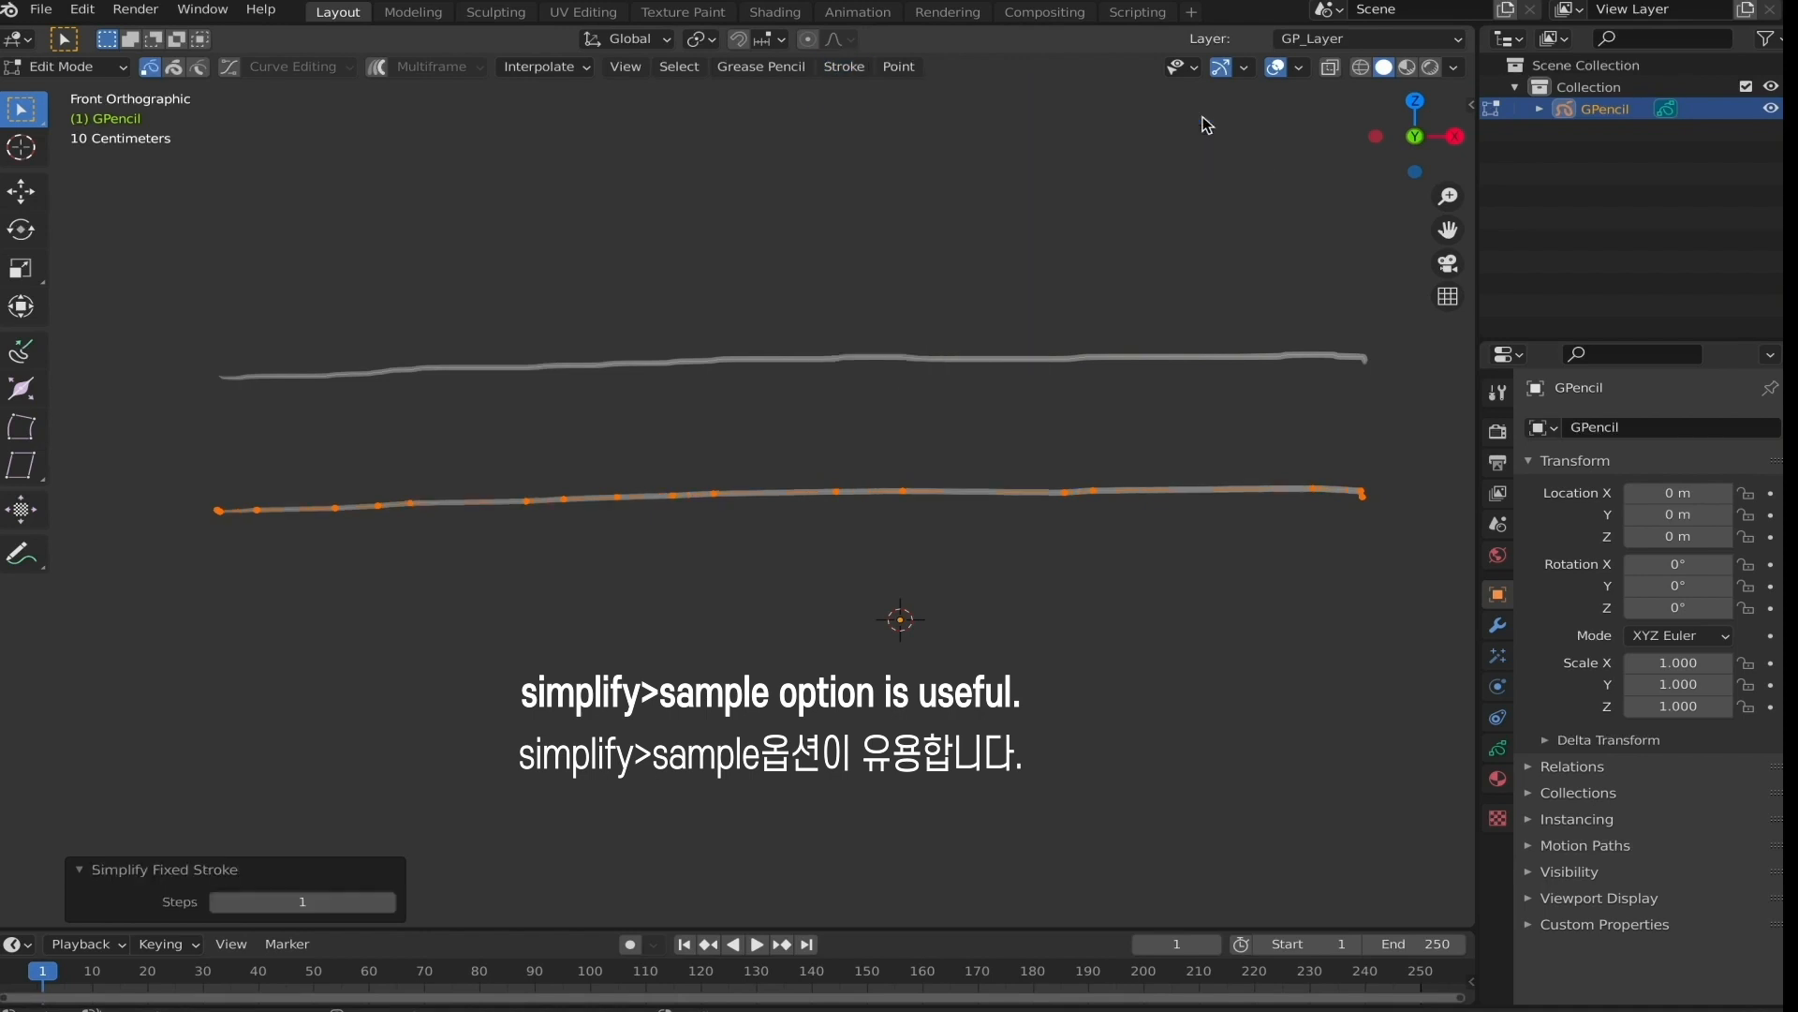
mouse_move(257, 904)
left_mouse_down()
mouse_move(370, 901)
mouse_move(156, 904)
left_mouse_up()
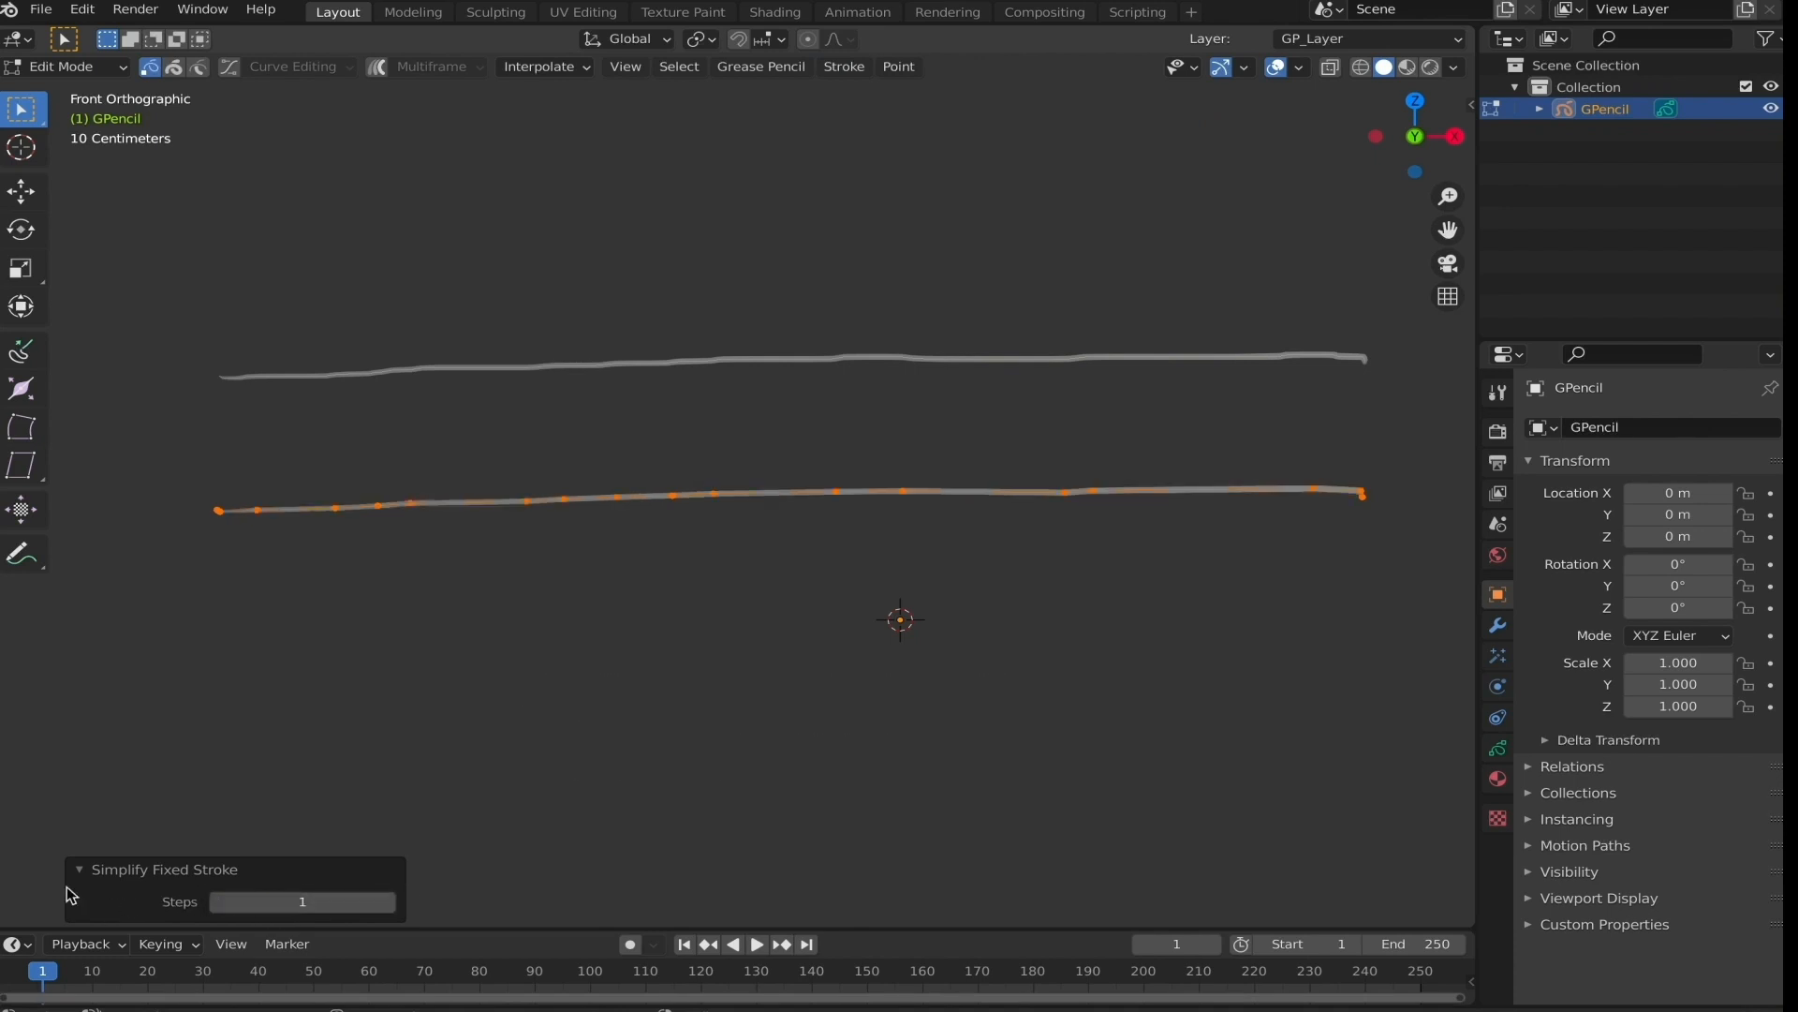
Apply Adaptive Simplify to the lower stroke with a Factor of 0.000.
left_click(844, 66)
mouse_move(964, 116)
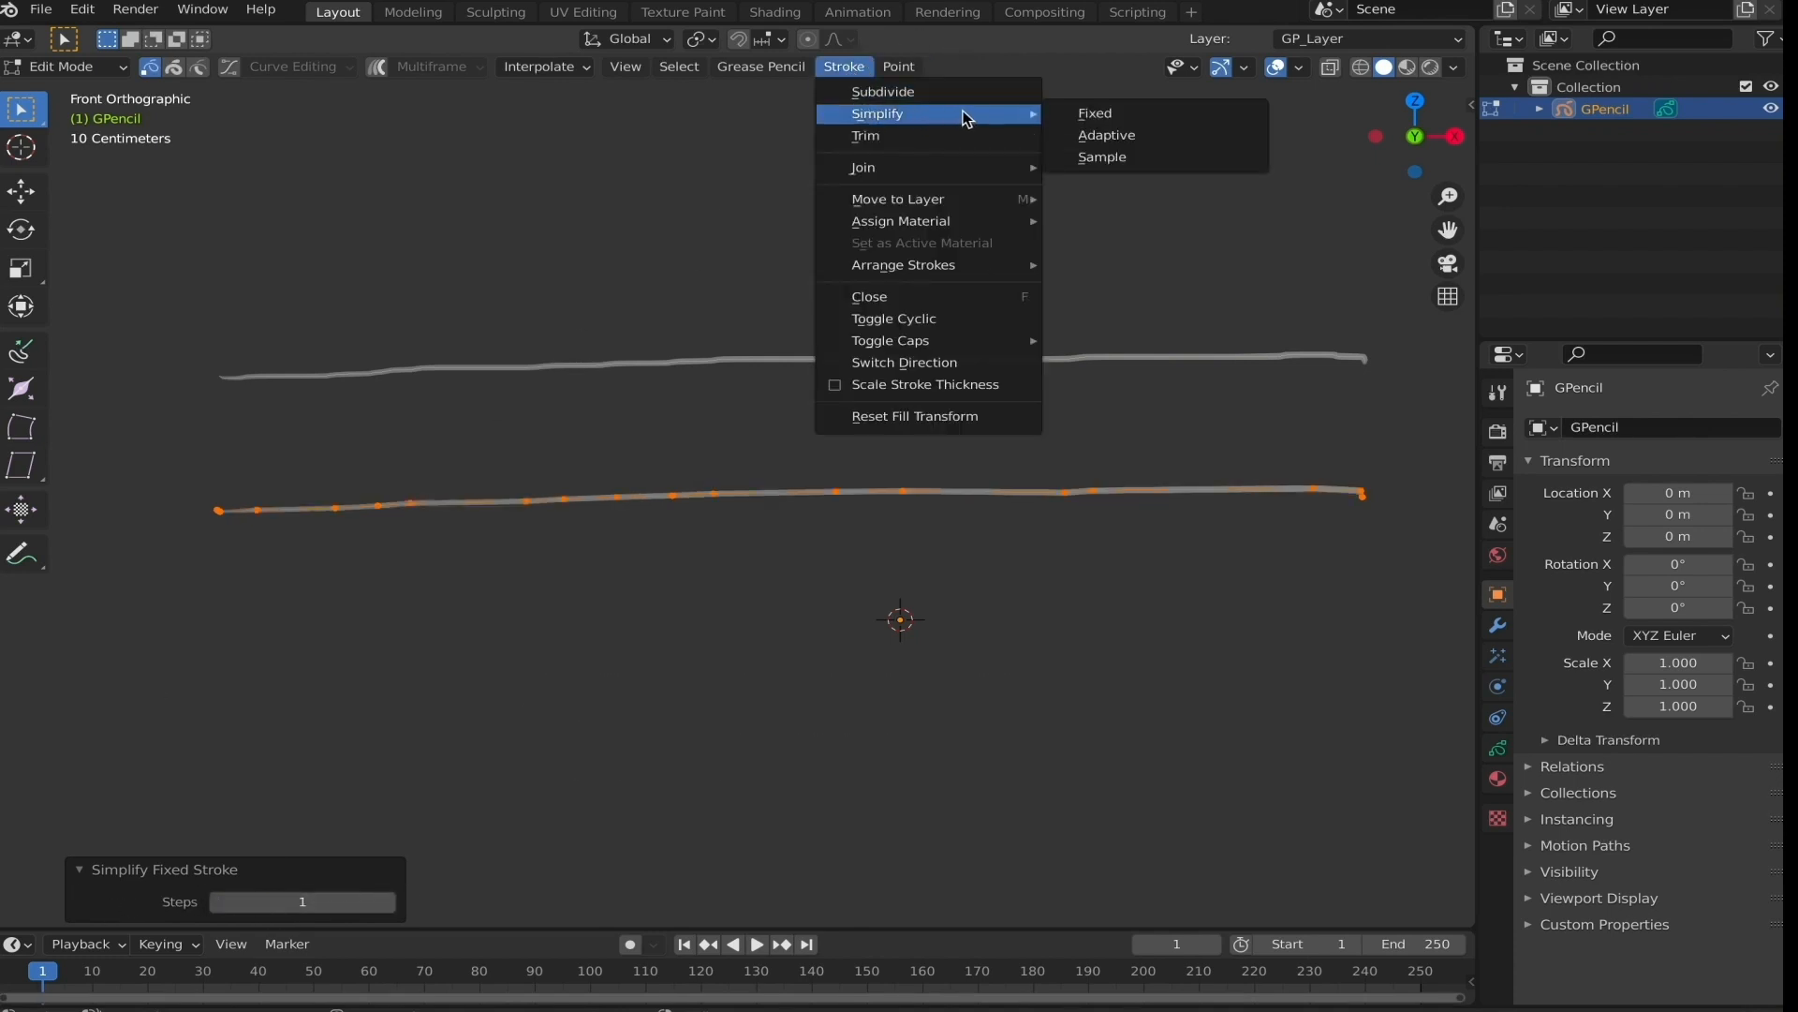
left_click(1141, 136)
mouse_move(309, 901)
left_mouse_down()
mouse_move(379, 901)
mouse_move(122, 913)
left_mouse_up()
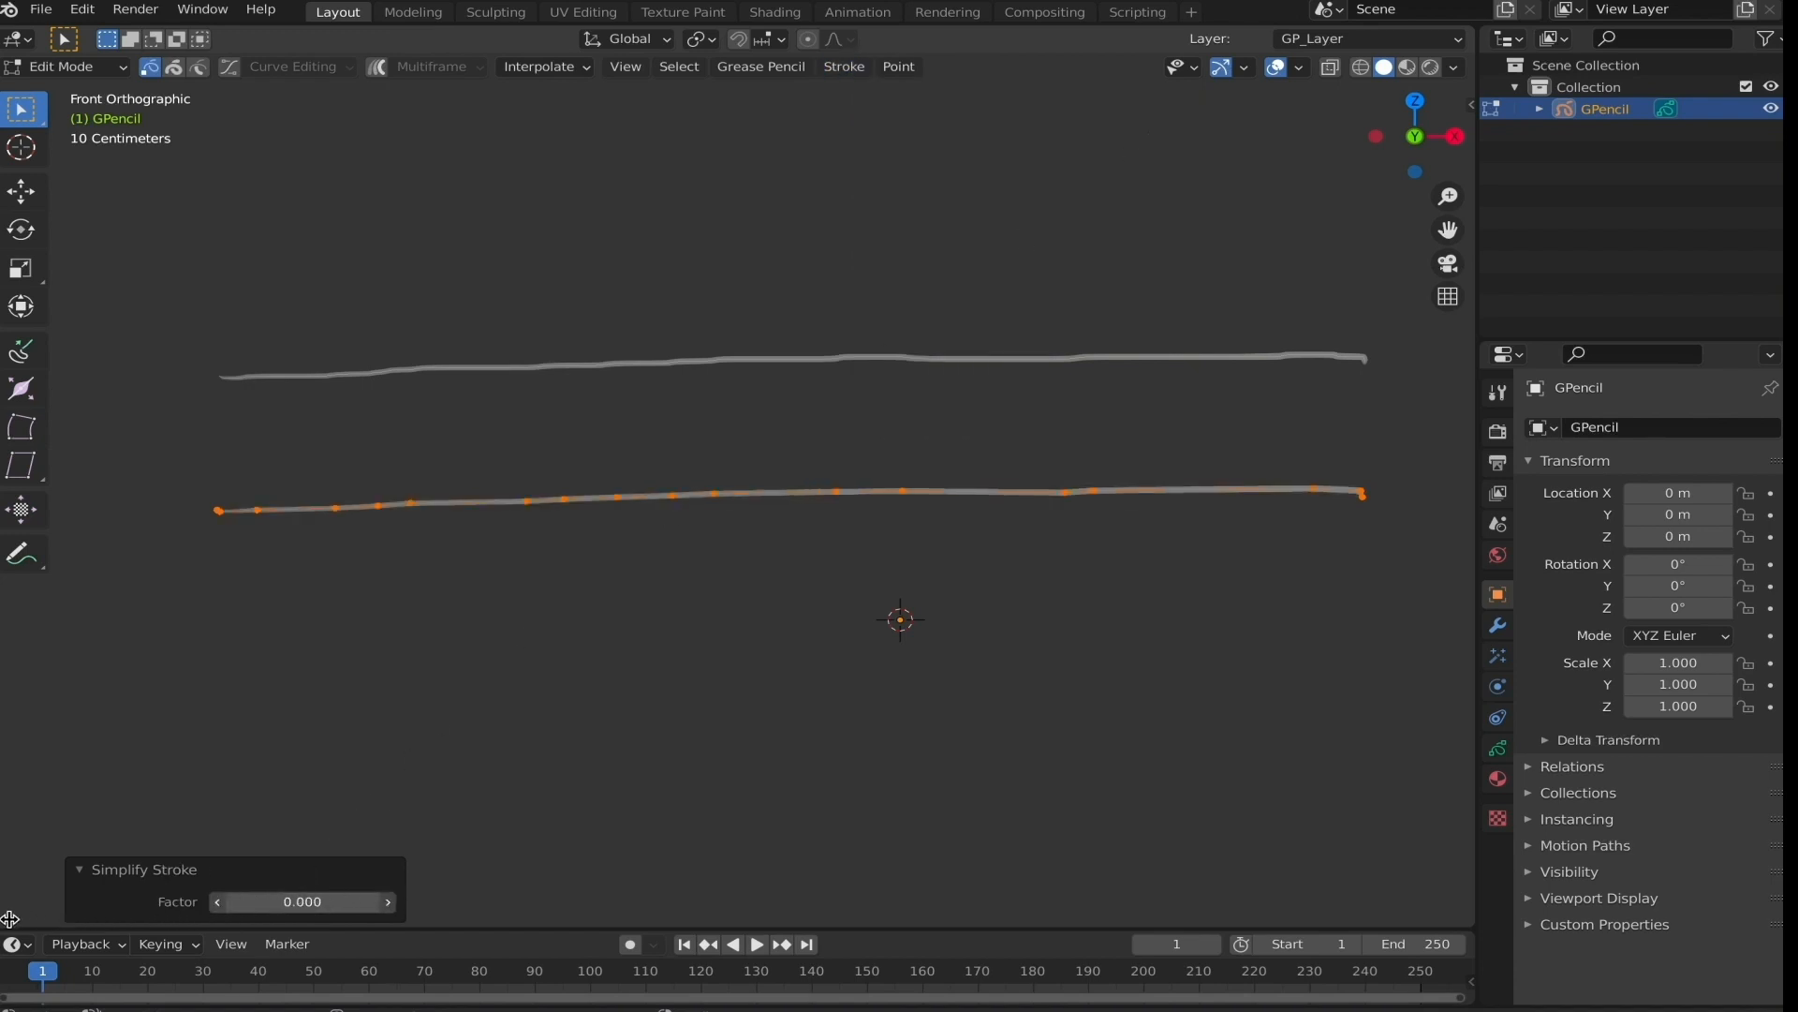
Resample the lower stroke with Simplify's Sample option, trying a Length of 0.020 and raising it for widely, evenly spaced points.
left_click(872, 65)
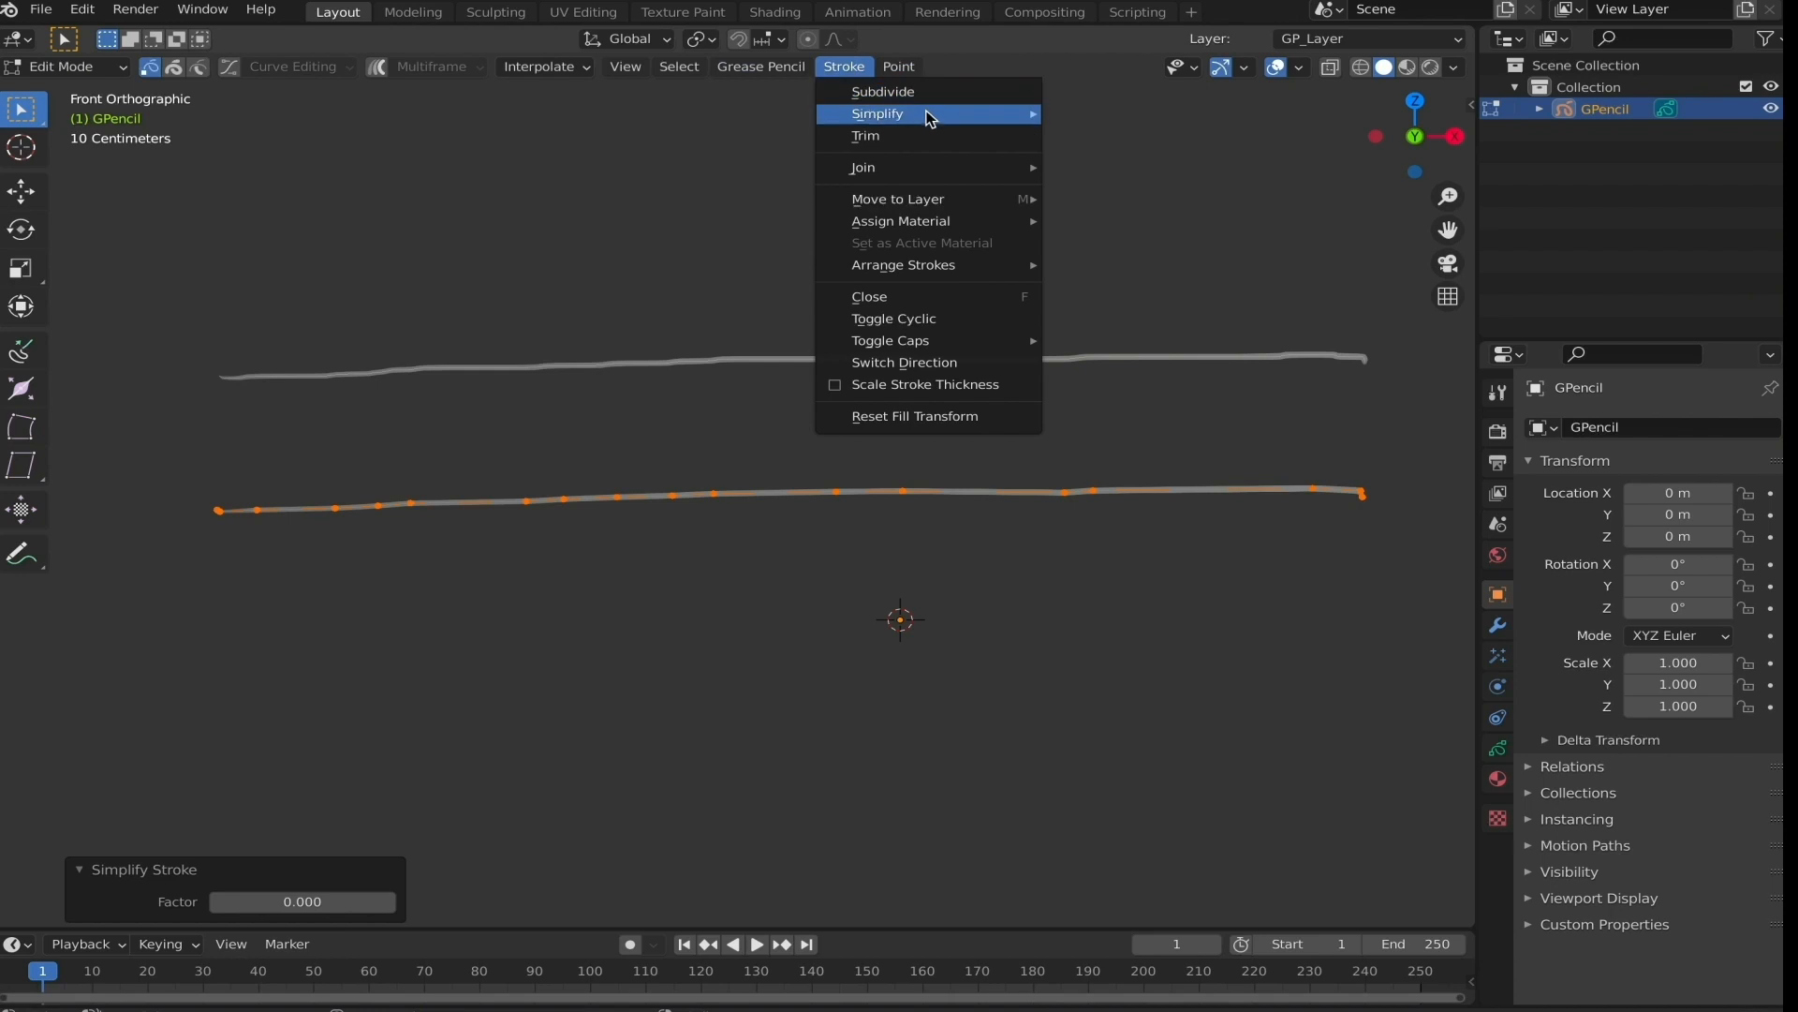
mouse_move(946, 120)
left_click(1141, 157)
mouse_move(248, 902)
left_mouse_down()
mouse_move(462, 903)
mouse_move(58, 896)
left_mouse_up()
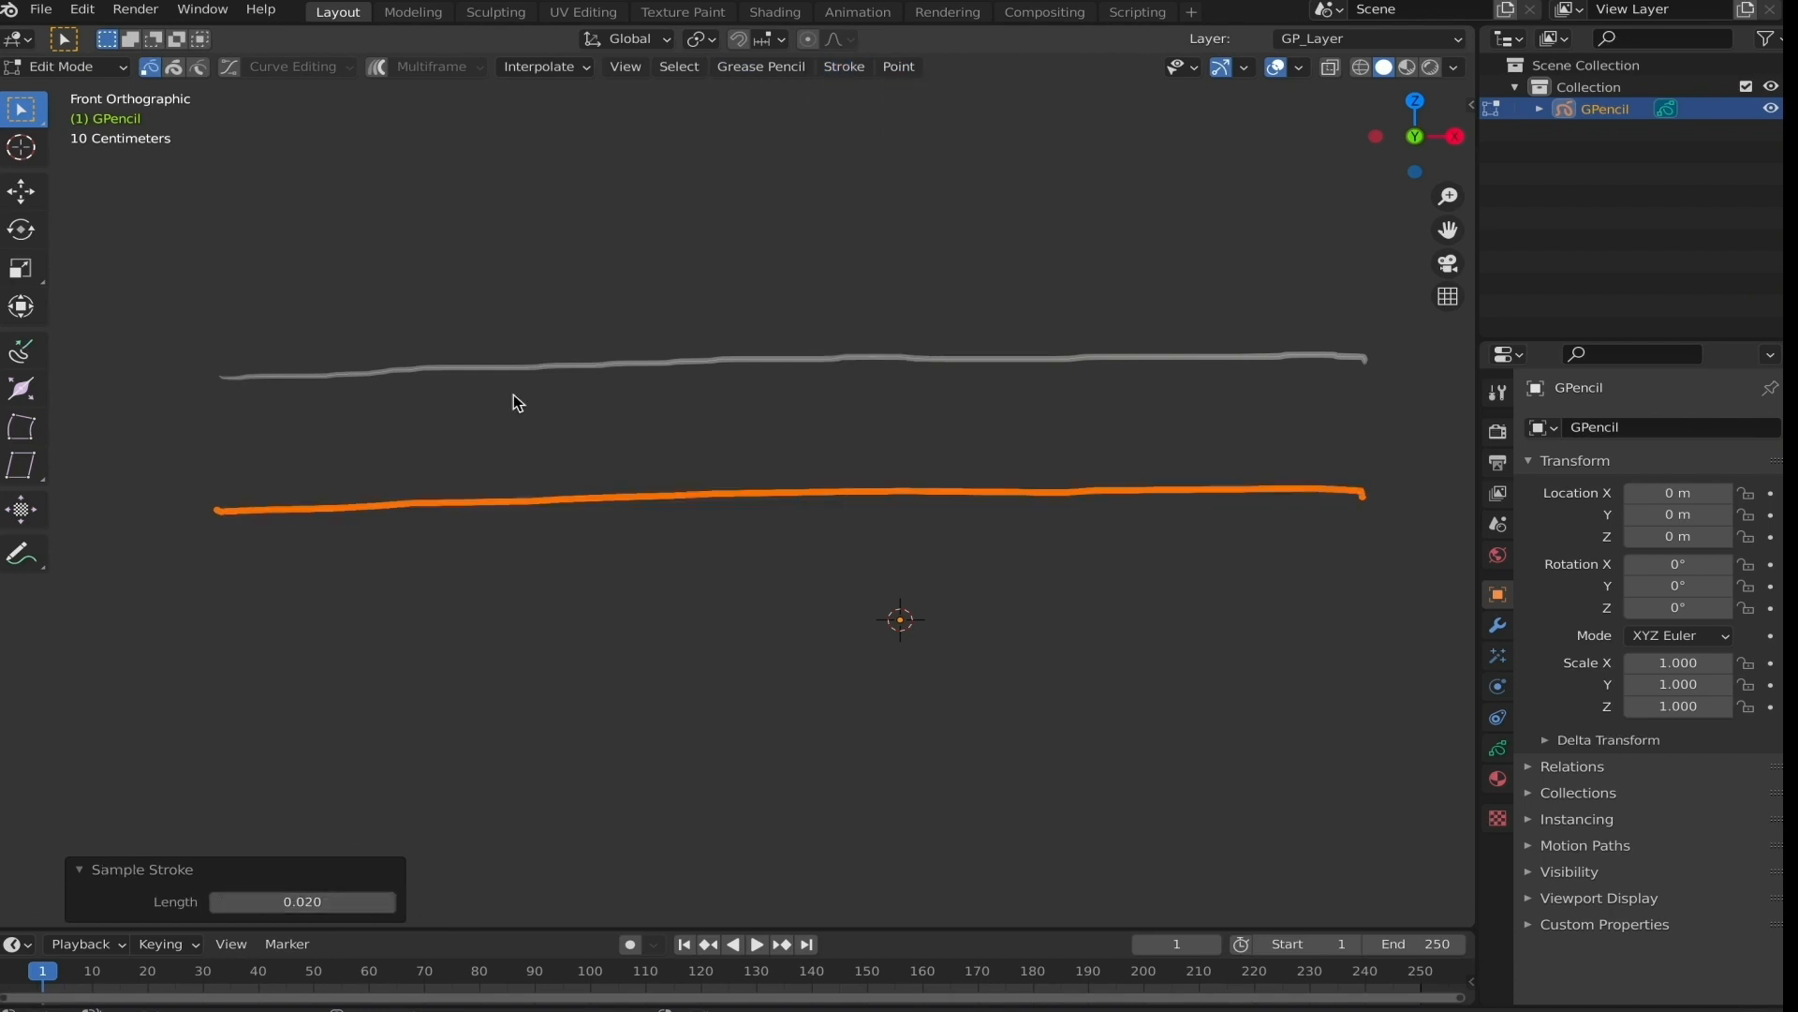
mouse_move(339, 895)
left_mouse_down()
mouse_move(306, 903)
mouse_move(365, 905)
left_mouse_up()
Select the resampled lower stroke's points and subdivide them with the Number of Cuts set to 4.
left_click_drag(155, 438, 1208, 559)
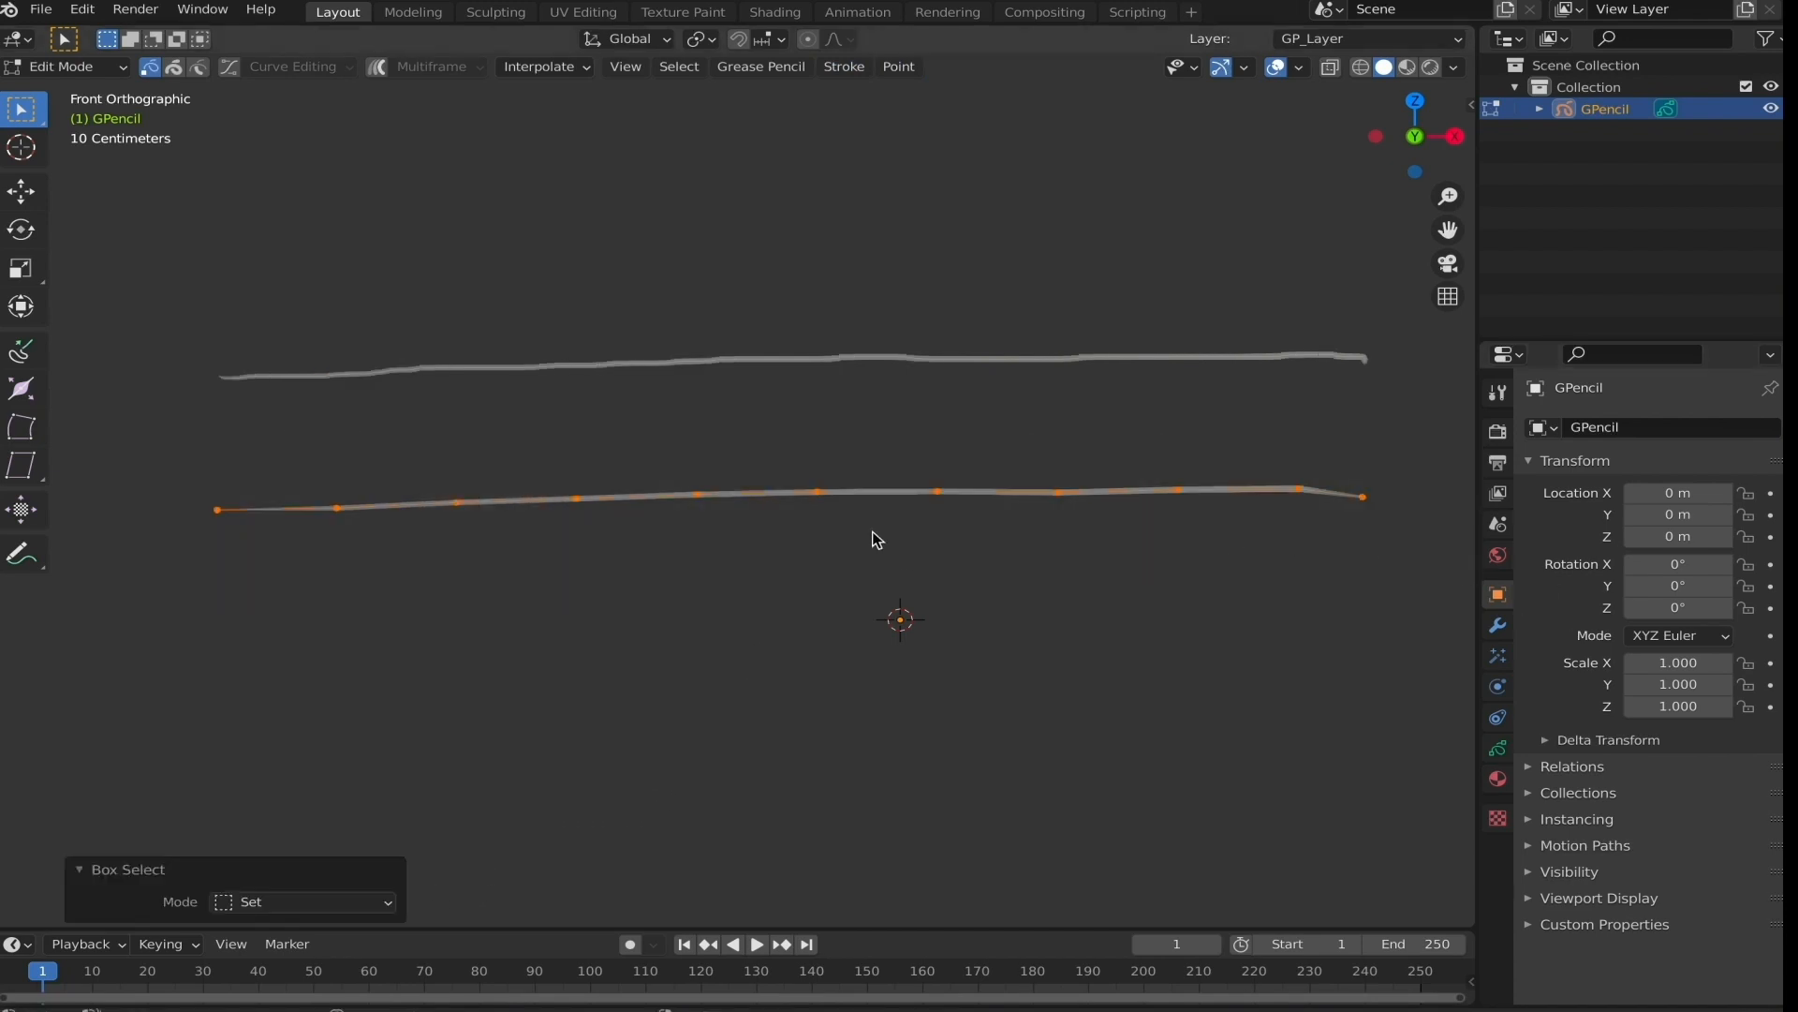
left_click(837, 75)
left_click(866, 88)
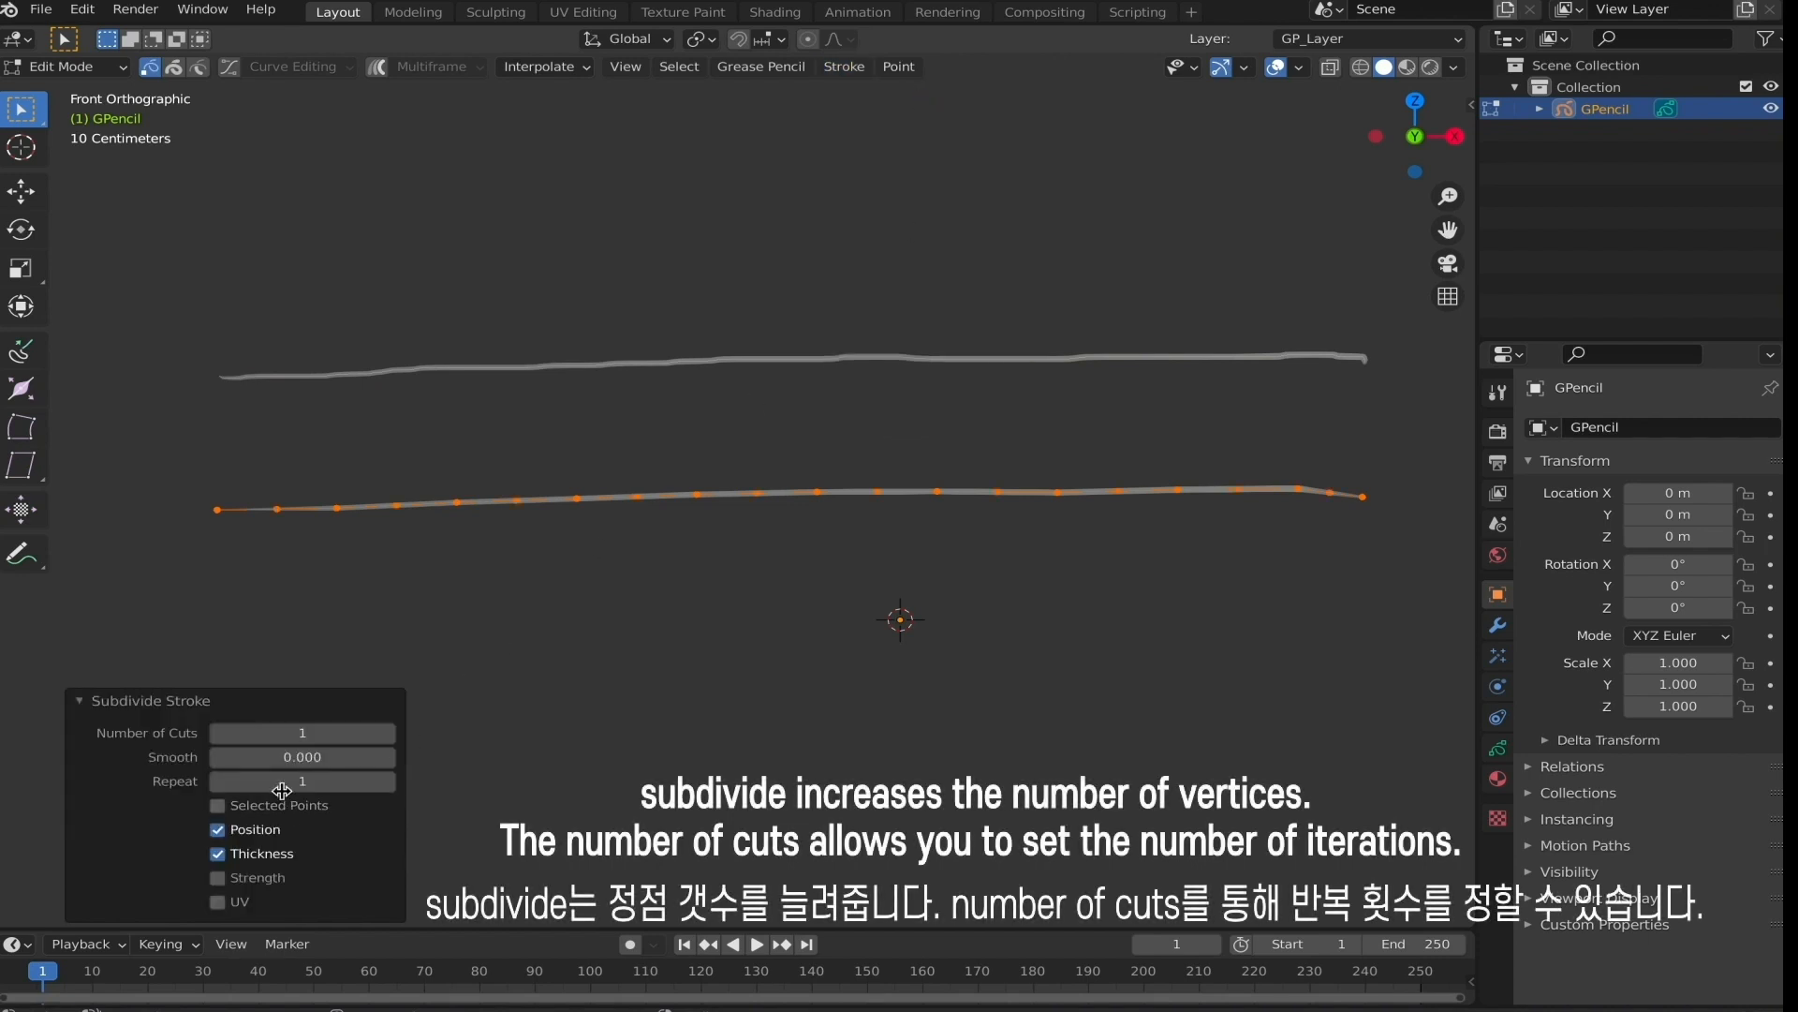
mouse_move(276, 734)
left_mouse_down()
mouse_move(369, 744)
mouse_move(306, 758)
mouse_move(375, 757)
mouse_move(317, 756)
left_mouse_up()
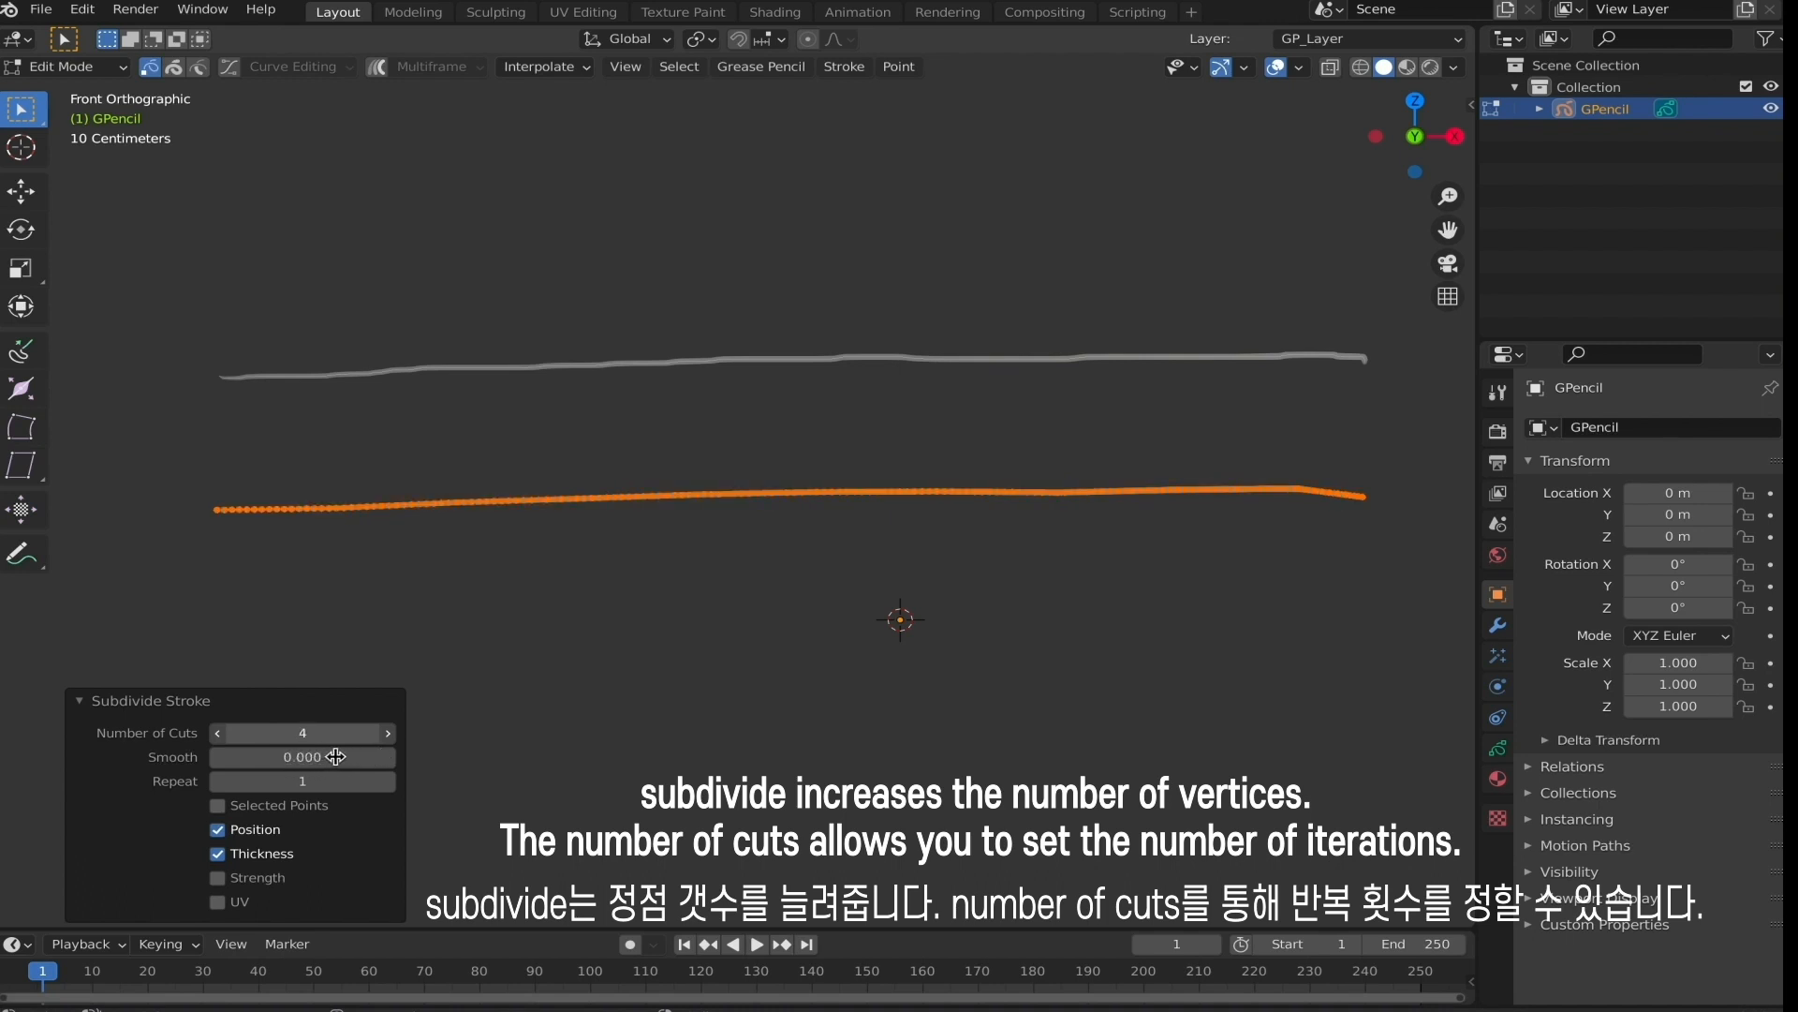